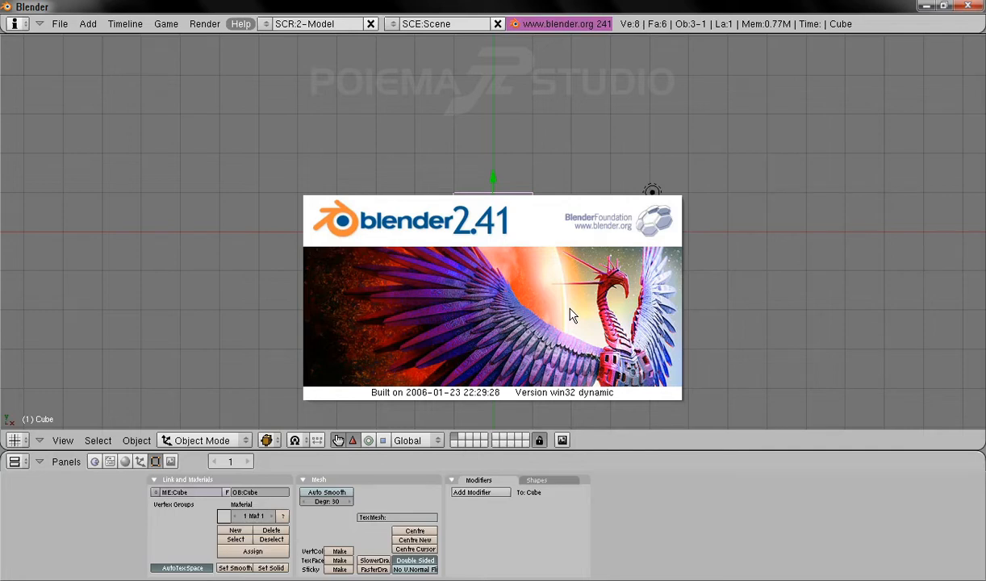
# - Switch to the 7-Animasi screen layout and delete the default cube from the scene
pyautogui.click(569, 315)
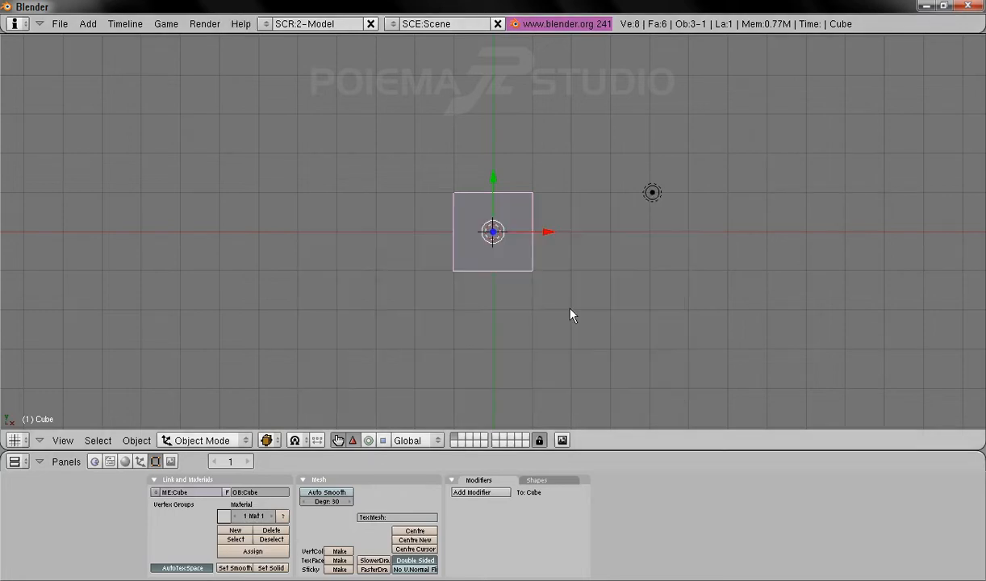
pyautogui.click(265, 23)
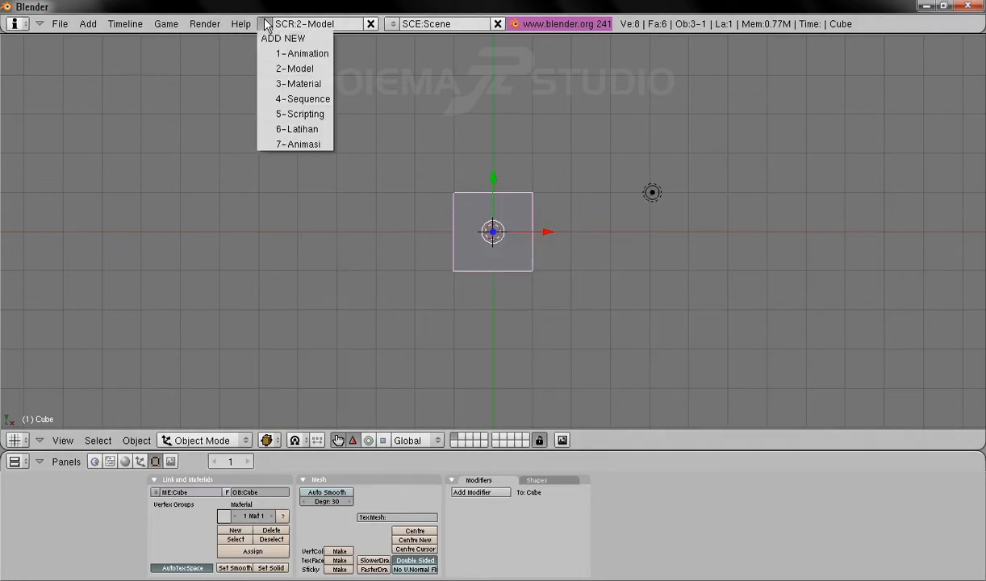
pyautogui.click(298, 145)
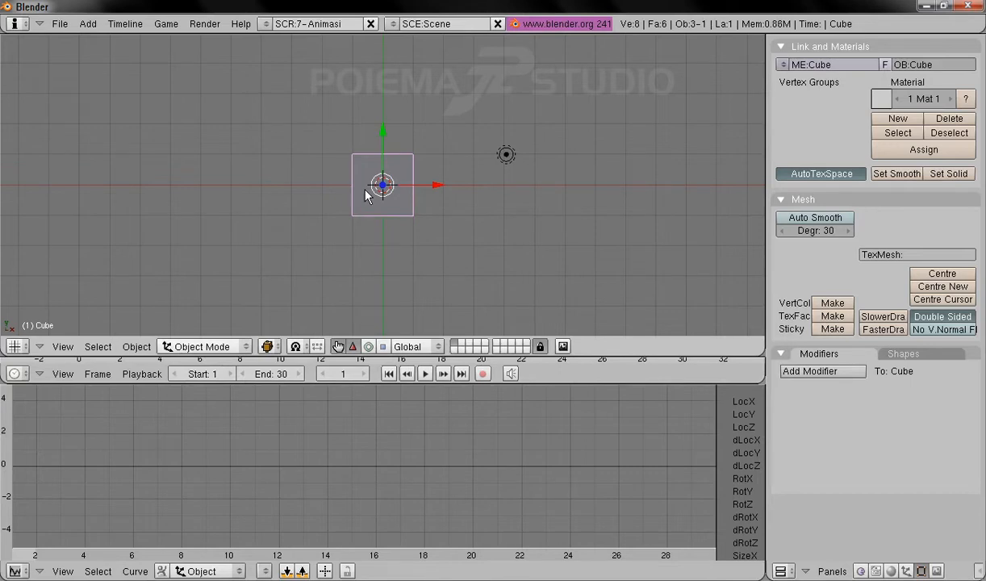
pyautogui.press('x')
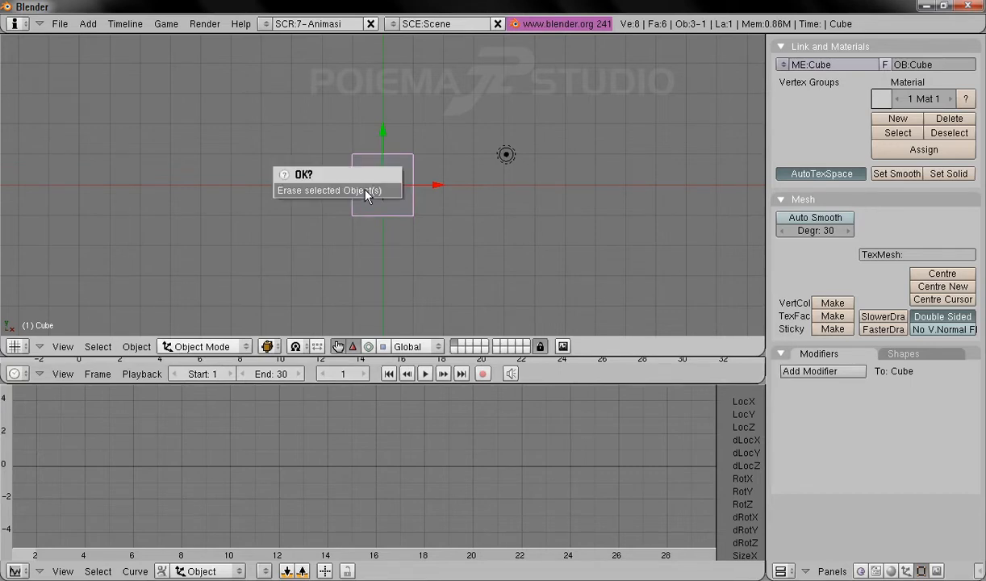
pyautogui.click(366, 191)
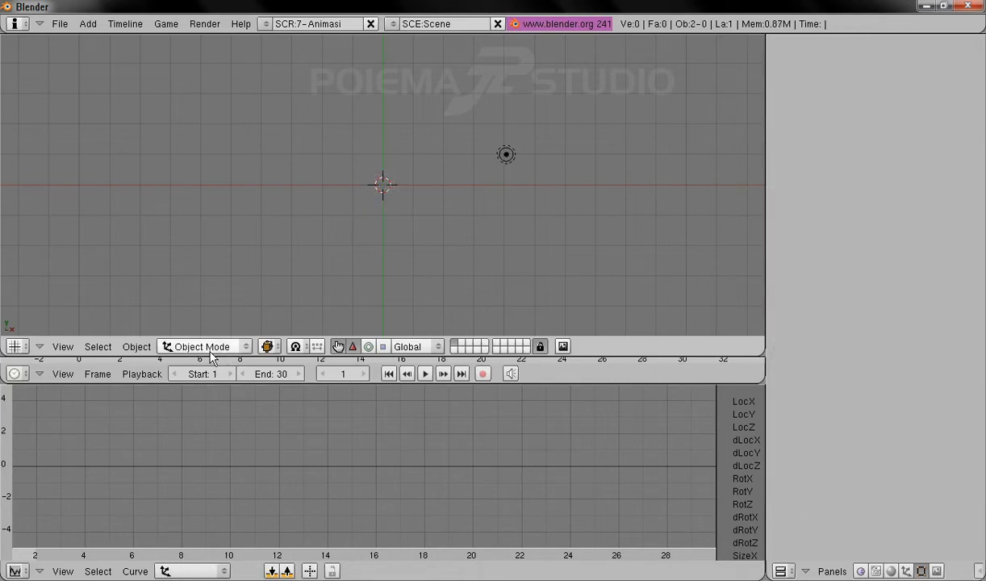
# - Add a mesh plane at the scene's centre in top view and return it to Object Mode
pyautogui.click(65, 348)
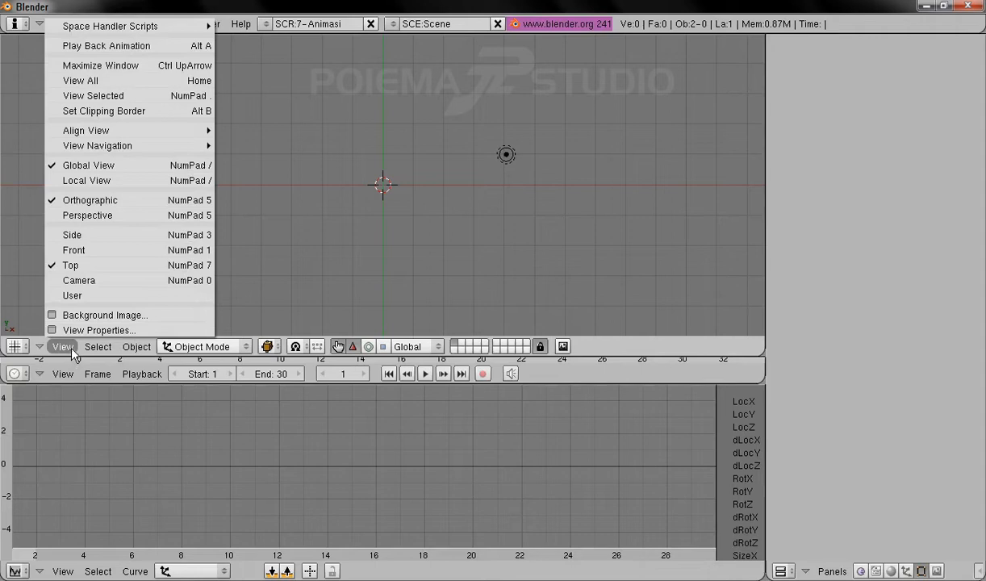
pyautogui.click(73, 269)
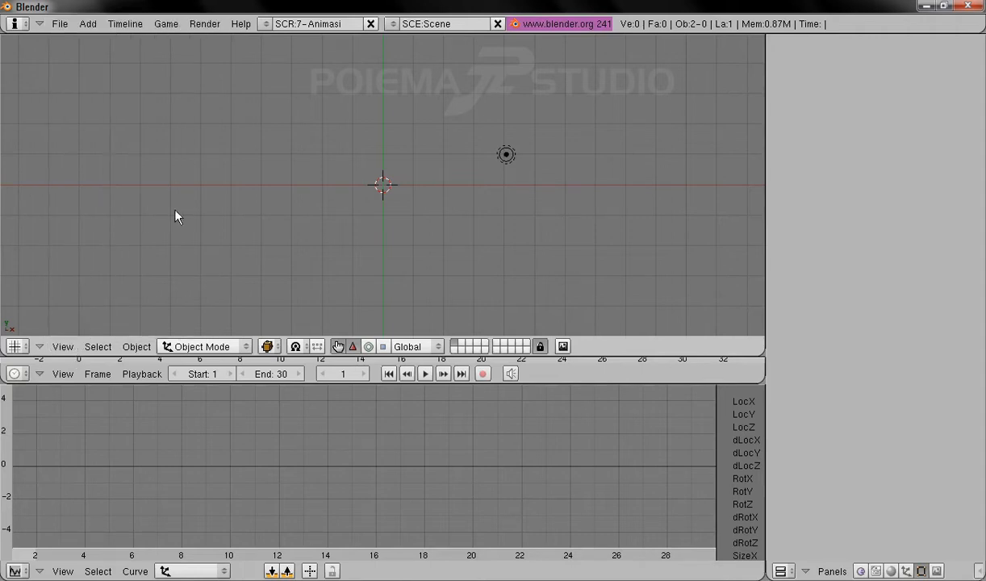
pyautogui.click(88, 23)
pyautogui.moveTo(97, 42)
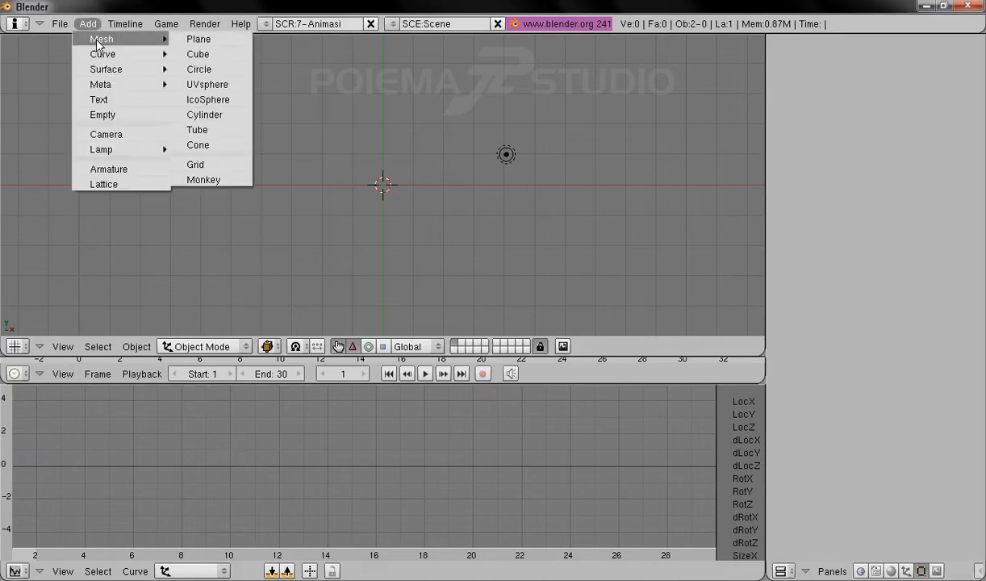
pyautogui.click(203, 39)
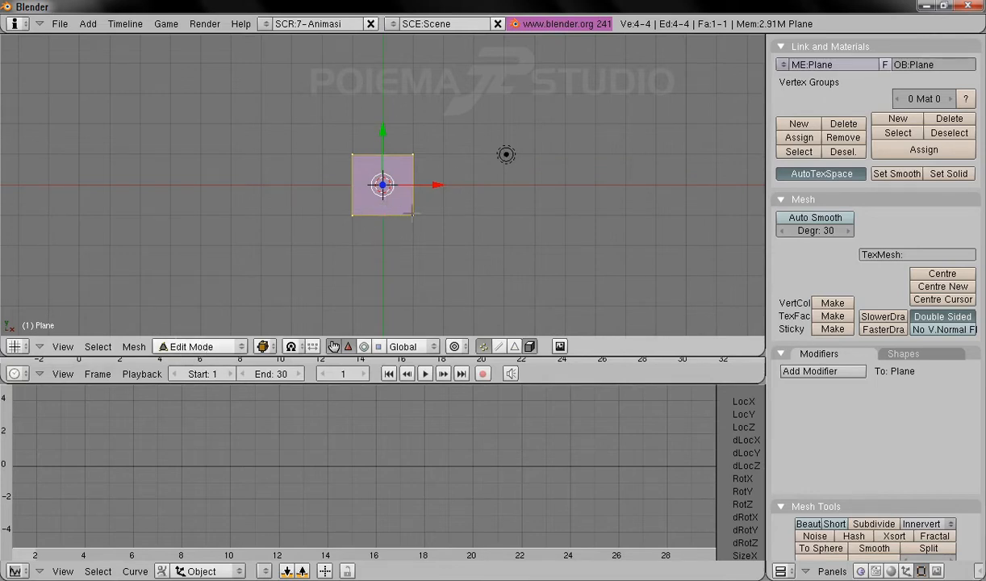
pyautogui.click(191, 347)
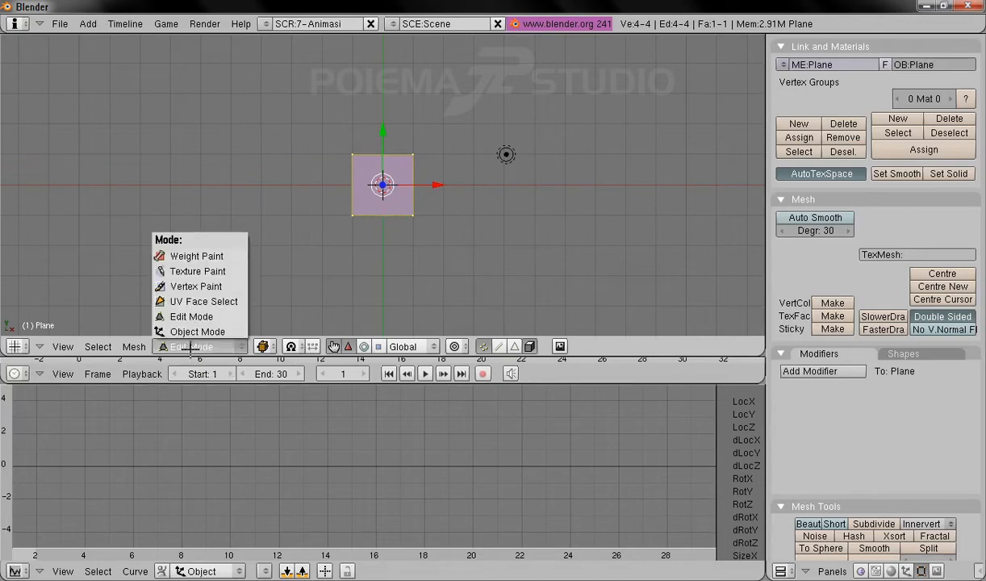
pyautogui.click(190, 332)
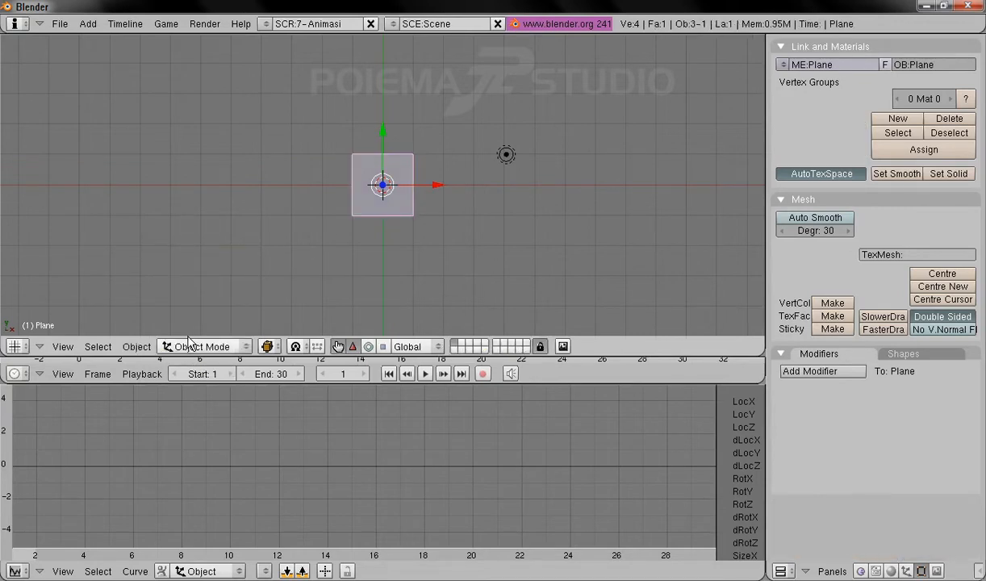
# - Show the plane's transform properties enlarged and set both SizeX and SizeY to 5
pyautogui.click(136, 344)
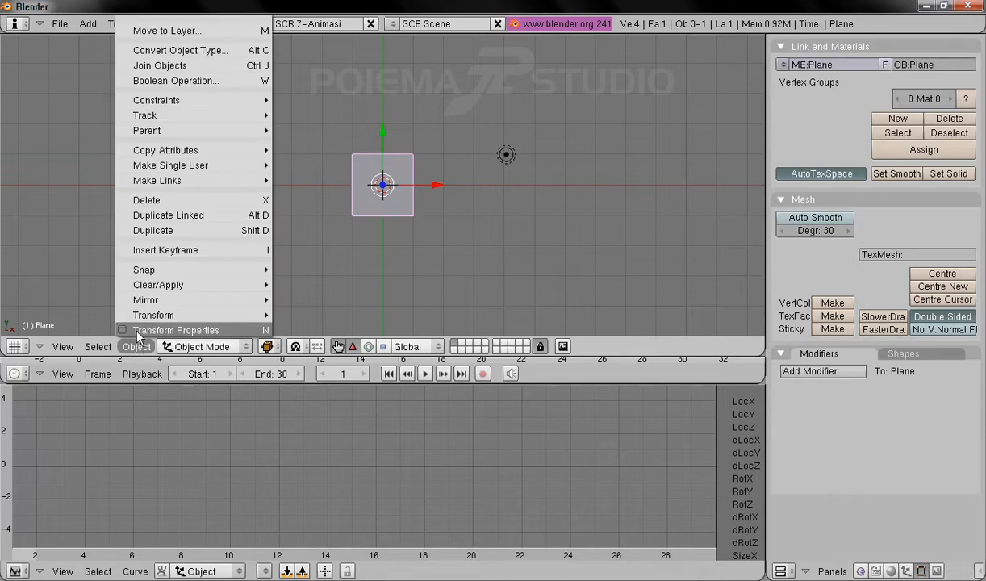
pyautogui.click(139, 331)
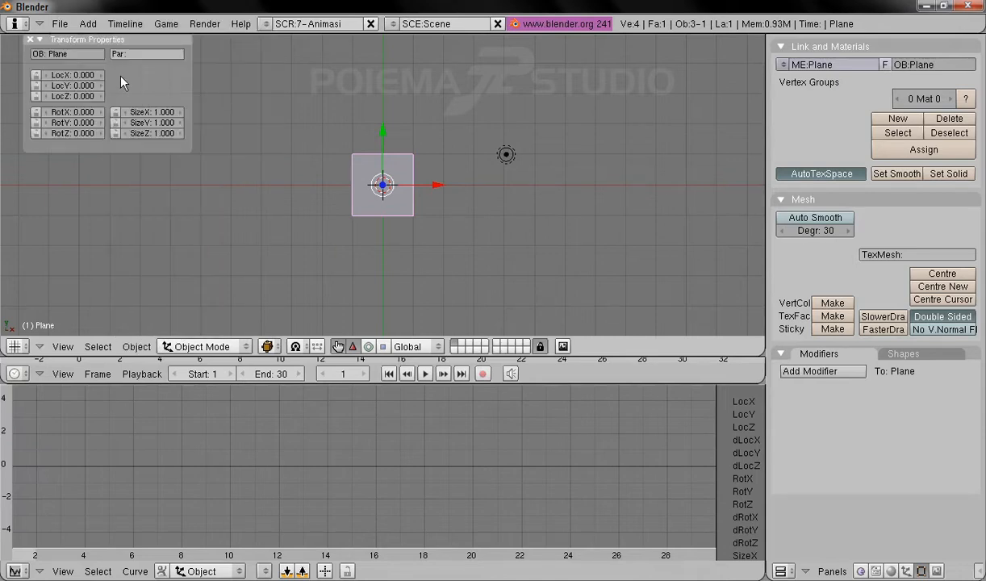
pyautogui.press('KP_Add')
pyautogui.press('KP_Add')
pyautogui.press('KP_Add')
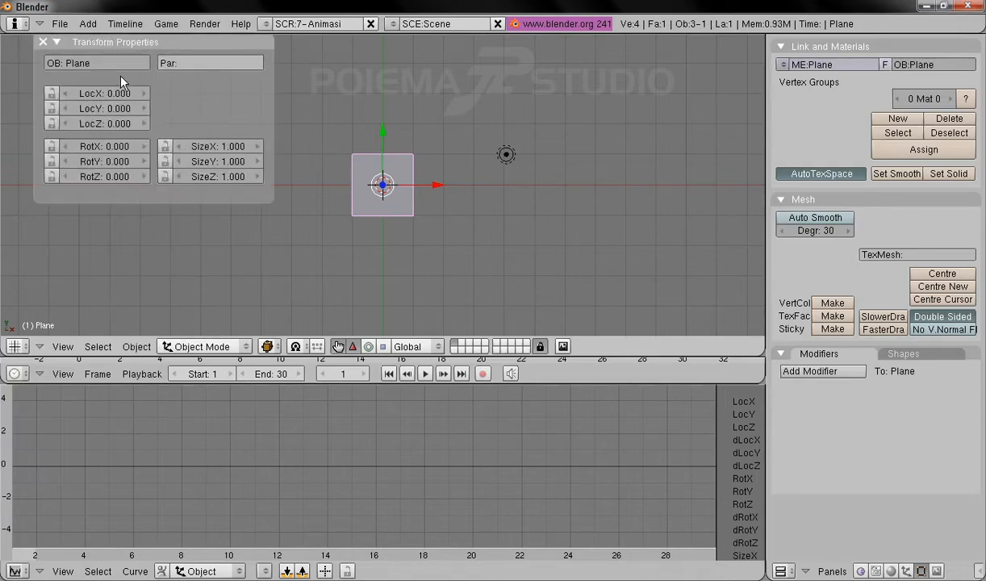
pyautogui.click(216, 156)
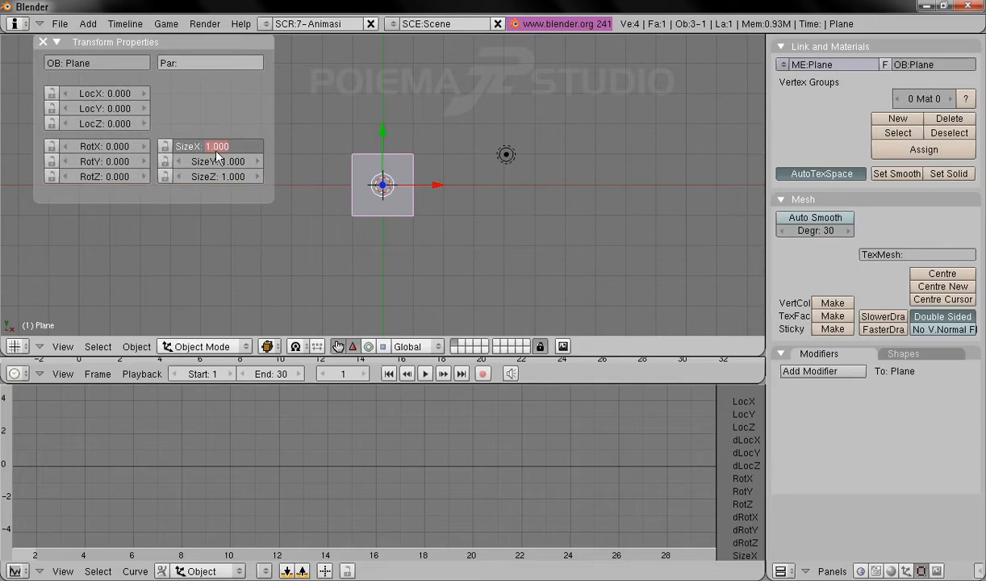
pyautogui.write('5')
pyautogui.press('Tab')
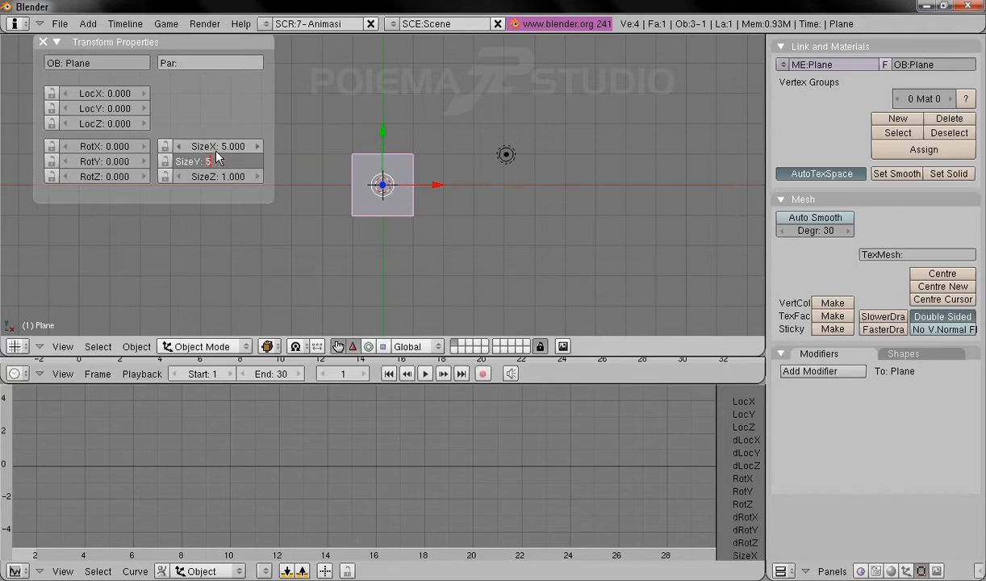
pyautogui.write('5')
pyautogui.press('Return')
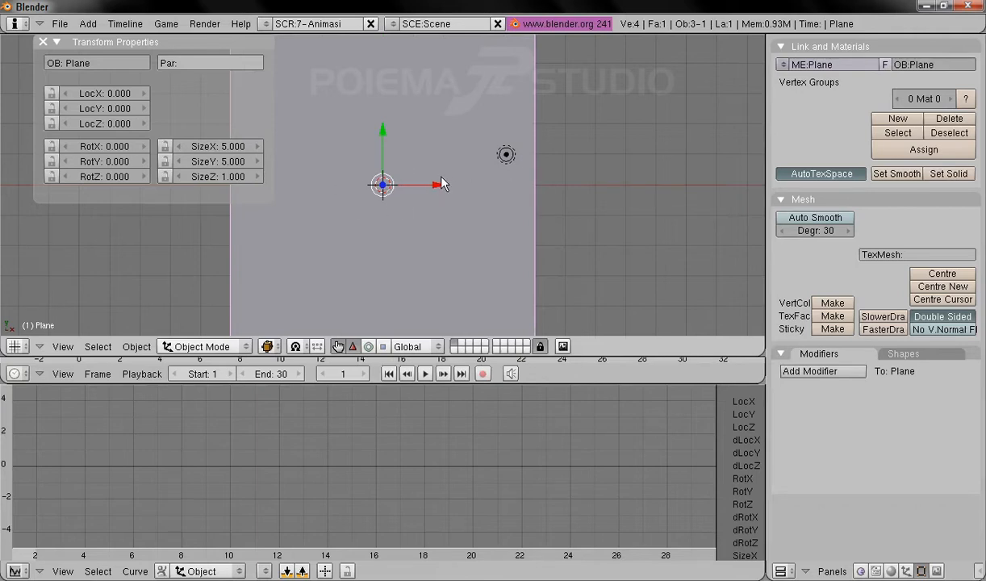
# - Apply the plane's size and rotation and close the transform properties
pyautogui.keyDown('shift'); pyautogui.moveTo(376, 156); pyautogui.dragTo(462, 139, button='middle'); pyautogui.keyUp('shift')
pyautogui.keyDown('shift'); pyautogui.moveTo(490, 206); pyautogui.dragTo(473, 205, button='middle'); pyautogui.keyUp('shift')
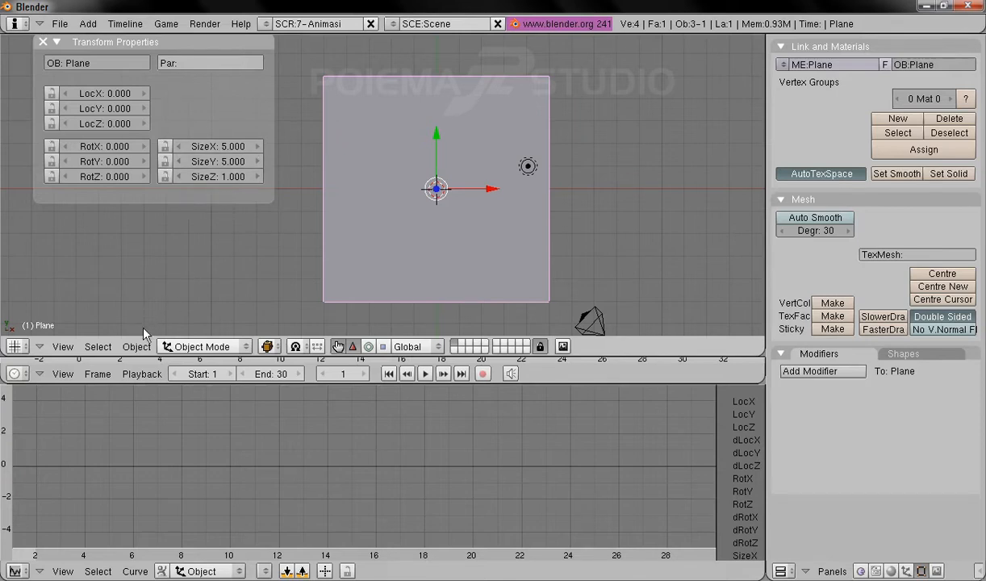
pyautogui.click(136, 346)
pyautogui.moveTo(162, 285)
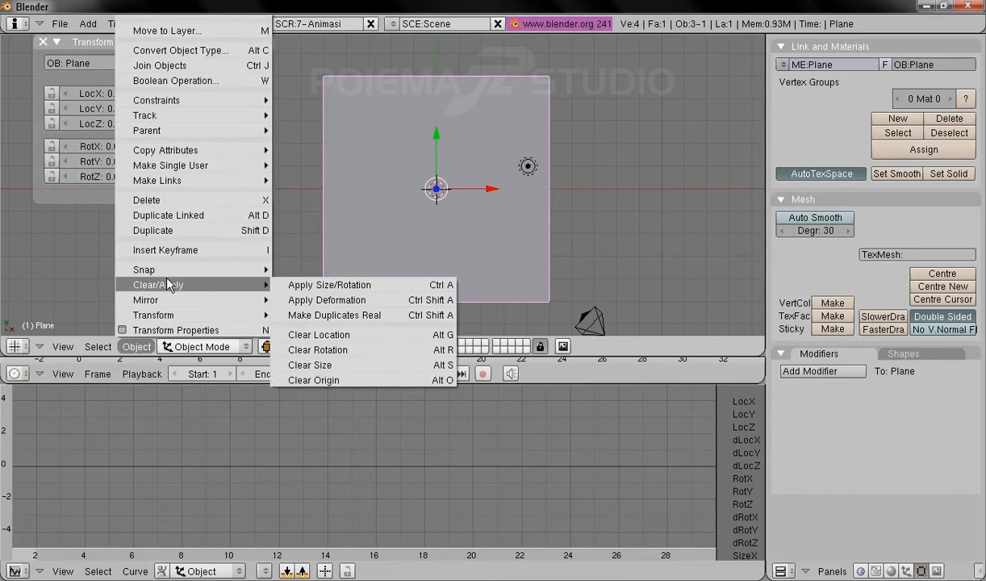
pyautogui.click(340, 287)
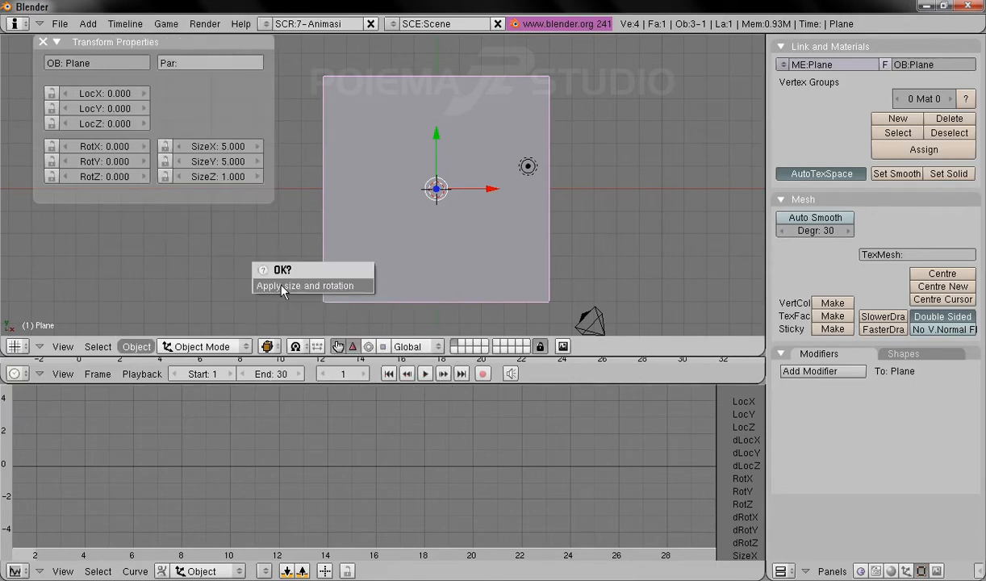
pyautogui.click(314, 288)
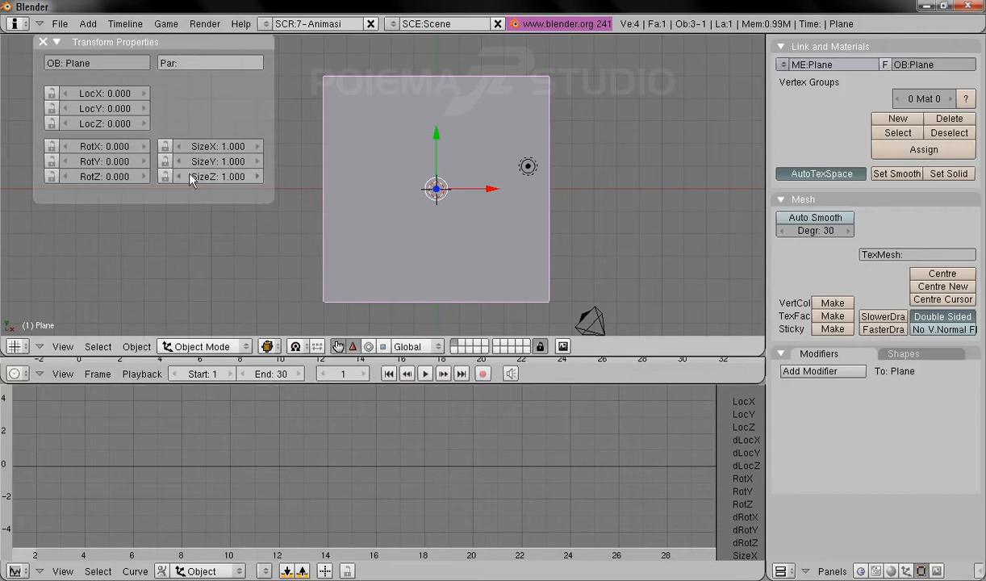
pyautogui.click(43, 42)
# - Put the plane into Edit Mode with all of its vertices selected
pyautogui.keyDown('shift'); pyautogui.moveTo(400, 165); pyautogui.dragTo(354, 165, button='middle'); pyautogui.keyUp('shift')
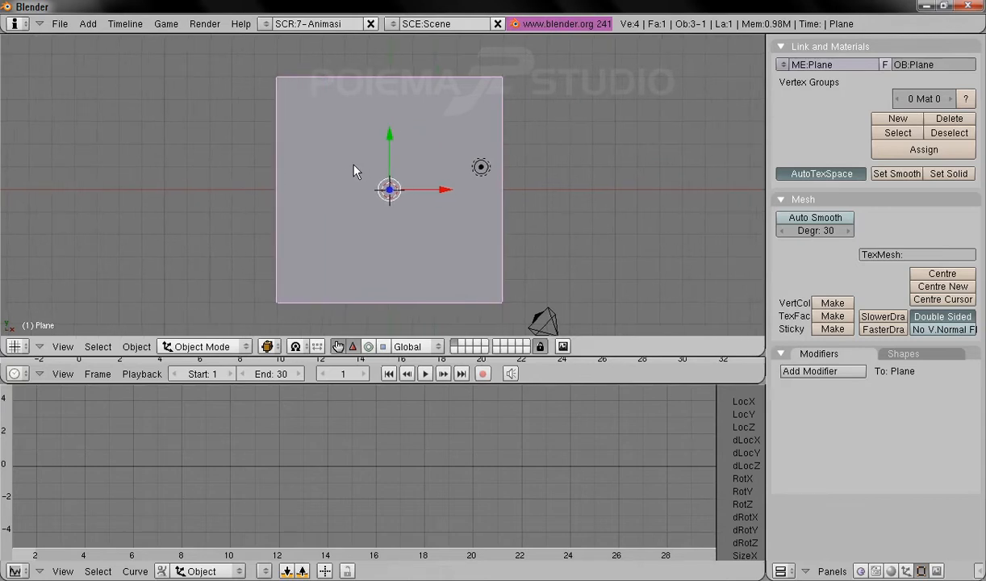
pyautogui.click(194, 347)
pyautogui.click(187, 314)
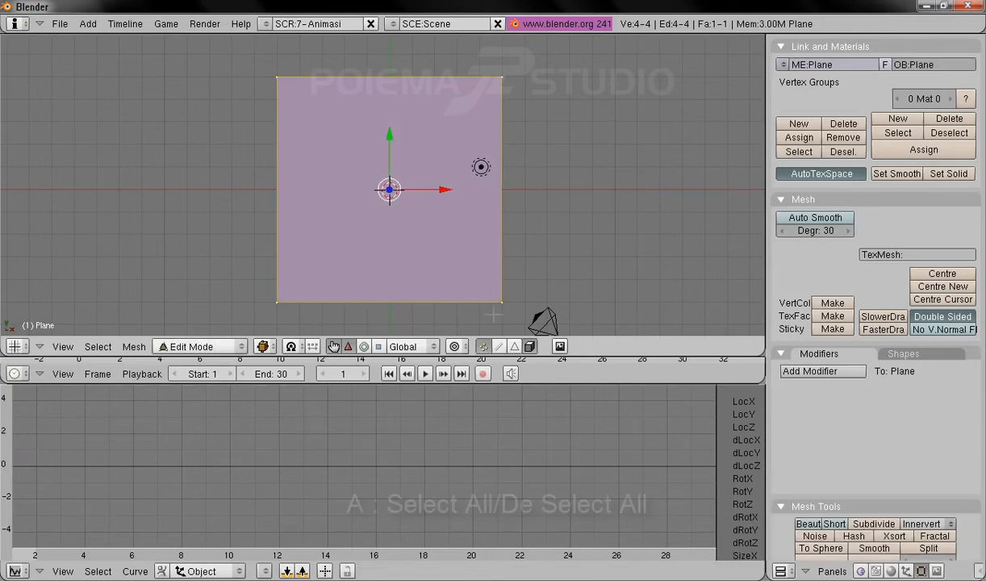
pyautogui.press('a')
pyautogui.press('a')
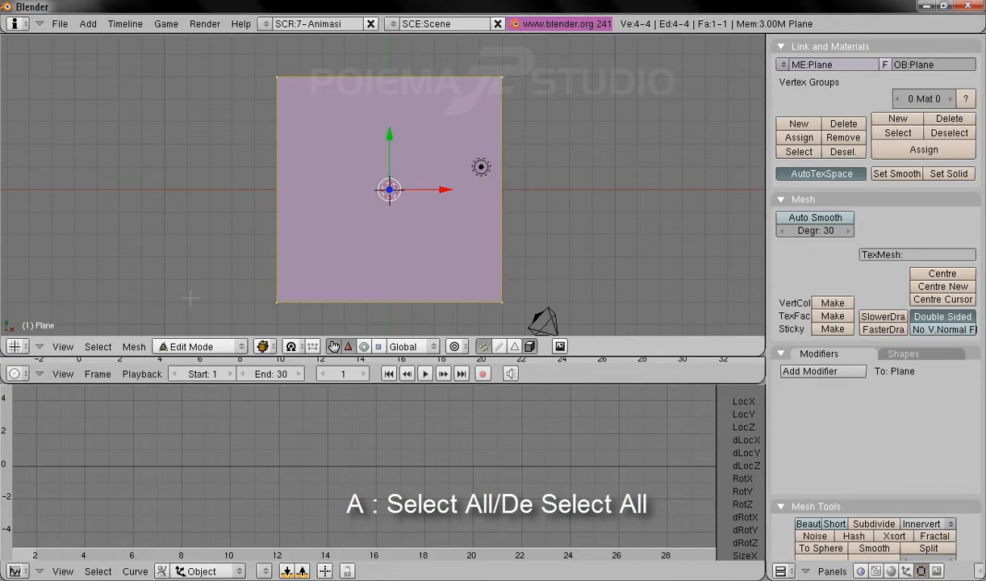
# - Subdivide the plane's selected edges five times in a row
pyautogui.click(131, 347)
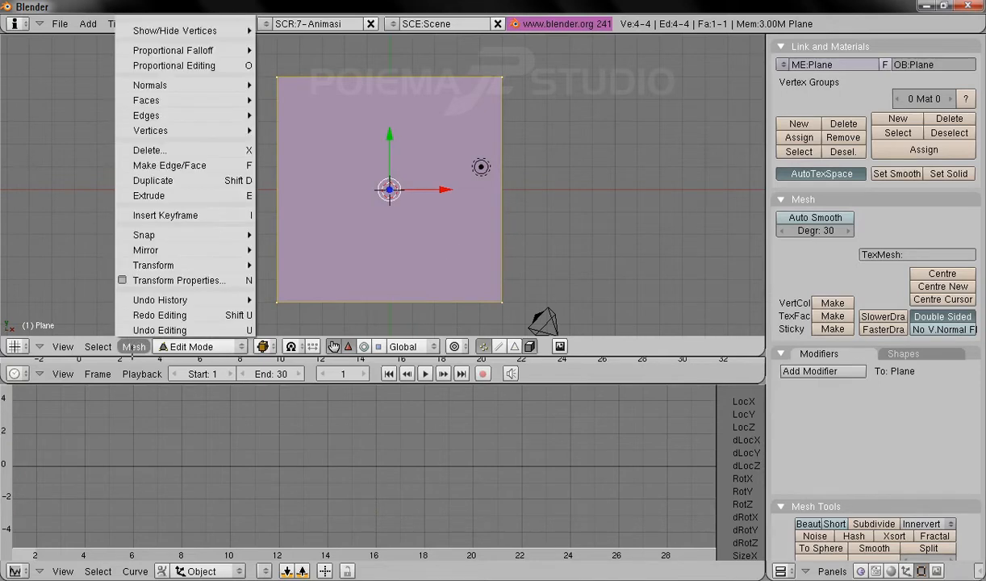
pyautogui.moveTo(176, 115)
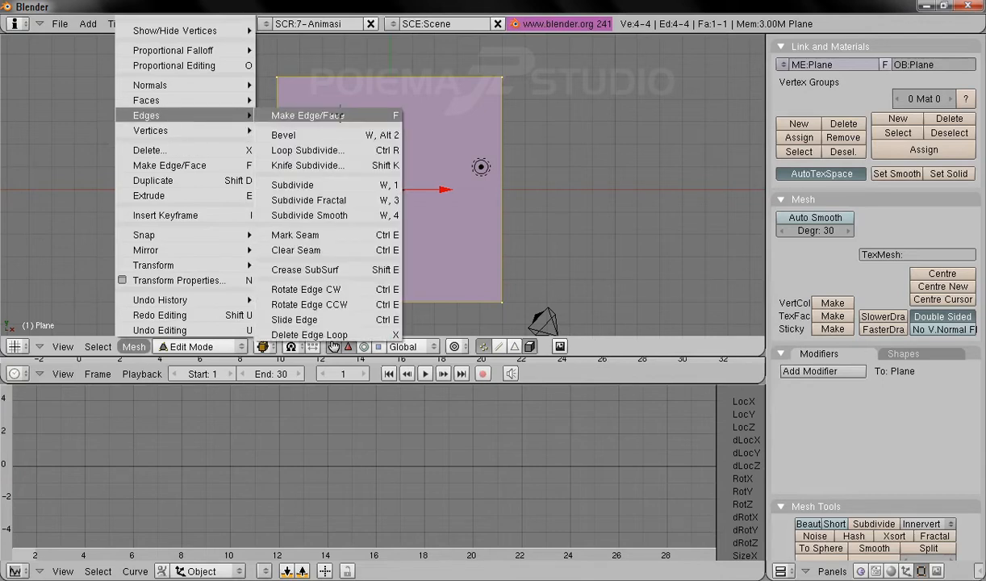
pyautogui.click(348, 184)
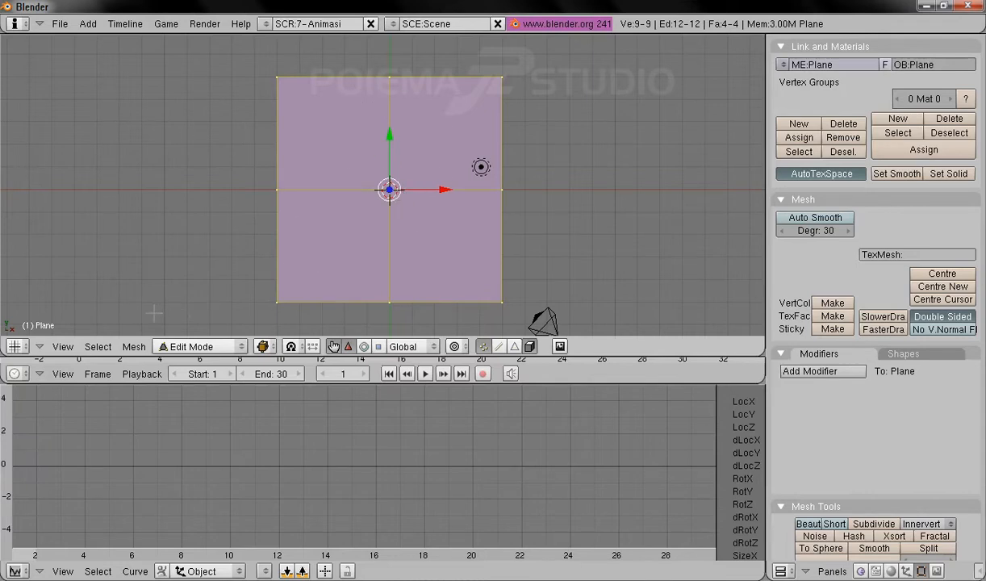
pyautogui.click(134, 346)
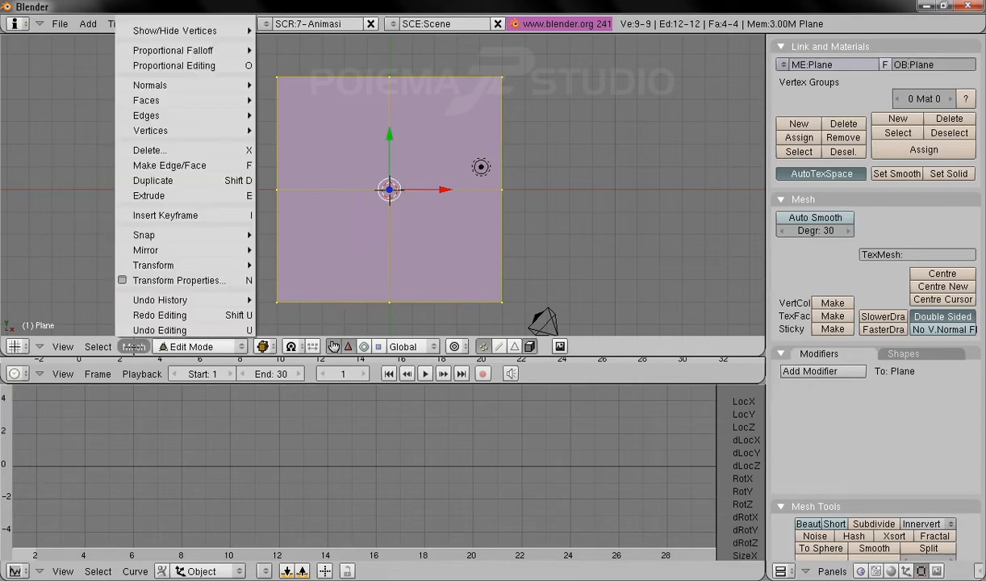
pyautogui.moveTo(161, 115)
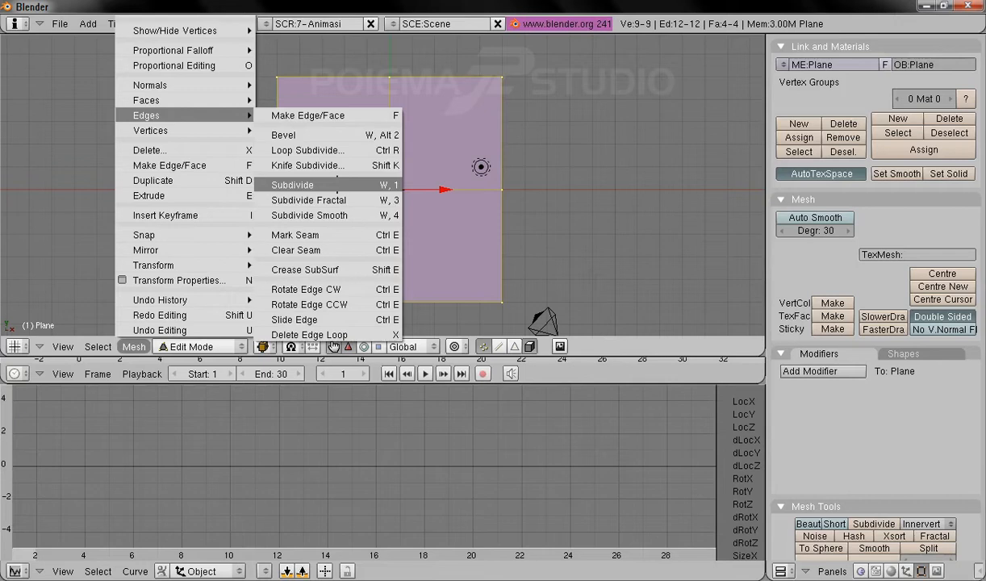
pyautogui.click(336, 184)
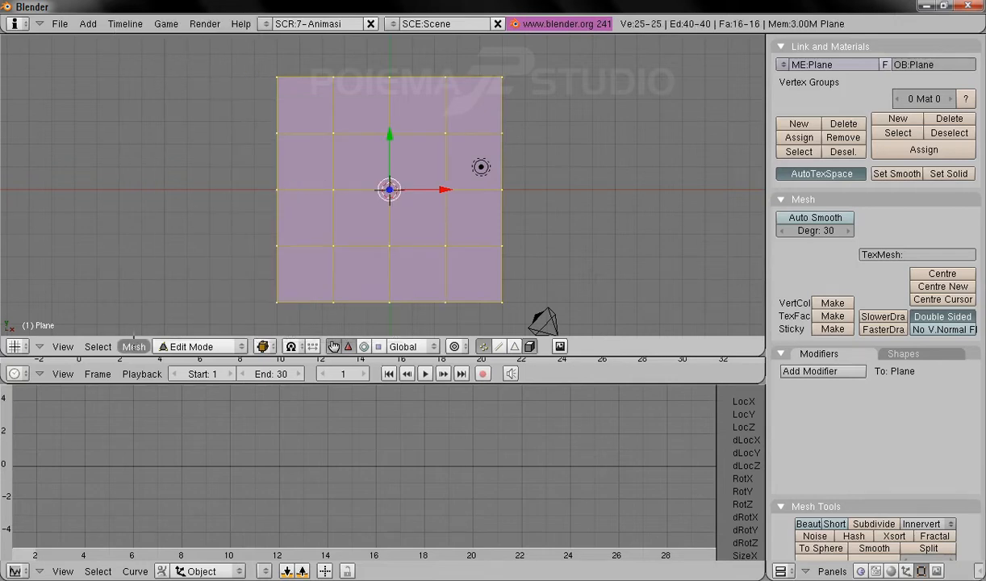
pyautogui.click(133, 342)
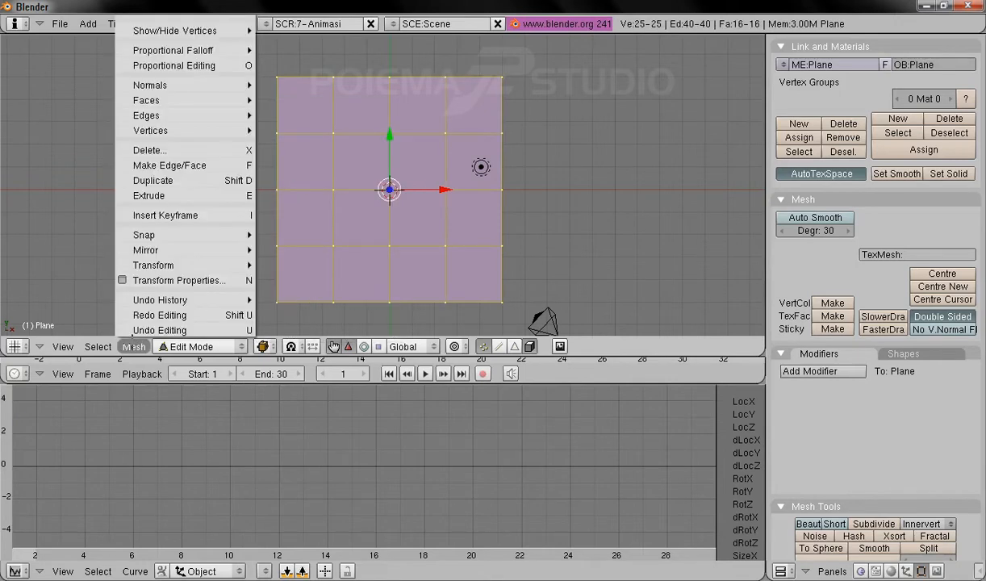
pyautogui.moveTo(149, 116)
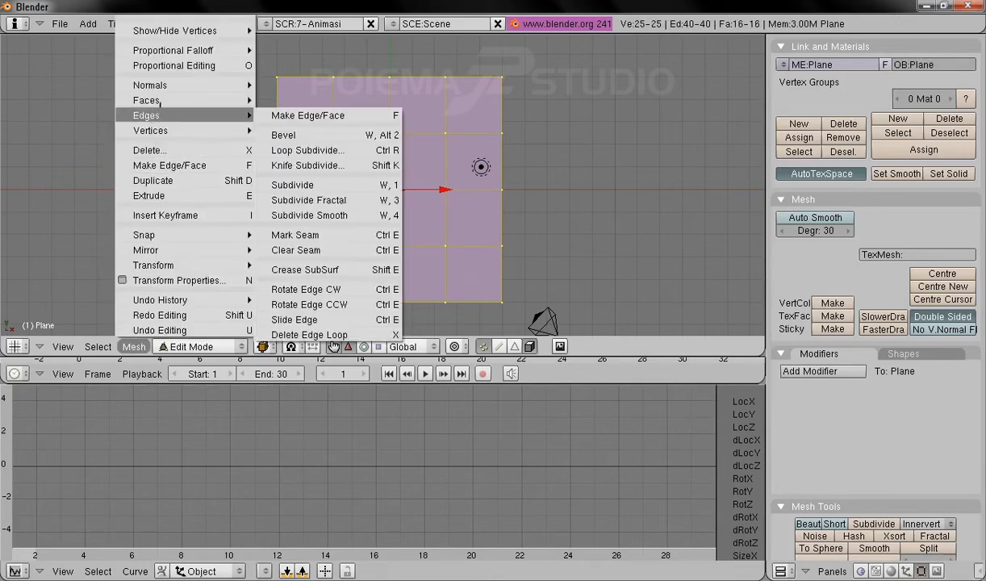
pyautogui.click(329, 184)
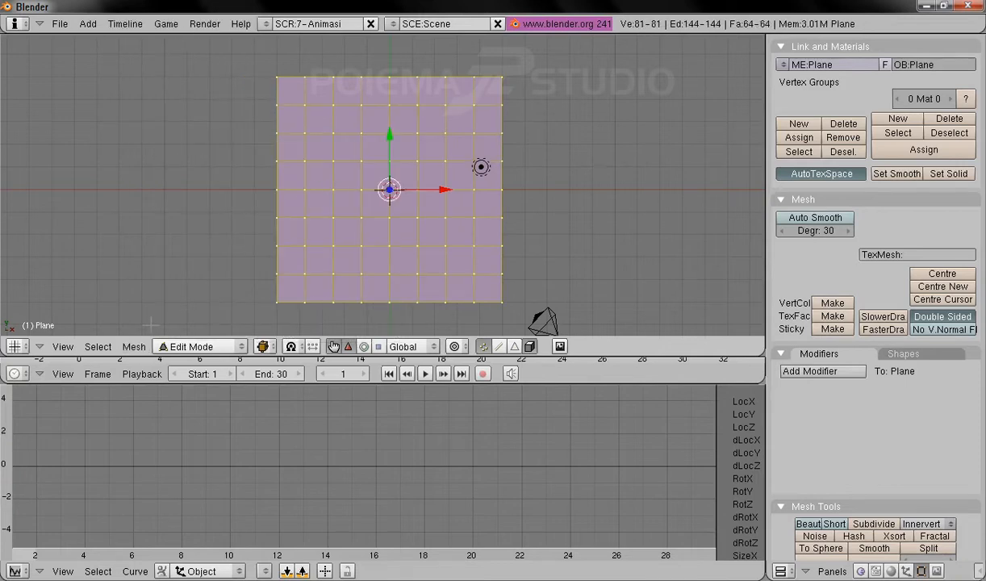
pyautogui.click(133, 346)
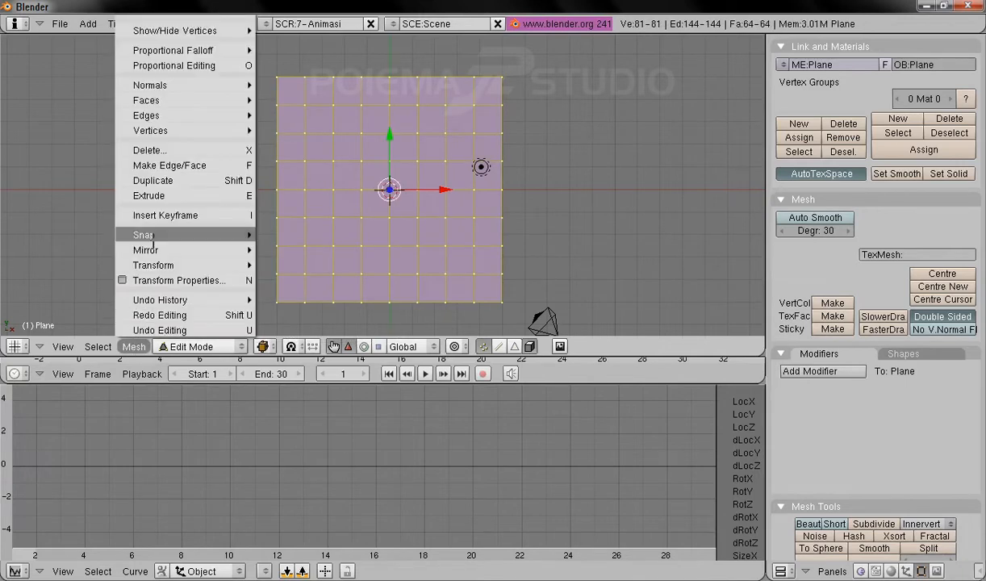
pyautogui.moveTo(167, 122)
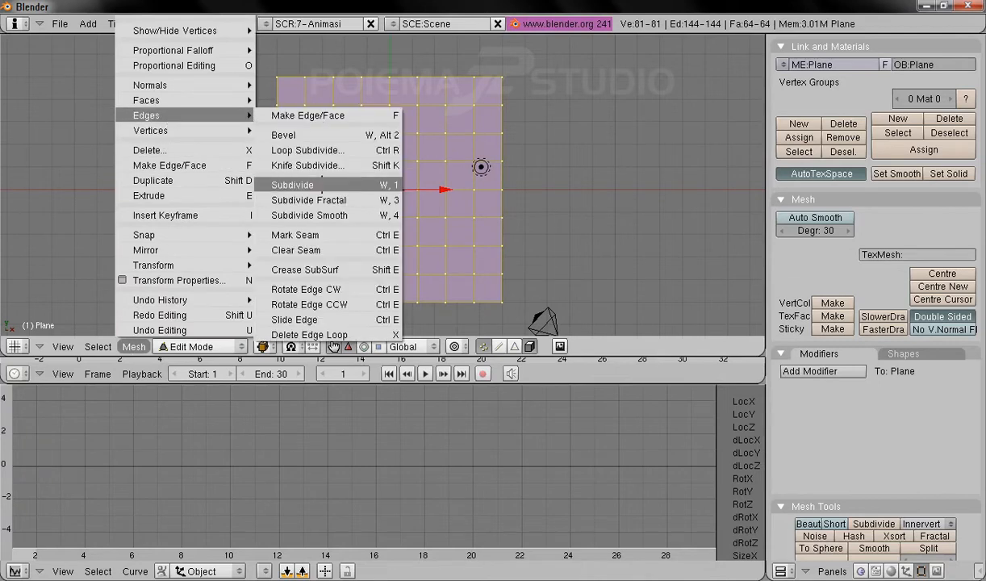
pyautogui.click(297, 185)
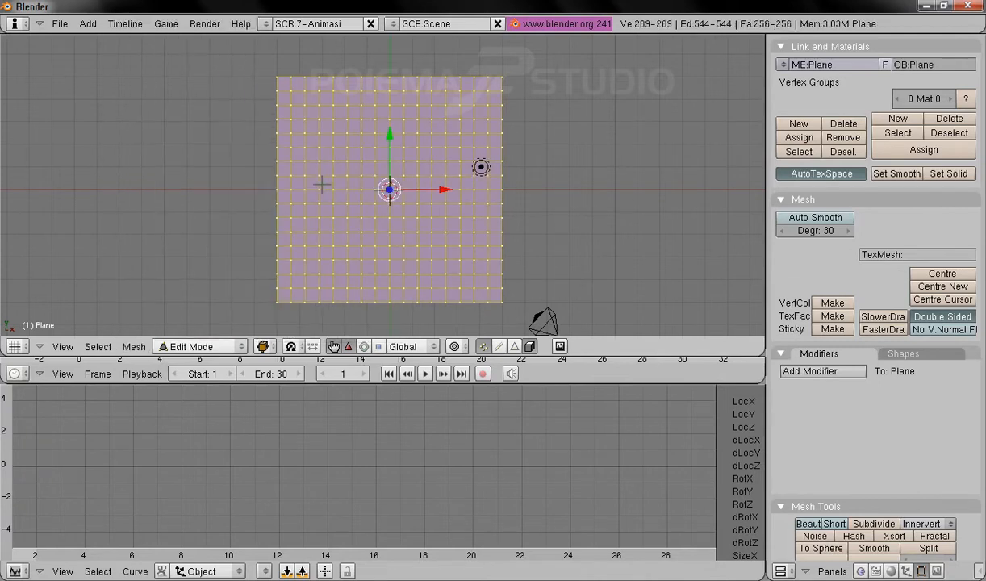
pyautogui.click(134, 346)
pyautogui.moveTo(161, 116)
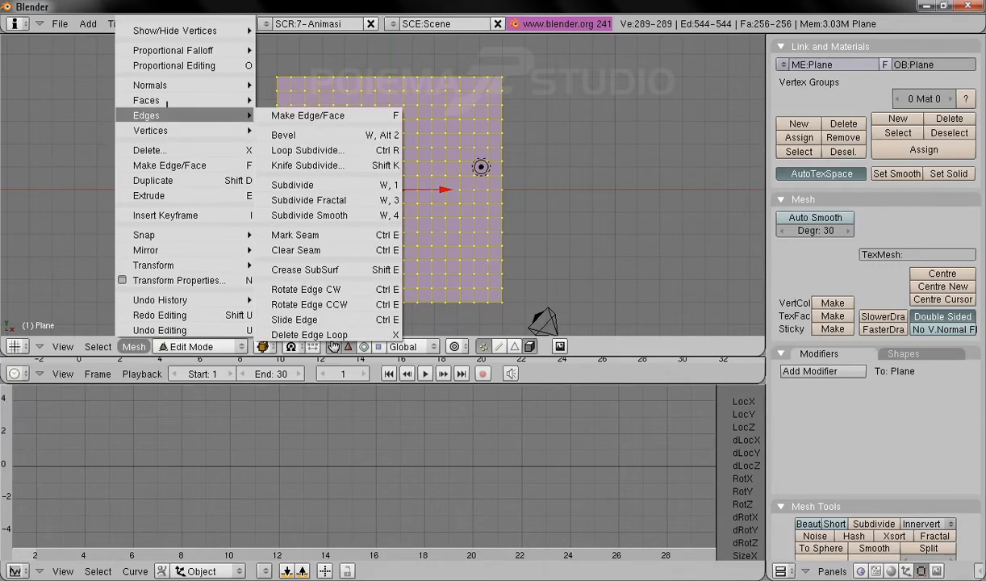
pyautogui.click(294, 184)
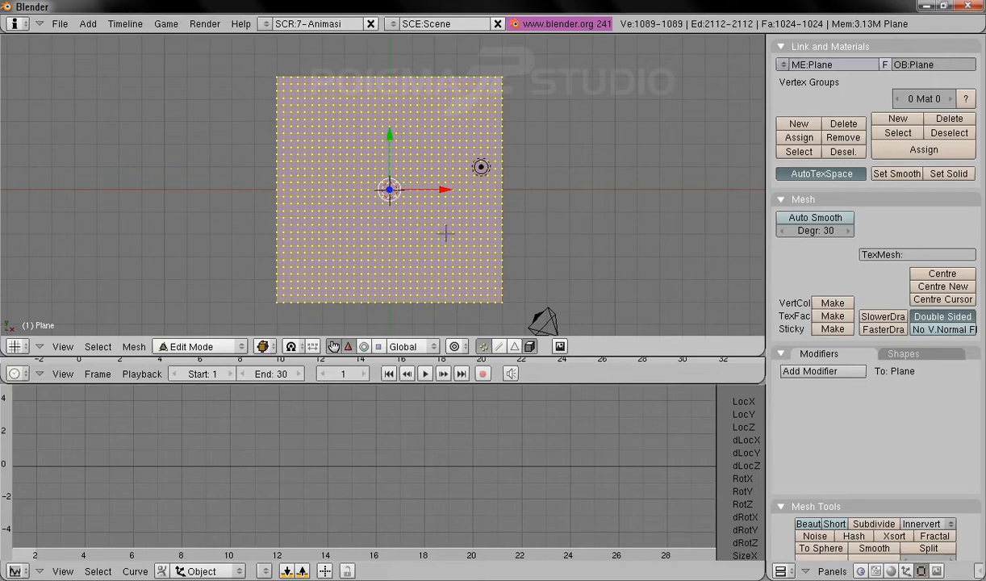
# - Return the plane to Object Mode and switch the viewport's draw type to Wireframe
pyautogui.click(198, 345)
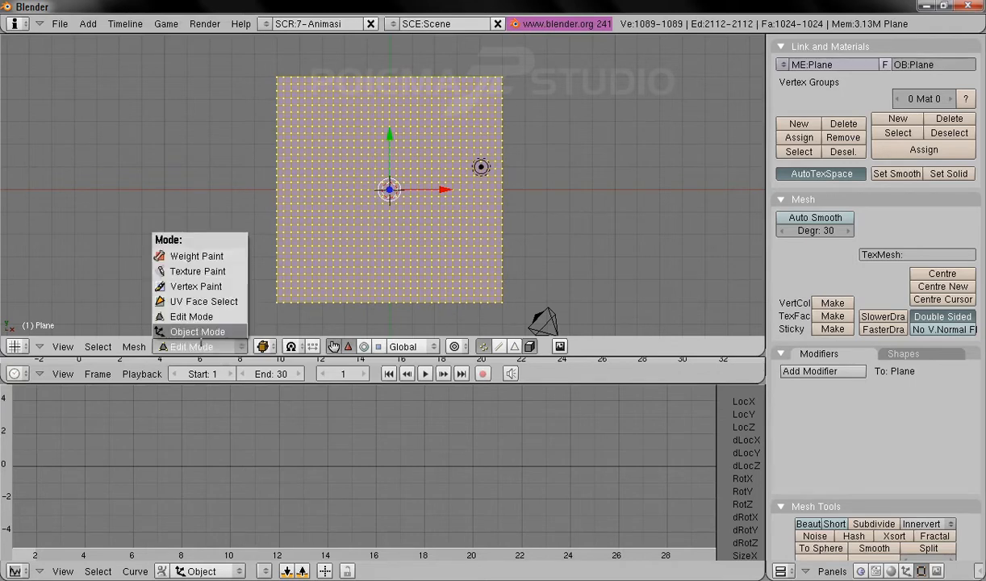
pyautogui.click(197, 332)
pyautogui.keyDown('shift'); pyautogui.moveTo(543, 238); pyautogui.dragTo(546, 248, button='middle'); pyautogui.keyUp('shift')
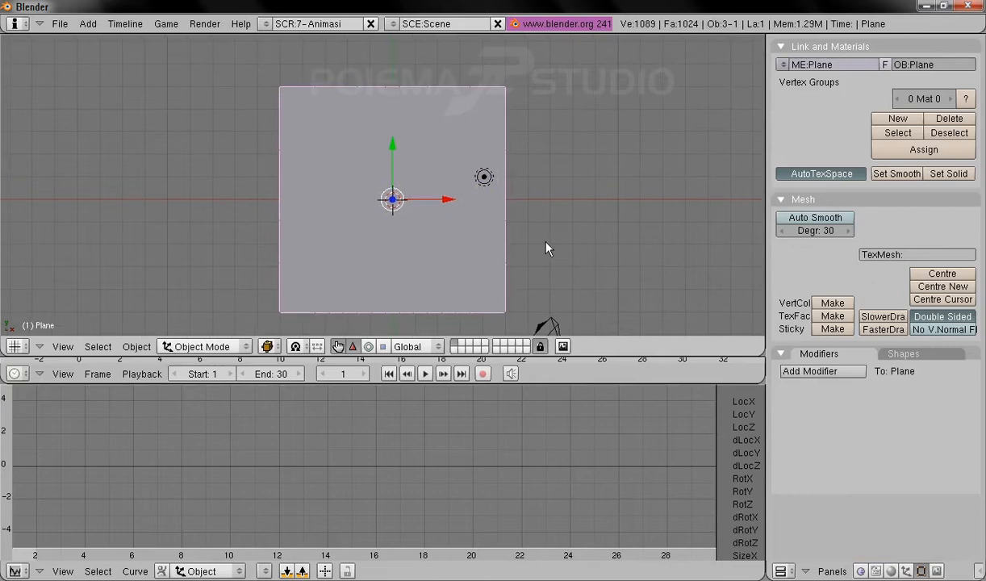
pyautogui.scroll(1, 517, 226)
pyautogui.scroll(-1, 513, 222)
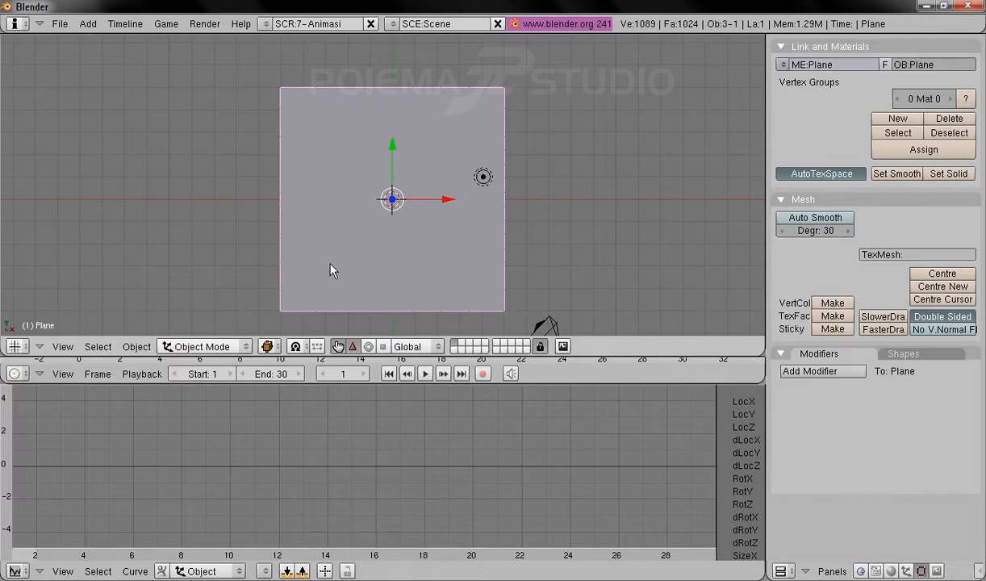
pyautogui.click(269, 347)
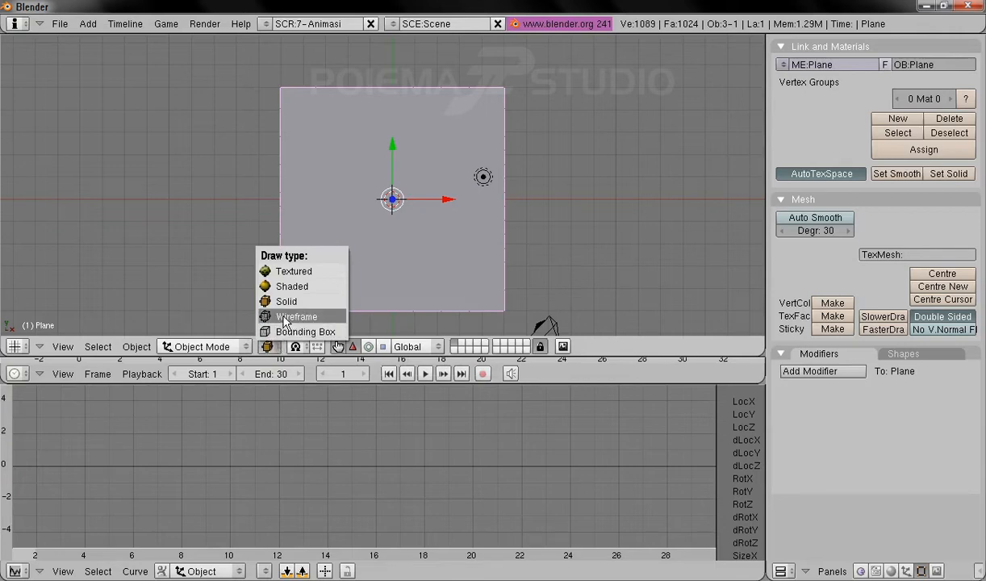
pyautogui.click(284, 317)
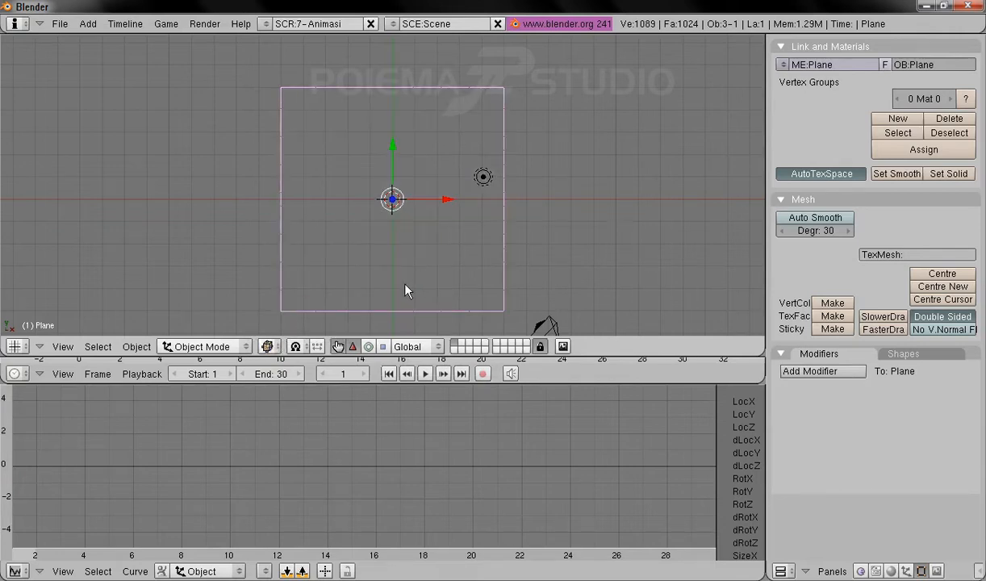
# - Select the scene's lamp and change its light type to Spot
pyautogui.keyDown('shift'); pyautogui.moveTo(470, 167); pyautogui.dragTo(482, 159, button='middle'); pyautogui.keyUp('shift')
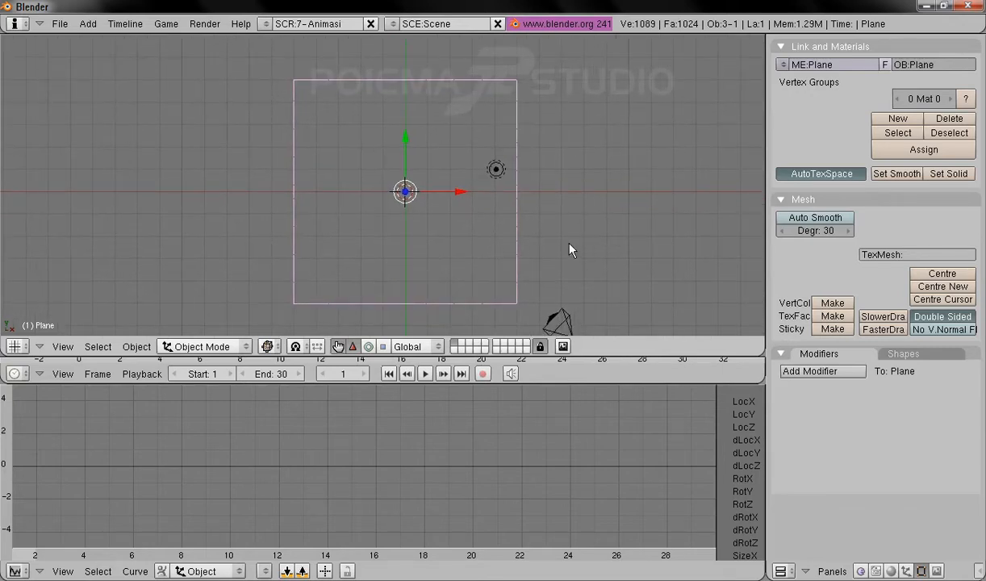
pyautogui.rightClick(496, 173)
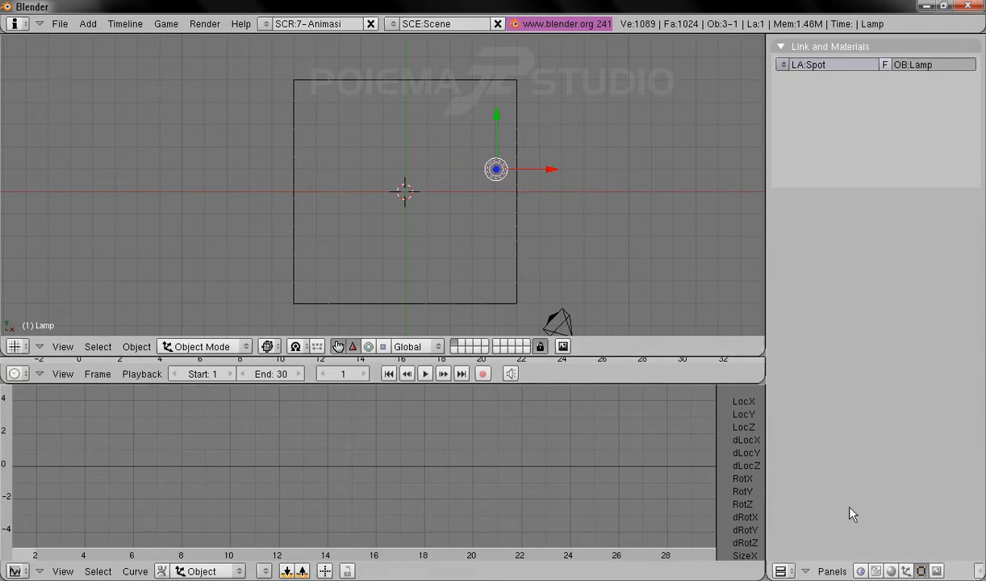
pyautogui.click(891, 571)
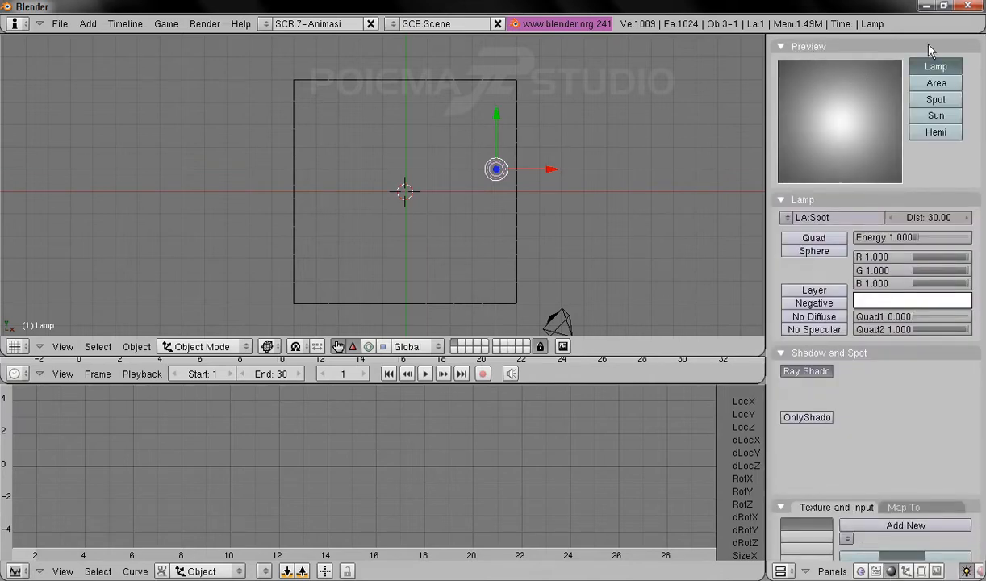
pyautogui.click(942, 100)
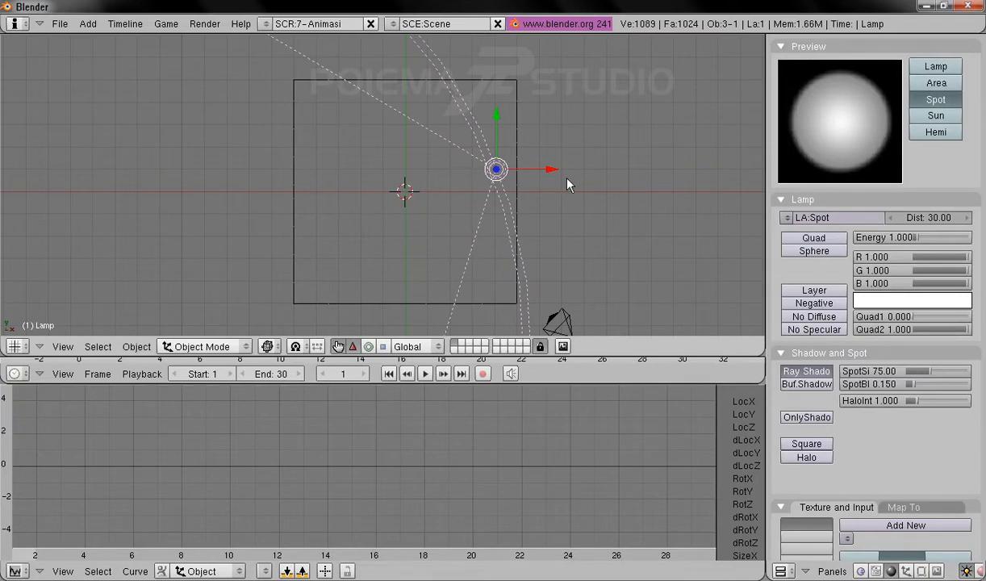
# - Show the lamp's transform properties and set its location to LocX 0, LocY 0 and LocZ 5
pyautogui.click(136, 346)
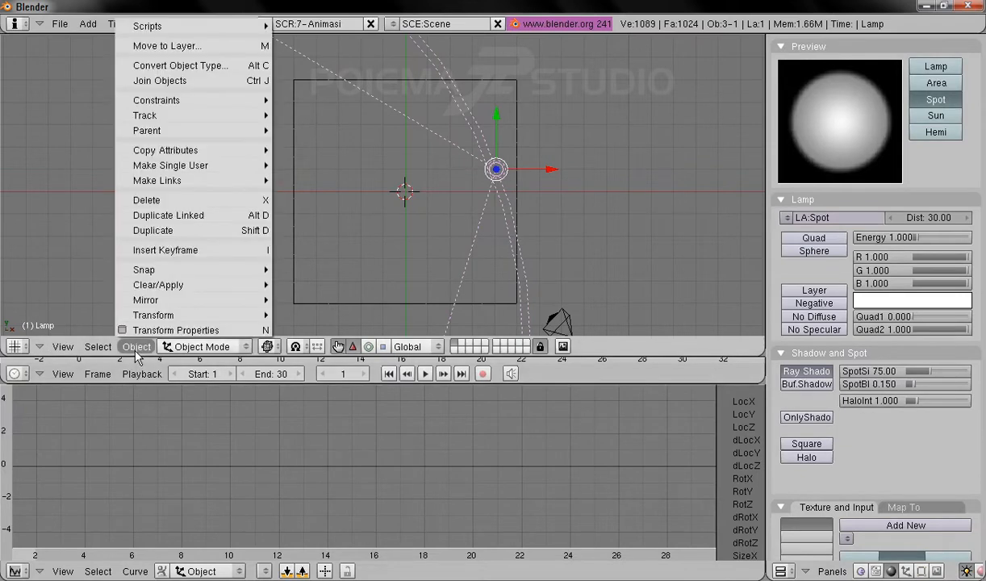
pyautogui.click(169, 330)
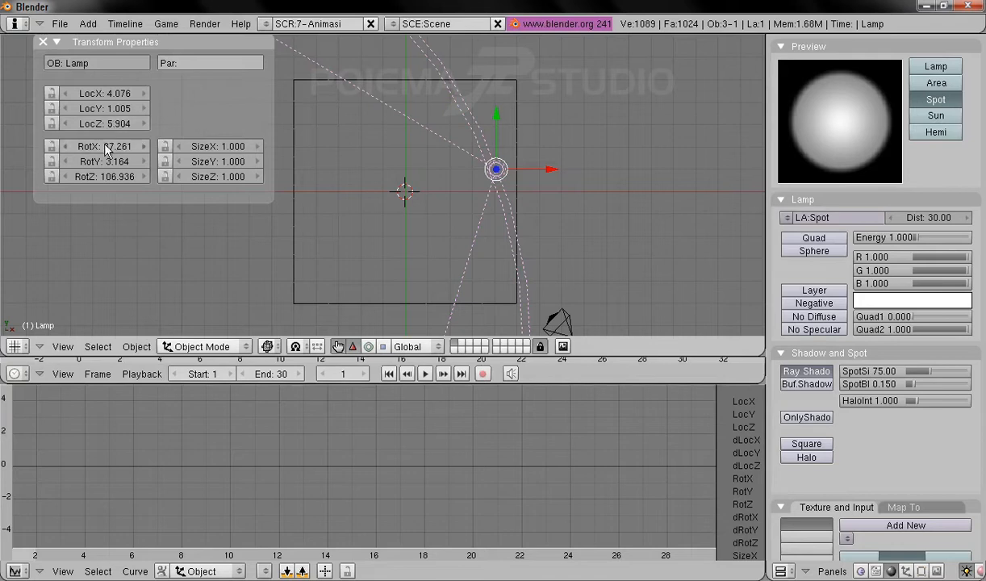
pyautogui.click(104, 98)
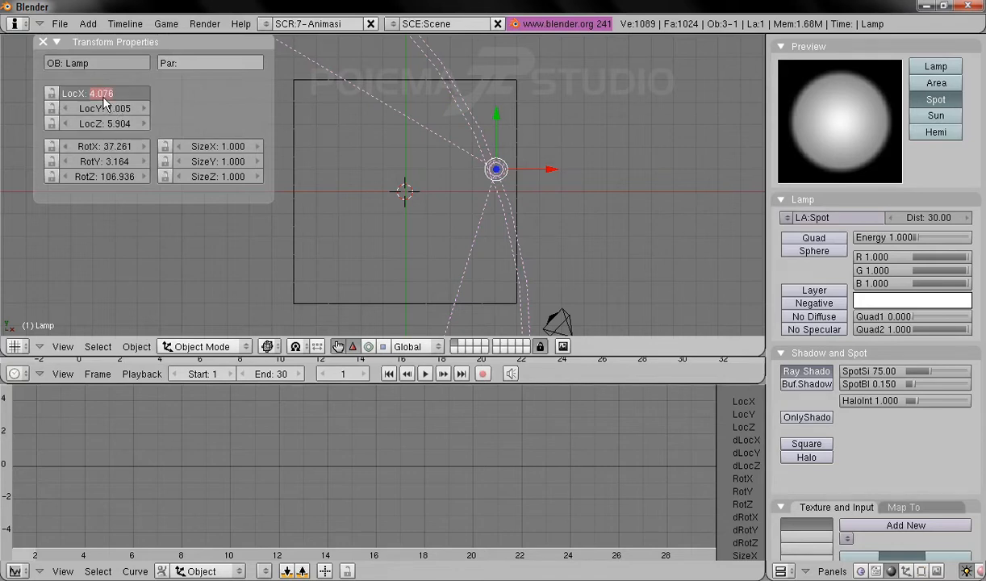
pyautogui.press('Tab')
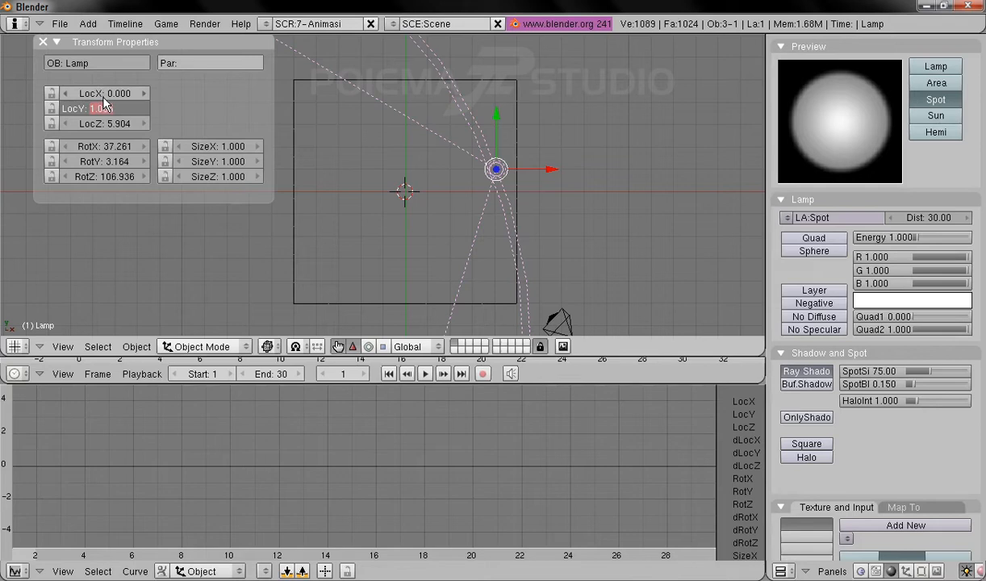
pyautogui.press('Tab')
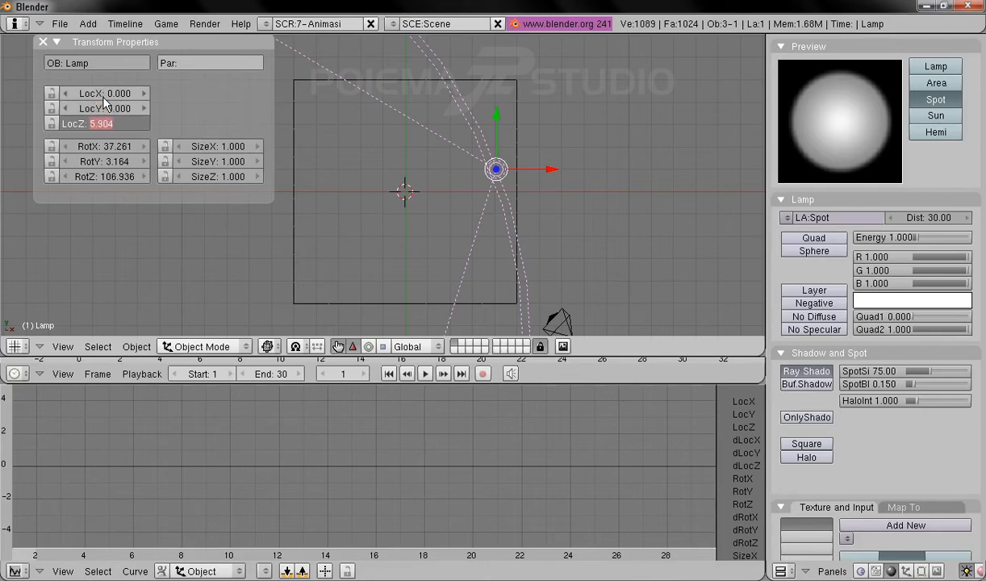
pyautogui.write('5')
pyautogui.press('Return')
# - Set the lamp's RotX, RotY and RotZ all to 0
pyautogui.click(103, 149)
pyautogui.write('0')
pyautogui.press('Tab')
pyautogui.write('0')
pyautogui.press('Tab')
pyautogui.write('0')
pyautogui.press('Return')
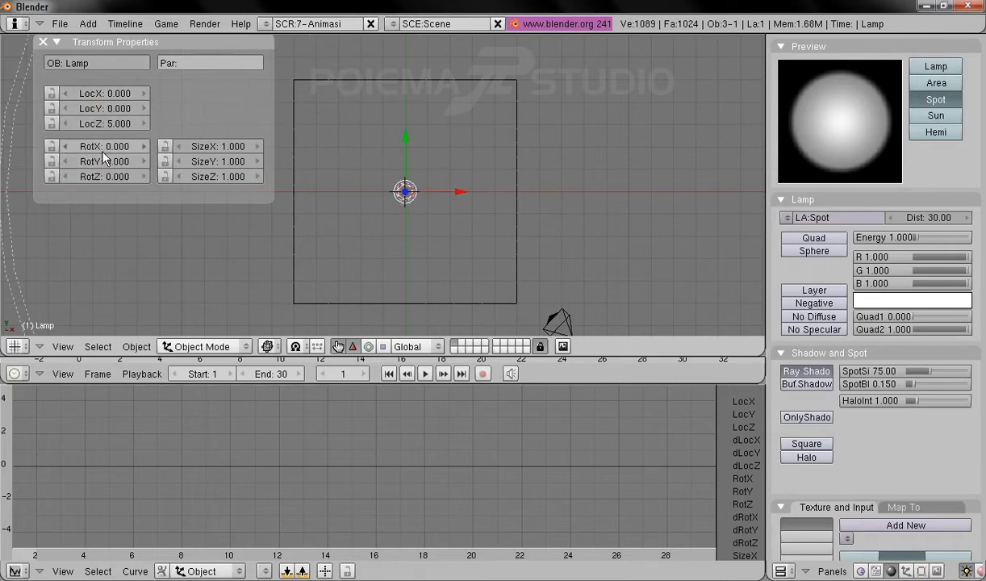
# - Examine the spot lamp's placement above the plane from an oblique angle, the top view and the front view
pyautogui.scroll(-2, 513, 123)
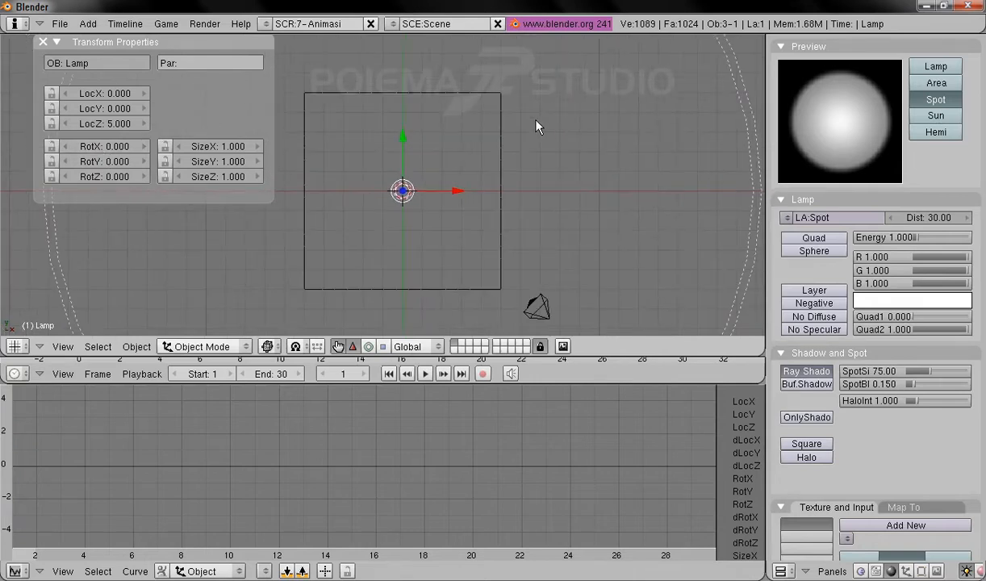
pyautogui.moveTo(593, 292); pyautogui.dragTo(517, 145, button='middle')
pyautogui.keyDown('shift'); pyautogui.moveTo(481, 253); pyautogui.dragTo(546, 129, button='middle'); pyautogui.keyUp('shift')
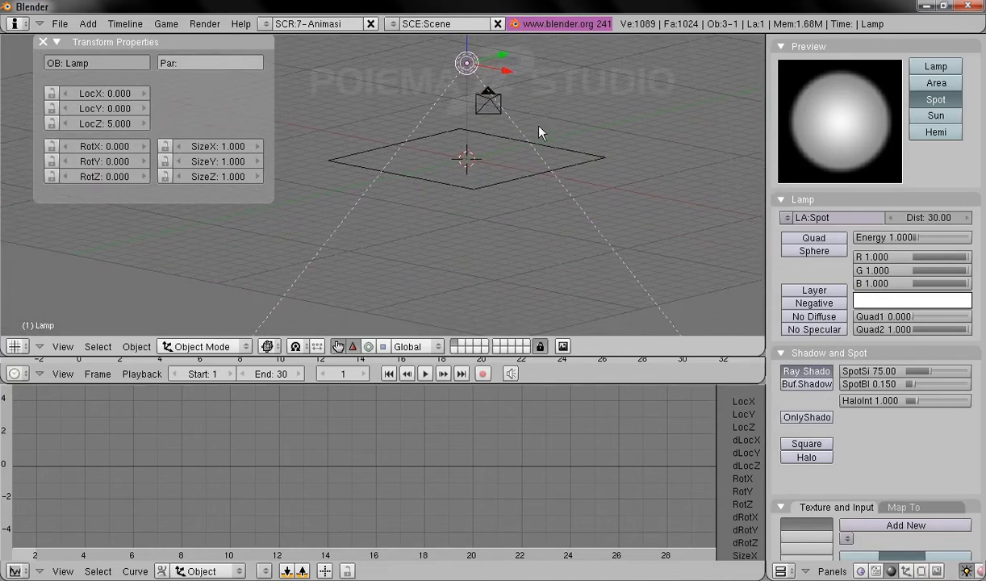
pyautogui.scroll(8, 539, 130)
pyautogui.scroll(-12, 524, 166)
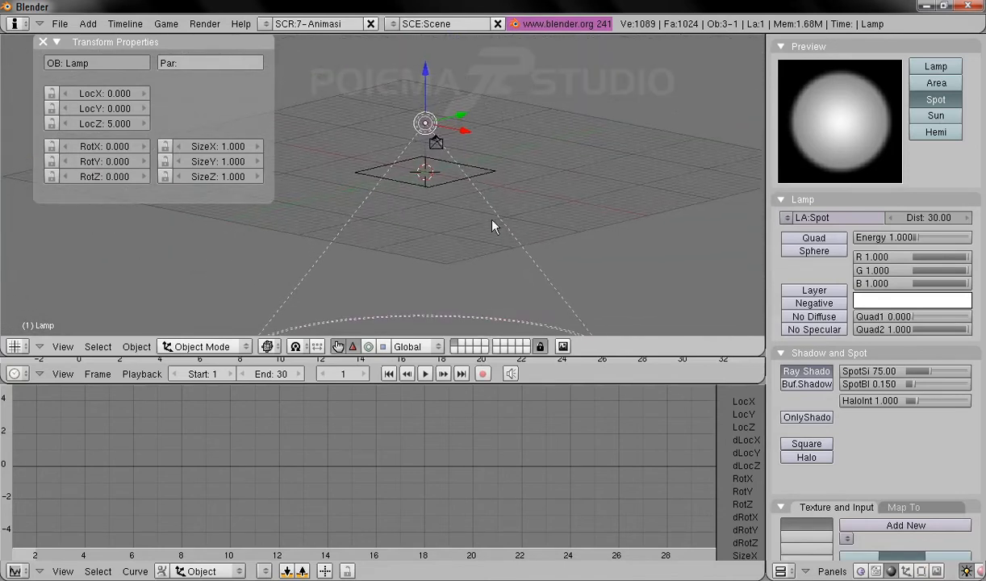
pyautogui.keyDown('shift'); pyautogui.moveTo(493, 227); pyautogui.dragTo(524, 177, button='middle'); pyautogui.keyUp('shift')
pyautogui.keyDown('shift'); pyautogui.moveTo(468, 112); pyautogui.dragTo(477, 166, button='middle'); pyautogui.keyUp('shift')
pyautogui.click(63, 346)
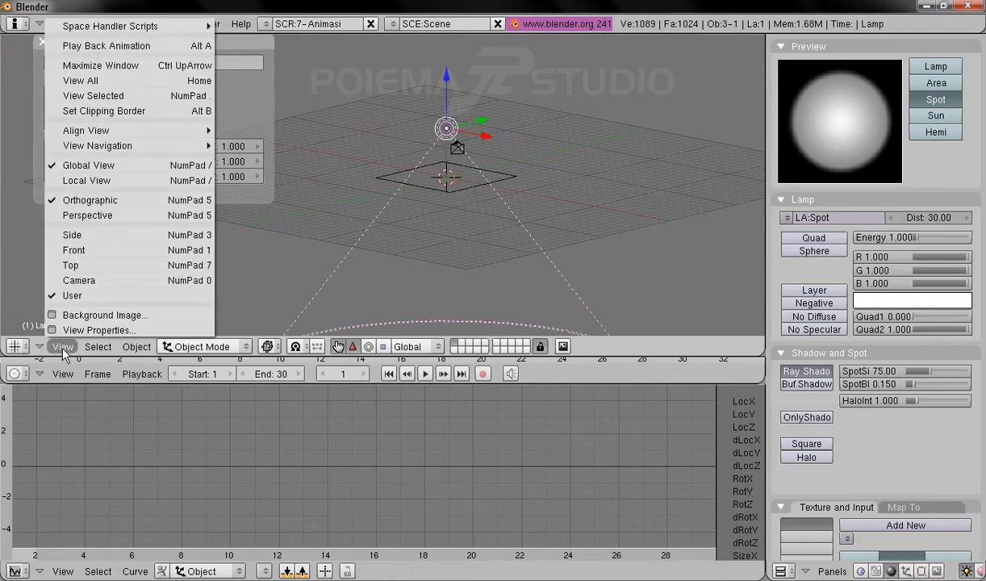
pyautogui.click(81, 262)
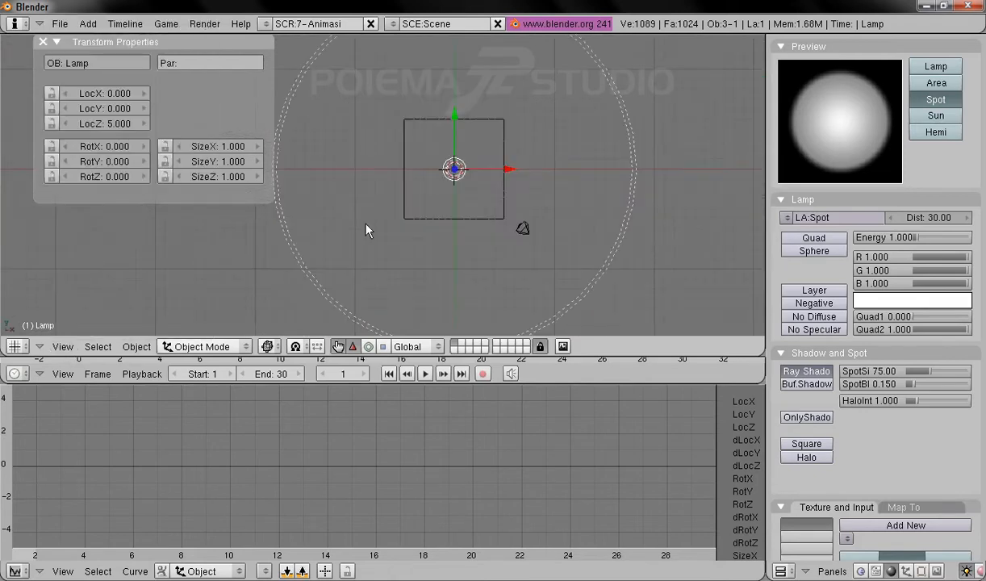
pyautogui.click(63, 346)
pyautogui.click(87, 247)
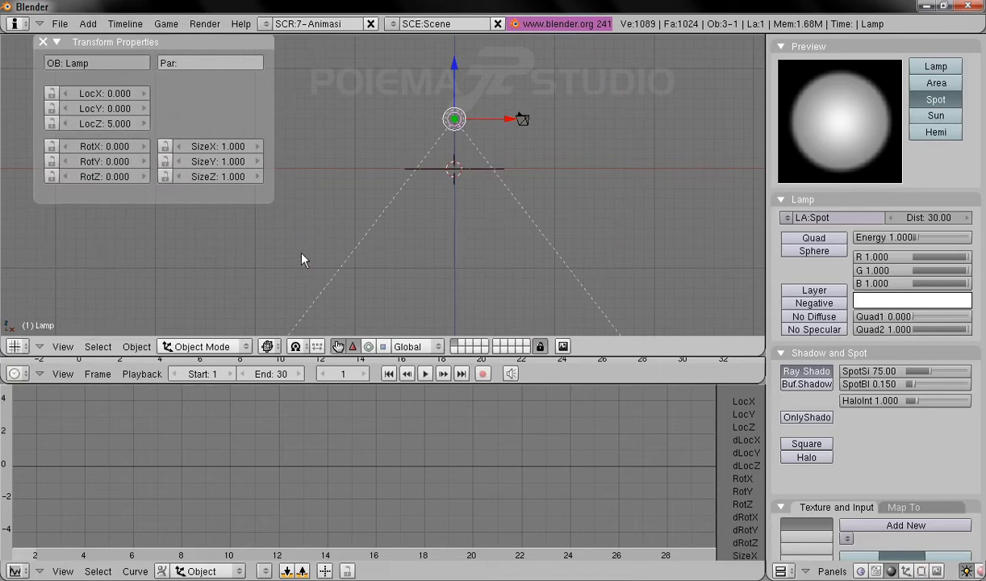
# - Set the spot lamp's beam angle (SpotSi) to 20
pyautogui.keyDown('shift'); pyautogui.moveTo(471, 155); pyautogui.dragTo(486, 194, button='middle'); pyautogui.keyUp('shift')
pyautogui.keyDown('ctrl'); pyautogui.moveTo(487, 280); pyautogui.dragTo(392, 203, button='middle'); pyautogui.keyUp('ctrl')
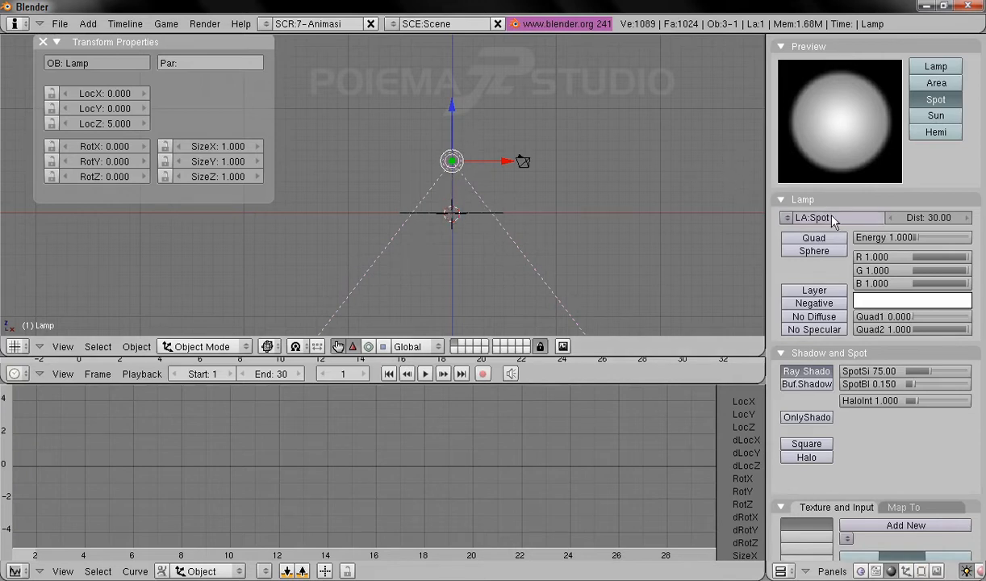
pyautogui.click(886, 371)
pyautogui.write('20')
pyautogui.press('Return')
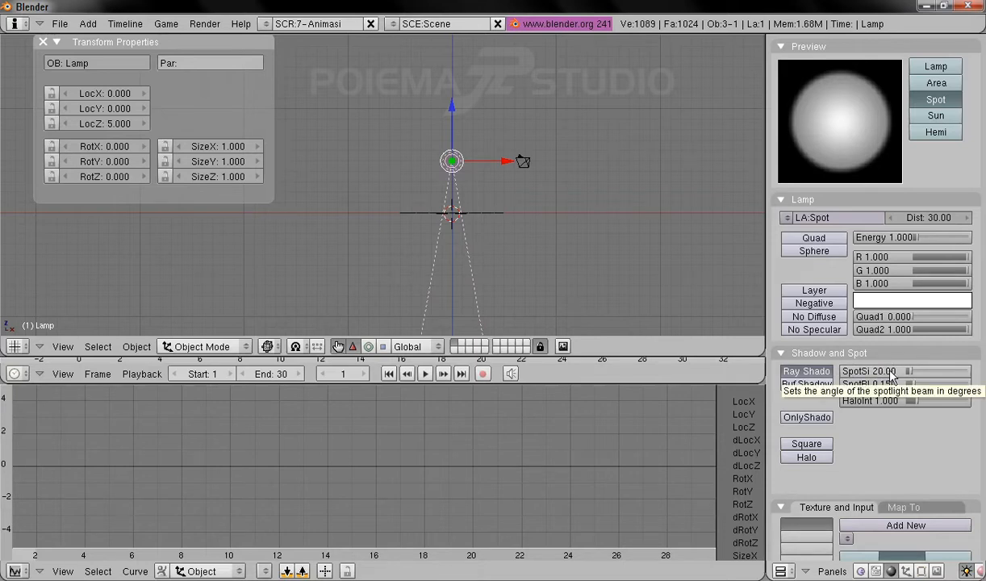
# - Examine the spotlight cone over the plane in the front view and the top view
pyautogui.scroll(2, 498, 227)
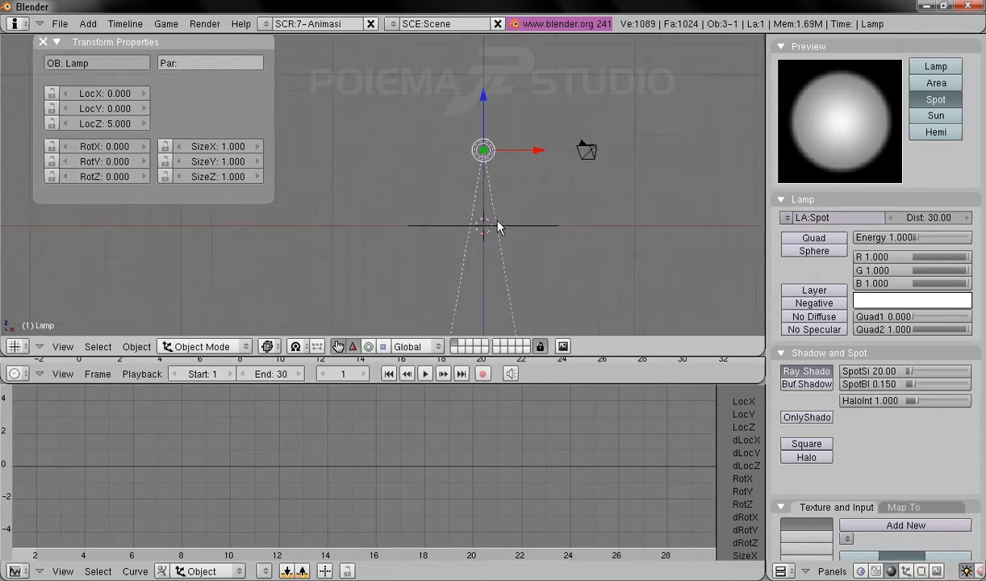
pyautogui.keyDown('ctrl'); pyautogui.moveTo(497, 221); pyautogui.dragTo(497, 257, button='middle'); pyautogui.keyUp('ctrl')
pyautogui.keyDown('shift'); pyautogui.moveTo(598, 204); pyautogui.dragTo(543, 275, button='middle'); pyautogui.keyUp('shift')
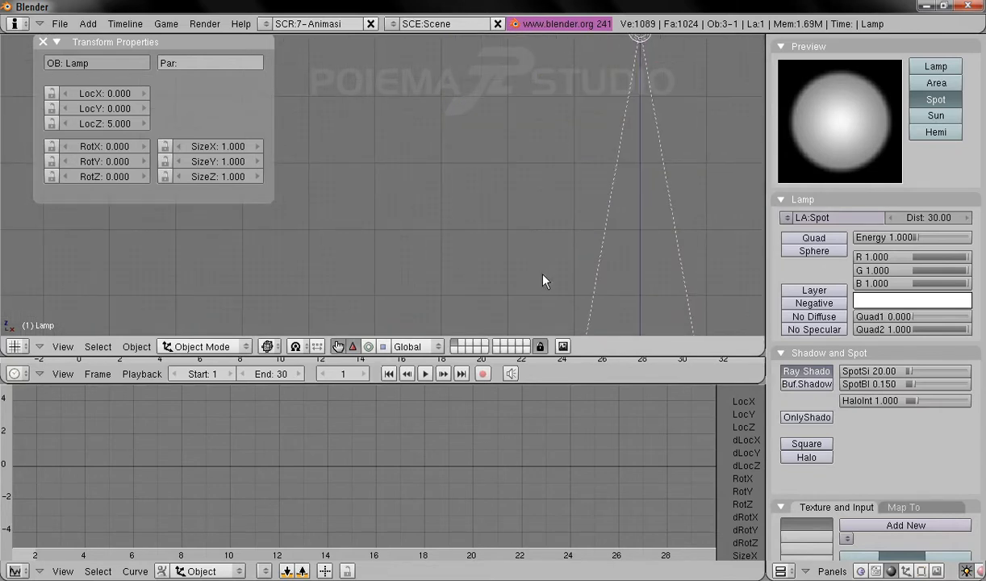
pyautogui.keyDown('shift'); pyautogui.moveTo(666, 174); pyautogui.dragTo(549, 239, button='middle'); pyautogui.keyUp('shift')
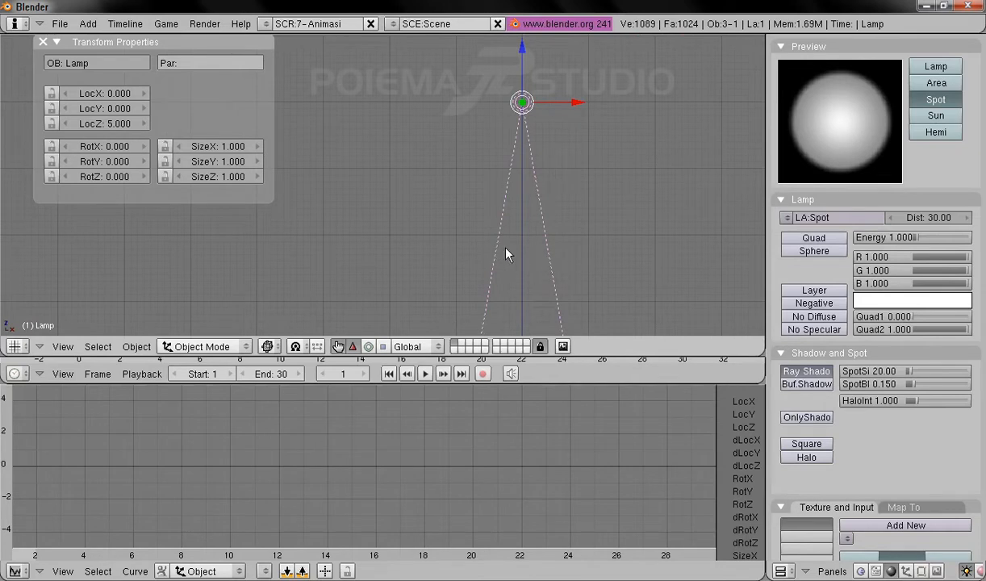
pyautogui.moveTo(574, 184); pyautogui.dragTo(536, 210, button='middle')
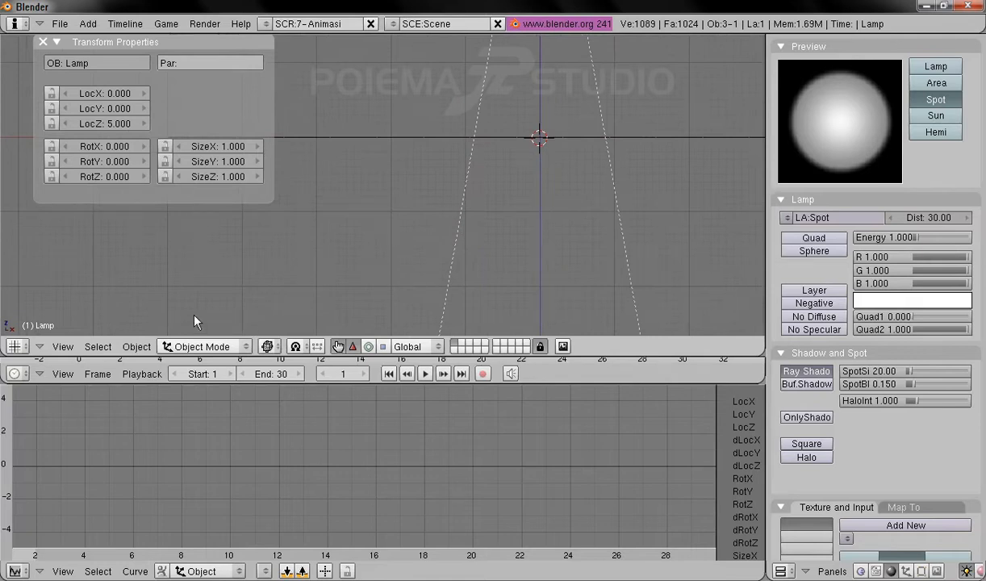
pyautogui.click(58, 347)
pyautogui.click(94, 264)
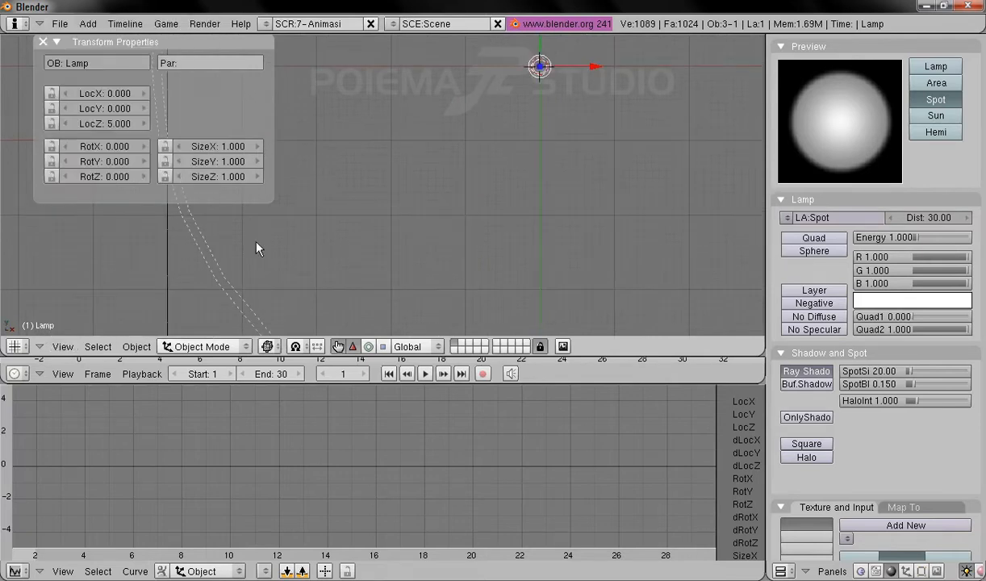
pyautogui.scroll(-3, 637, 129)
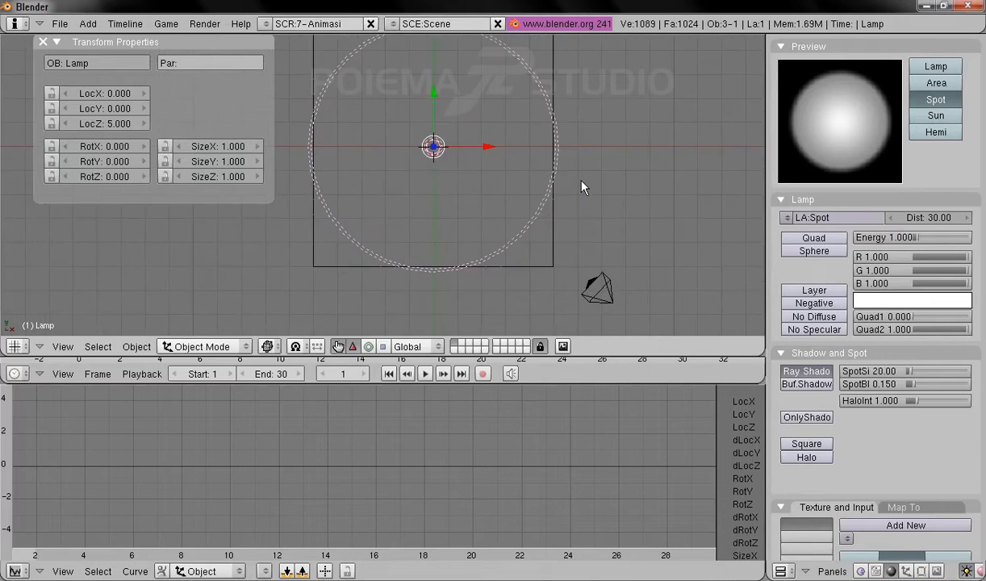
pyautogui.keyDown('shift'); pyautogui.moveTo(539, 184); pyautogui.dragTo(546, 205, button='middle'); pyautogui.keyUp('shift')
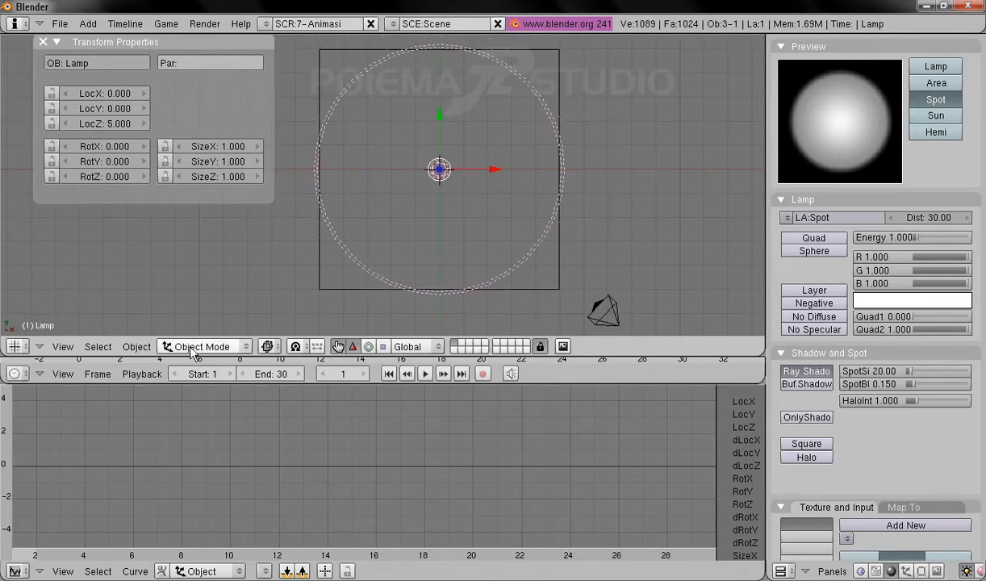
# - Add an Empty at the centre of the plane and rename it Spot_target
pyautogui.click(92, 27)
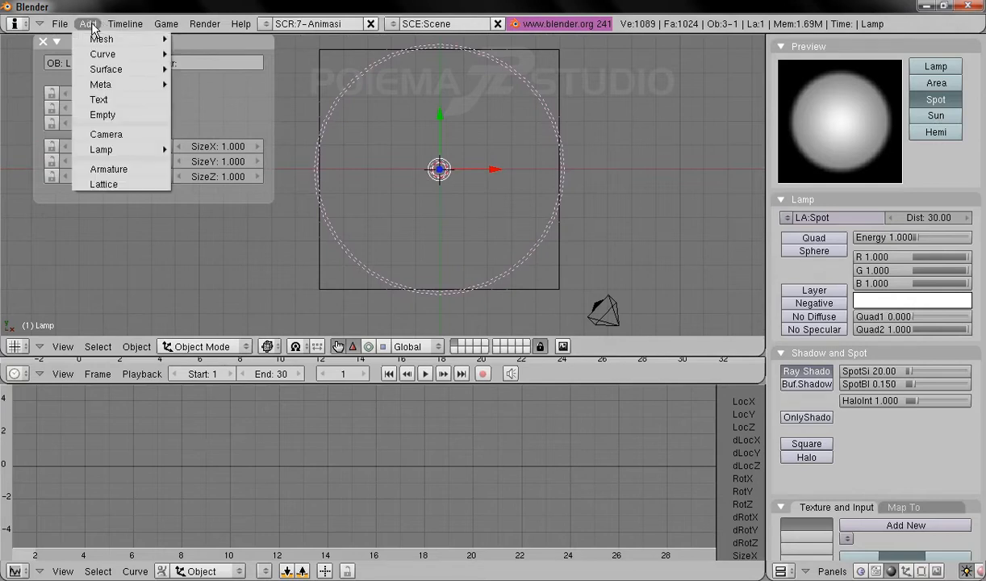
pyautogui.click(135, 117)
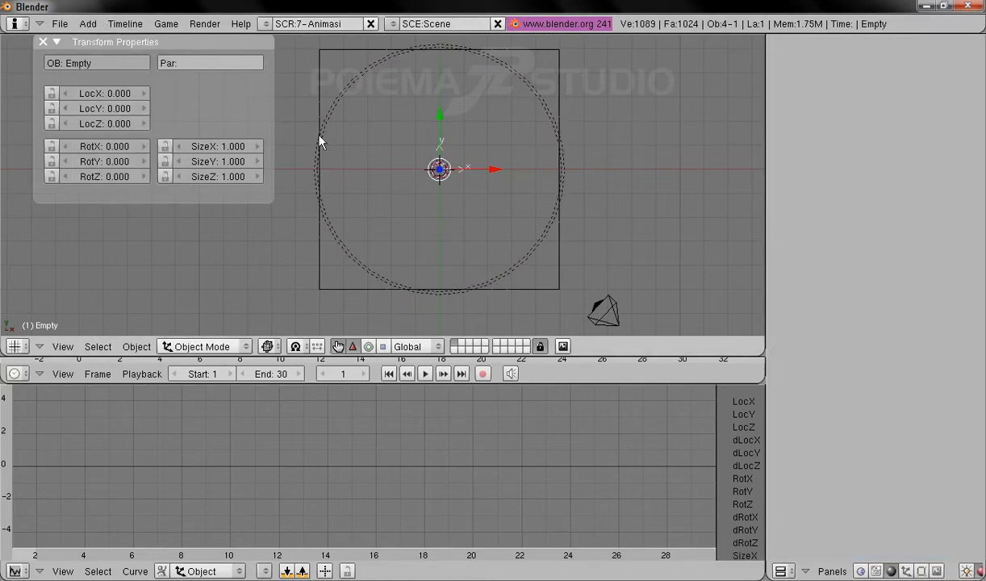
pyautogui.click(110, 63)
pyautogui.click(111, 63)
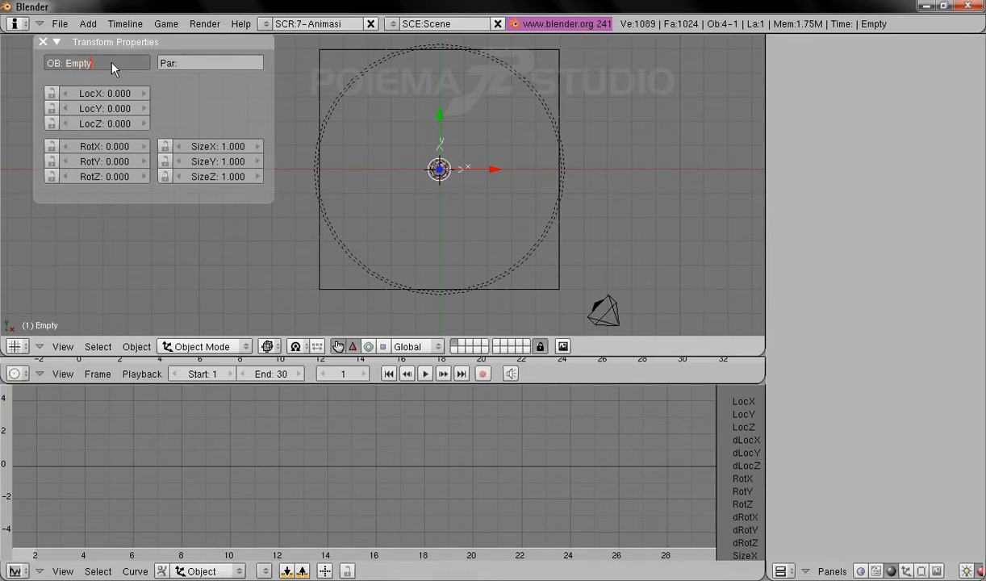
pyautogui.press('BackSpace')
pyautogui.press('BackSpace')
pyautogui.press('BackSpace')
pyautogui.press('BackSpace')
pyautogui.write('Spot_target')
pyautogui.press('Return')
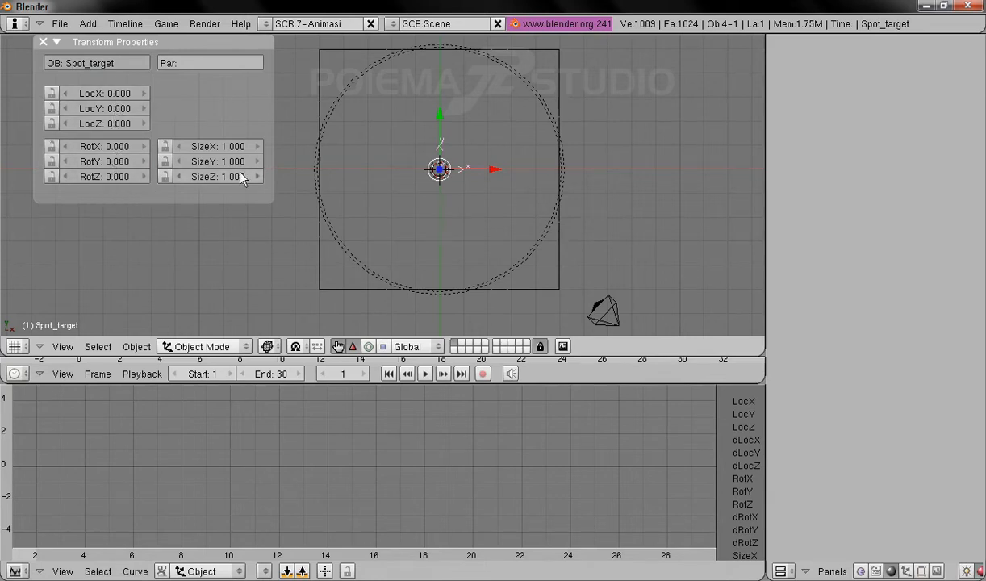
# - Select the spot lamp and set its light colour to pure red (R 1, G 0, B 0)
pyautogui.moveTo(577, 316); pyautogui.dragTo(524, 269, button='middle')
pyautogui.moveTo(529, 165)
pyautogui.keyDown('shift'); pyautogui.mouseDown(button='middle')
pyautogui.moveTo(522, 188)
pyautogui.moveTo(523, 150)
pyautogui.mouseUp(button='middle'); pyautogui.keyUp('shift')
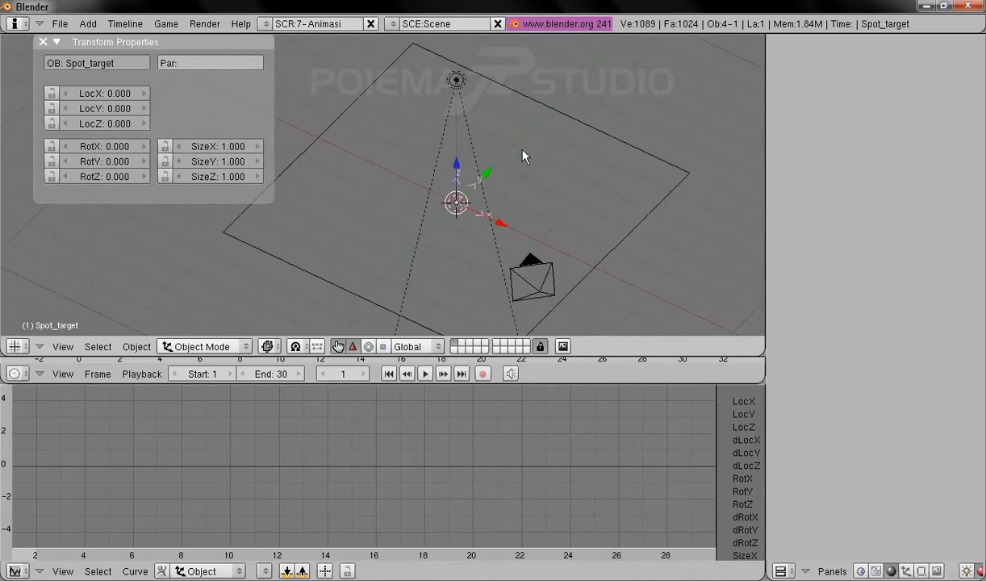
pyautogui.rightClick(457, 82)
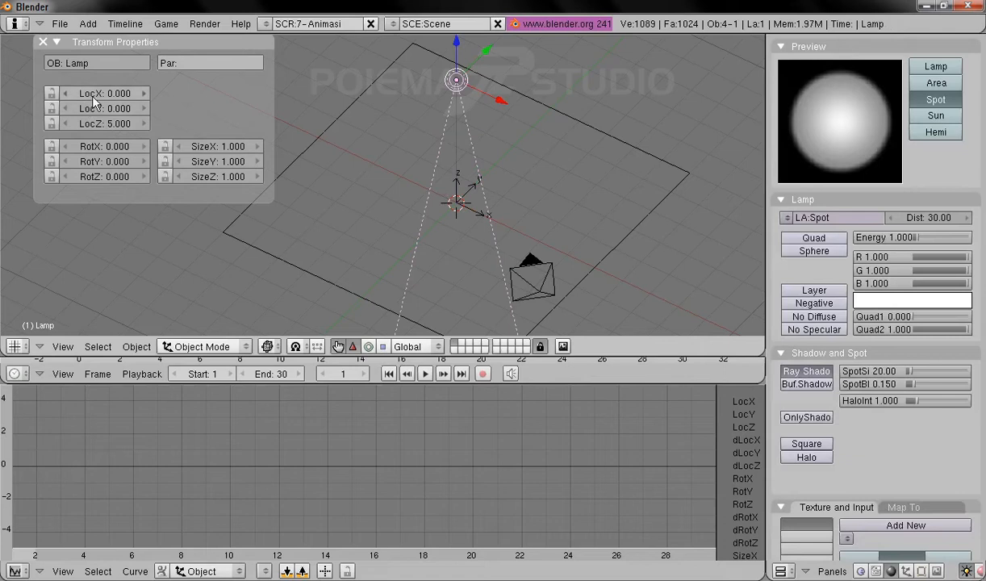
pyautogui.click(369, 347)
pyautogui.click(353, 346)
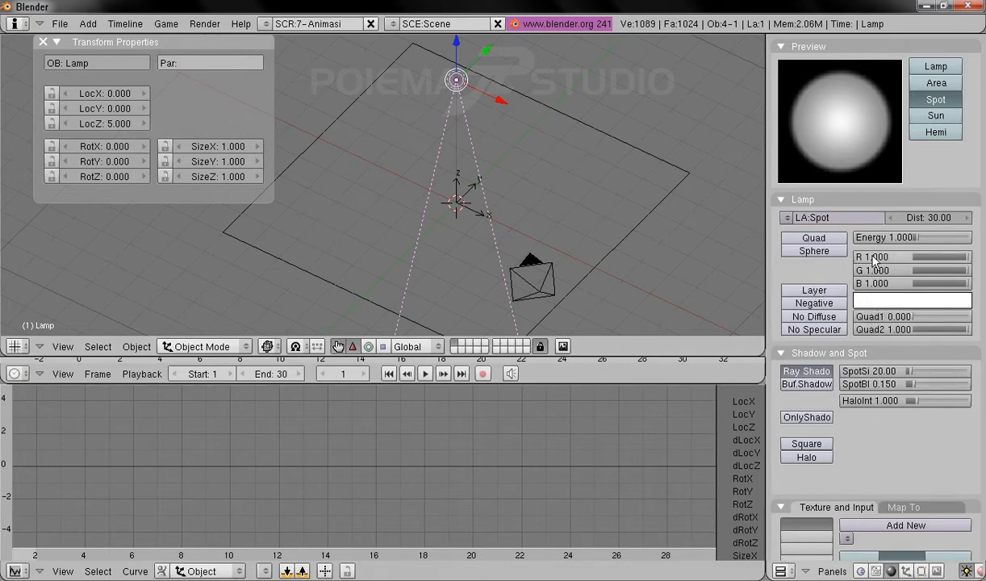
pyautogui.click(853, 300)
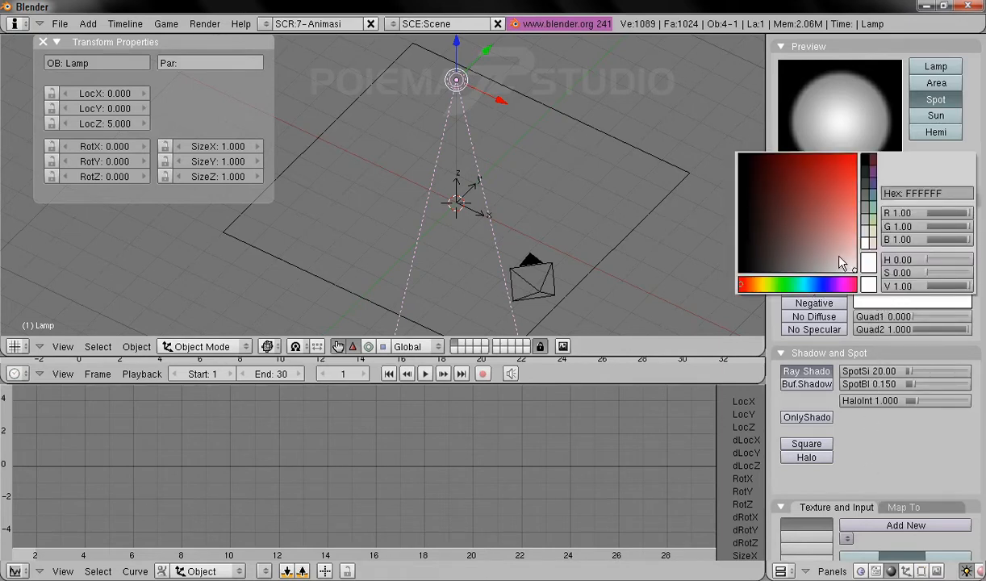
pyautogui.moveTo(810, 253); pyautogui.dragTo(862, 149)
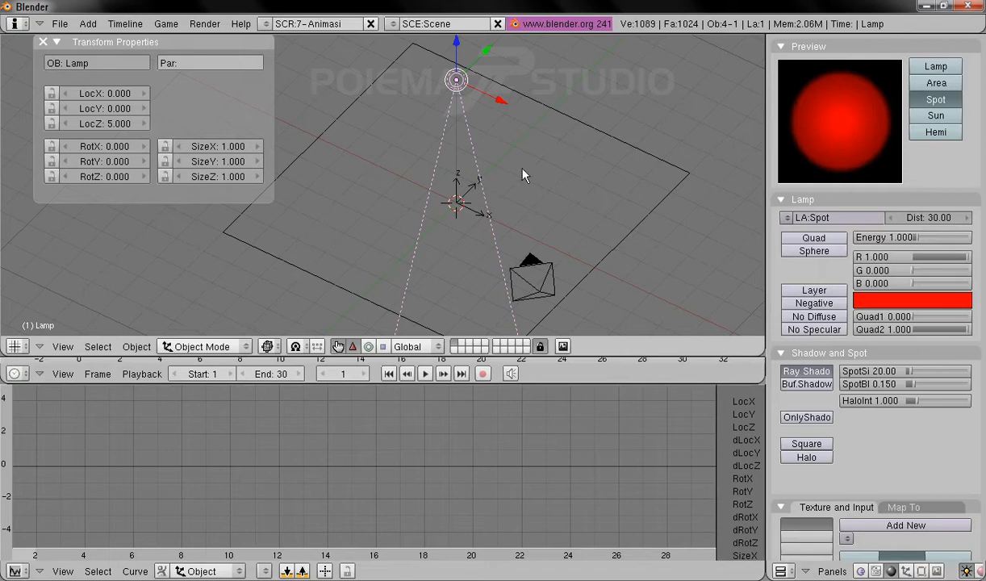
# - Switch the 3D view's draw type to Textured and examine the light spot on the plane
pyautogui.click(268, 346)
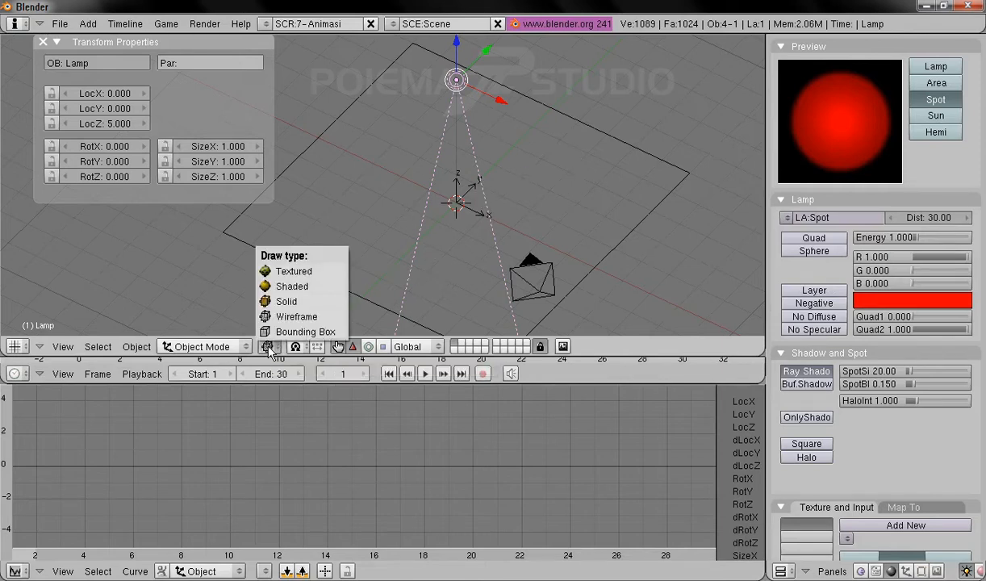
pyautogui.click(302, 273)
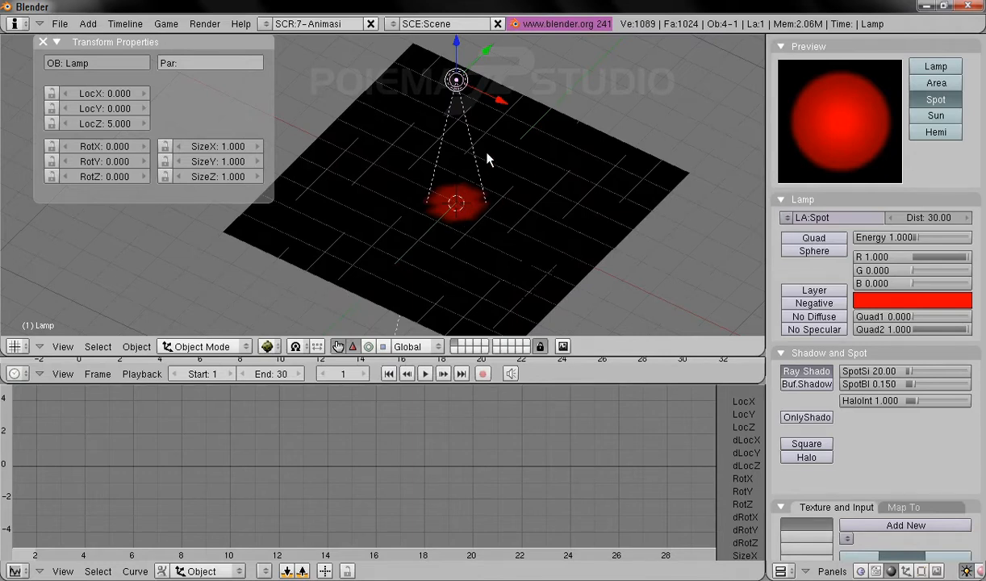
pyautogui.keyDown('shift'); pyautogui.moveTo(486, 152); pyautogui.dragTo(492, 171, button='middle'); pyautogui.keyUp('shift')
pyautogui.scroll(-1, 487, 208)
pyautogui.scroll(1, 488, 210)
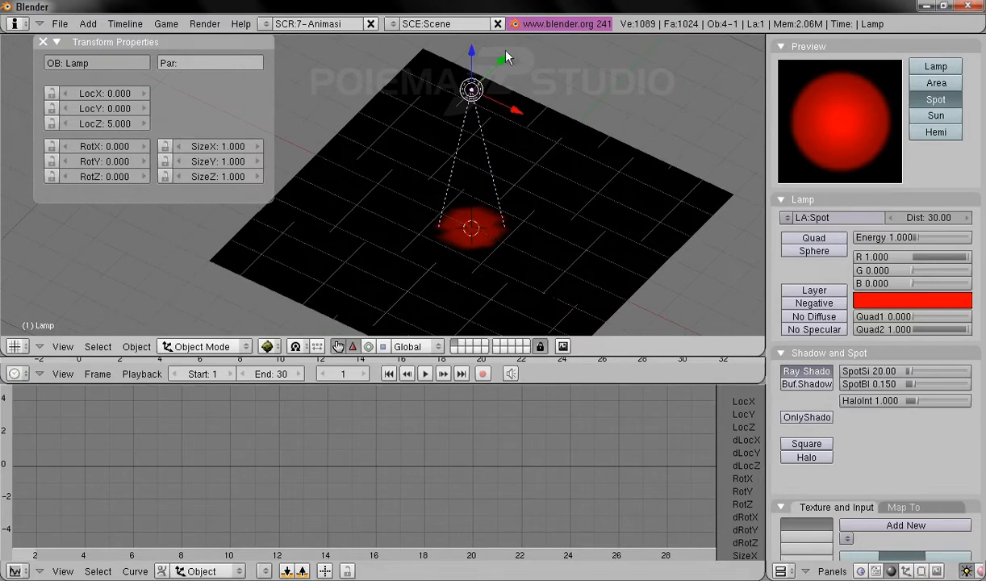
# - Move the lamp to about LocX -0.92 and LocY -0.28, and rotate it to about RotY -9.3
pyautogui.moveTo(501, 64); pyautogui.dragTo(464, 104)
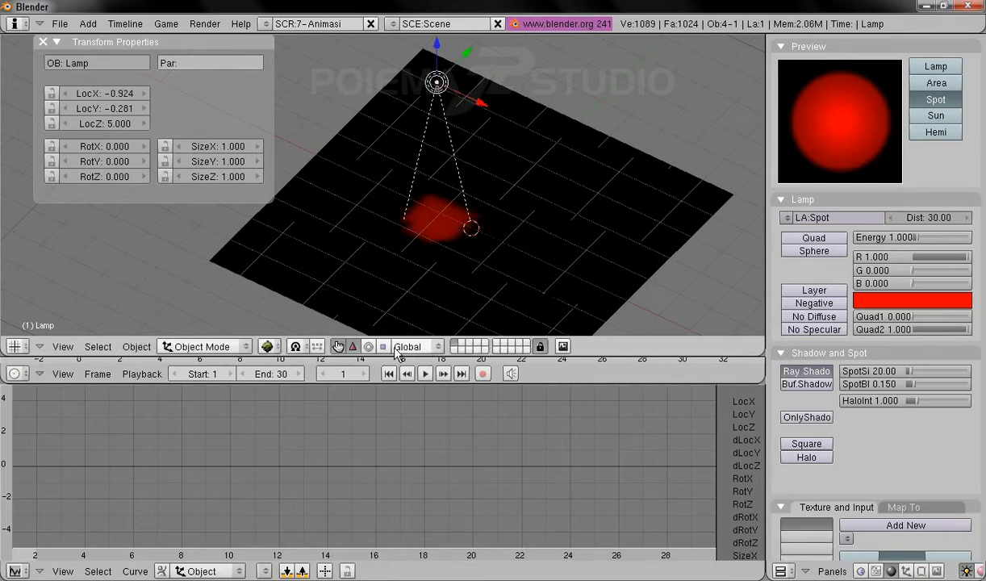
pyautogui.click(368, 346)
pyautogui.moveTo(444, 46); pyautogui.dragTo(464, 65)
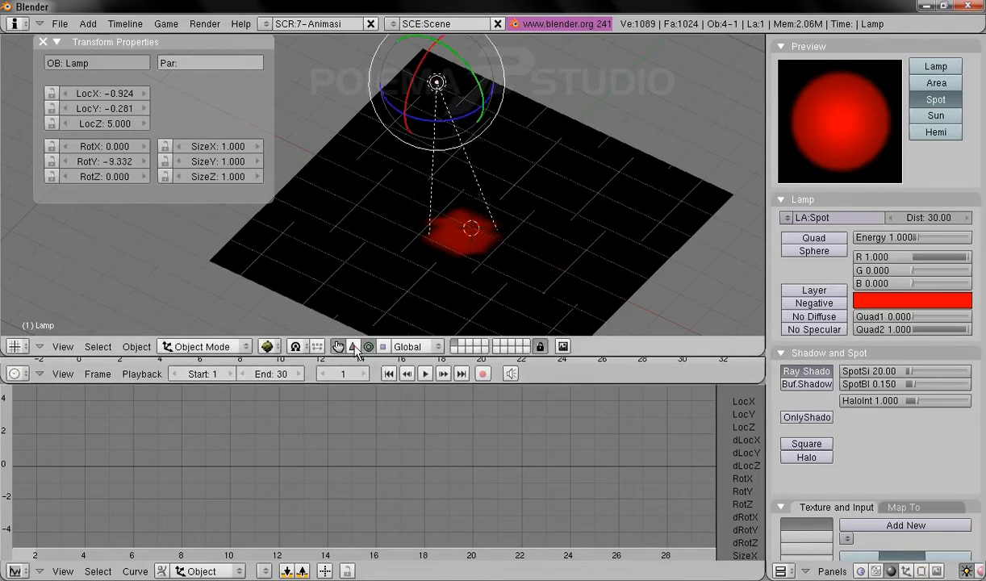
# - Reset the lamp's LocX and LocY to 0 and its rotation on all axes to 0
pyautogui.click(352, 347)
pyautogui.click(103, 93)
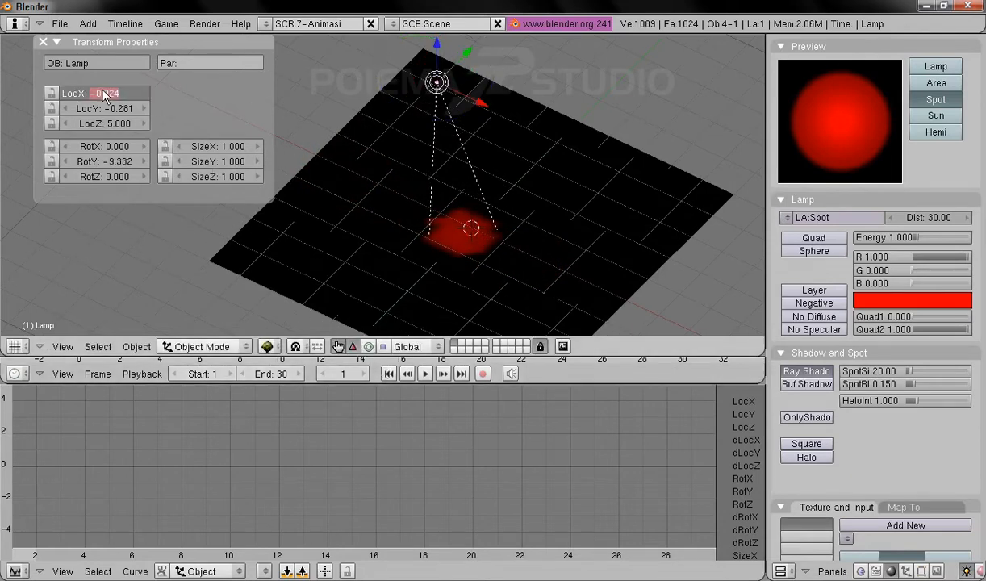
pyautogui.write('0')
pyautogui.press('Tab')
pyautogui.write('0')
pyautogui.press('Tab')
pyautogui.press('Tab')
pyautogui.press('Tab')
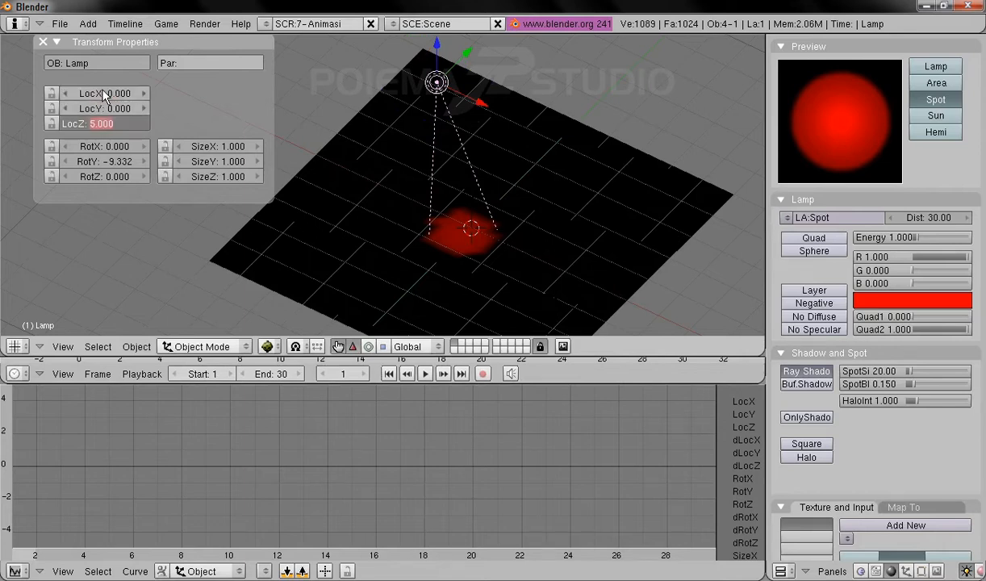
pyautogui.write('0')
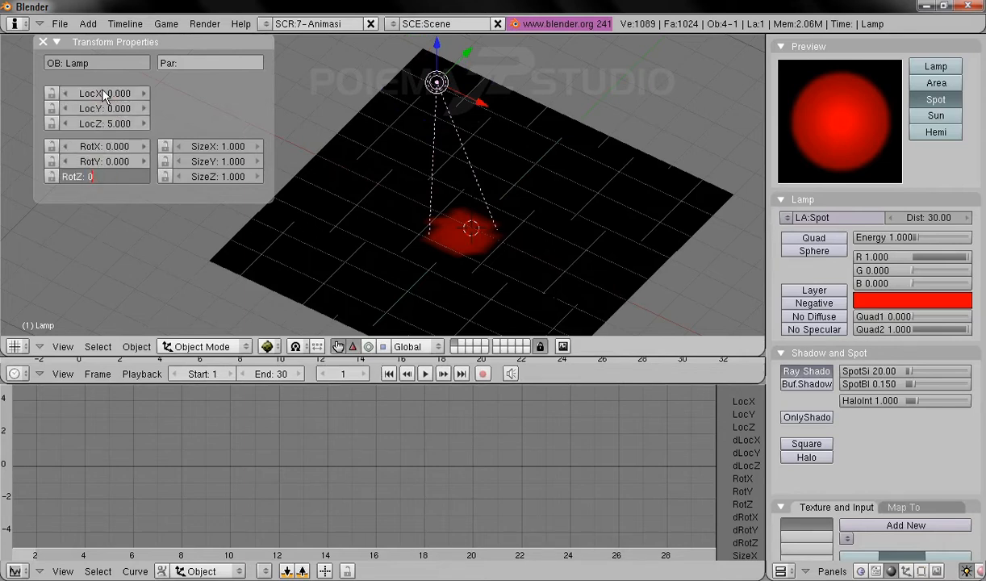
pyautogui.press('Return')
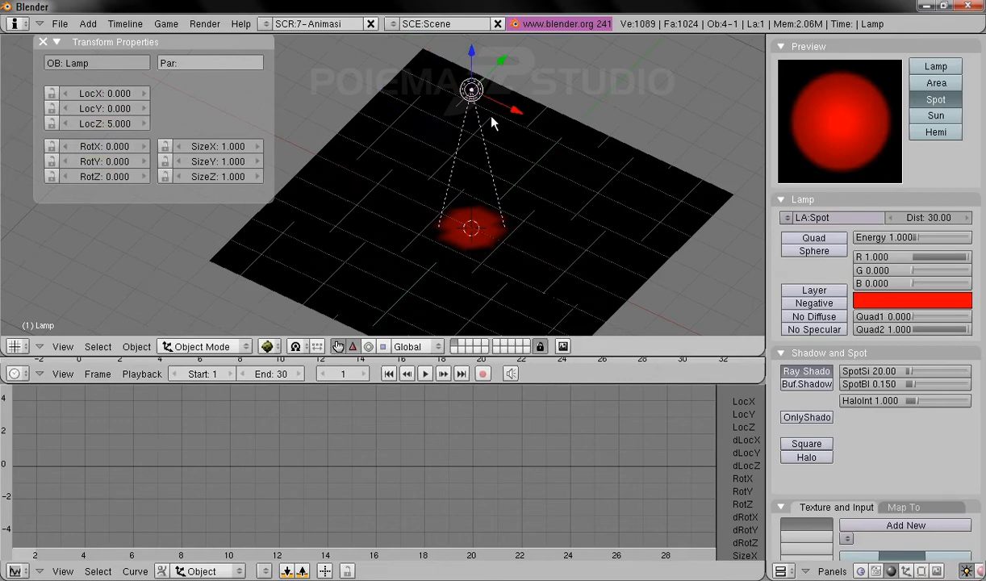
pyautogui.keyDown('shift'); pyautogui.moveTo(503, 133); pyautogui.dragTo(502, 137, button='middle'); pyautogui.keyUp('shift')
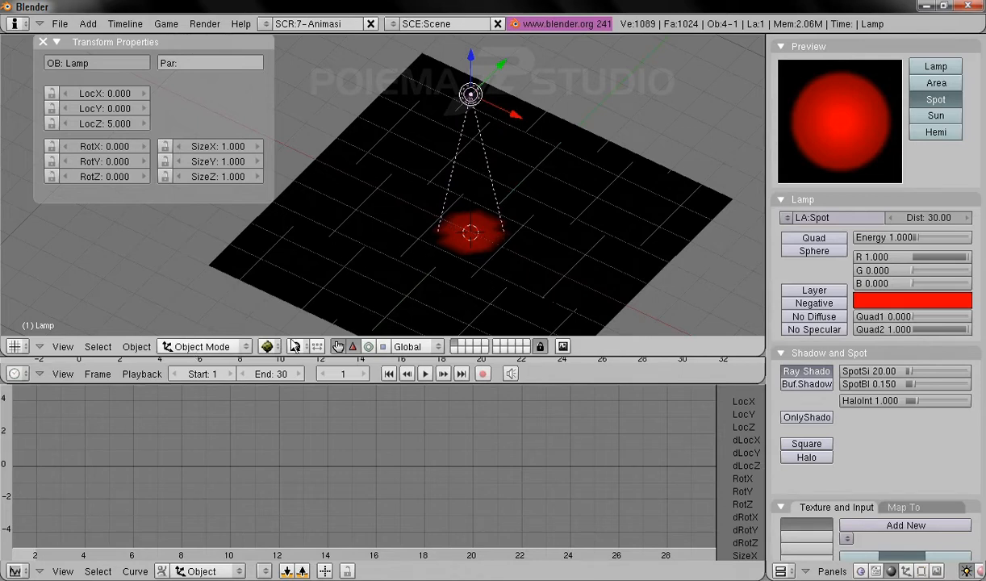
# - Switch the 3D view's draw type to Wireframe and select the Spot_target empty
pyautogui.click(267, 346)
pyautogui.click(274, 325)
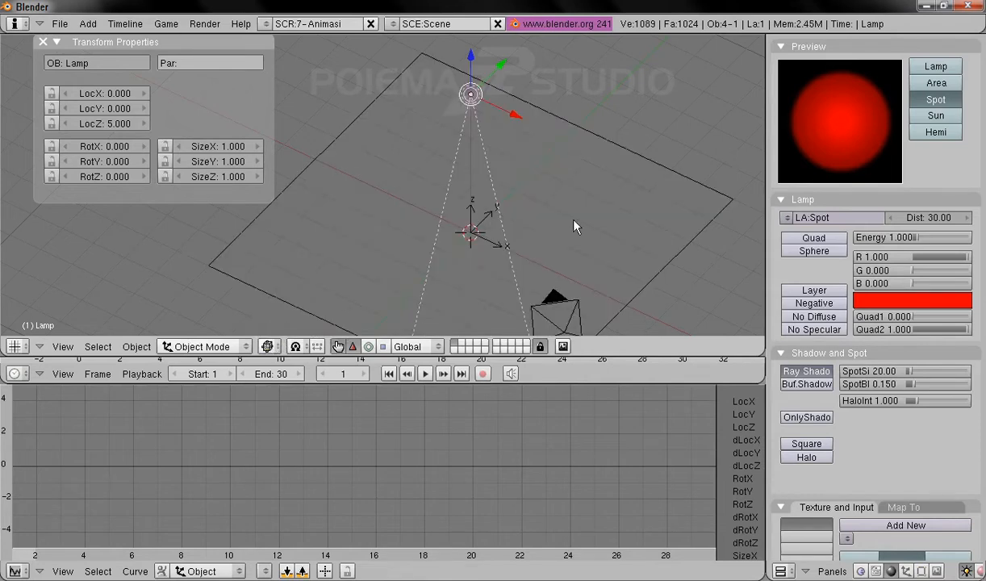
pyautogui.rightClick(496, 248)
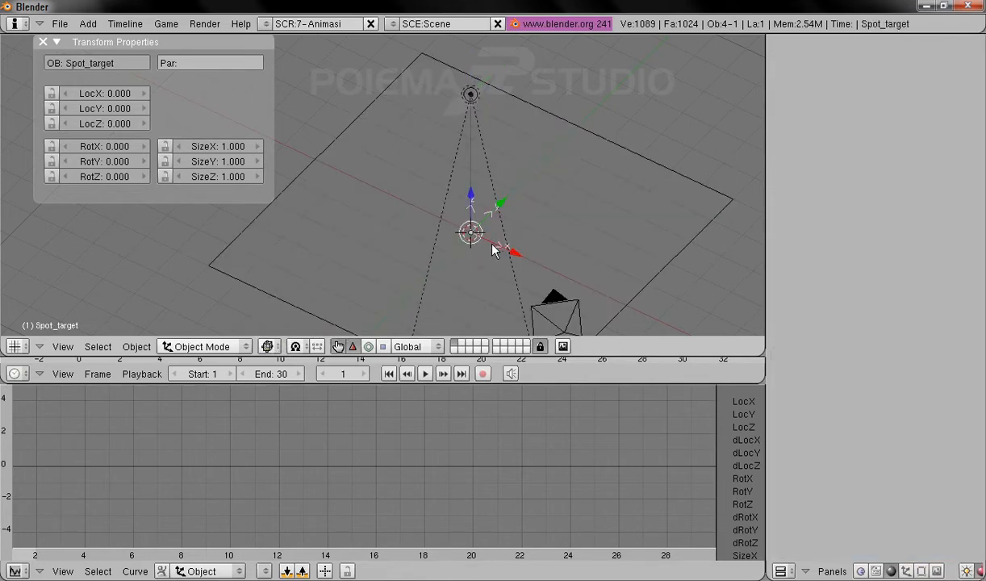
# - Select the lamp, show its object settings with Anim settings and Draw collapsed, and add a Track To constraint
pyautogui.rightClick(461, 103)
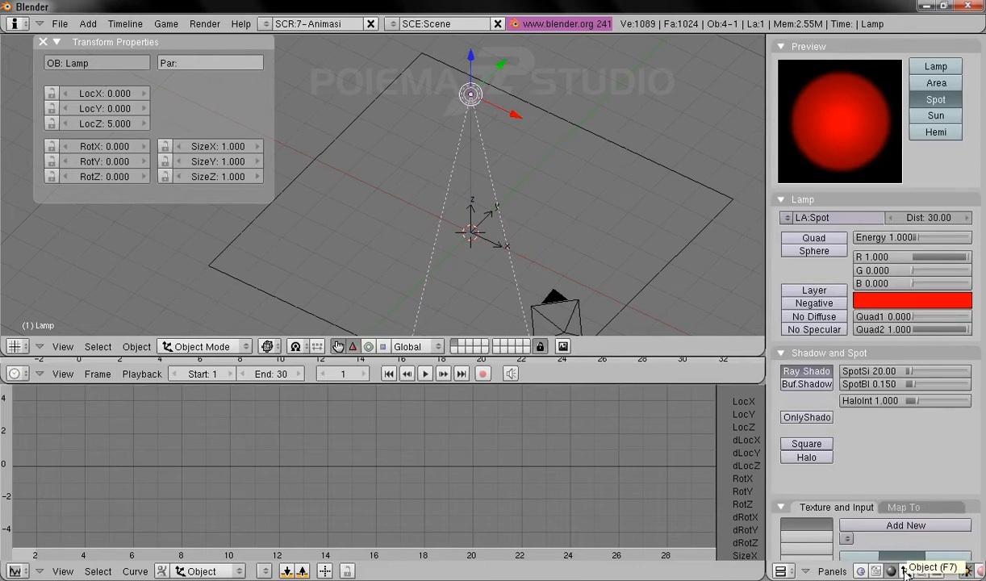
pyautogui.click(905, 571)
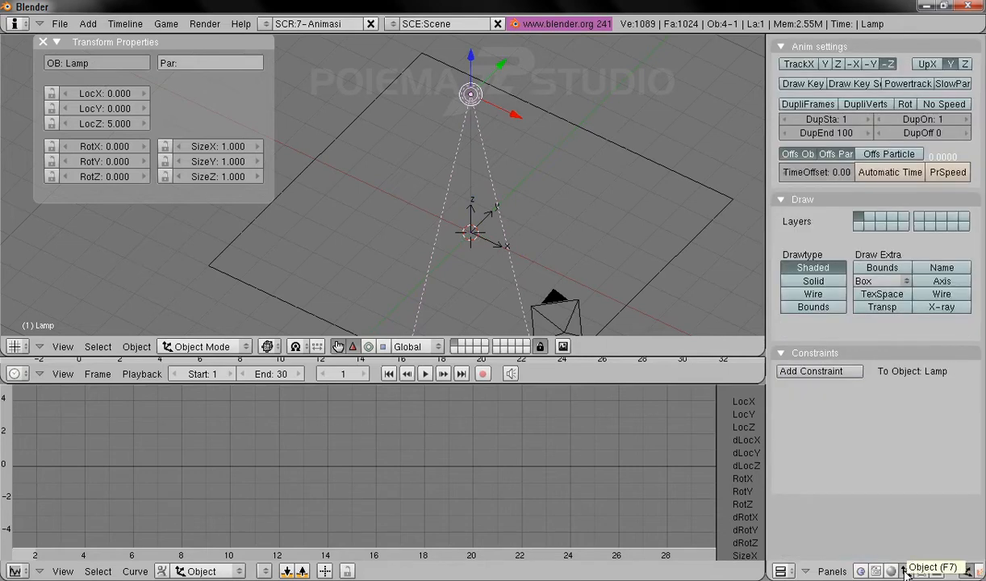
pyautogui.click(779, 48)
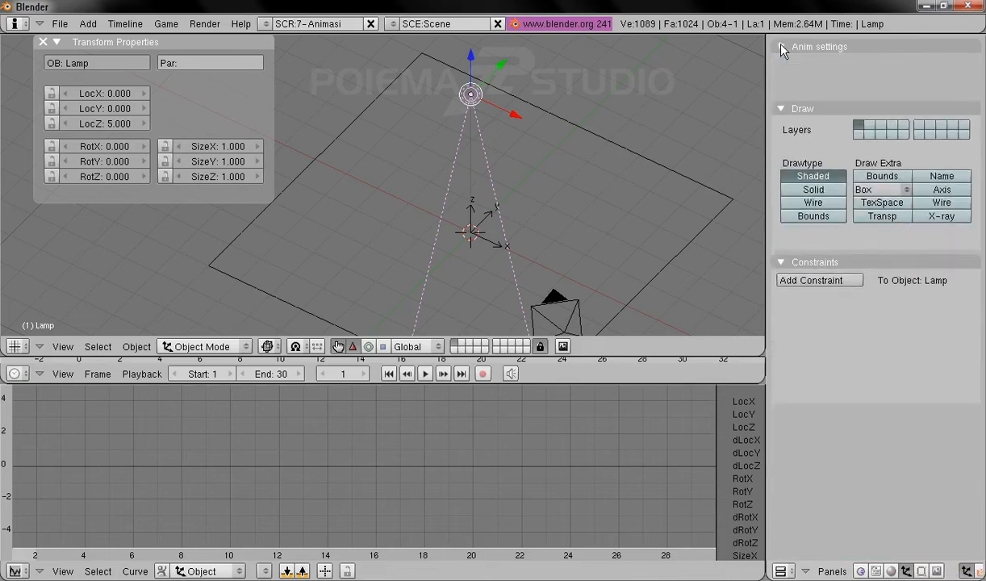
pyautogui.click(781, 65)
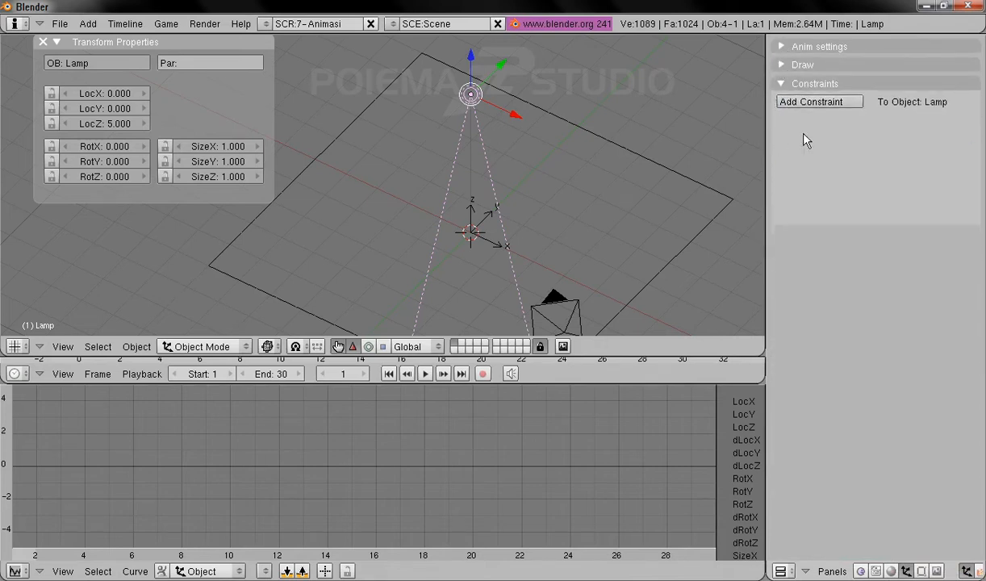
pyautogui.click(813, 103)
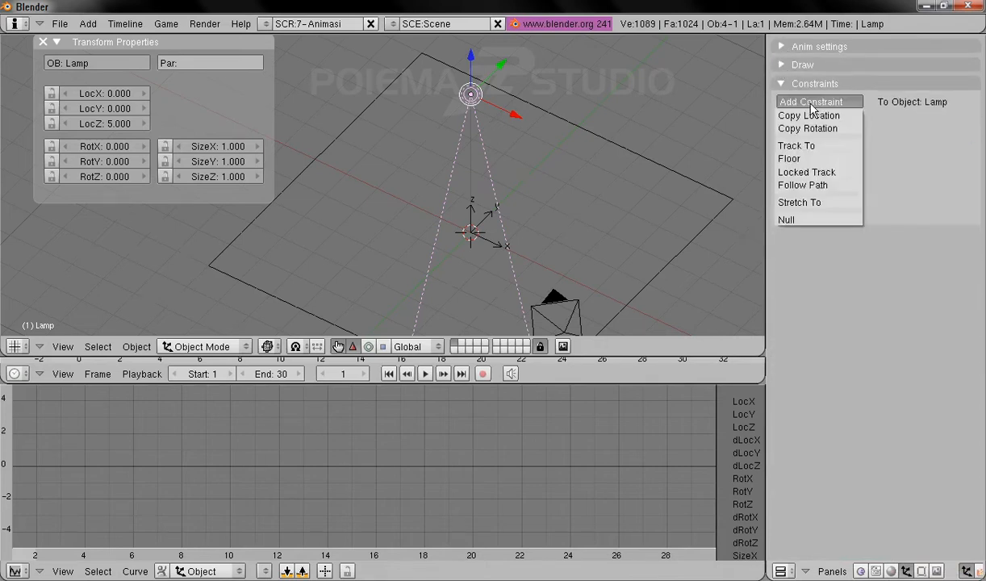
pyautogui.click(813, 147)
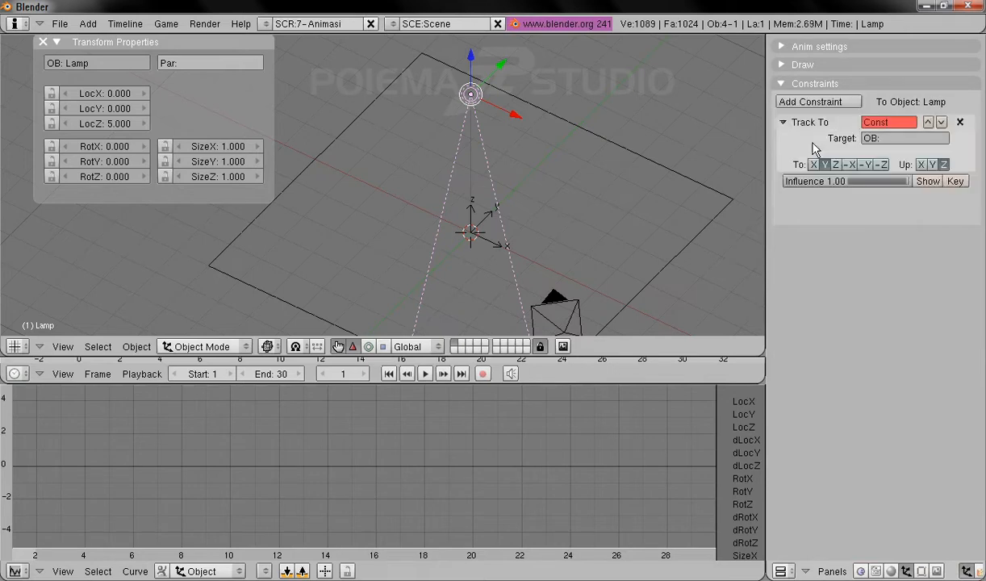
# - Target the lamp's Track To constraint at Spot_target, with the To axis set to -Z and the Up axis to Y
pyautogui.click(905, 138)
pyautogui.press('Return')
pyautogui.rightClick(492, 246)
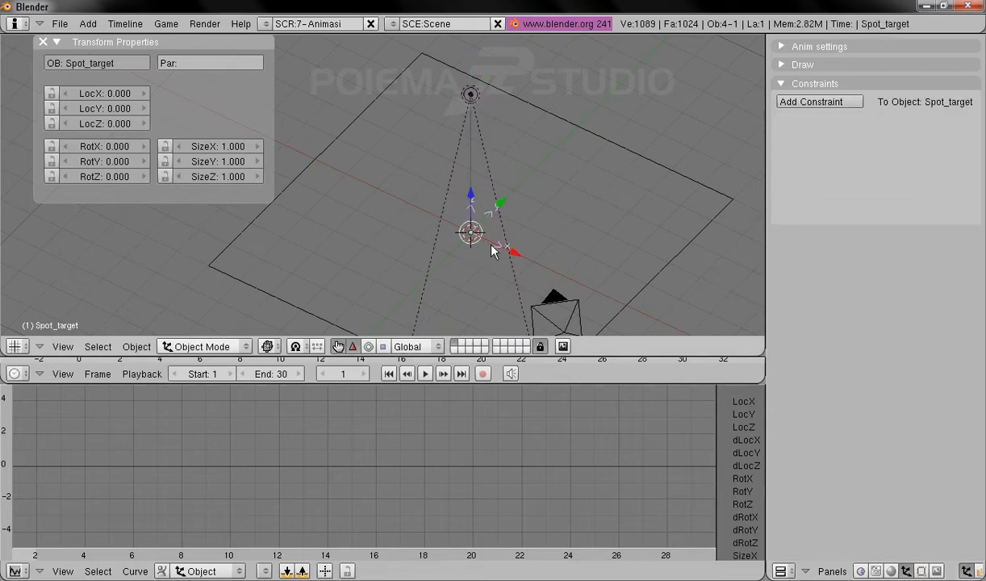
pyautogui.rightClick(471, 96)
pyautogui.click(903, 138)
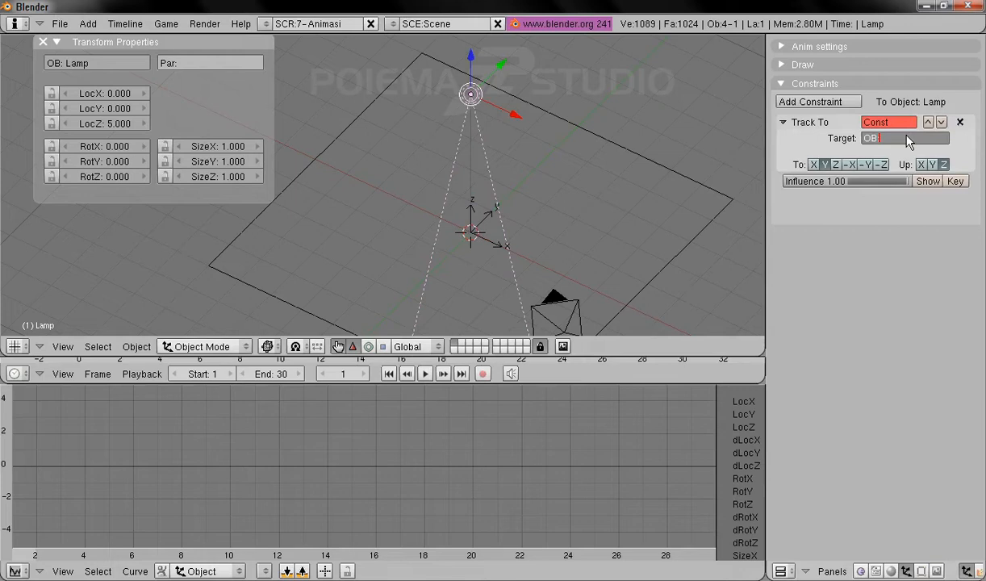
pyautogui.write('Spot_target')
pyautogui.press('Return')
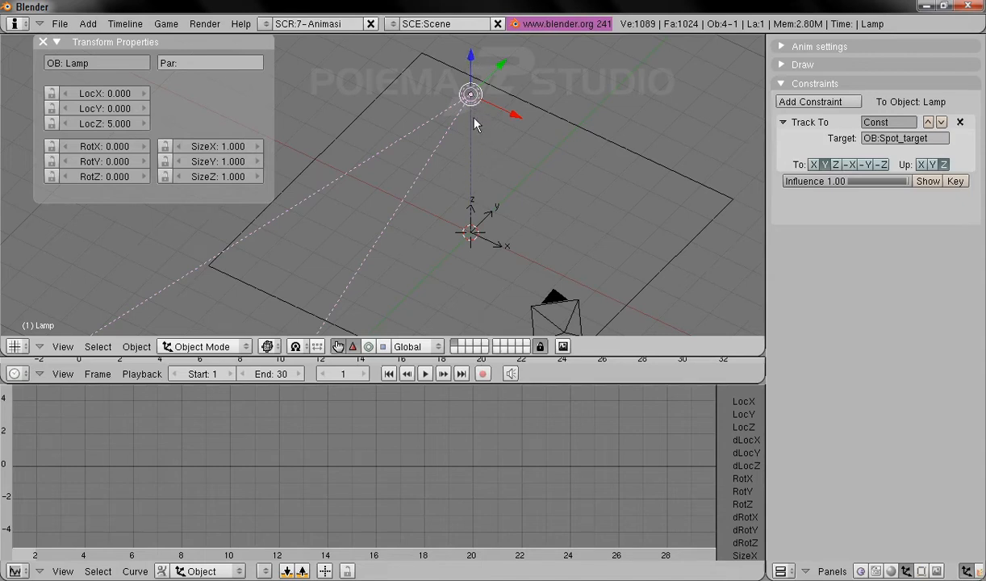
pyautogui.click(881, 164)
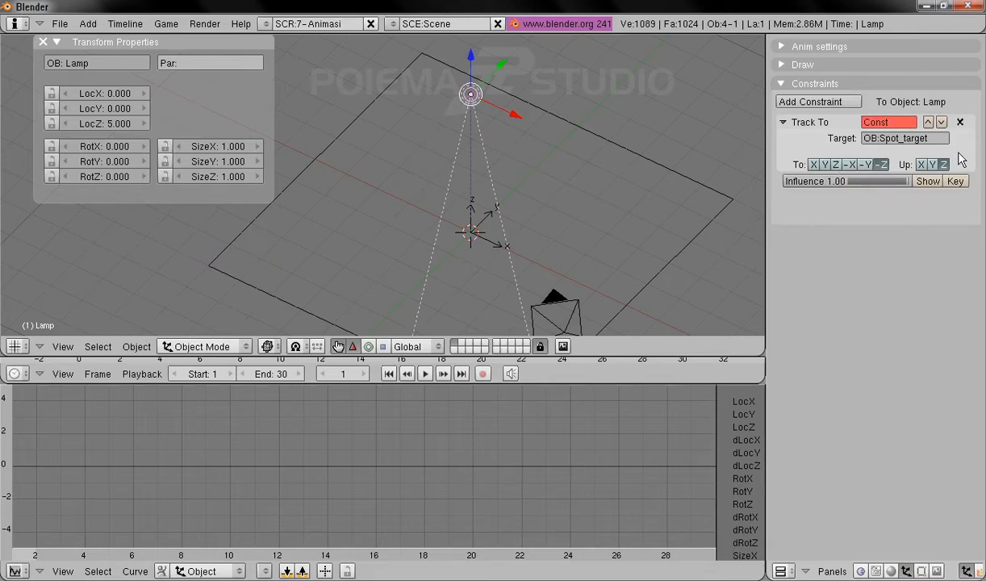
pyautogui.click(932, 165)
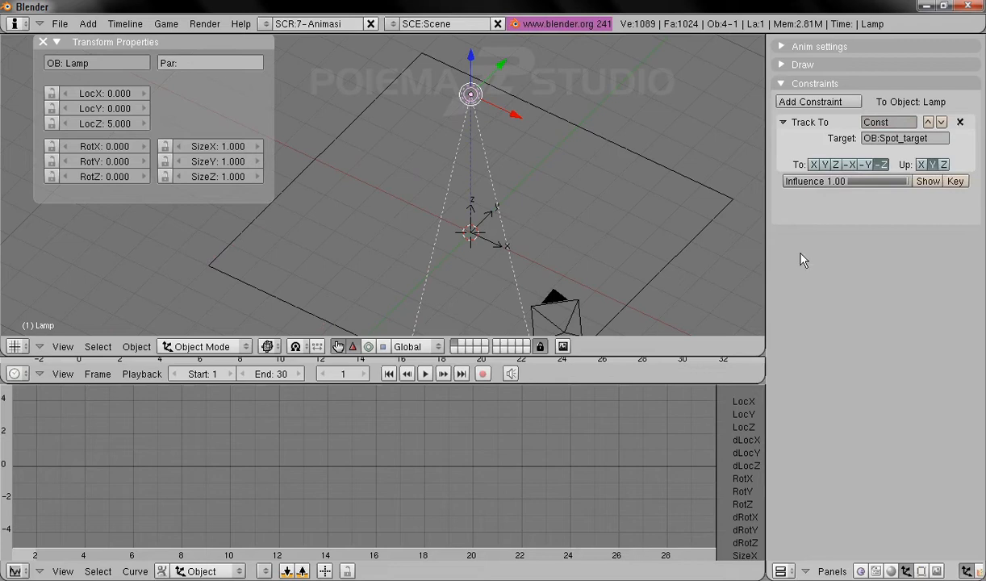
# - Switch the 3D view's draw type to Textured and move the Spot_target empty to about LocX 0.14 and LocY -1.05
pyautogui.rightClick(494, 247)
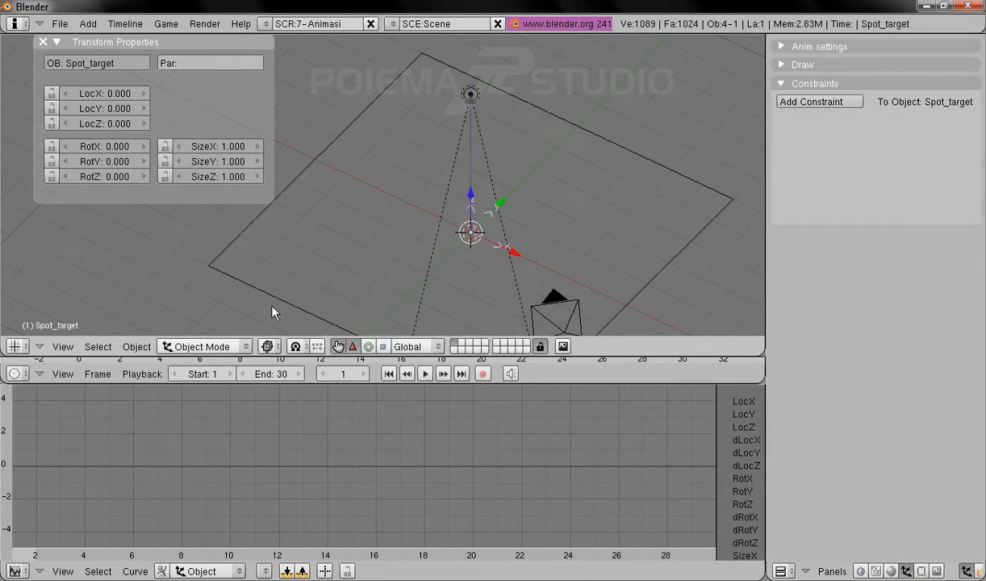
pyautogui.click(267, 346)
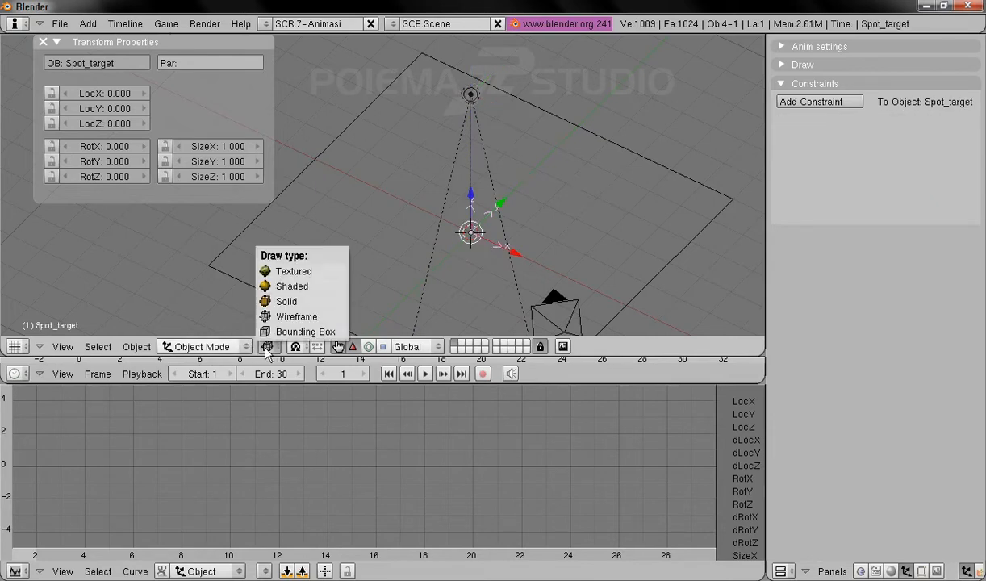
pyautogui.click(295, 272)
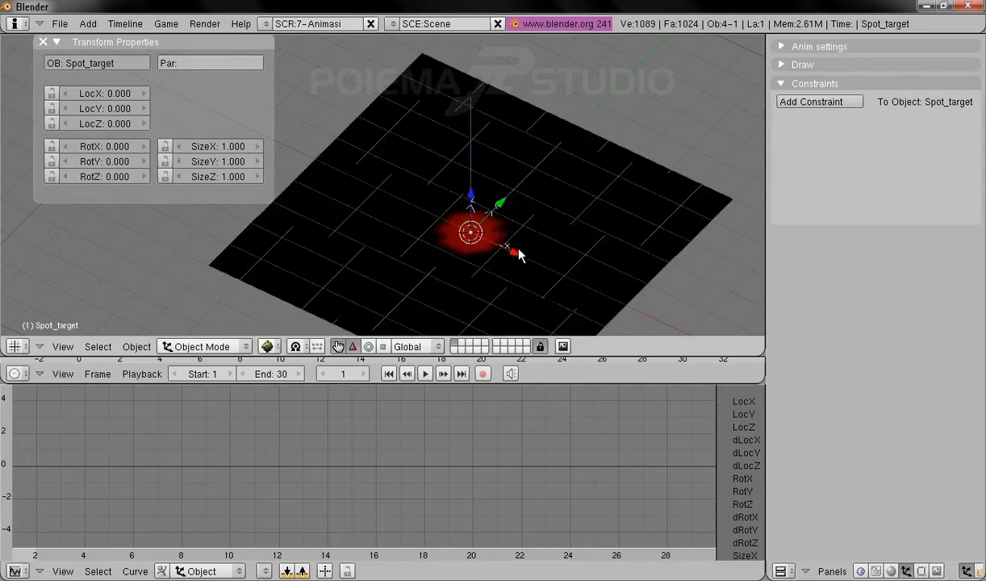
pyautogui.moveTo(513, 256); pyautogui.dragTo(464, 240)
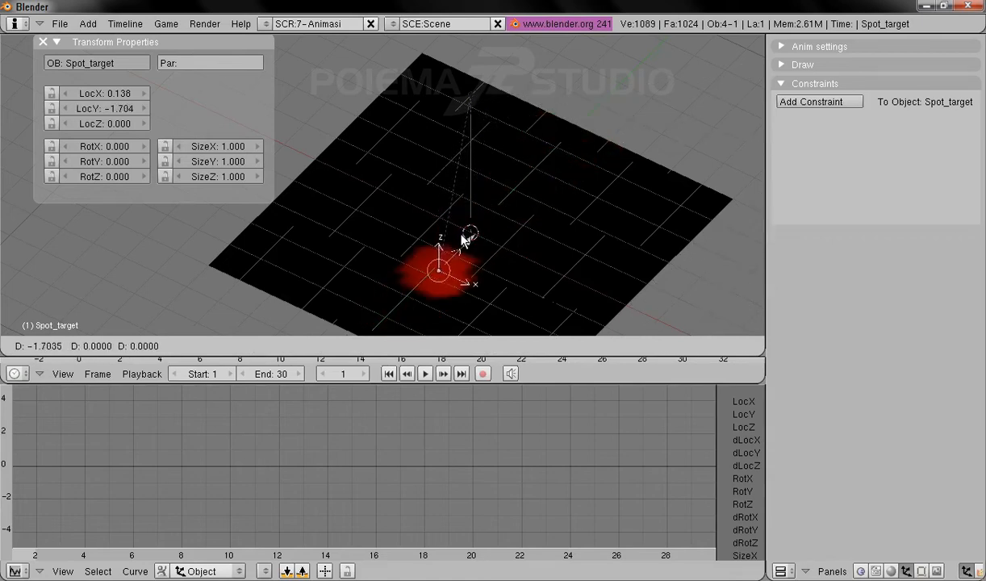
pyautogui.click(463, 240)
# - Move the lamp to about LocX 3.61 and the Spot_target empty to about LocX 2.16 and LocY -2.25
pyautogui.rightClick(469, 97)
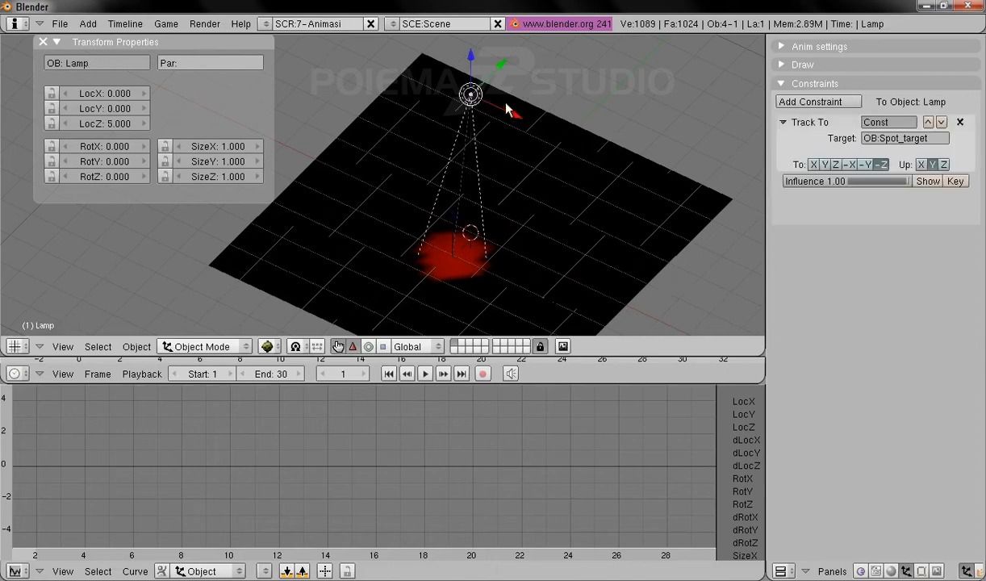
pyautogui.moveTo(516, 121); pyautogui.dragTo(629, 174)
pyautogui.rightClick(450, 237)
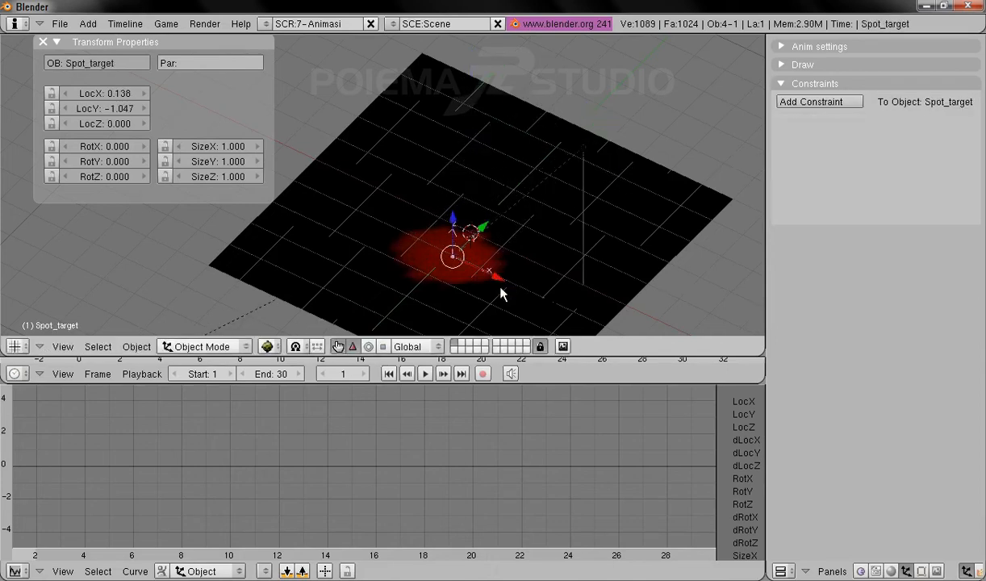
pyautogui.moveTo(495, 280); pyautogui.dragTo(447, 239)
pyautogui.moveTo(425, 203); pyautogui.dragTo(529, 311)
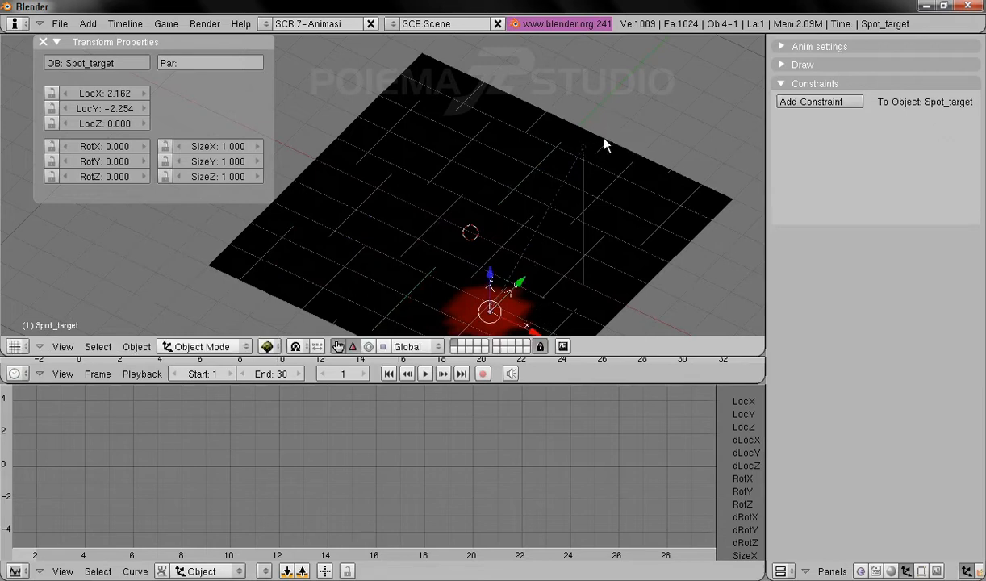
# - Select the lamp and insert a Loc keyframe for it at frame 1
pyautogui.rightClick(586, 145)
pyautogui.rightClick(585, 146)
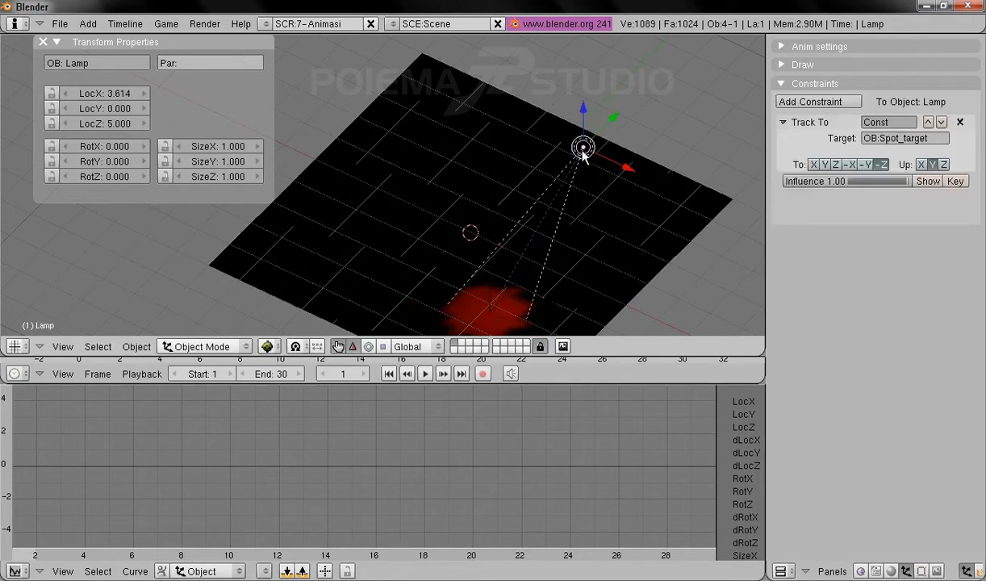
pyautogui.click(137, 347)
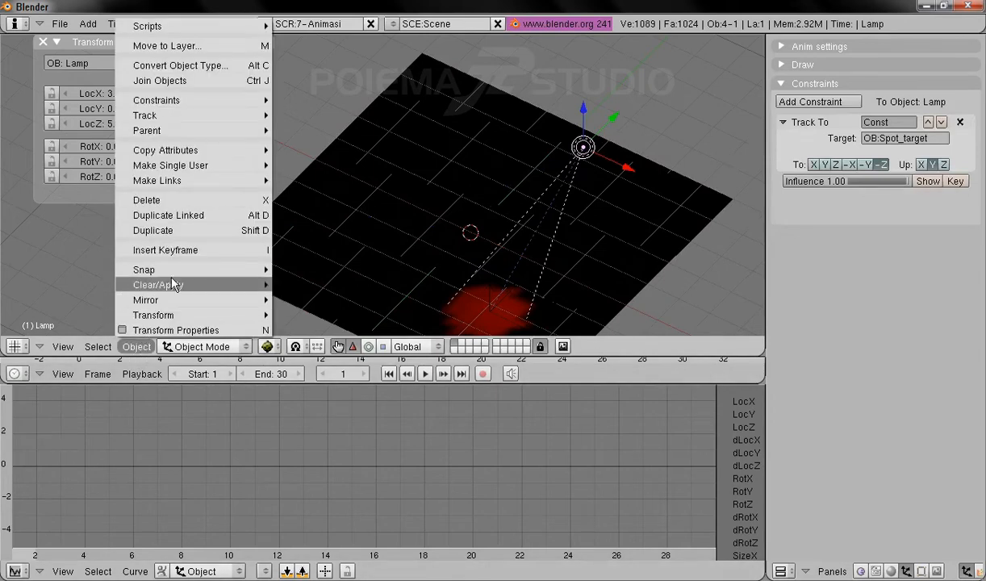
pyautogui.click(191, 250)
pyautogui.click(194, 250)
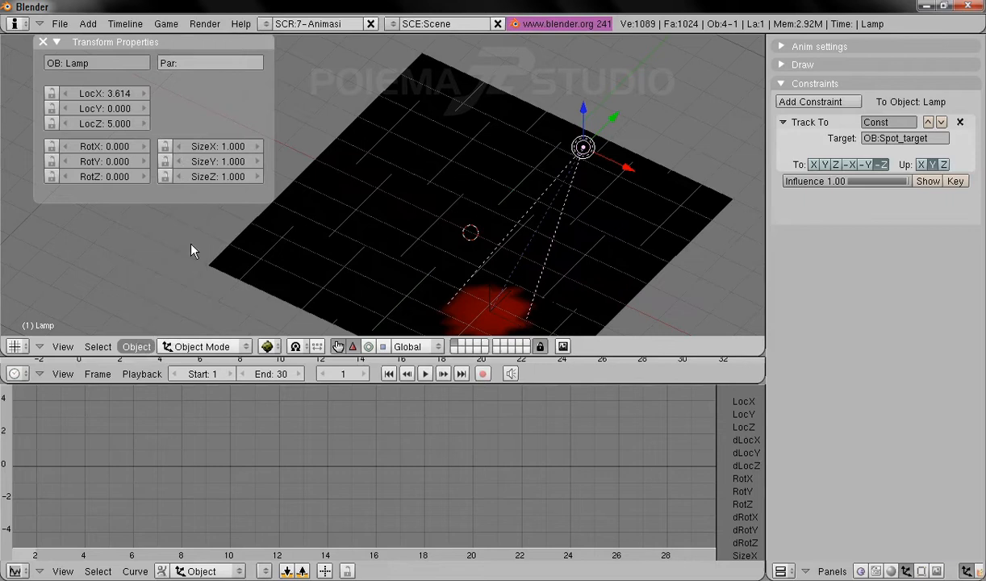
# - Set the animation's end frame to 100
pyautogui.click(269, 374)
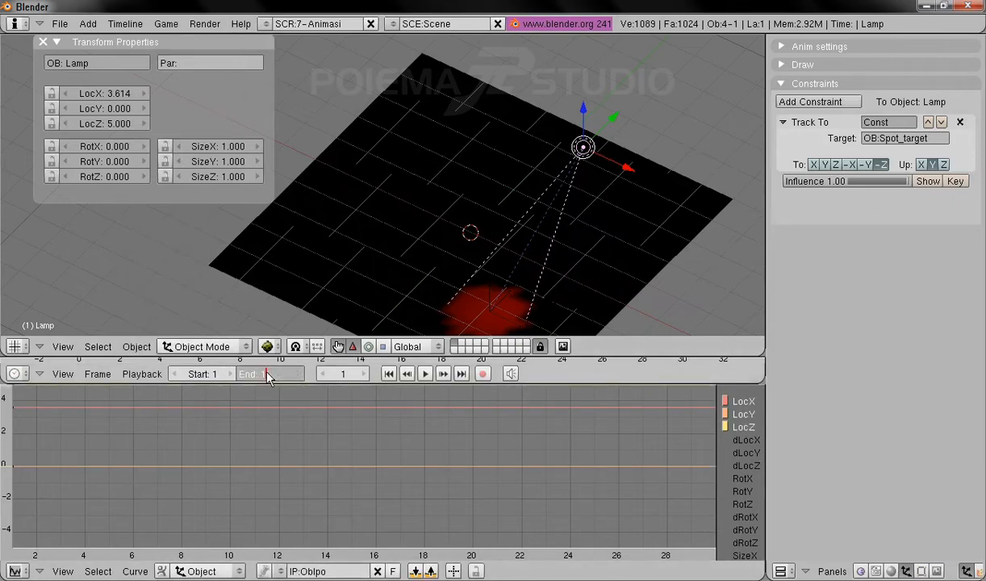
pyautogui.write('100')
pyautogui.press('Return')
# - At frame 25, move the lamp along X to about LocX -2.4 and insert a Loc keyframe
pyautogui.click(343, 375)
pyautogui.write('25')
pyautogui.press('Return')
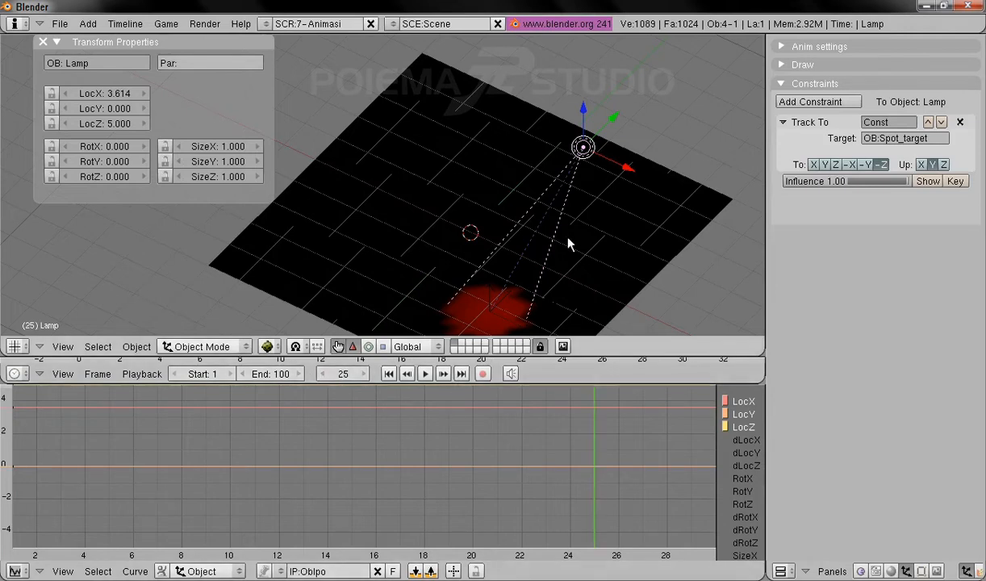
pyautogui.moveTo(625, 172); pyautogui.dragTo(419, 121)
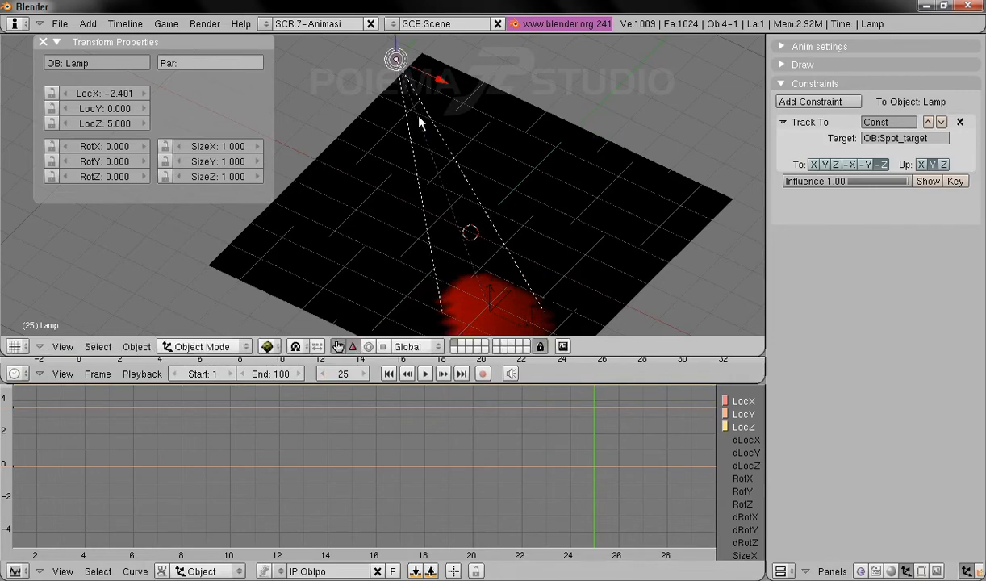
pyautogui.click(136, 347)
pyautogui.click(169, 250)
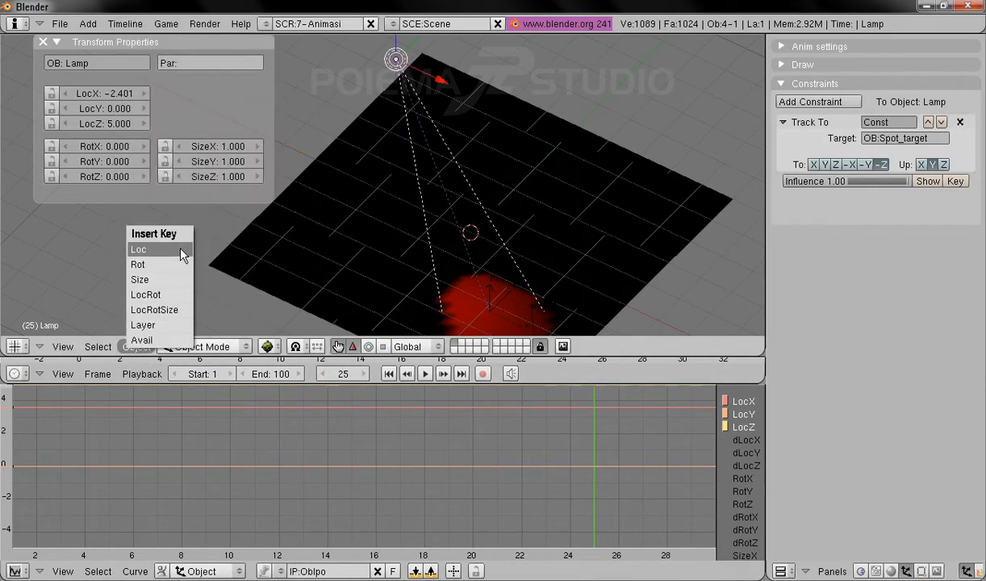
pyautogui.click(162, 249)
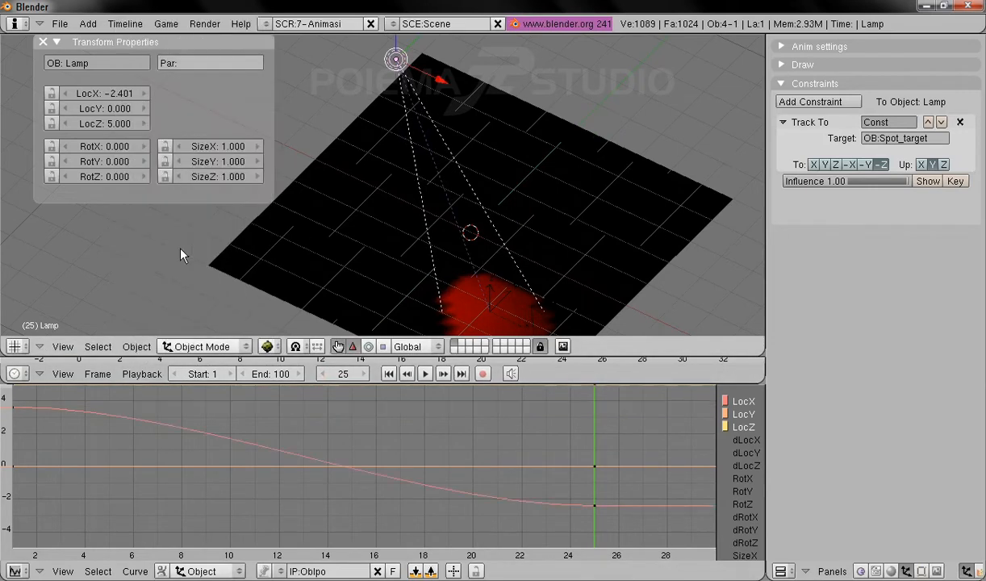
# - At frame 50, move the lamp along Y to about LocY 4.18 and insert a Loc keyframe
pyautogui.click(344, 375)
pyautogui.write('50')
pyautogui.press('Return')
pyautogui.moveTo(437, 66); pyautogui.dragTo(567, 28)
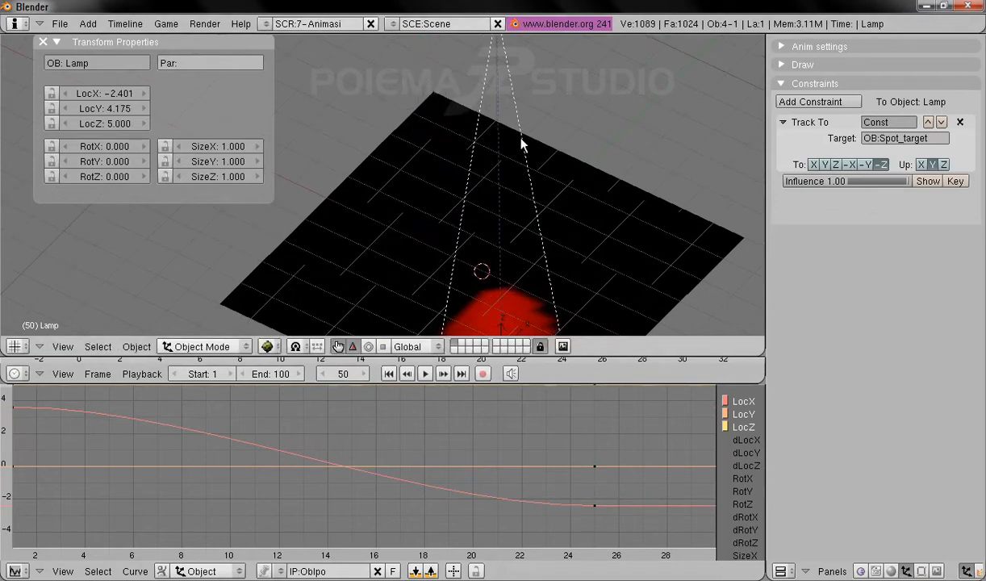
pyautogui.click(136, 347)
pyautogui.click(194, 250)
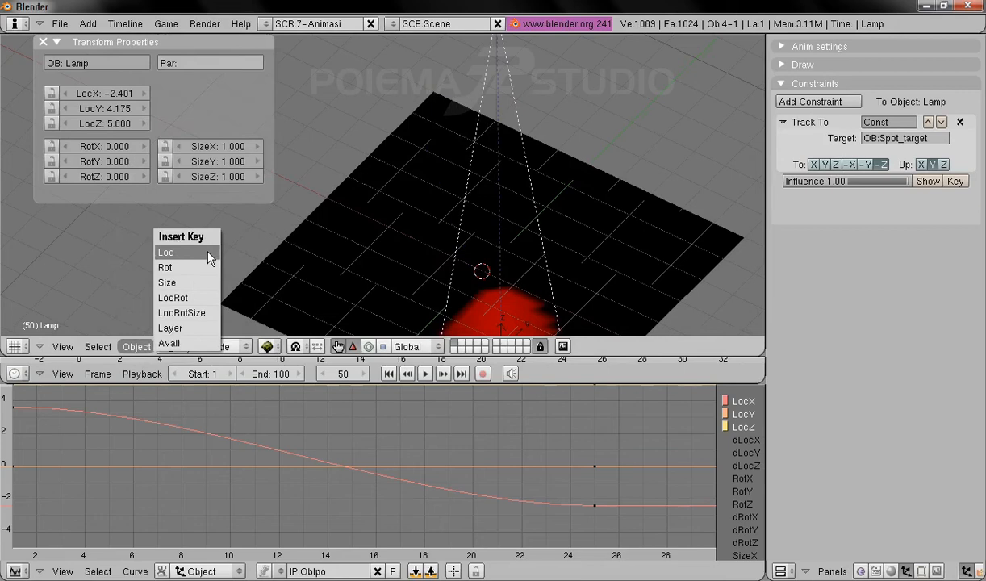
pyautogui.click(198, 252)
# - At frame 75, move the lamp along Y to about LocY -3.84 and insert a Loc keyframe
pyautogui.moveTo(626, 195); pyautogui.dragTo(511, 108, button='middle')
pyautogui.click(343, 374)
pyautogui.write('75')
pyautogui.press('Return')
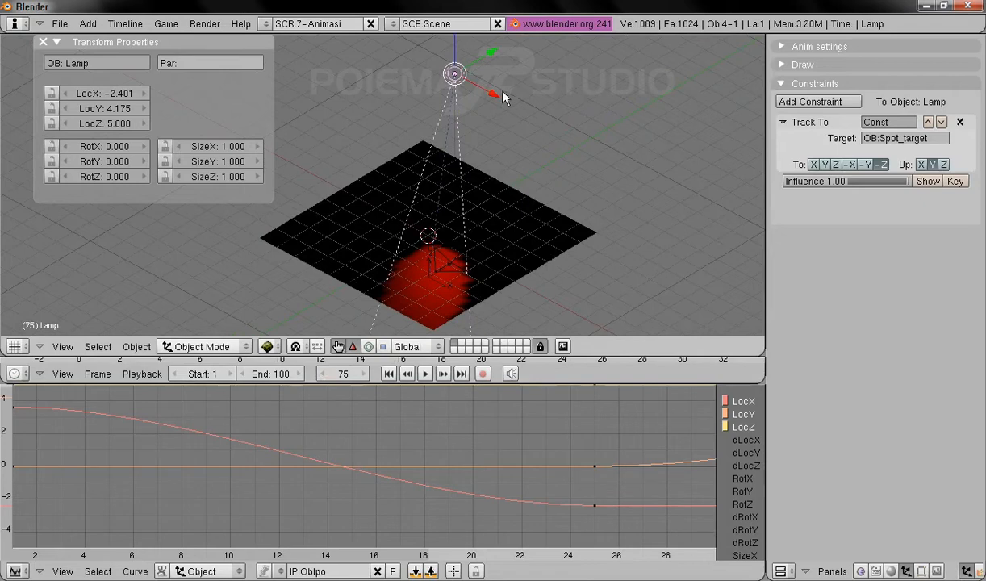
pyautogui.moveTo(491, 50); pyautogui.dragTo(350, 123)
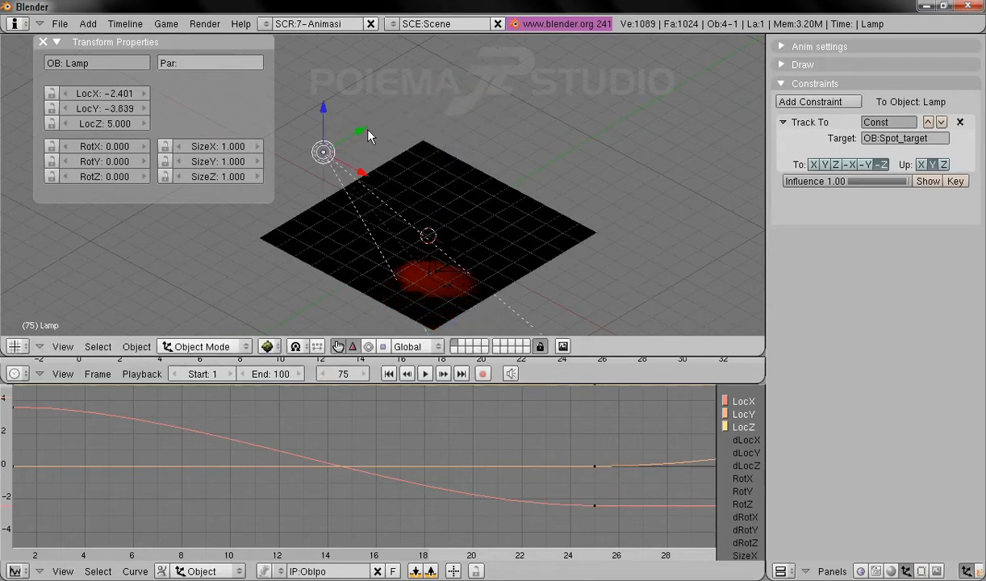
pyautogui.click(137, 347)
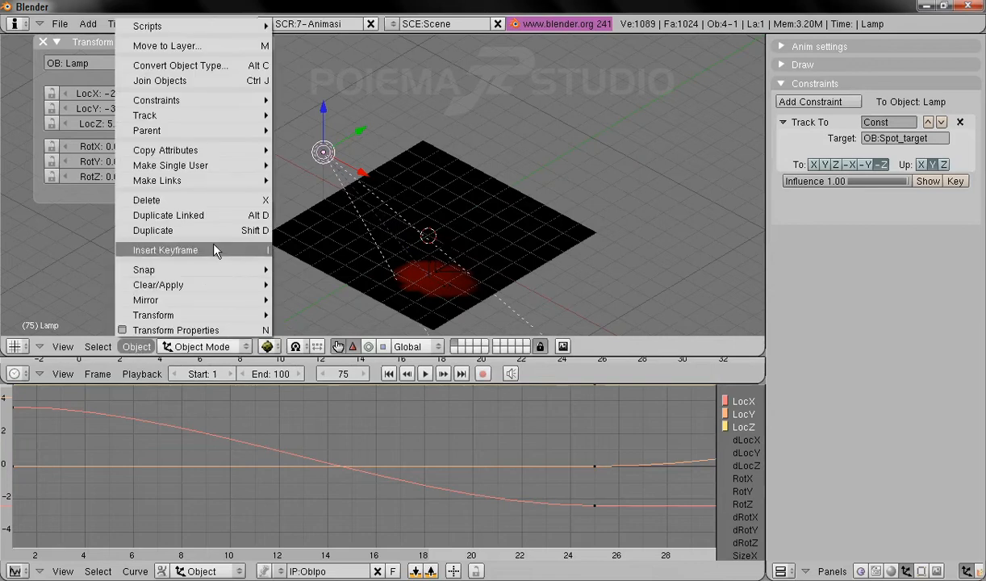
pyautogui.click(214, 250)
pyautogui.click(211, 246)
# - Go to frame 100 and move the lamp along X to about LocX 0.89
pyautogui.click(343, 374)
pyautogui.write('100')
pyautogui.press('Return')
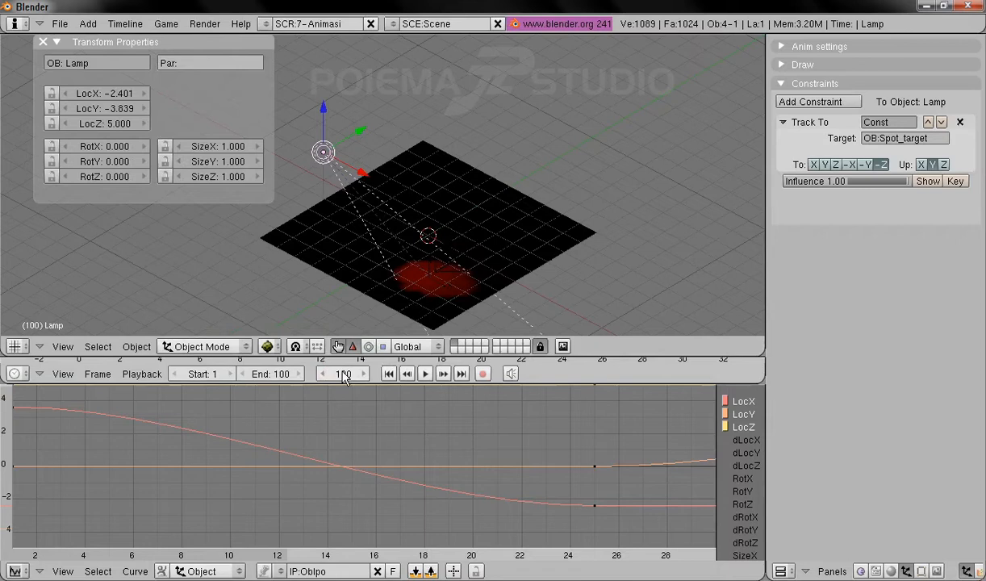
pyautogui.press('g')
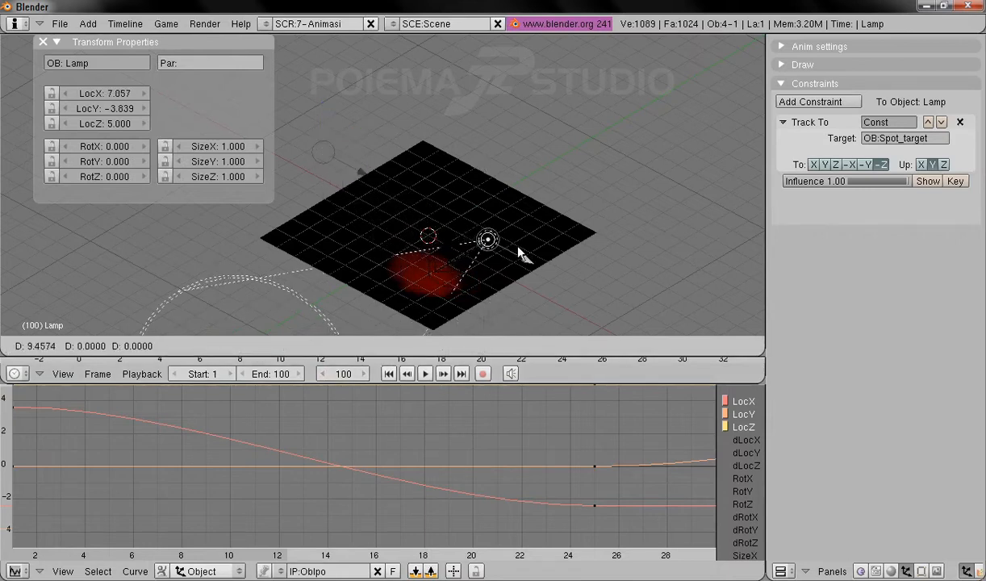
pyautogui.click(399, 187)
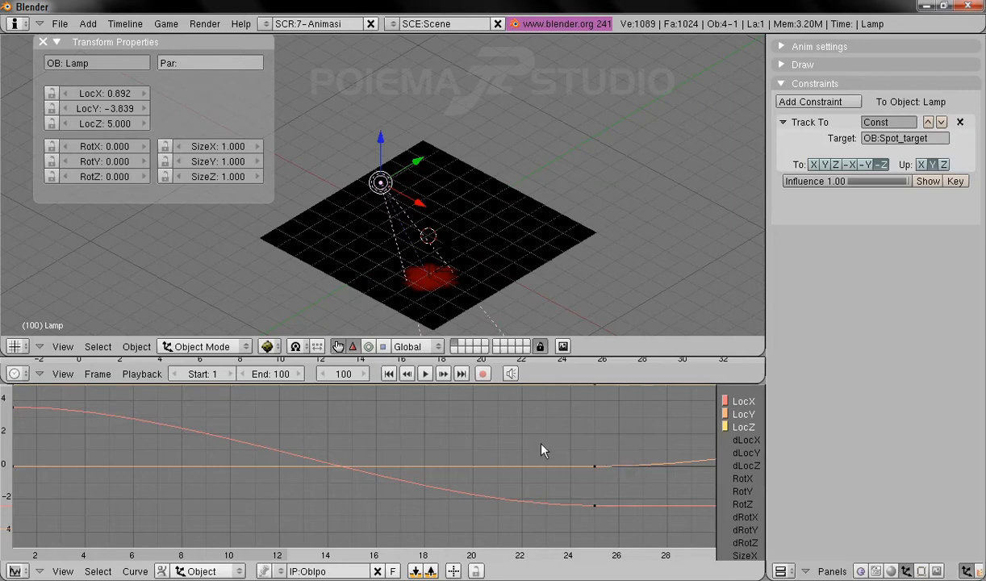
pyautogui.scroll(-6, 636, 475)
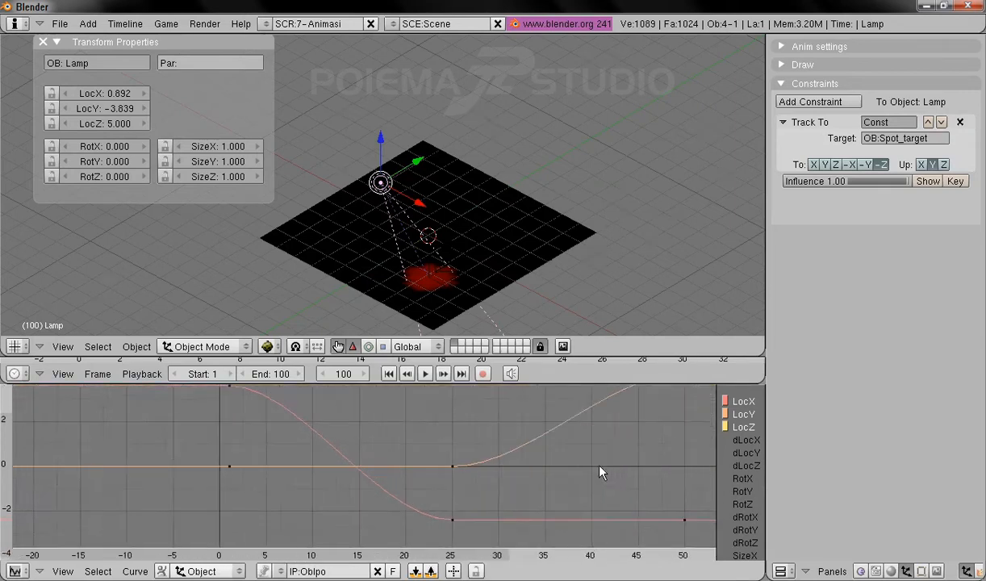
# - Select the lamp's LocX, LocY and LocZ curves and enter Edit Selected mode to expose their points
pyautogui.scroll(-2, 587, 489)
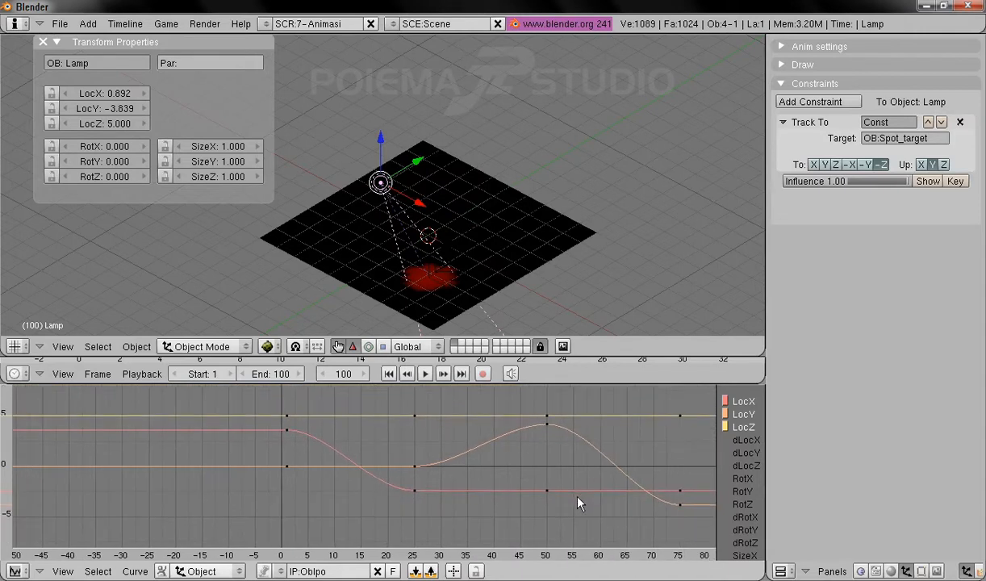
pyautogui.moveTo(633, 484); pyautogui.dragTo(538, 484, button='middle')
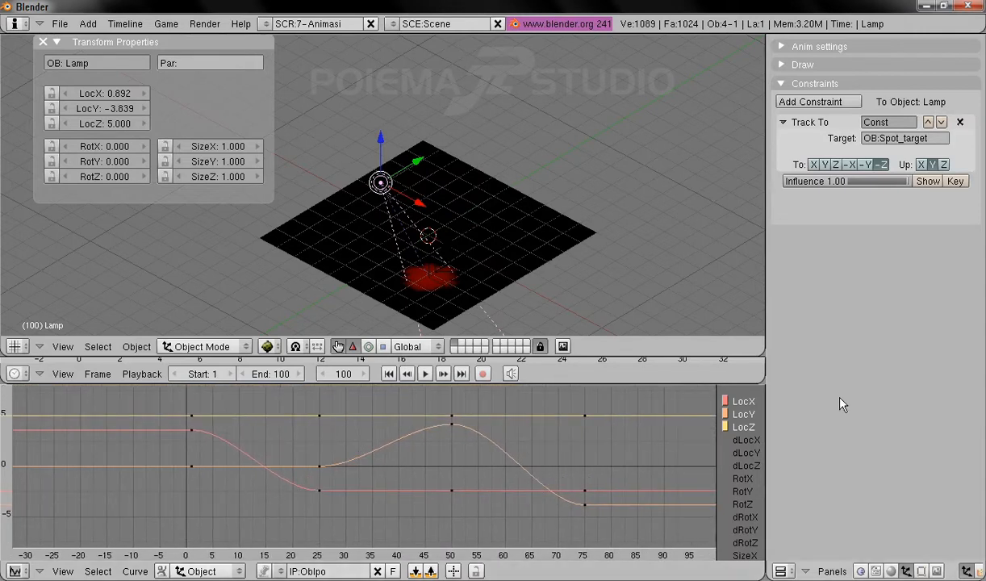
pyautogui.rightClick(255, 415)
pyautogui.keyDown('shift'); pyautogui.rightClick(233, 452); pyautogui.keyUp('shift')
pyautogui.keyDown('shift'); pyautogui.rightClick(383, 454); pyautogui.keyUp('shift')
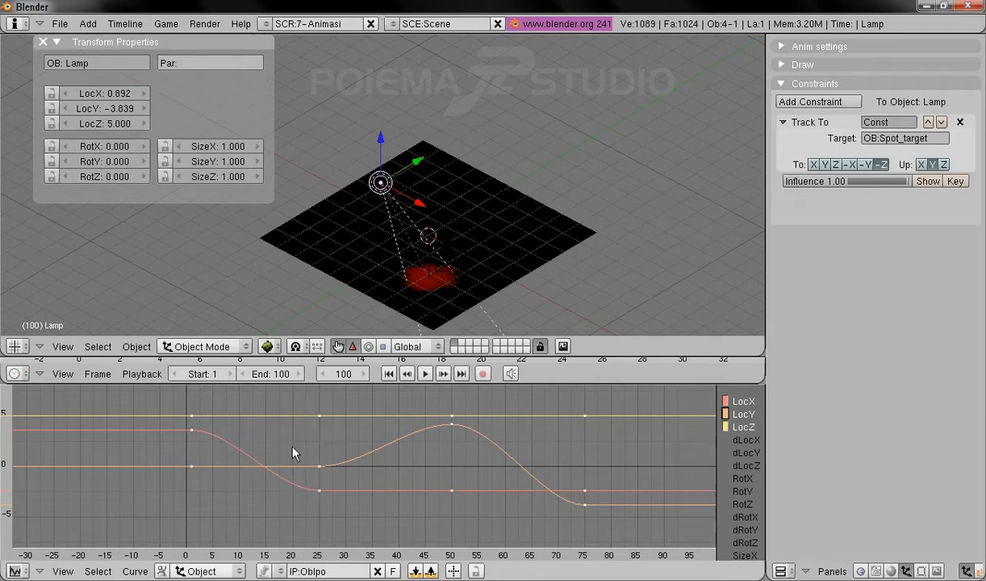
pyautogui.click(133, 571)
pyautogui.click(193, 482)
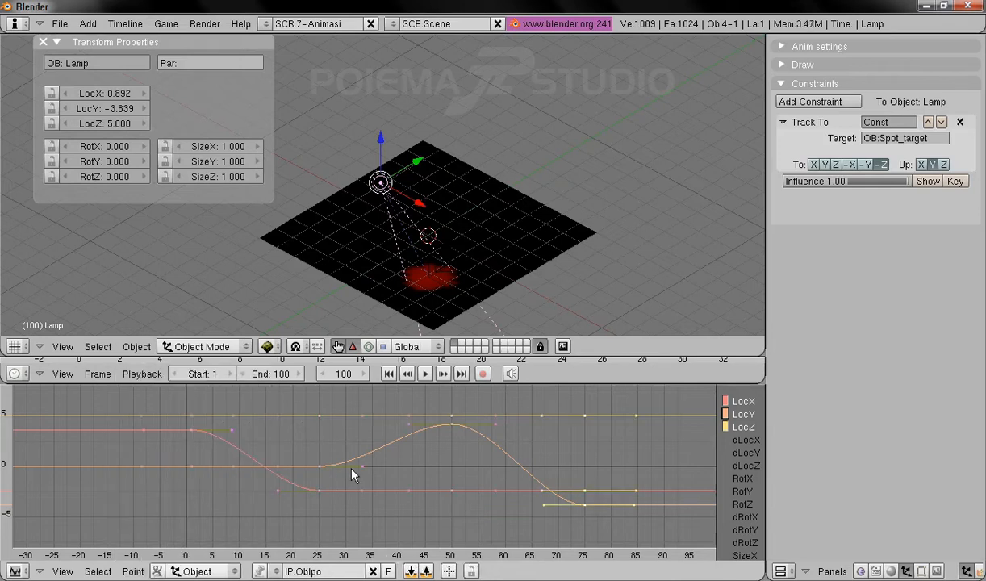
# - Duplicate the frame 1 points of all three location curves and place the copies at about frame 92
pyautogui.rightClick(192, 418)
pyautogui.rightClick(191, 430)
pyautogui.rightClick(194, 467)
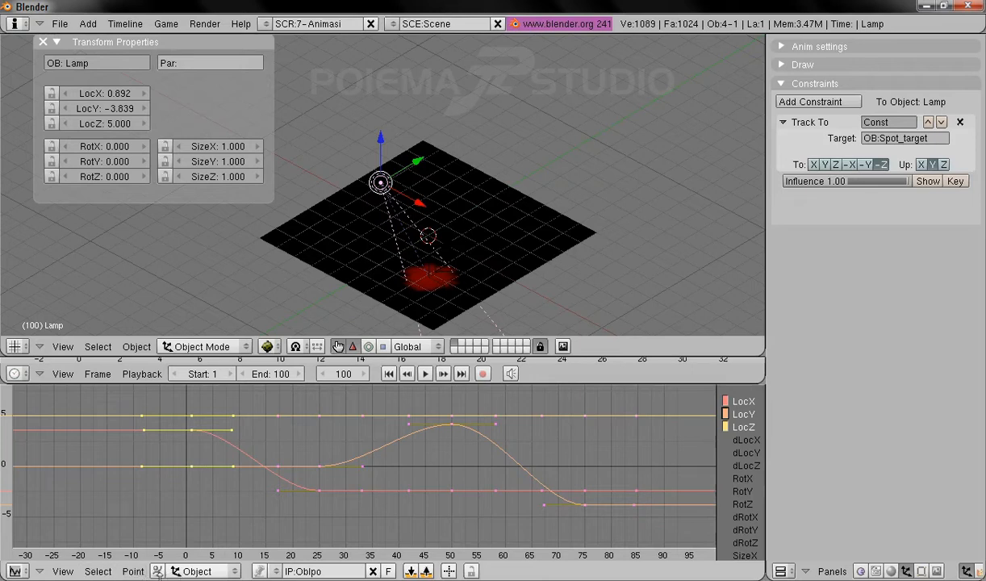
pyautogui.click(133, 571)
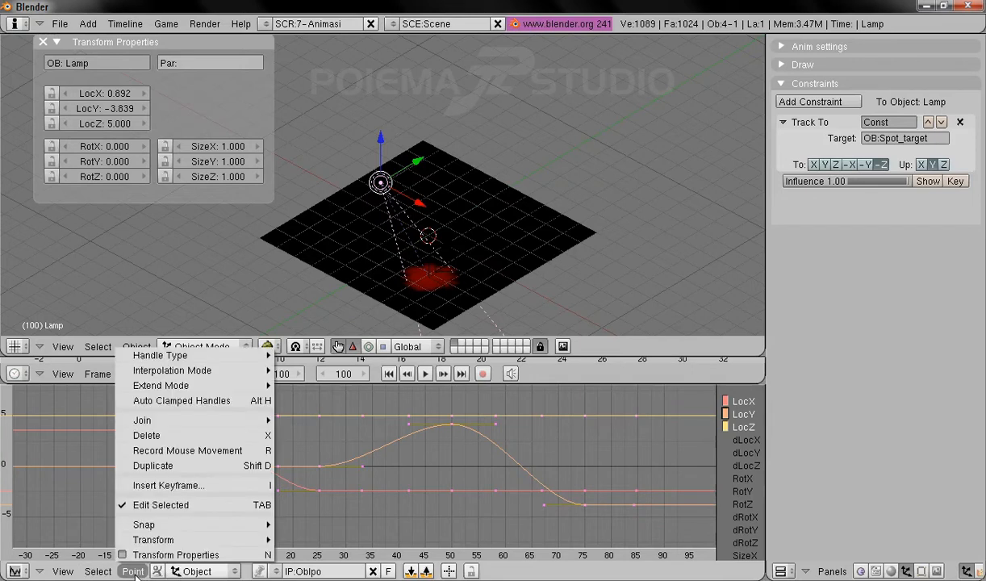
pyautogui.click(219, 469)
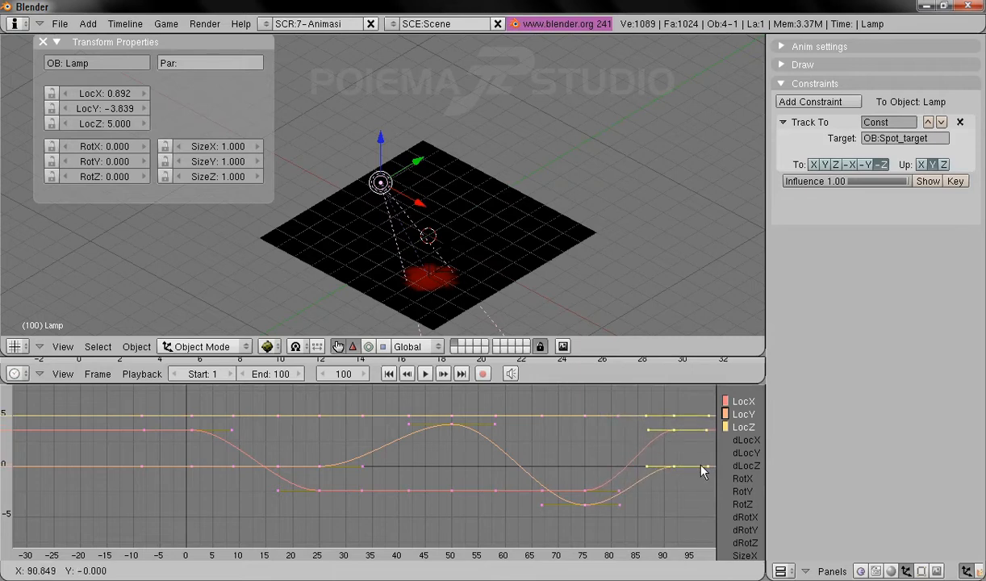
pyautogui.click(701, 468)
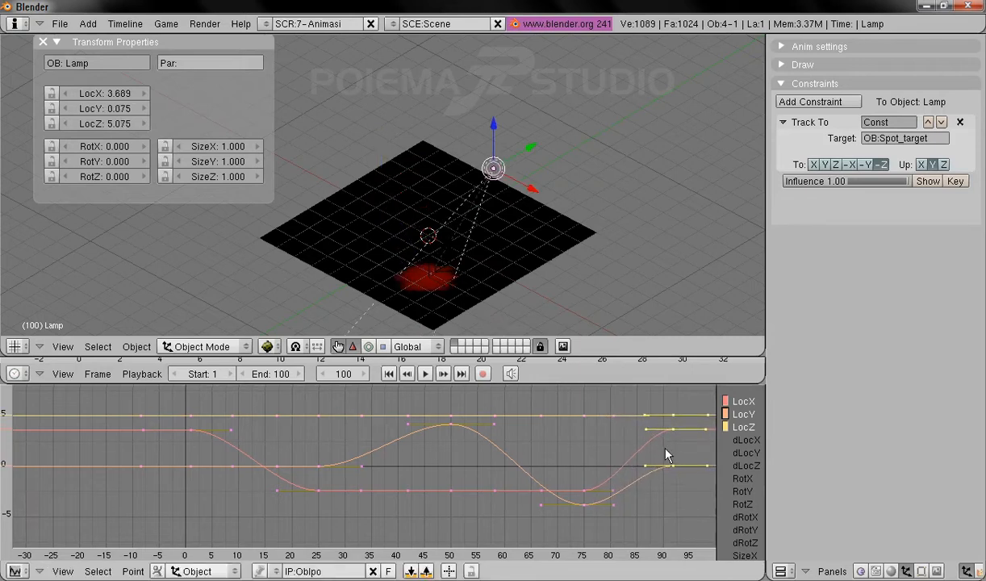
# - Show the Transform Properties of the duplicated curve points and enlarge the display for easier reading
pyautogui.moveTo(666, 453); pyautogui.dragTo(521, 453, button='middle')
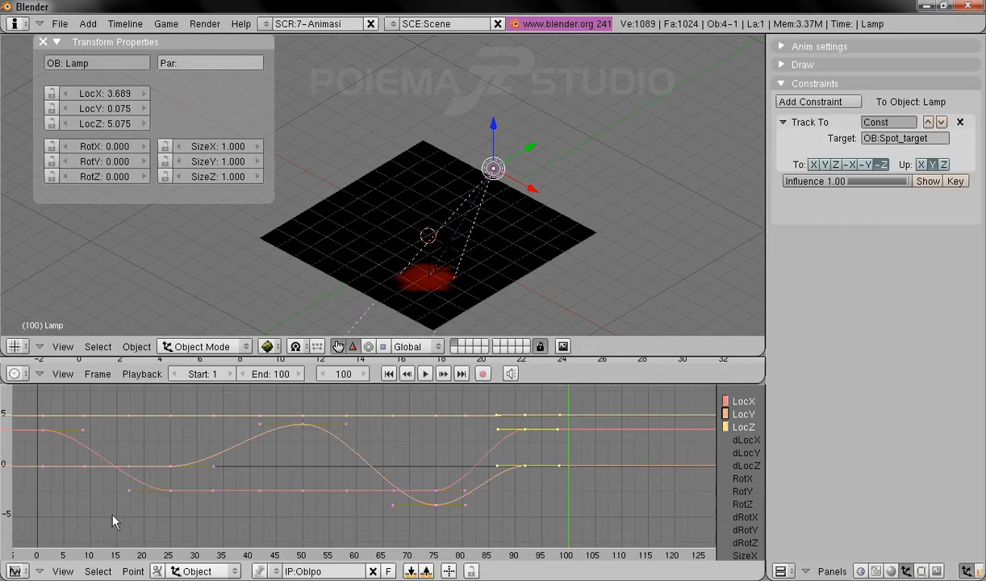
pyautogui.click(134, 571)
pyautogui.click(138, 553)
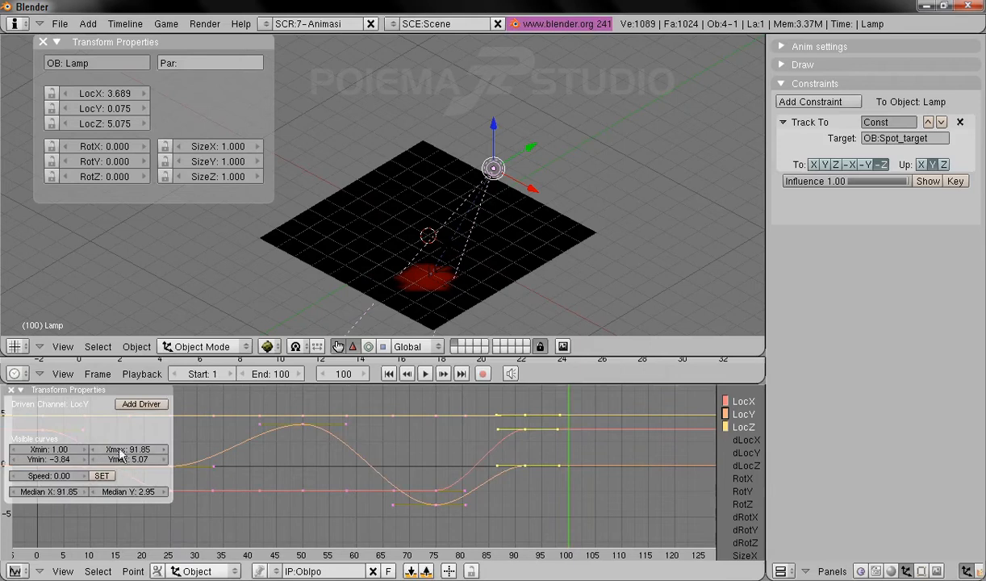
pyautogui.press('KP_Add')
pyautogui.press('KP_Add')
pyautogui.press('KP_Add')
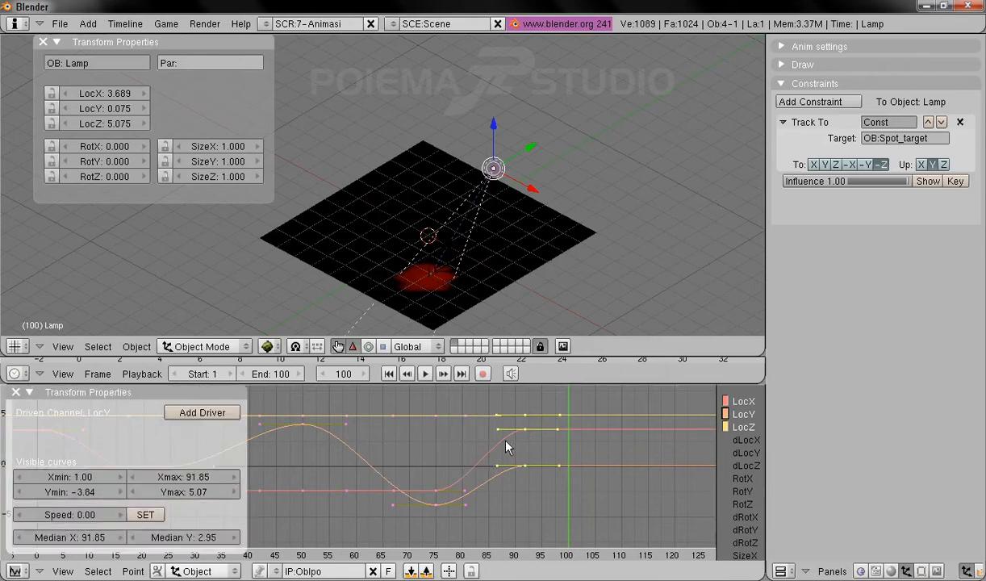
# - Compare the first and last LocZ points, and set the last one to Vertex Y 5 and Vertex X 100
pyautogui.rightClick(527, 418)
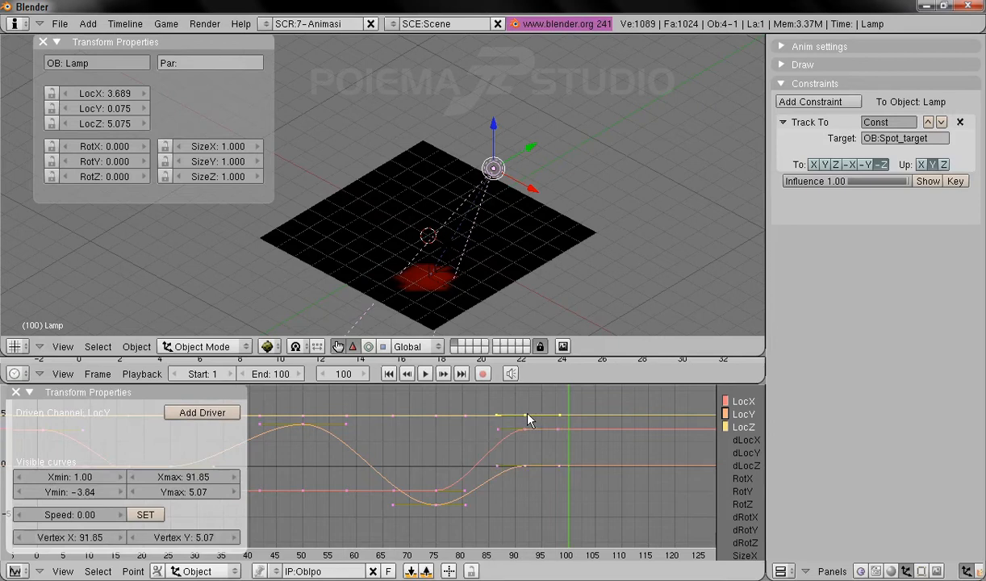
pyautogui.moveTo(433, 433); pyautogui.dragTo(678, 438, button='middle')
pyautogui.rightClick(285, 418)
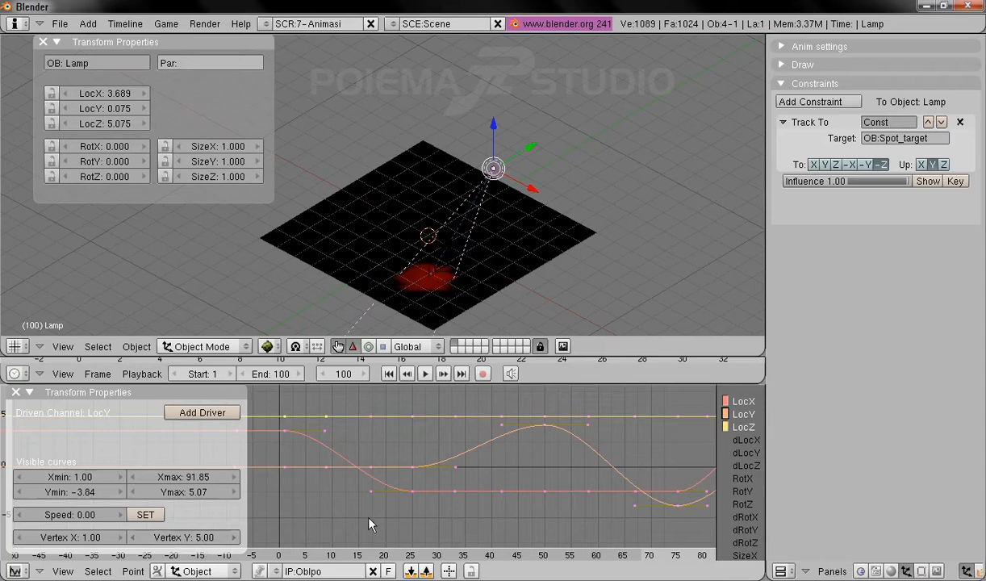
pyautogui.moveTo(643, 455); pyautogui.dragTo(357, 467, button='middle')
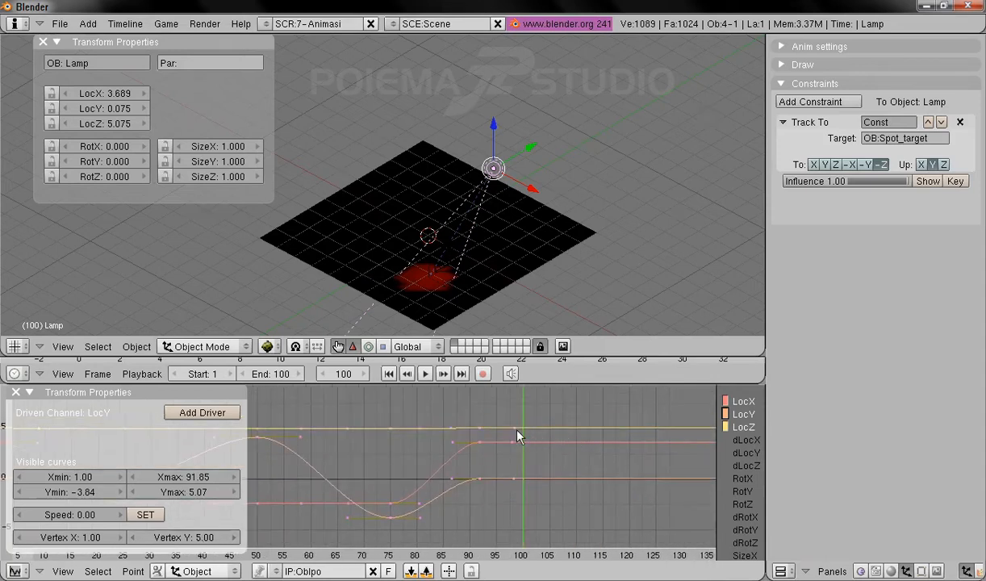
pyautogui.rightClick(478, 436)
pyautogui.click(194, 539)
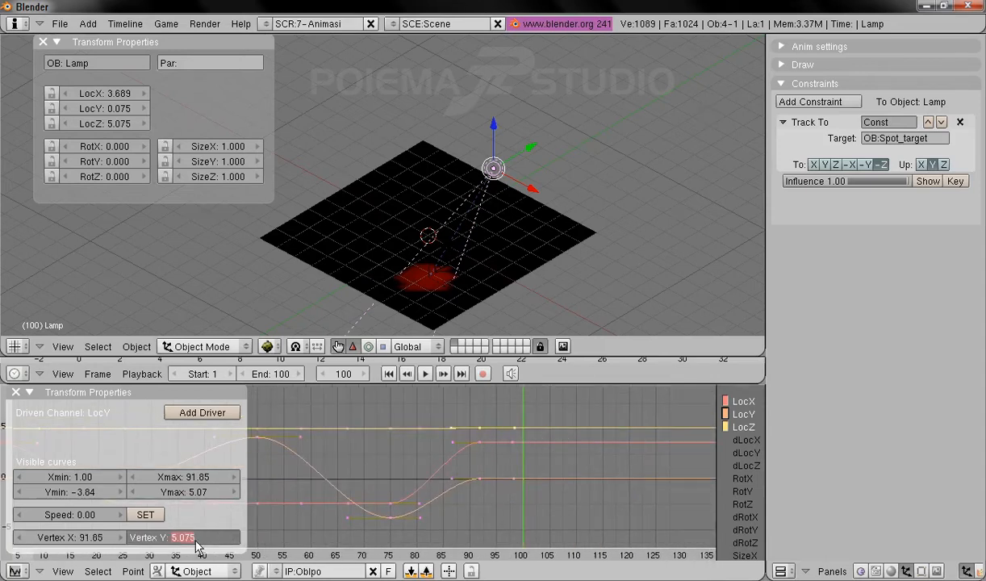
pyautogui.write('5')
pyautogui.press('Return')
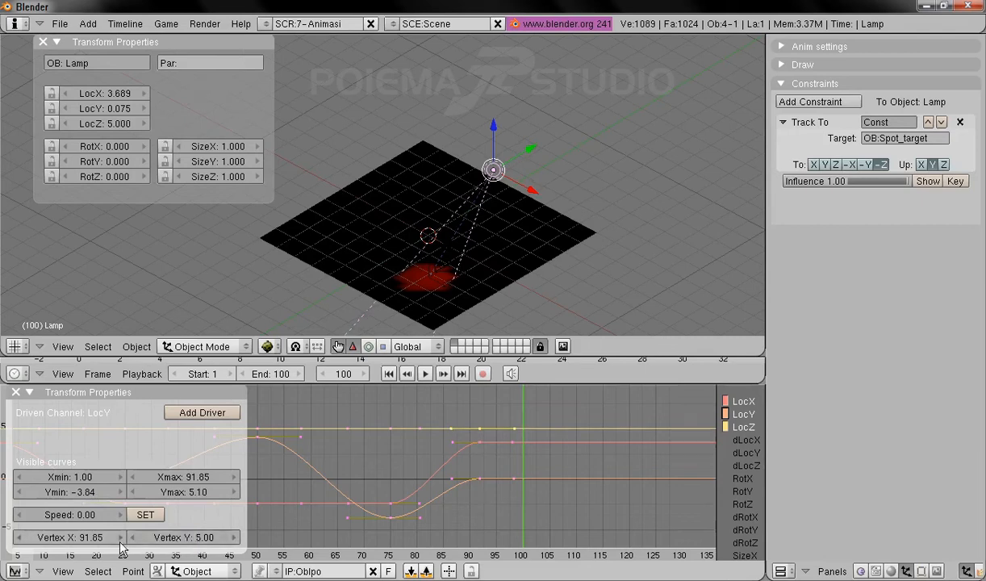
pyautogui.click(73, 537)
pyautogui.write('100')
pyautogui.press('Return')
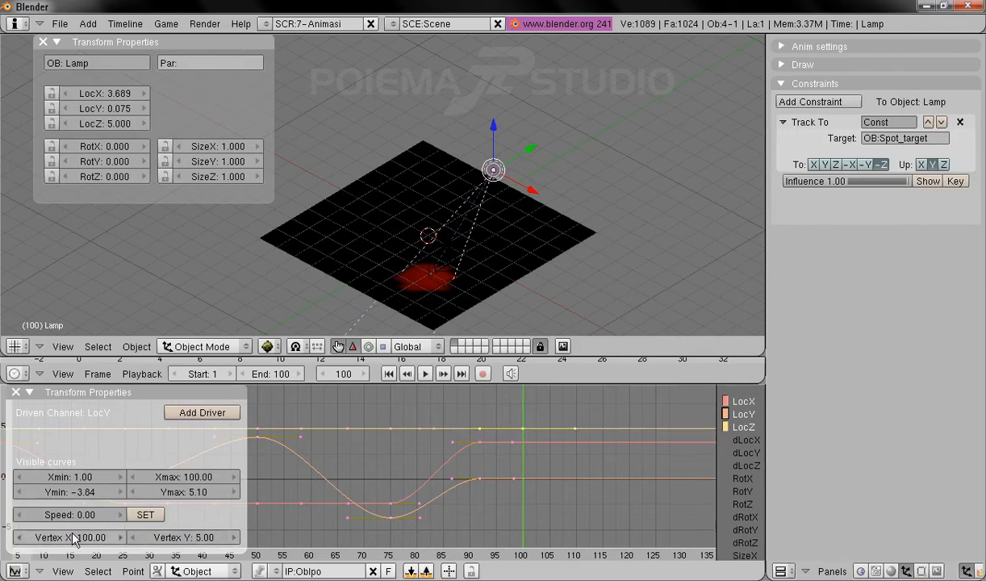
# - Match the last LocX point to the curve's first one by setting Vertex X to 100 and Vertex Y to 3.61
pyautogui.rightClick(478, 452)
pyautogui.moveTo(393, 483); pyautogui.dragTo(682, 477, button='middle')
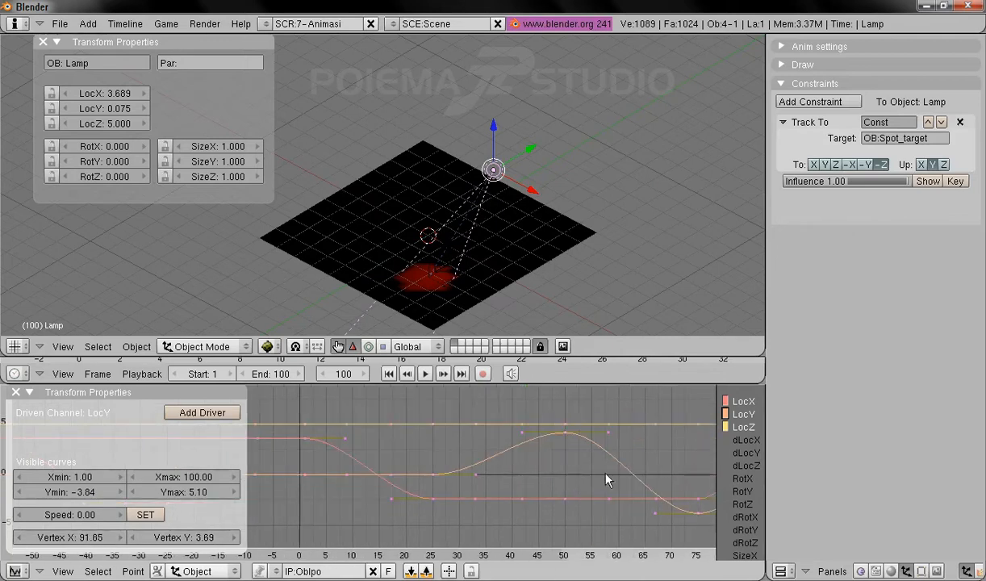
pyautogui.rightClick(306, 440)
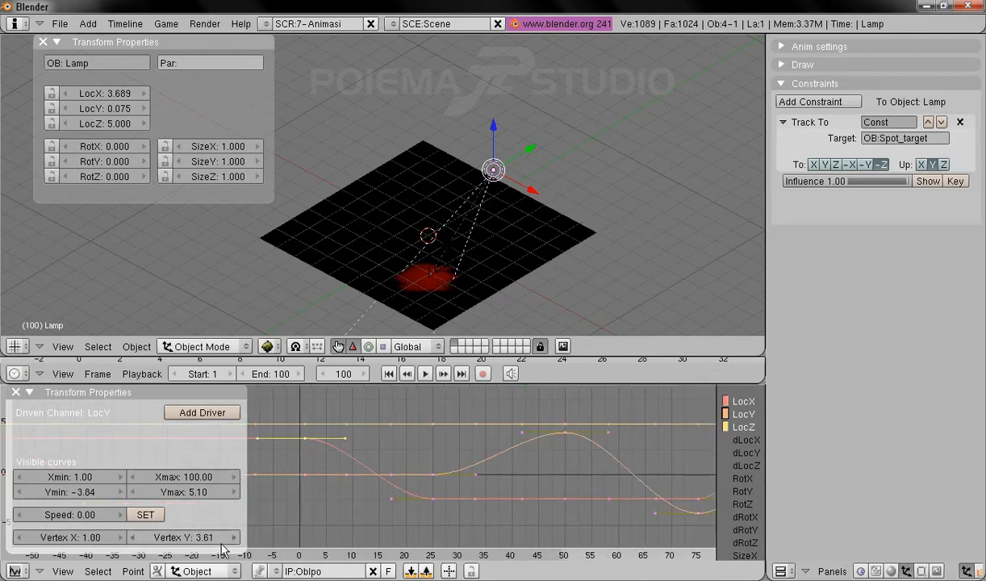
pyautogui.moveTo(599, 493); pyautogui.dragTo(286, 488, button='middle')
pyautogui.rightClick(551, 443)
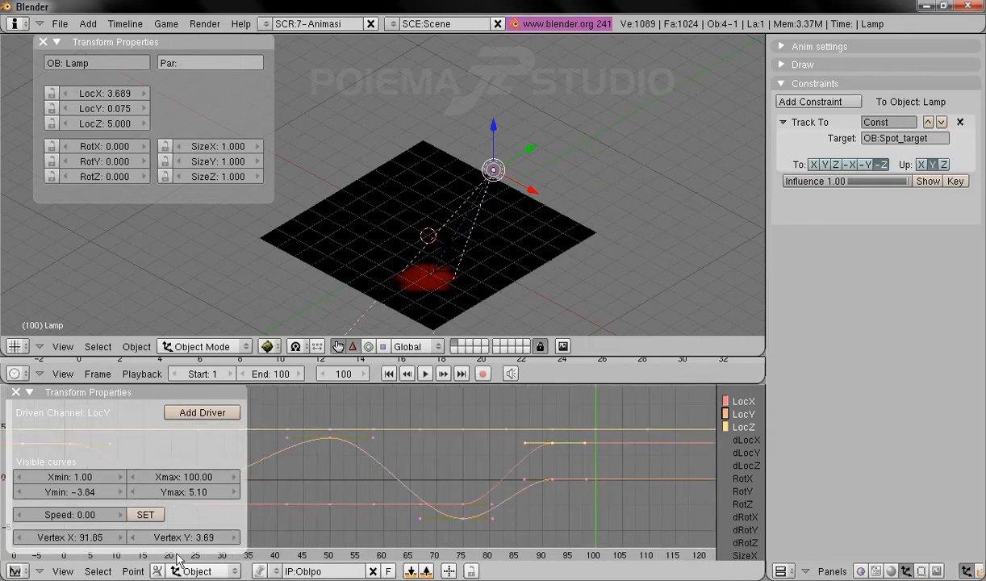
pyautogui.click(91, 538)
pyautogui.write('100')
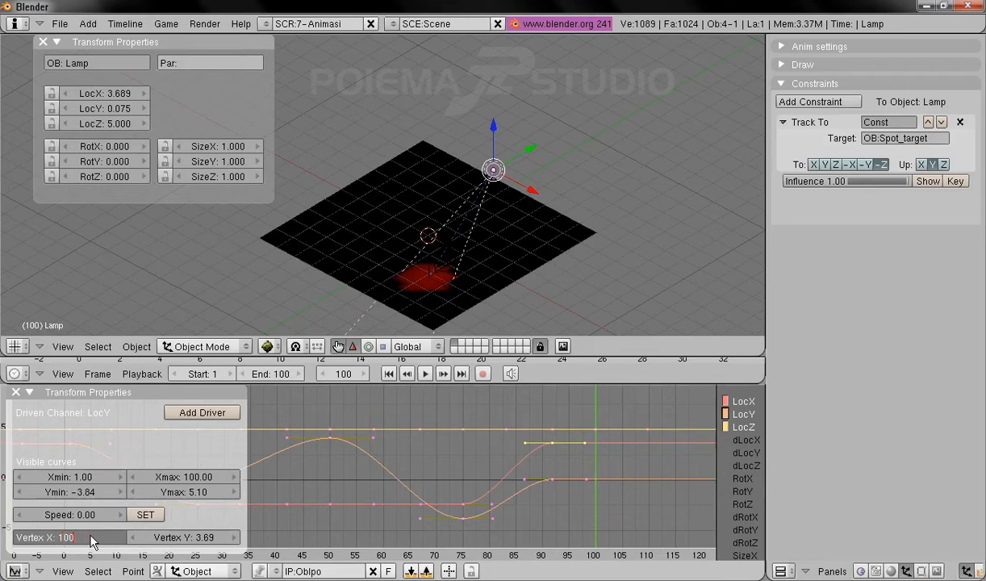
pyautogui.press('Tab')
pyautogui.write('3.61')
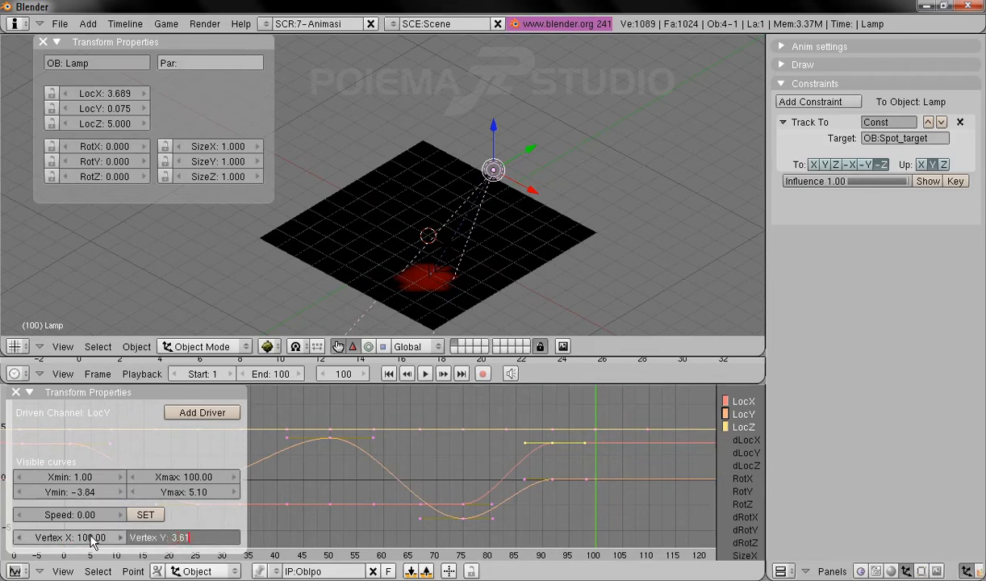
pyautogui.press('Return')
# - Try to set the end of the LocY curve to Vertex X 100 and Vertex Y 0, matching its first point
pyautogui.moveTo(405, 491); pyautogui.dragTo(657, 457, button='middle')
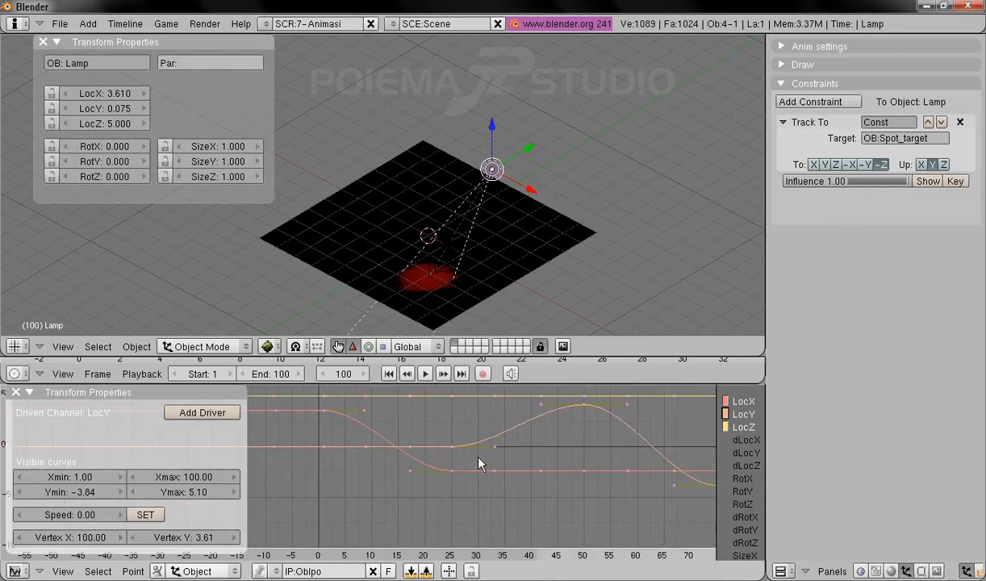
pyautogui.rightClick(326, 448)
pyautogui.moveTo(658, 460); pyautogui.dragTo(403, 454, button='middle')
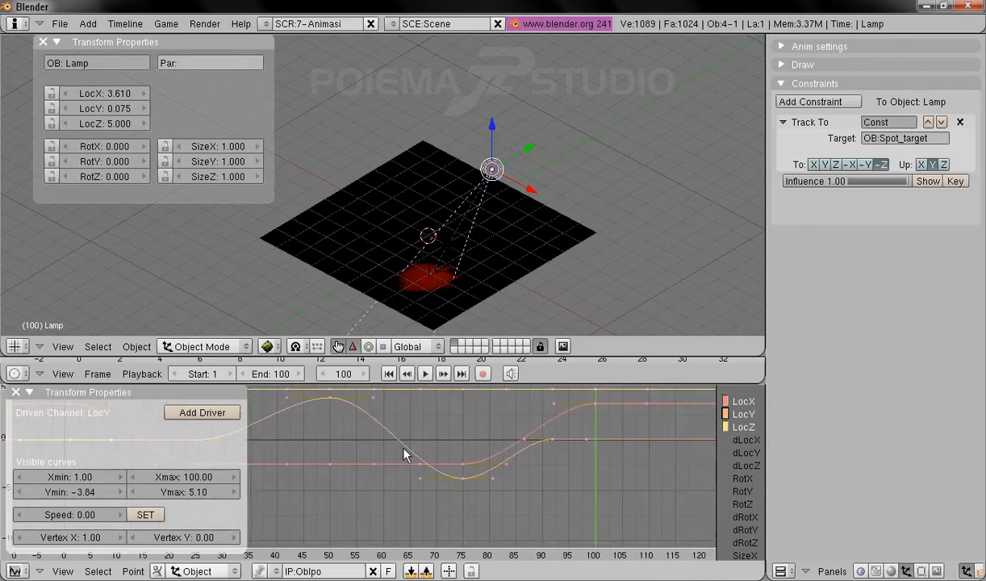
pyautogui.rightClick(588, 446)
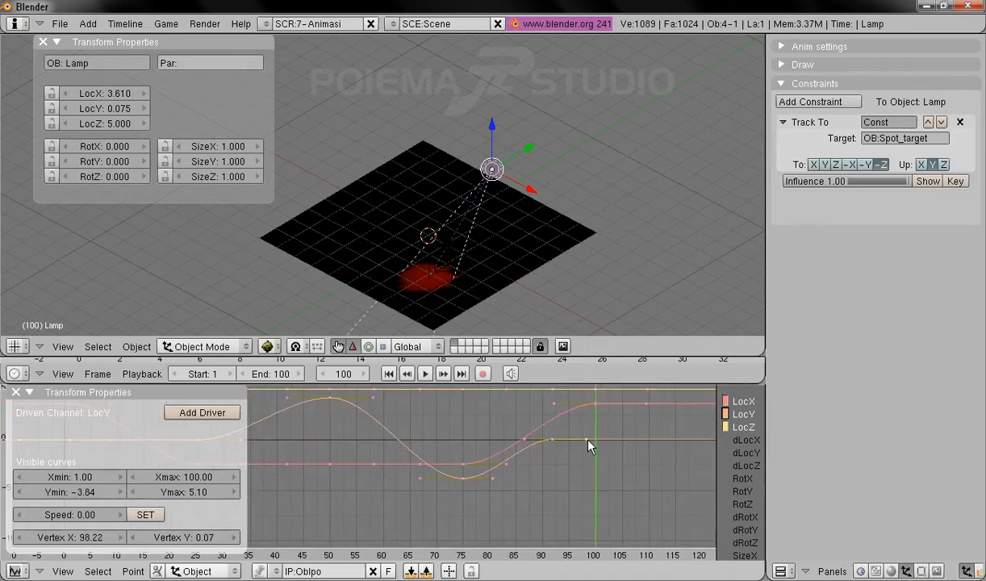
pyautogui.click(85, 537)
pyautogui.write('100')
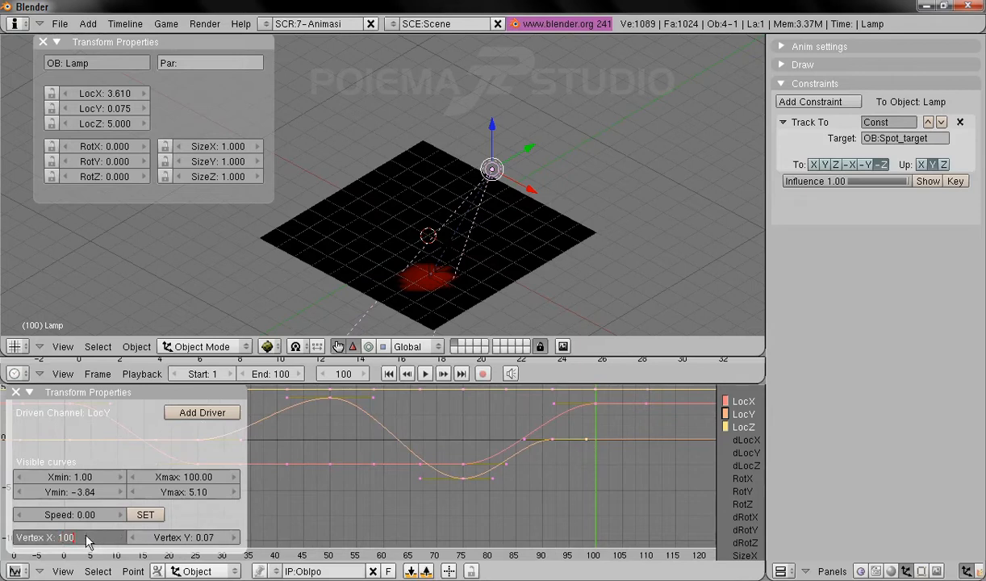
pyautogui.press('Tab')
pyautogui.write('0')
pyautogui.press('Escape')
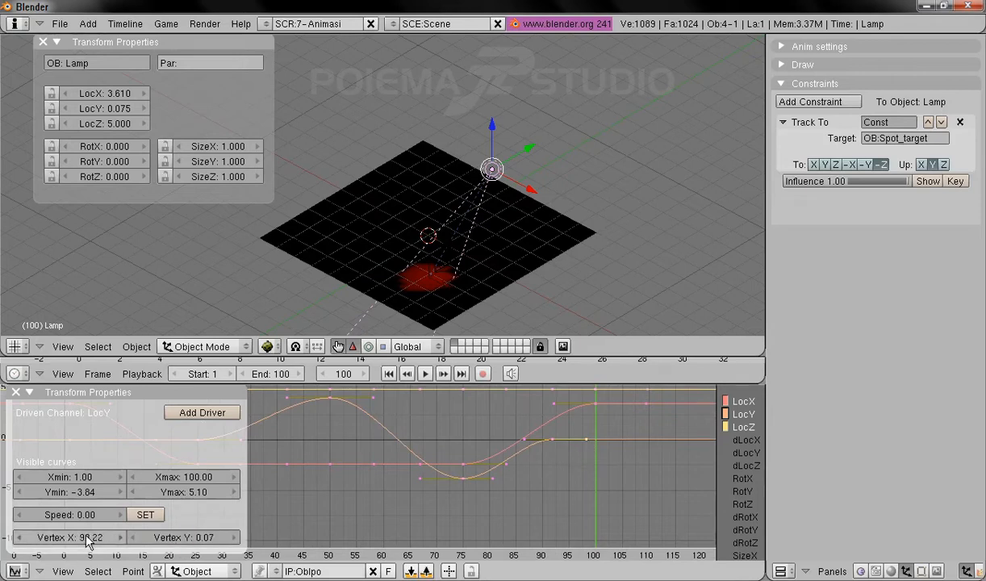
# - Play back the animation to check how the lamp moves over the plane
pyautogui.keyDown('ctrl'); pyautogui.moveTo(392, 405); pyautogui.dragTo(441, 425, button='middle'); pyautogui.keyUp('ctrl')
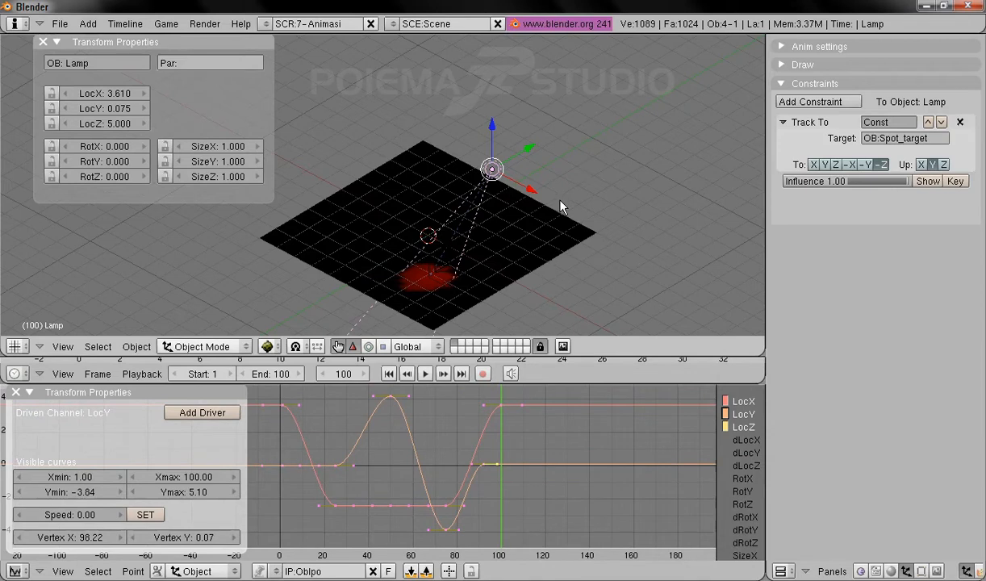
pyautogui.keyDown('shift'); pyautogui.moveTo(552, 214); pyautogui.dragTo(579, 218, button='middle'); pyautogui.keyUp('shift')
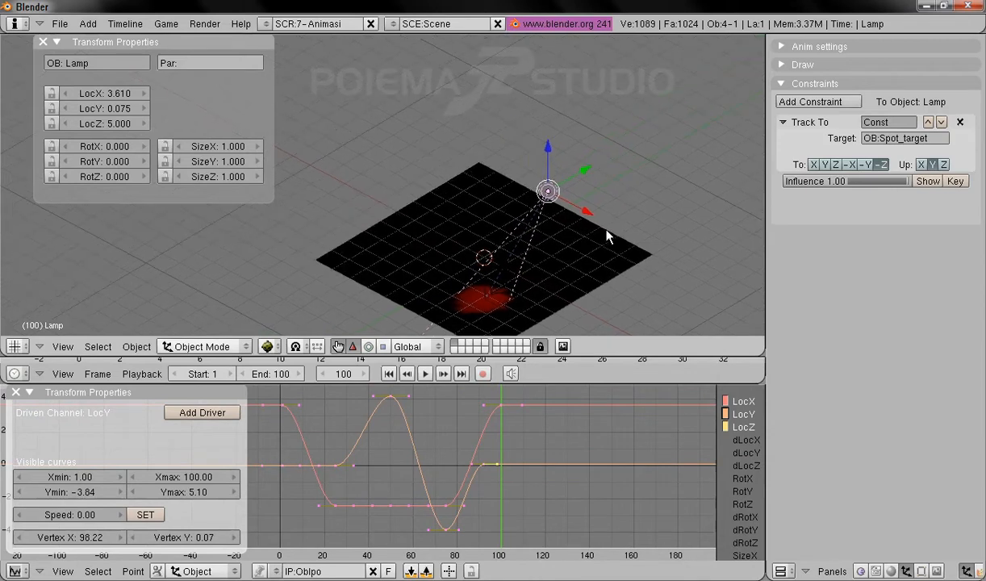
pyautogui.click(426, 374)
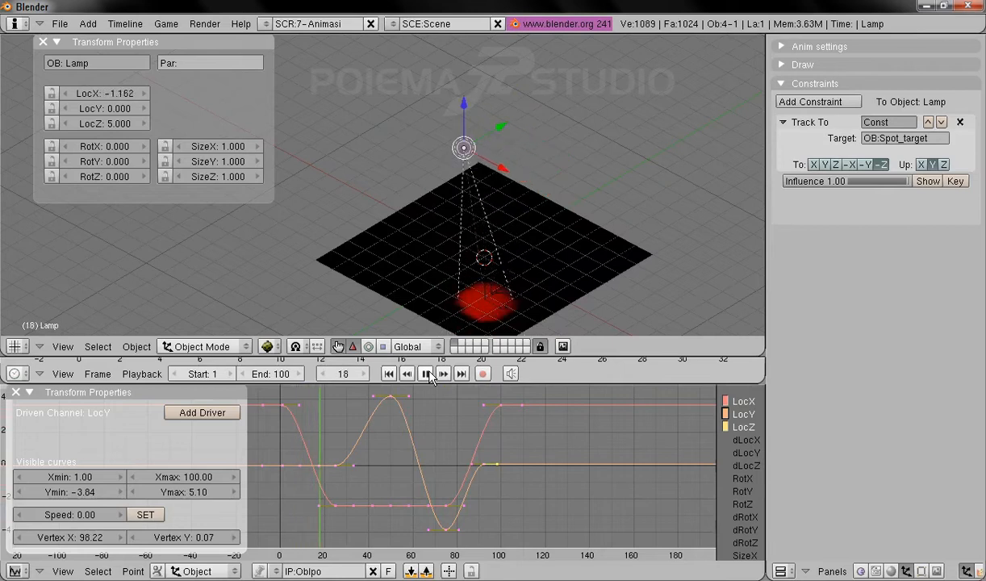
pyautogui.click(429, 372)
# - Insert a Loc keyframe for the Spot_target empty at frame 1 and go to frame 100
pyautogui.click(388, 373)
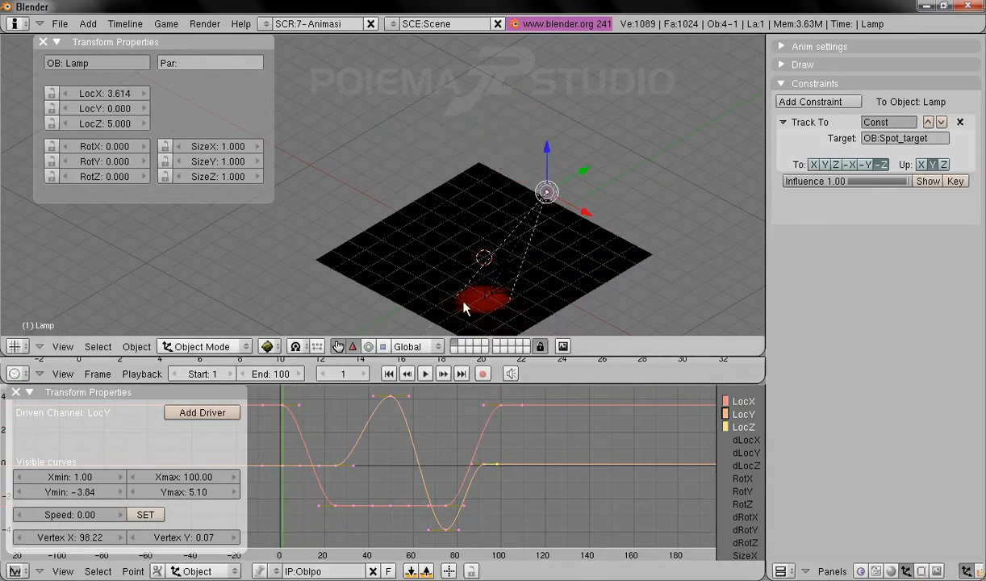
pyautogui.rightClick(500, 299)
pyautogui.rightClick(500, 305)
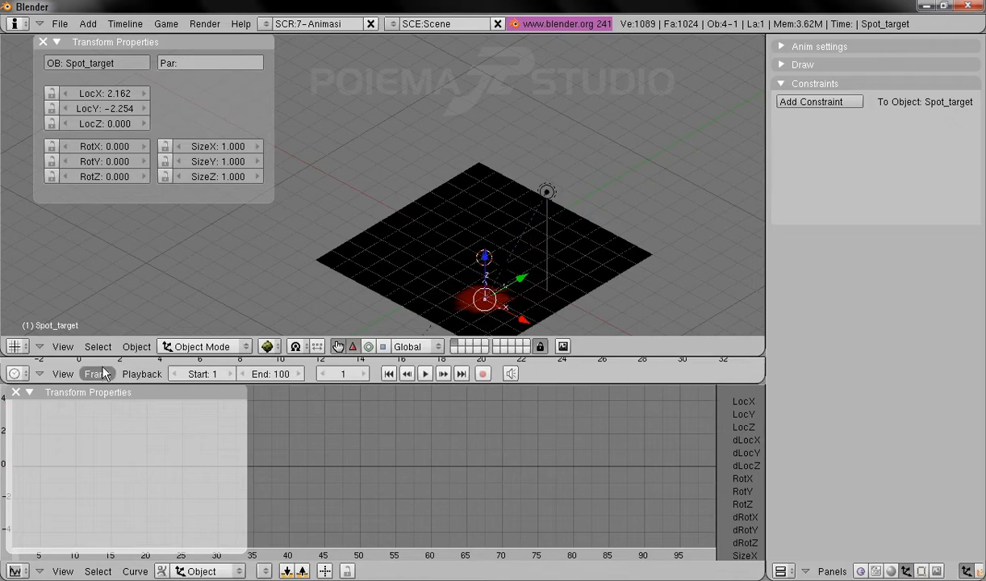
pyautogui.click(136, 346)
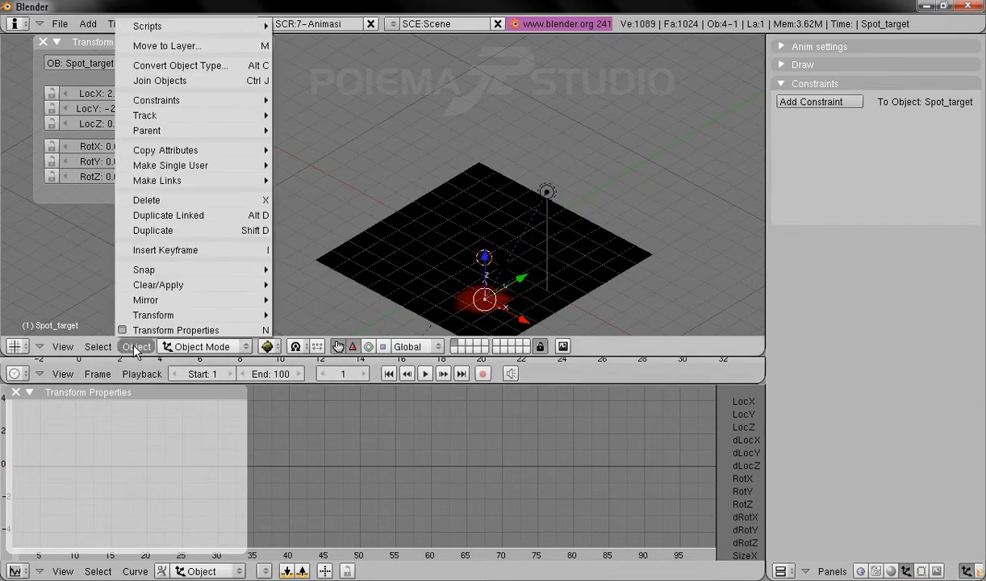
pyautogui.click(169, 250)
pyautogui.click(169, 250)
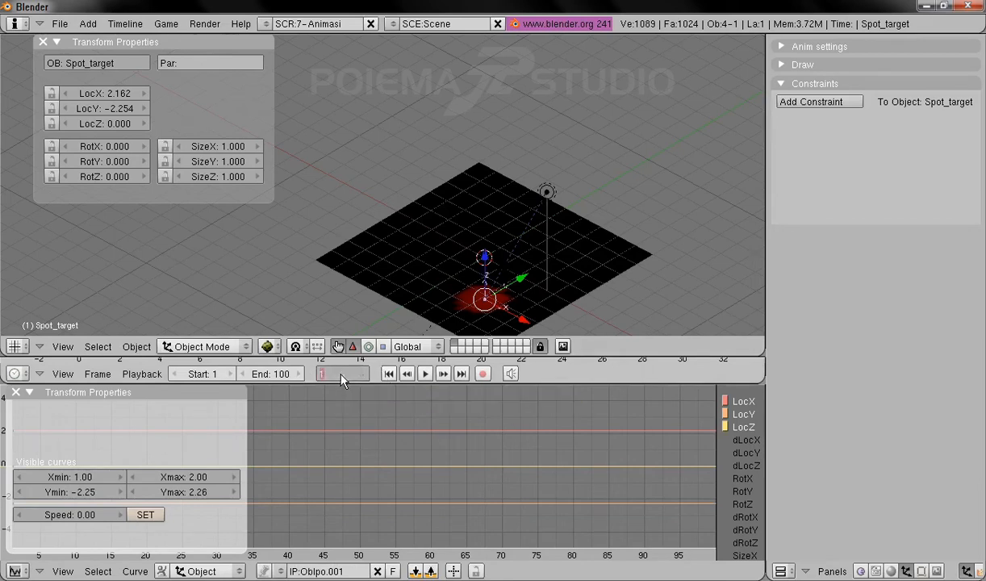
pyautogui.press('Return')
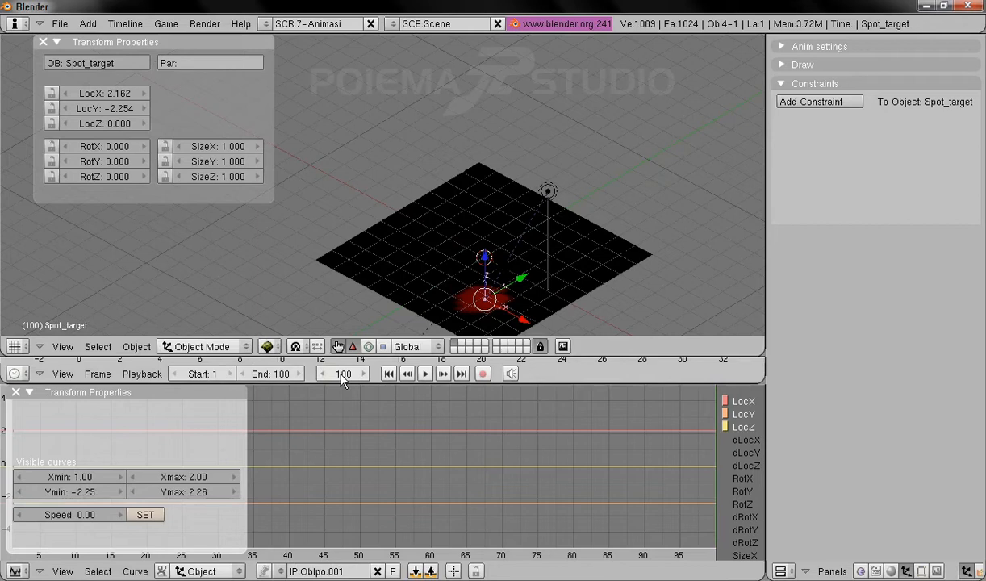
# - Insert a Loc keyframe for the Spot_target empty at frame 100
pyautogui.click(137, 346)
pyautogui.click(176, 252)
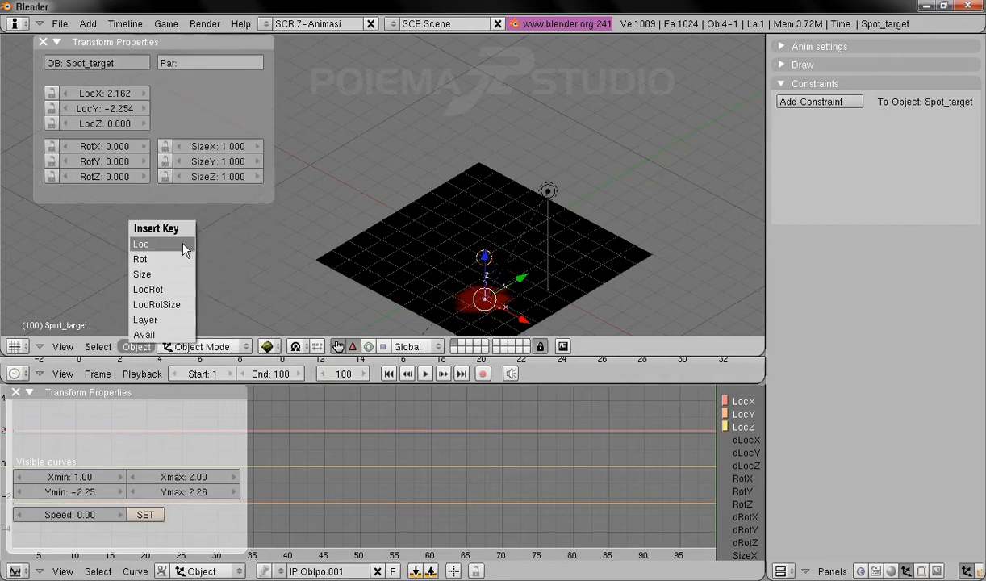
pyautogui.click(184, 247)
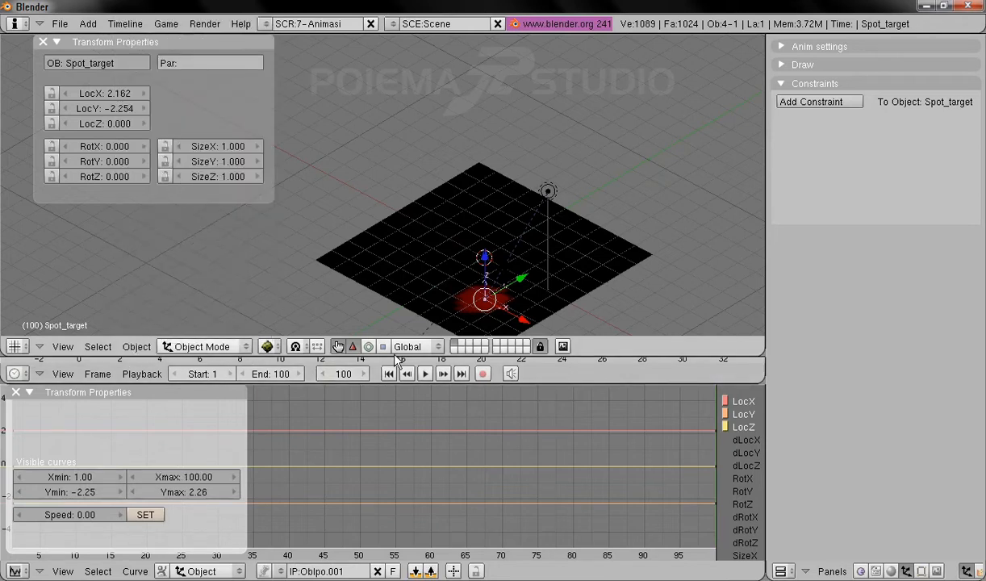
# - At frame 25, move Spot_target along the Y axis to about LocY 3.206 and insert a Loc keyframe
pyautogui.click(335, 374)
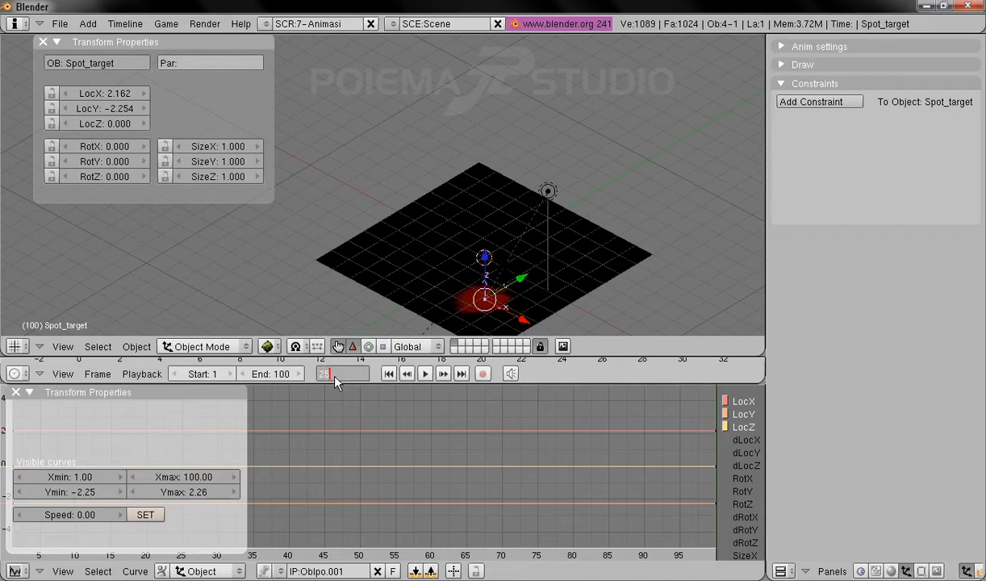
pyautogui.write('25')
pyautogui.press('Return')
pyautogui.press('g')
pyautogui.press('y')
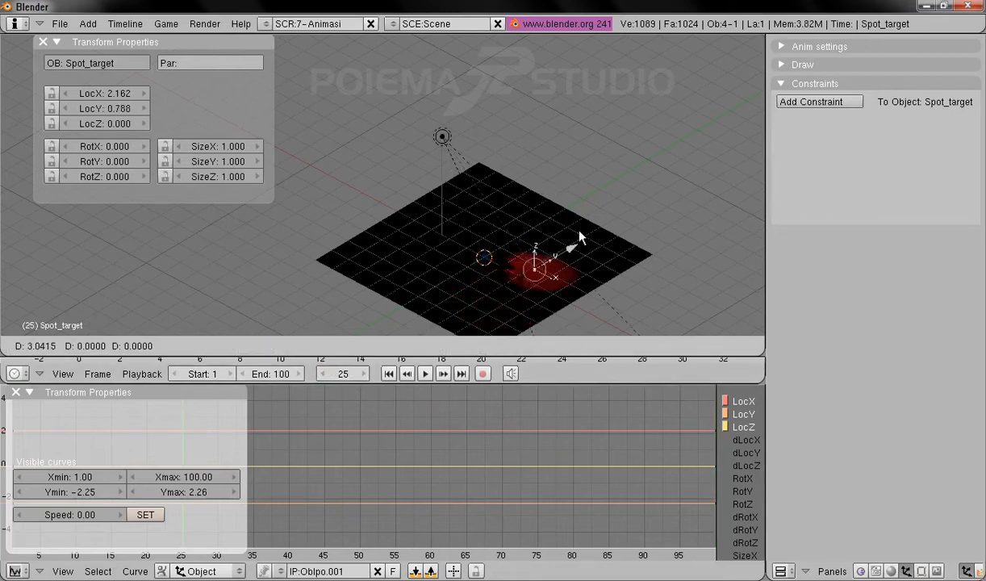
pyautogui.click(609, 223)
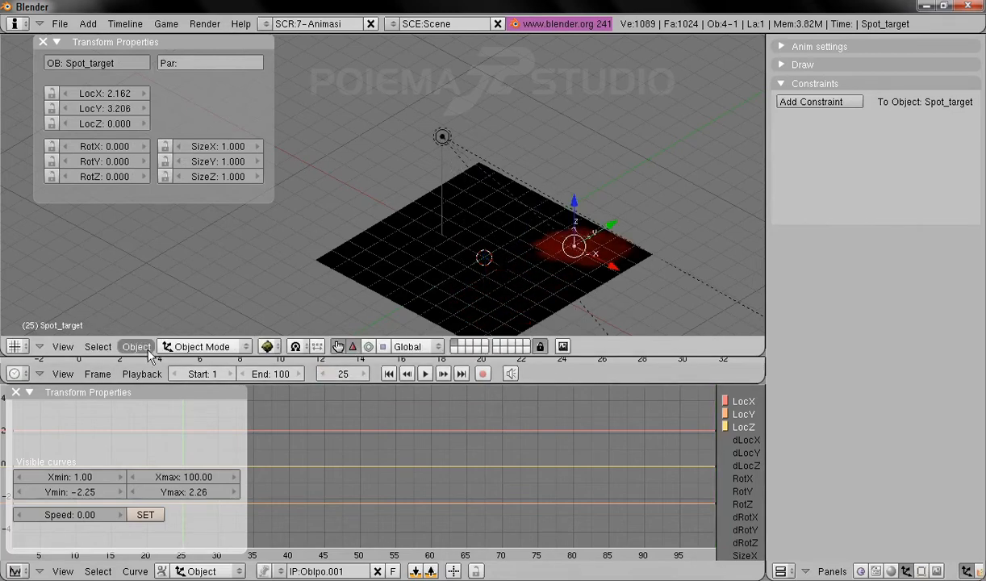
pyautogui.click(137, 346)
pyautogui.click(174, 258)
# - At frame 50, move Spot_target to about LocX -3.178 and LocY -1.613, and insert a Loc keyframe
pyautogui.click(336, 379)
pyautogui.write('50')
pyautogui.press('Return')
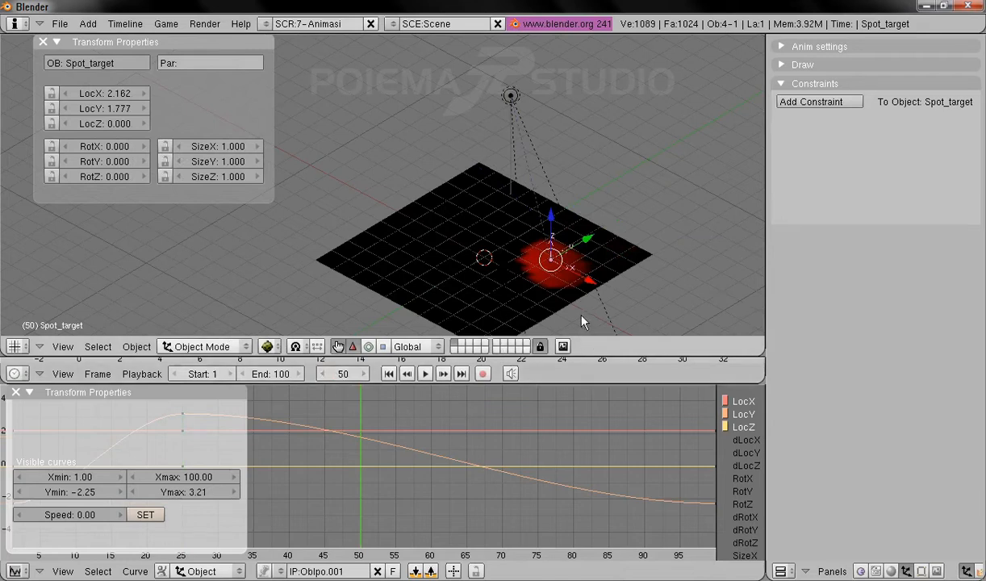
pyautogui.press('g')
pyautogui.click(525, 314)
pyautogui.press('g')
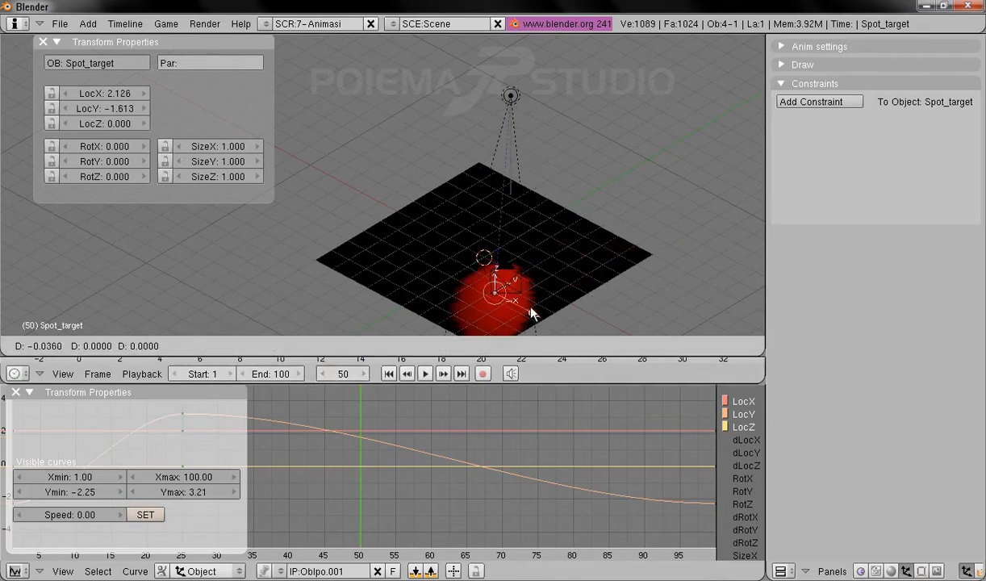
pyautogui.click(436, 264)
pyautogui.click(136, 346)
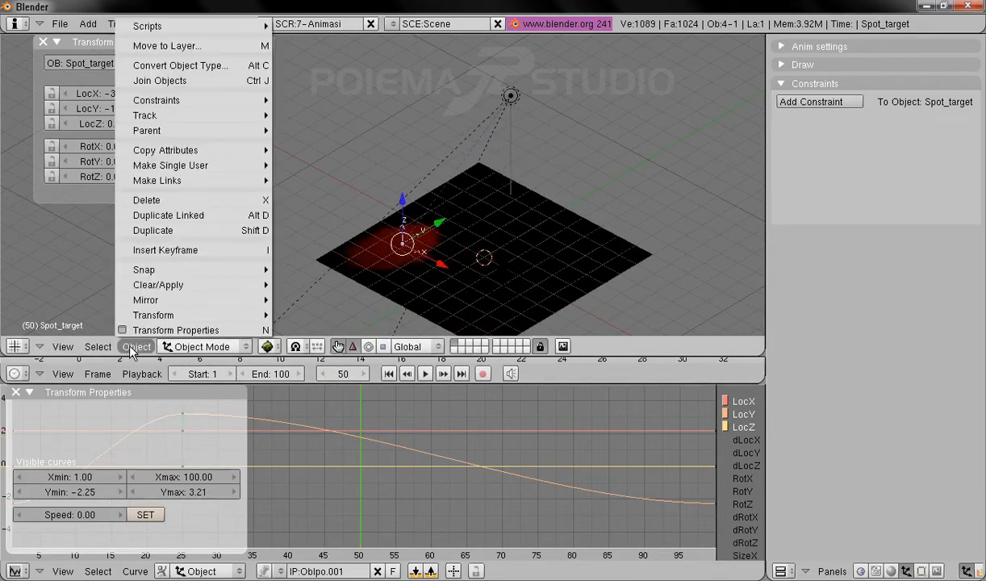
pyautogui.click(166, 250)
pyautogui.click(167, 243)
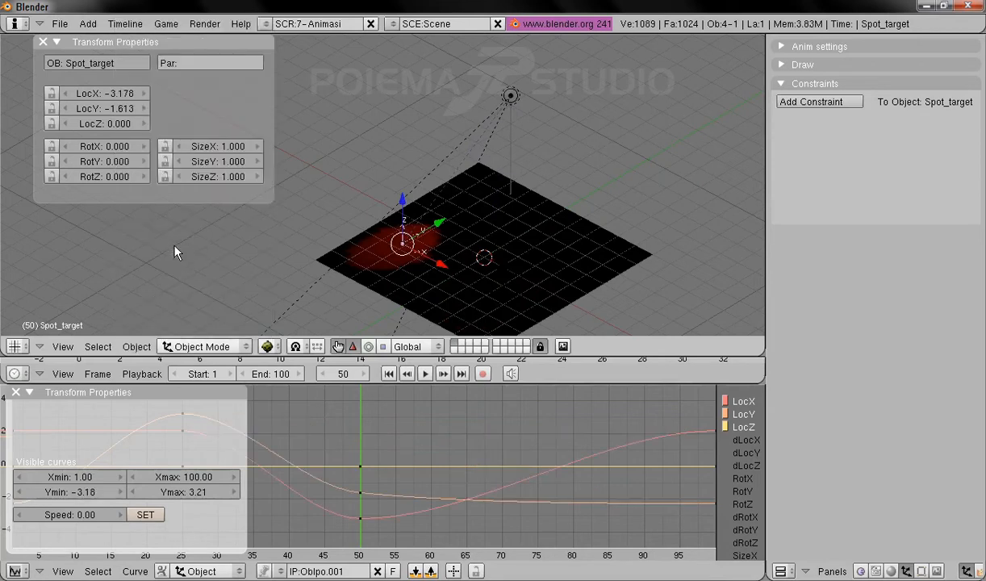
# - Back at frame 1, move Spot_target to about LocX -2.713 and LocY 1.582, and insert a Loc keyframe
pyautogui.click(345, 374)
pyautogui.write('1')
pyautogui.press('Return')
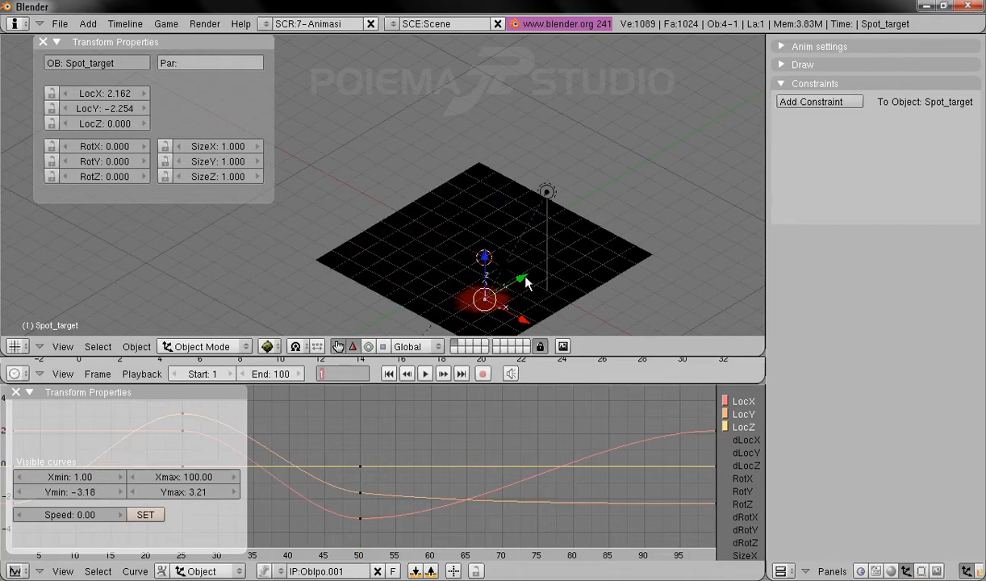
pyautogui.press('g')
pyautogui.click(566, 279)
pyautogui.press('g')
pyautogui.click(481, 214)
pyautogui.press('g')
pyautogui.click(489, 190)
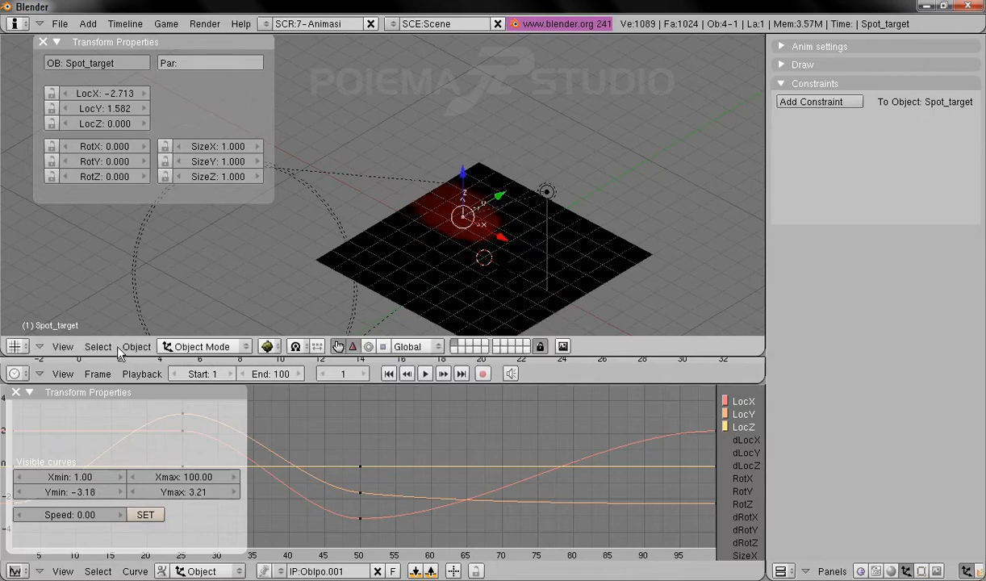
pyautogui.click(136, 346)
pyautogui.click(165, 250)
pyautogui.click(166, 257)
# - Play back the animation to check the moving spot target, and return to frame 1
pyautogui.click(425, 373)
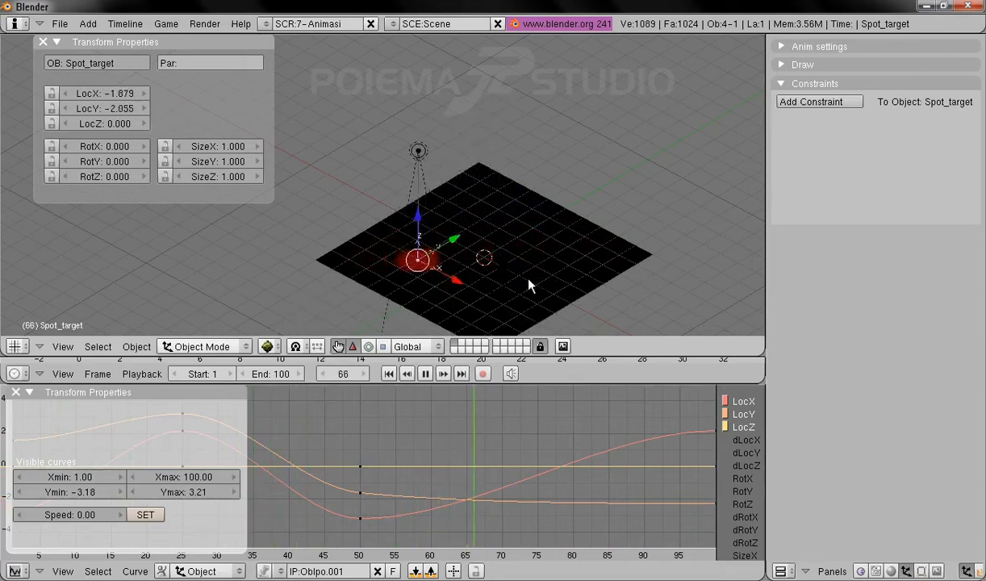
pyautogui.click(425, 376)
pyautogui.click(388, 373)
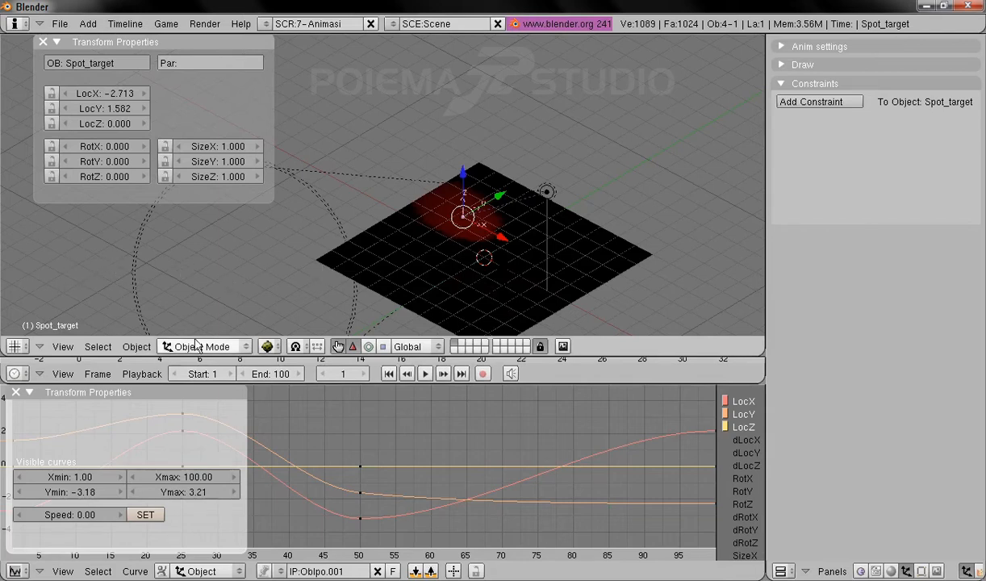
# - Add a second spot lamp to the scene and name it Spot_2
pyautogui.click(89, 24)
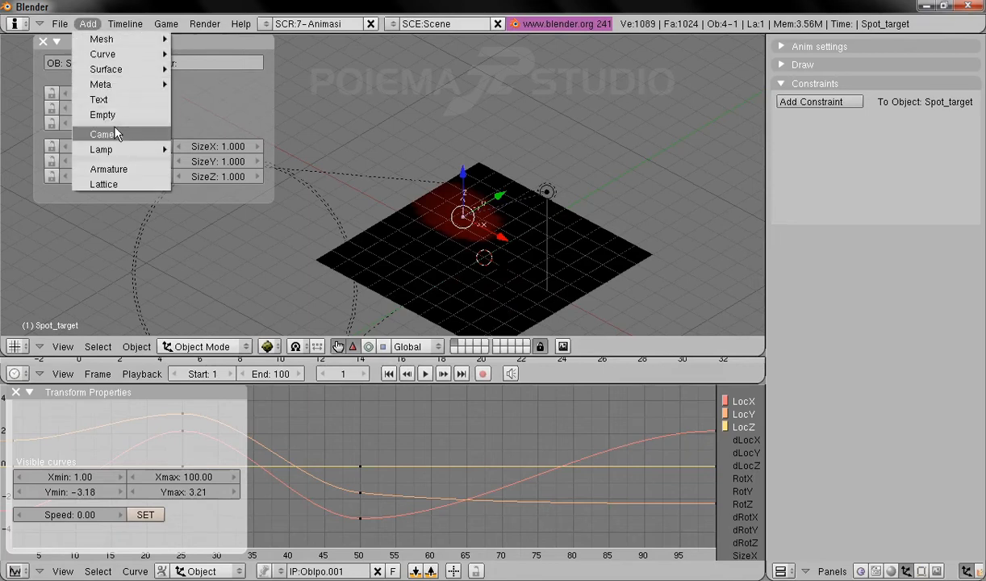
pyautogui.moveTo(125, 153)
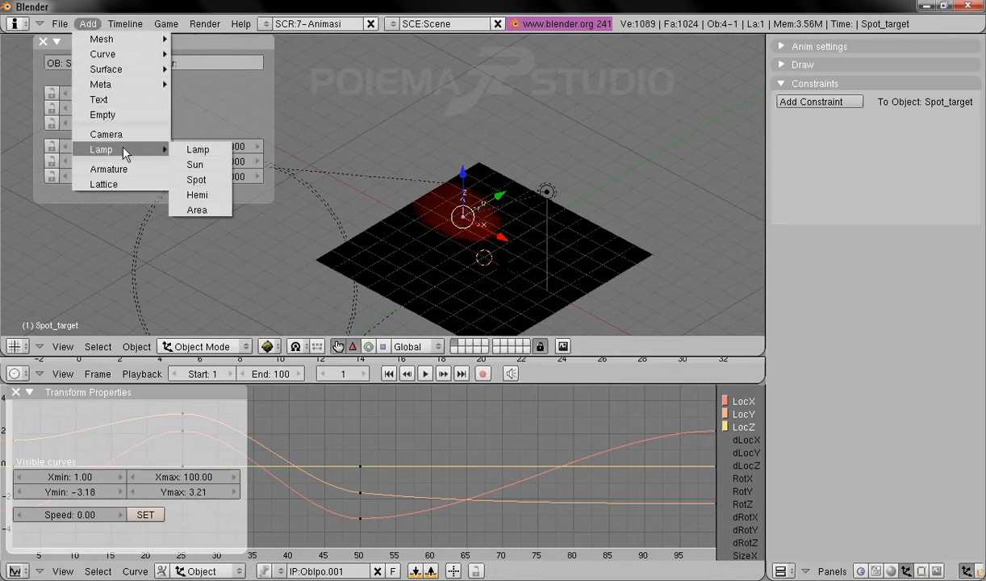
pyautogui.click(212, 180)
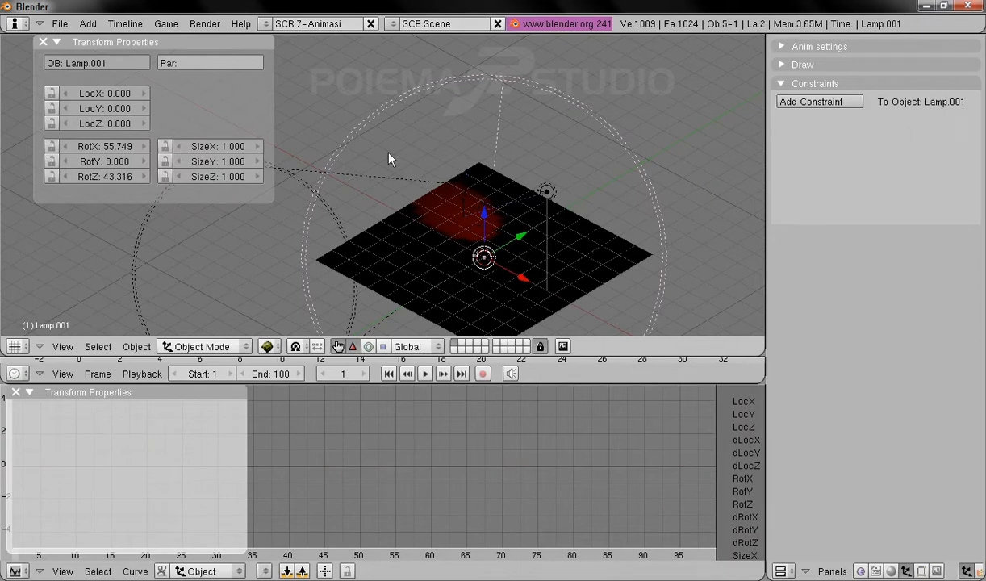
pyautogui.click(123, 71)
pyautogui.write('Spot')
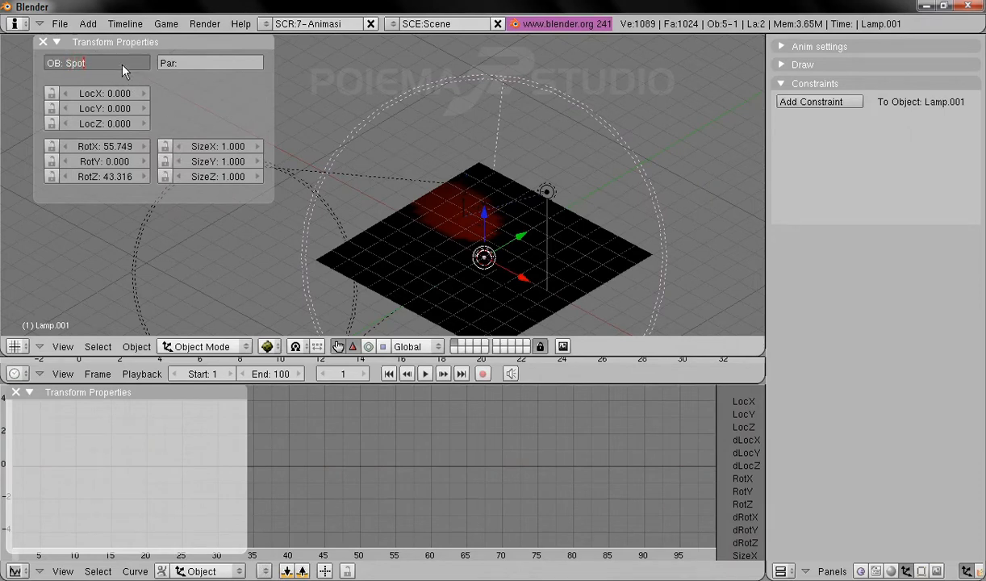
pyautogui.press('Return')
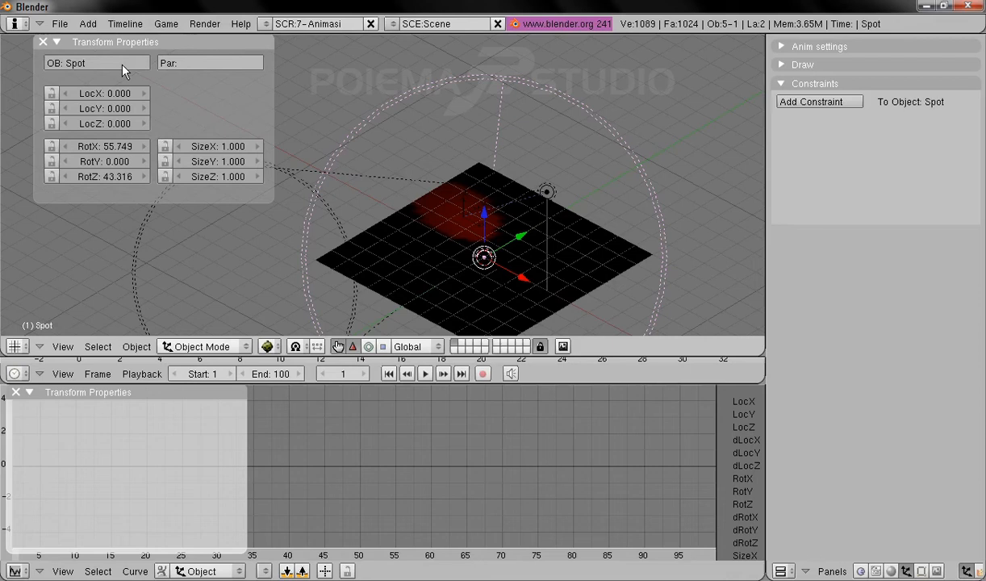
pyautogui.click(122, 66)
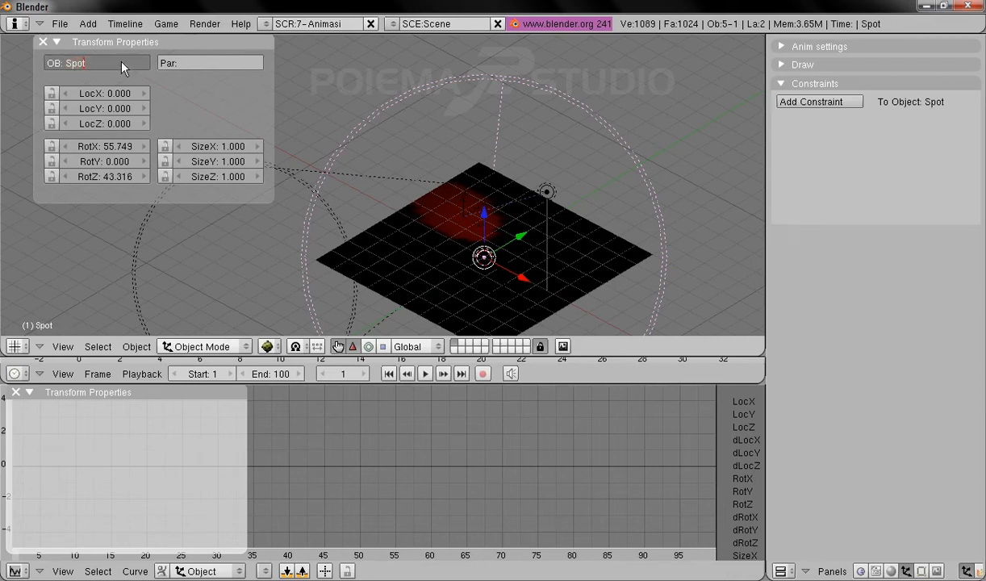
pyautogui.write('_2')
pyautogui.press('Return')
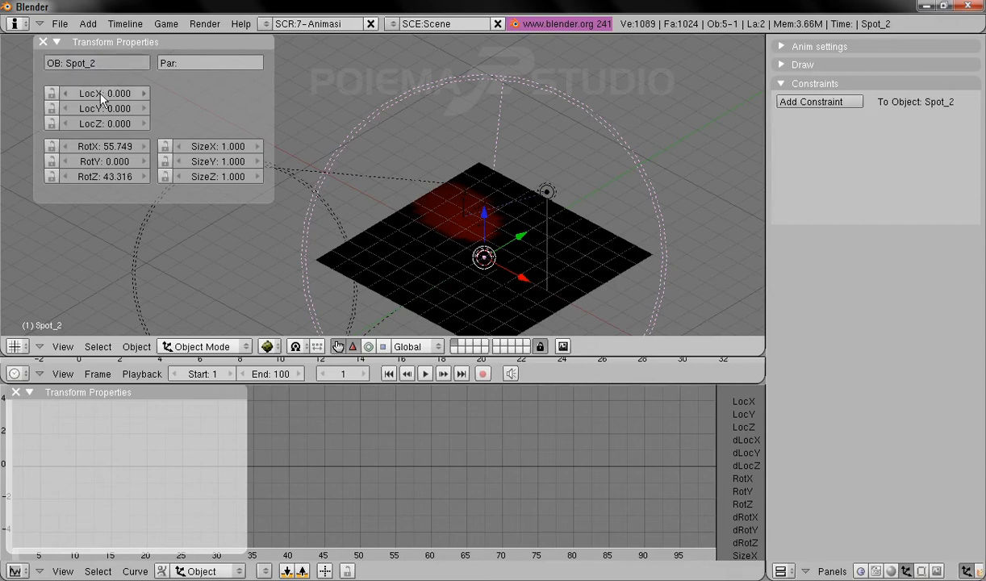
# - Raise Spot_2 to LocZ 5 and set its RotX and RotZ to 0 so it points straight down
pyautogui.click(106, 124)
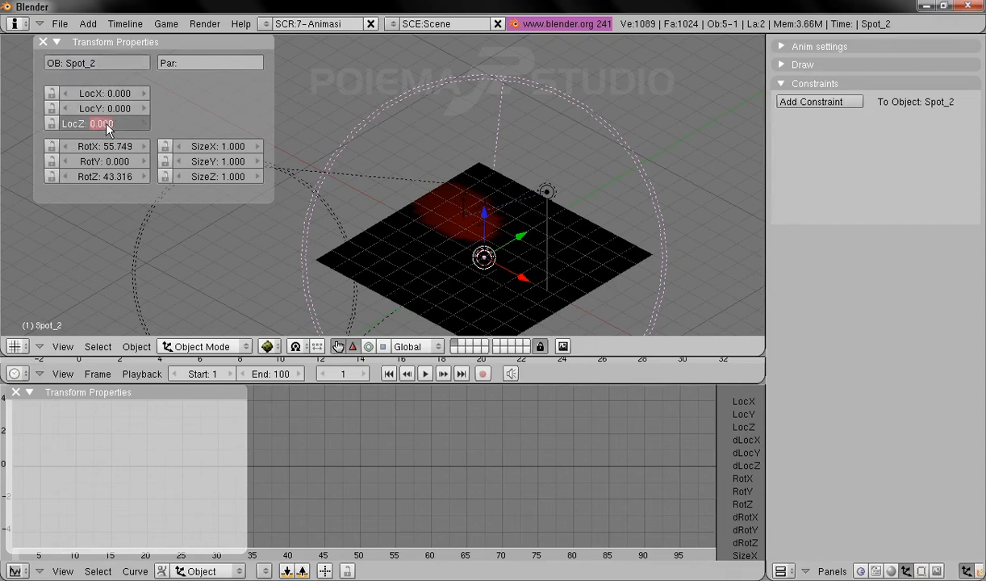
pyautogui.write('5')
pyautogui.press('Return')
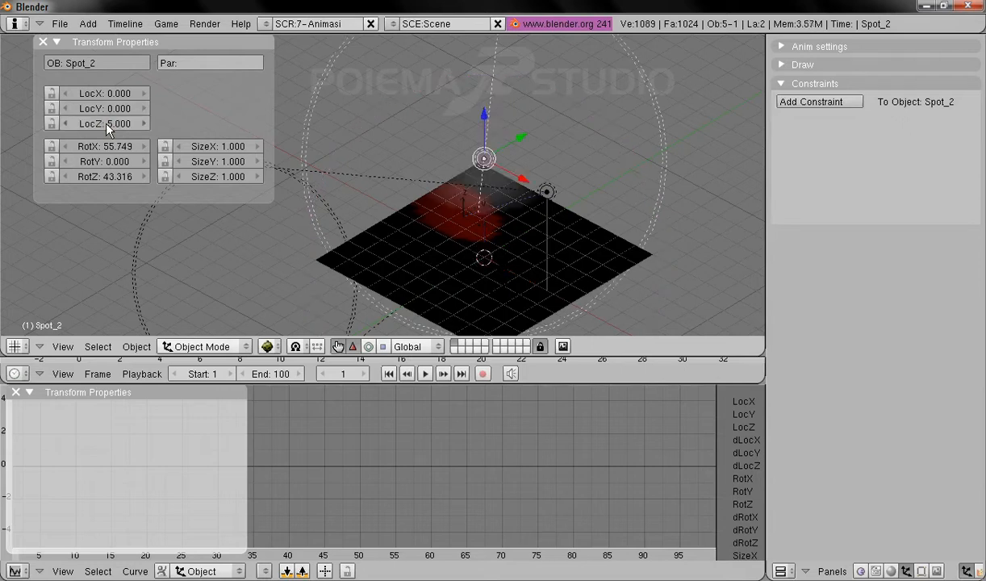
pyautogui.click(111, 146)
pyautogui.write('0')
pyautogui.press('Tab')
pyautogui.press('Tab')
pyautogui.write('0')
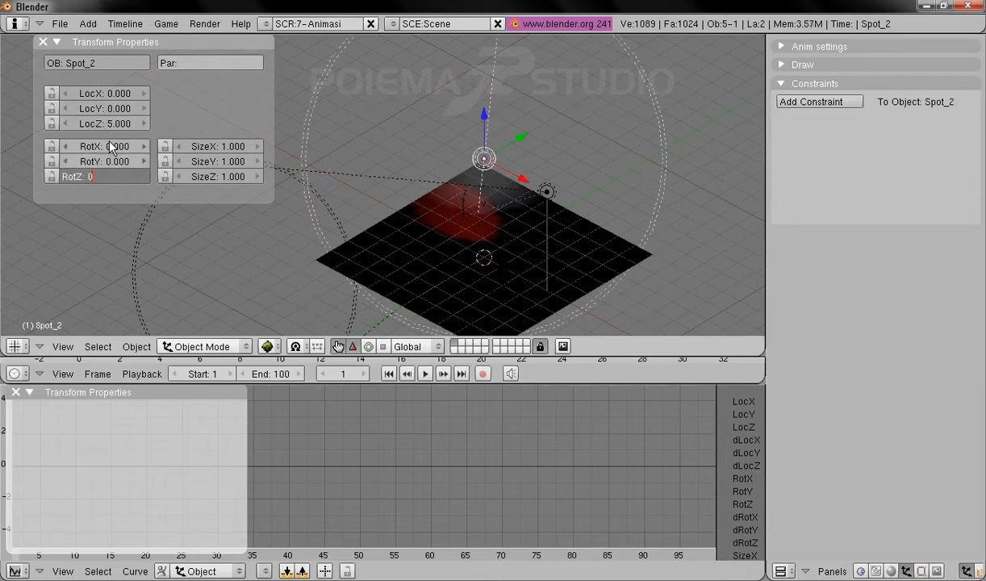
pyautogui.press('Return')
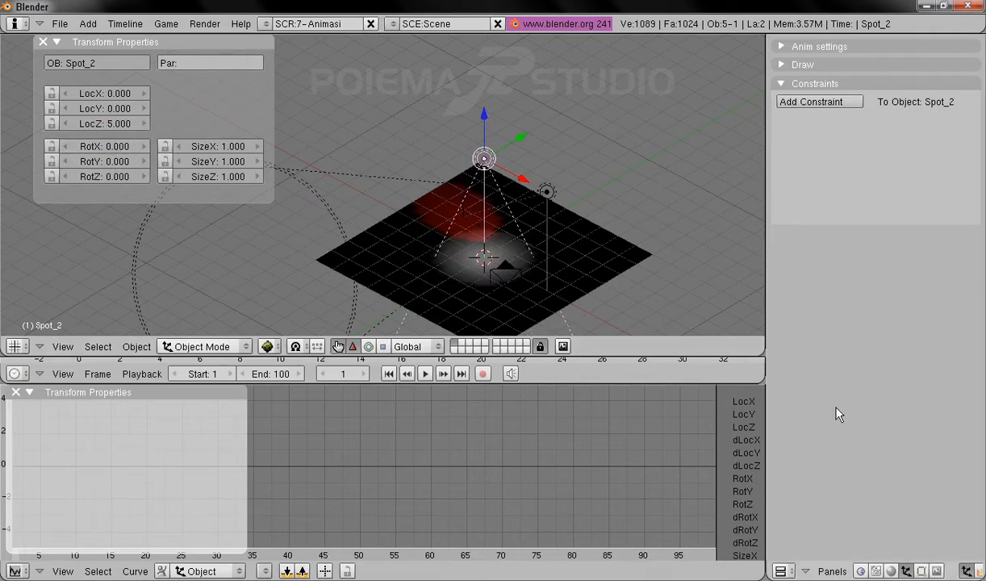
# - Give the Spot_2 lamp a yellow colour (R 0.970, G 1.000, B 0.000) and set its SpotSi to 30
pyautogui.click(891, 570)
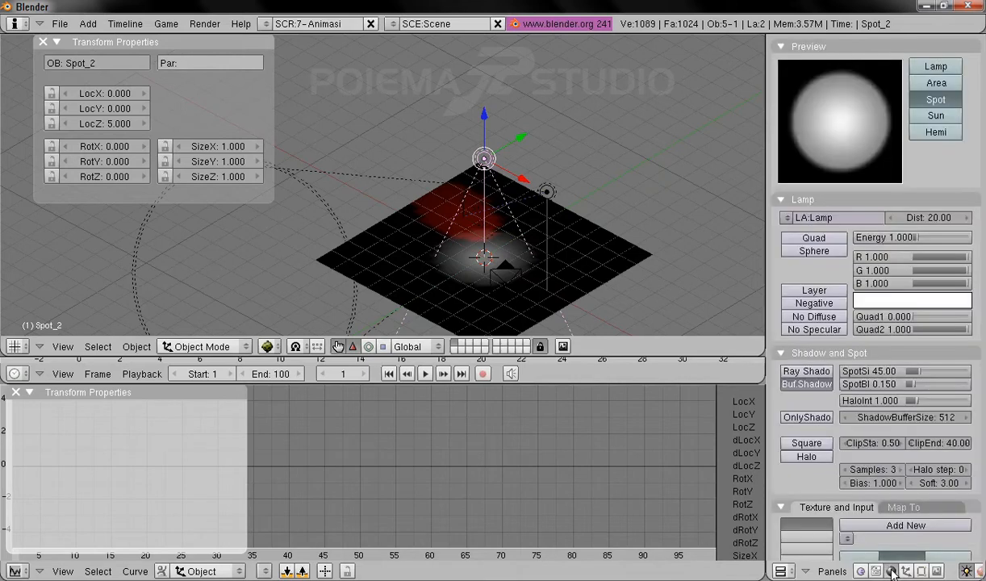
pyautogui.click(907, 305)
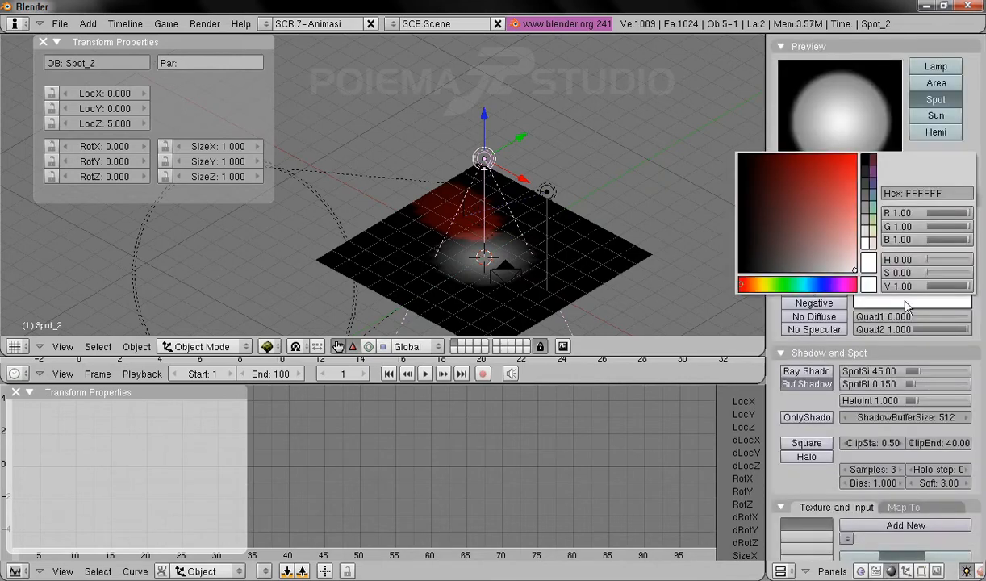
pyautogui.click(759, 284)
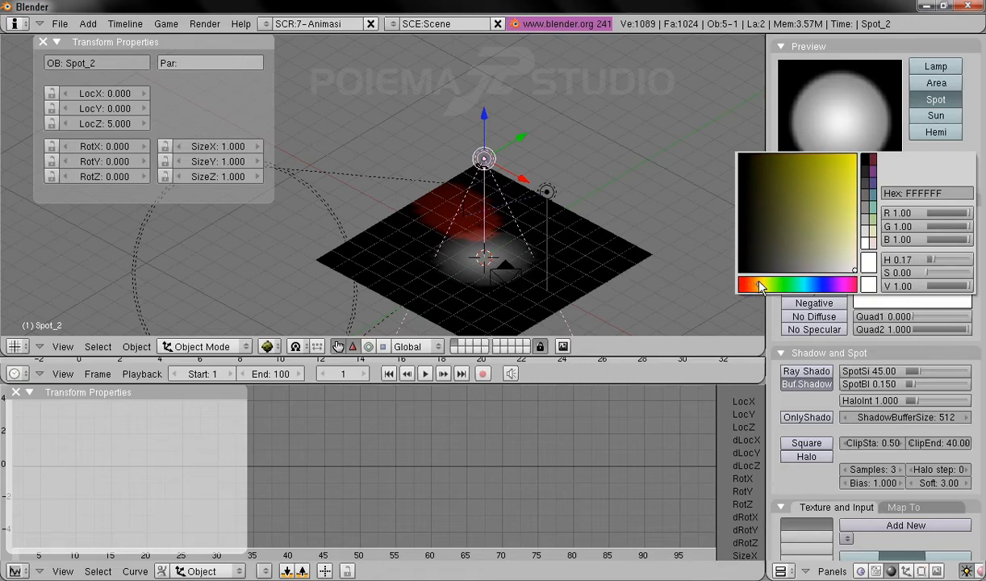
pyautogui.click(853, 157)
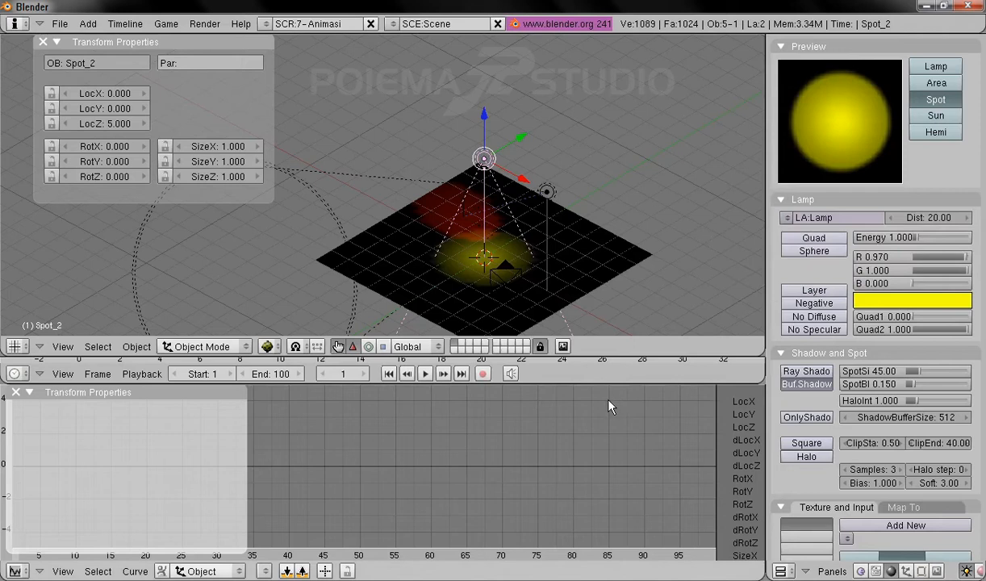
pyautogui.click(877, 373)
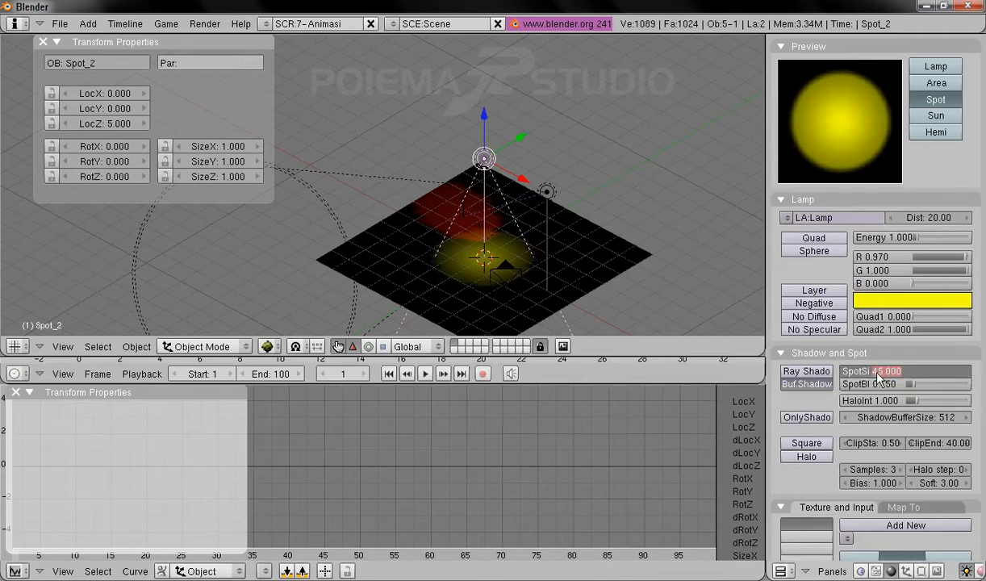
pyautogui.write('30')
pyautogui.press('Return')
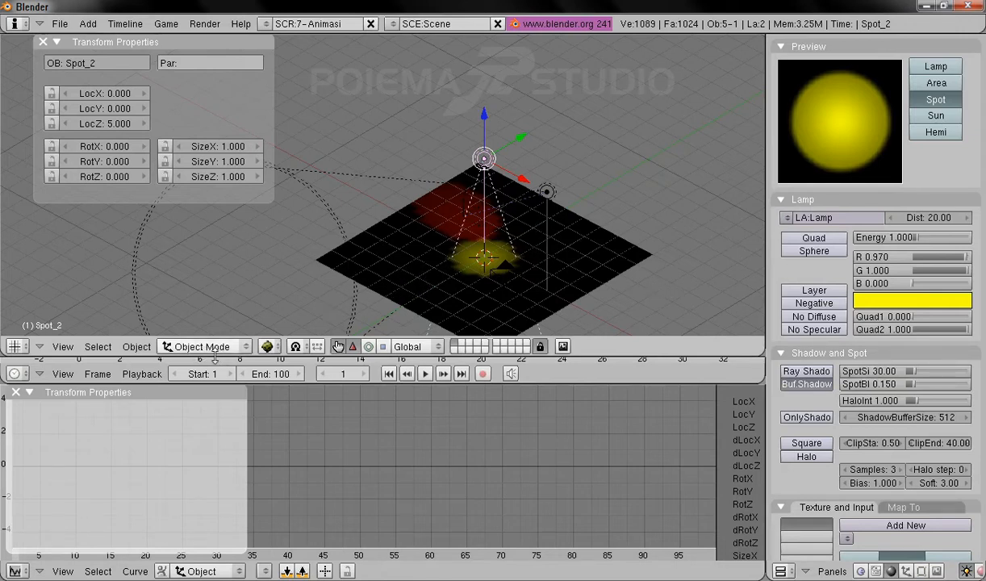
# - Add an empty to the scene and name it Spot_2_target
pyautogui.click(87, 23)
pyautogui.click(113, 115)
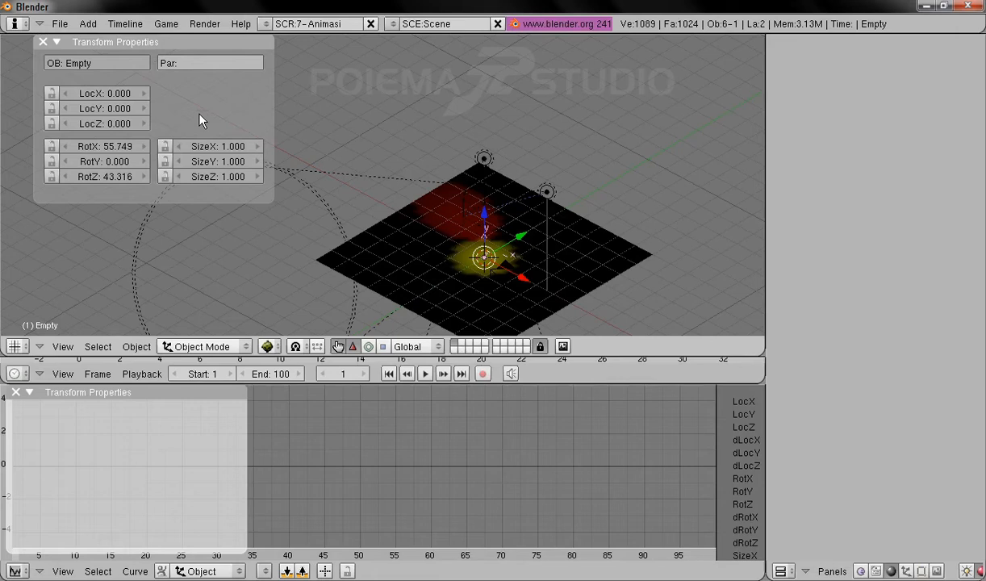
pyautogui.click(122, 68)
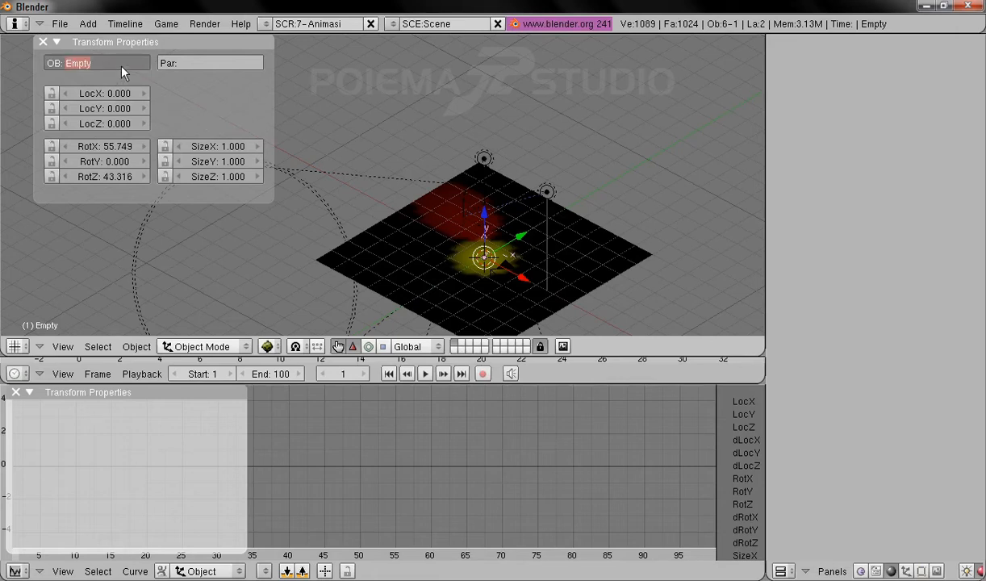
pyautogui.write('Spot_2_target')
pyautogui.press('Return')
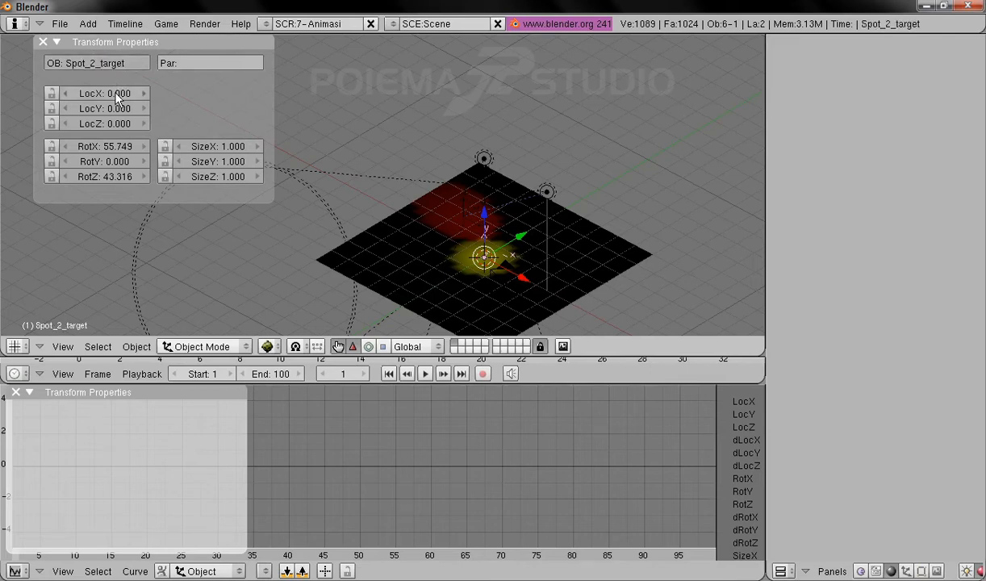
# - Set the RotX and RotZ of Spot_2_target to 0
pyautogui.click(114, 146)
pyautogui.write('0')
pyautogui.press('Tab')
pyautogui.press('Tab')
pyautogui.write('0')
pyautogui.press('Return')
# - Add a Track To constraint to the Spot_2 lamp with To -Z, Up Y and Spot_2_target as the target object
pyautogui.rightClick(485, 157)
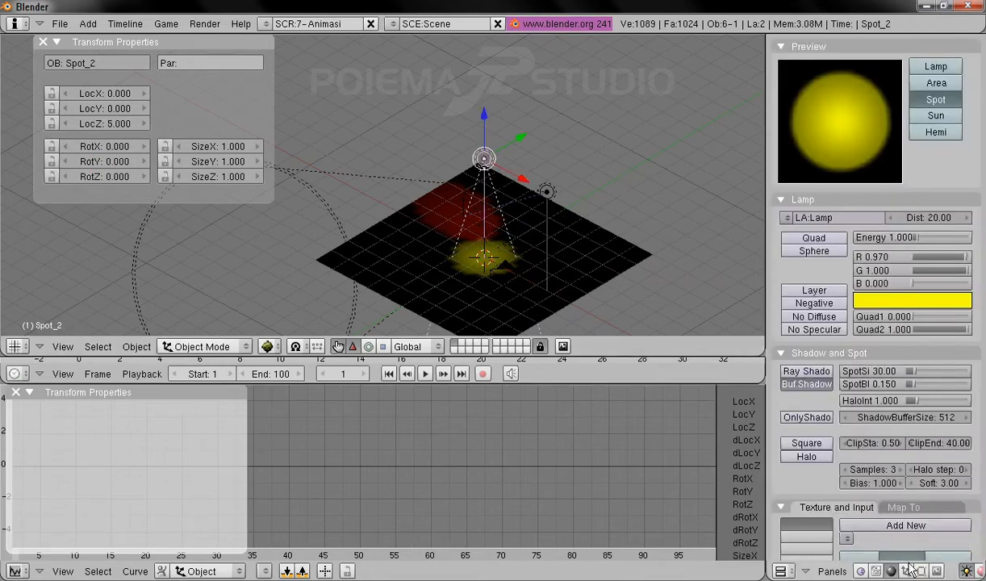
pyautogui.click(906, 570)
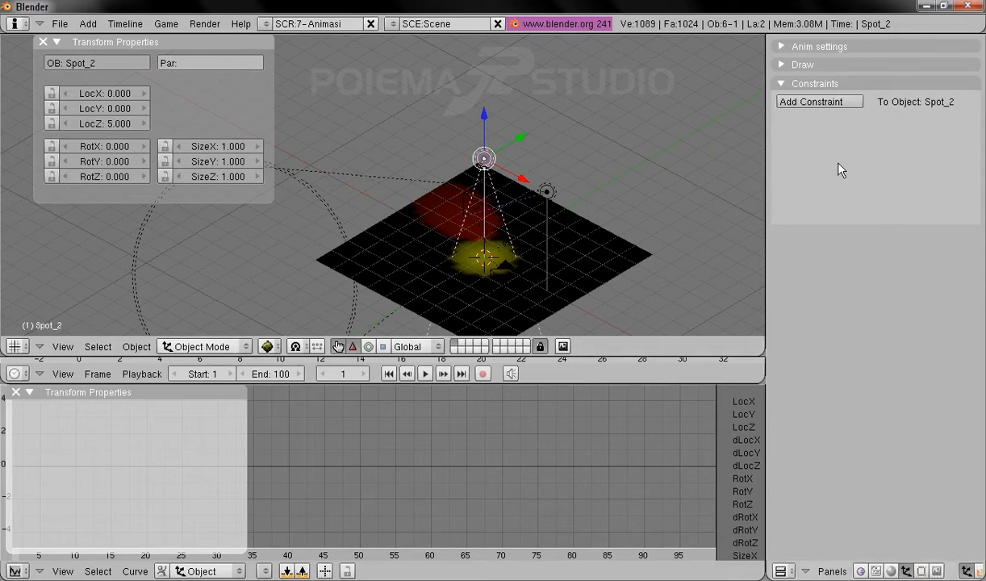
pyautogui.click(803, 104)
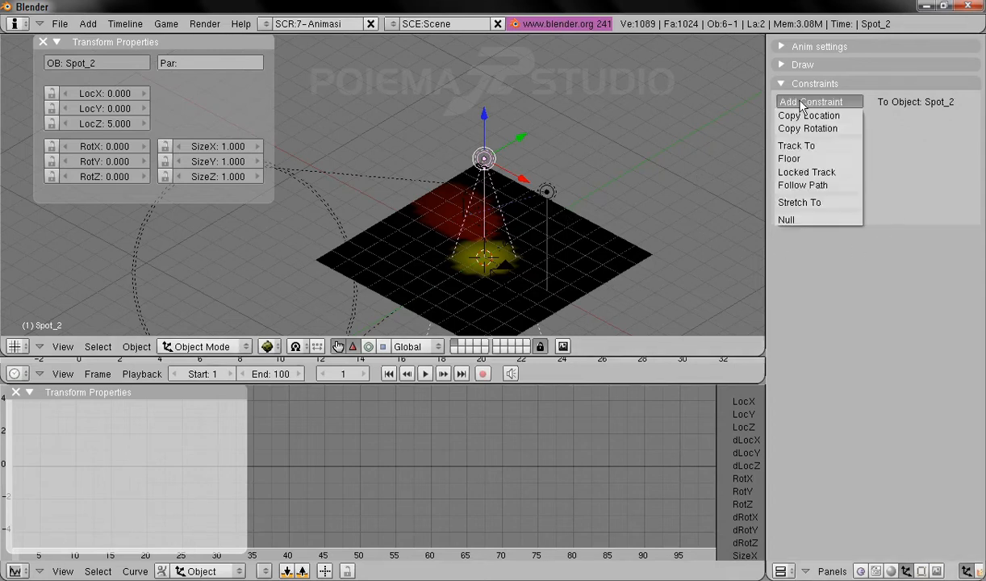
pyautogui.click(818, 147)
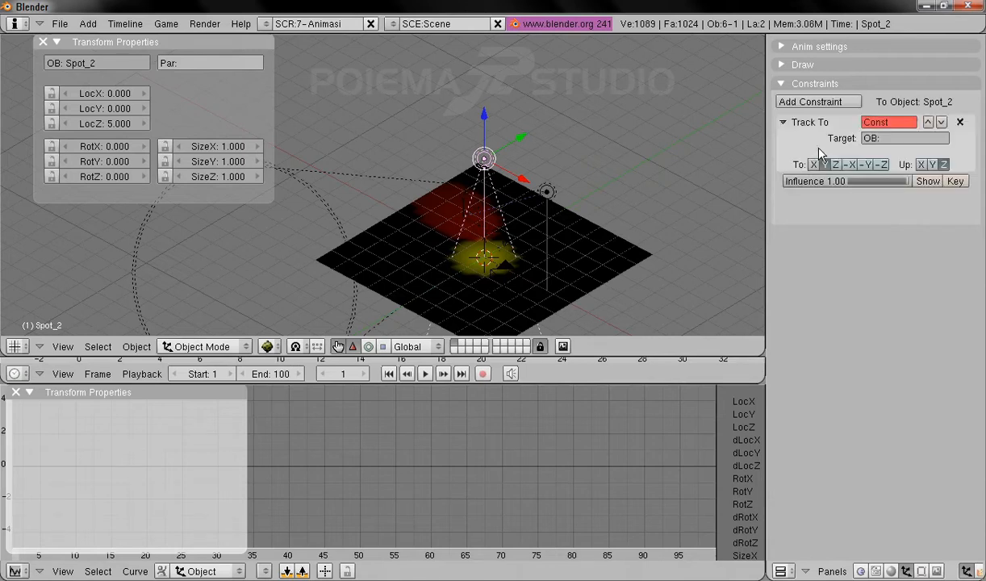
pyautogui.click(883, 164)
pyautogui.click(930, 165)
pyautogui.click(938, 140)
pyautogui.write('S')
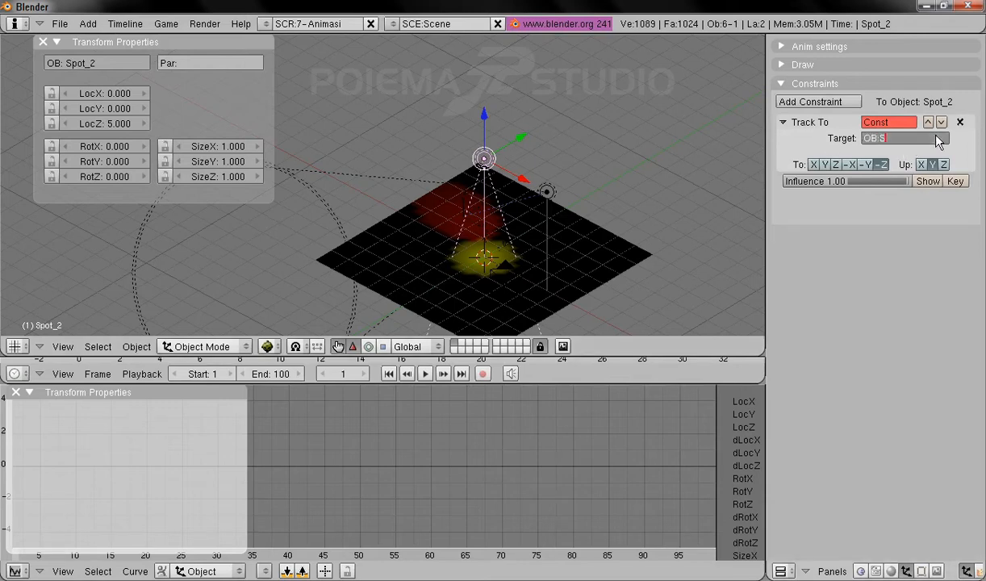
pyautogui.write('pot_2_target')
pyautogui.press('Return')
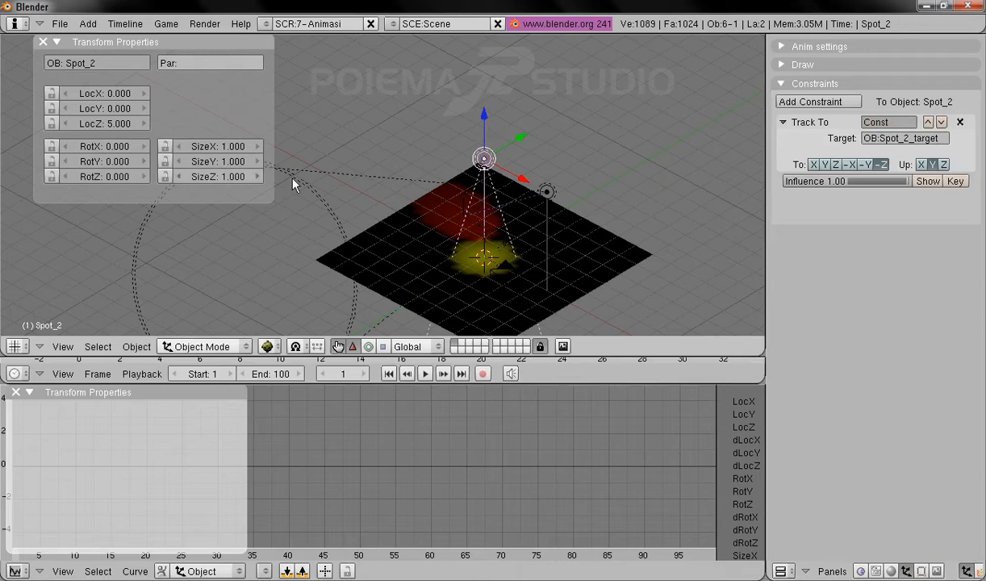
# - Raise the Spot_2 lamp along Z to a height of about LocZ 7.26
pyautogui.moveTo(478, 130); pyautogui.dragTo(479, 86)
pyautogui.rightClick(494, 252)
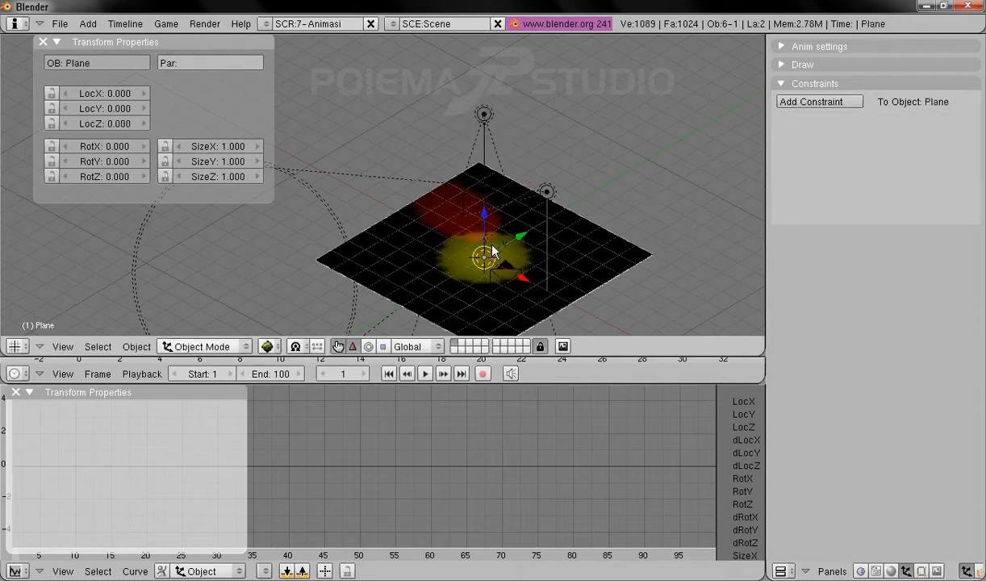
pyautogui.press('g')
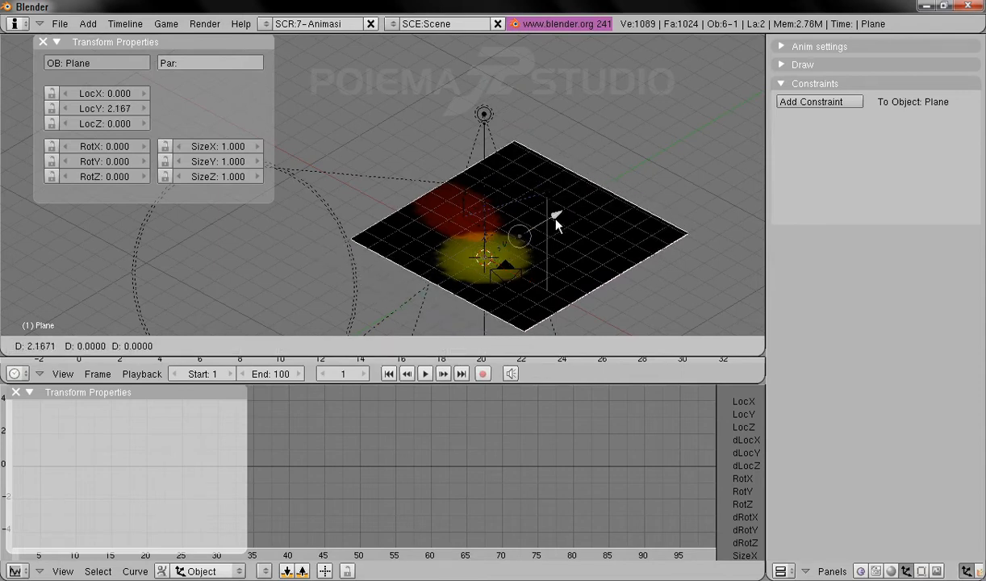
pyautogui.press('Escape')
# - Move the Spot_2_target empty along the Y axis to about LocY -2.72
pyautogui.rightClick(486, 261)
pyautogui.moveTo(520, 236); pyautogui.dragTo(469, 271)
pyautogui.keyDown('shift'); pyautogui.moveTo(571, 292); pyautogui.dragTo(627, 235, button='middle'); pyautogui.keyUp('shift')
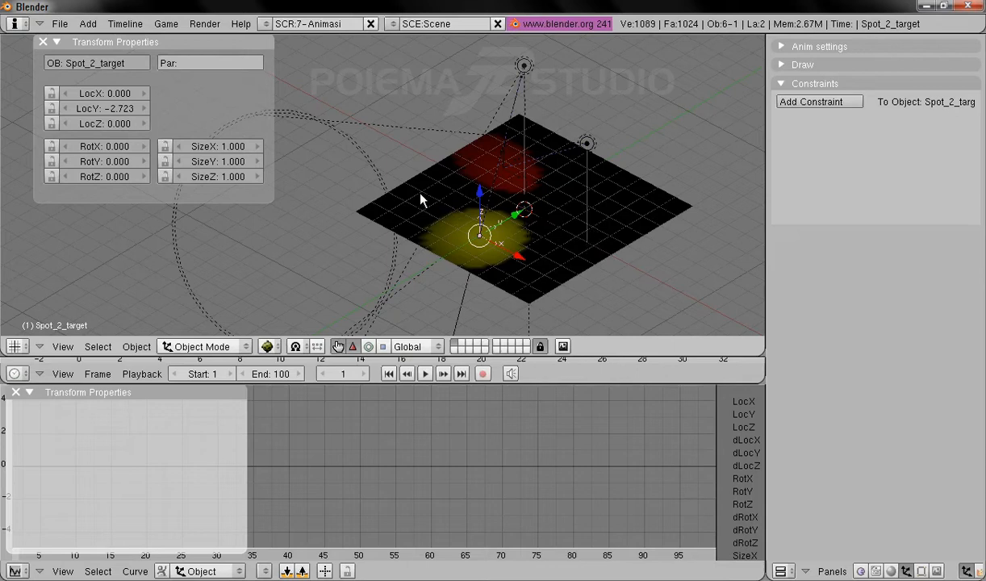
# - Select the Spot_target empty with the viewport in wireframe display and restore the lit display of the plane
pyautogui.rightClick(595, 252)
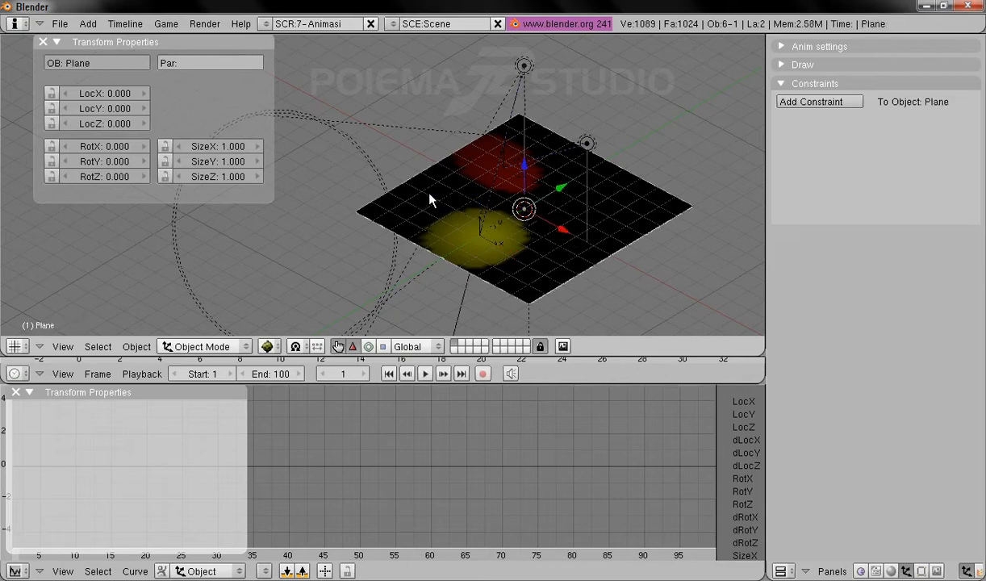
pyautogui.click(267, 346)
pyautogui.click(297, 316)
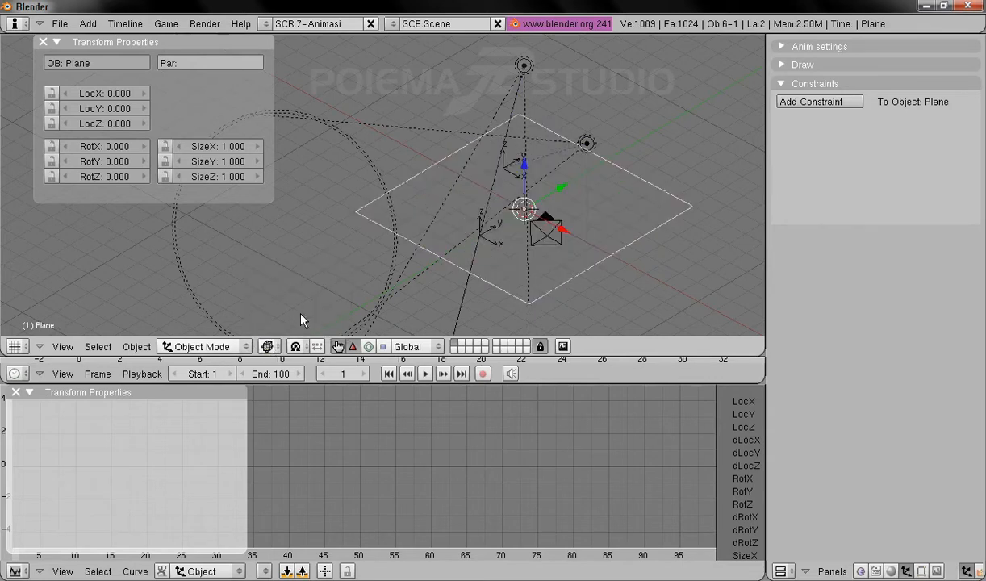
pyautogui.rightClick(501, 166)
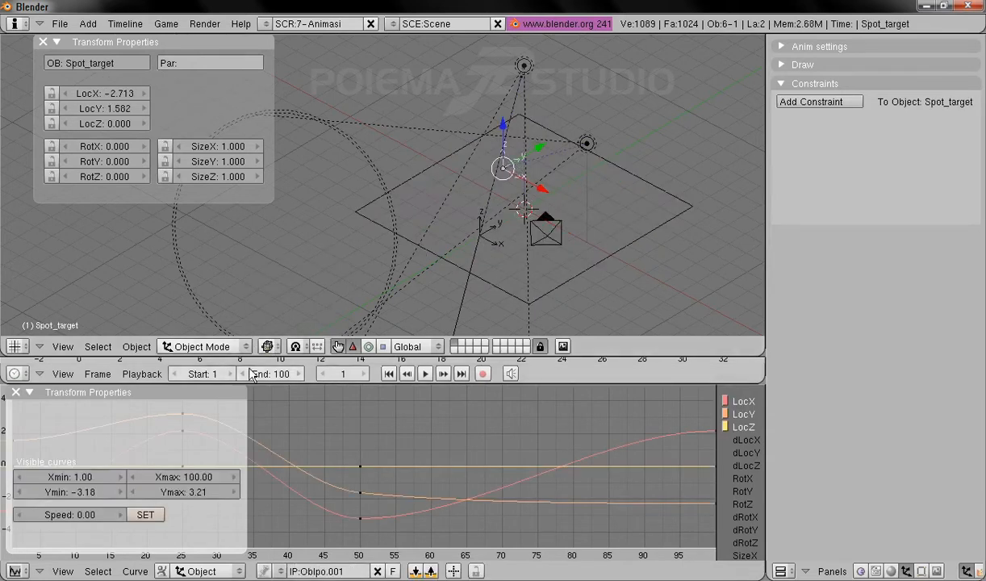
pyautogui.click(269, 346)
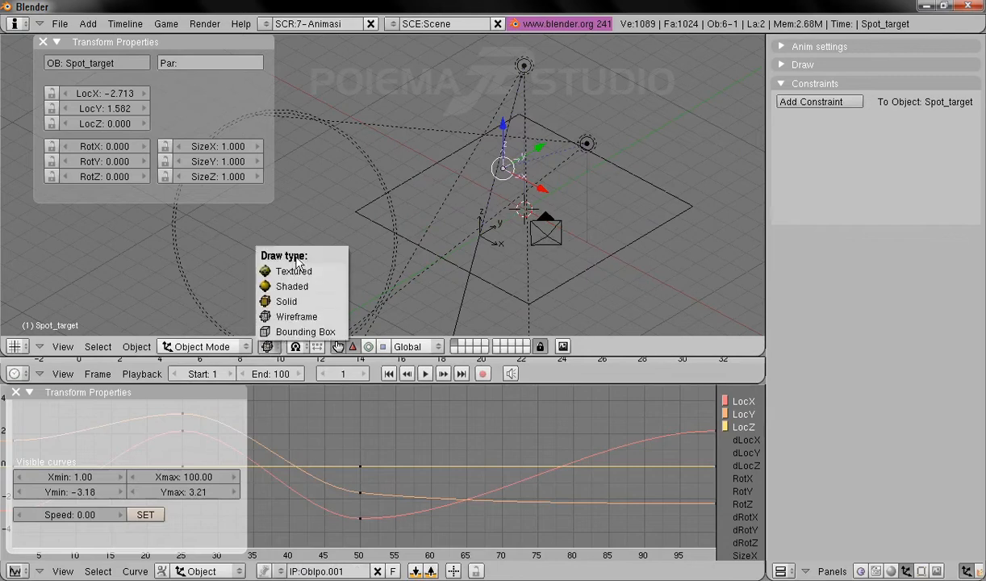
pyautogui.click(287, 284)
# - Move the Spot_target empty across the plane to about LocX 1.40, LocY 2.84 to test the red spot's tracking
pyautogui.moveTo(540, 157); pyautogui.dragTo(556, 233)
pyautogui.click(529, 205)
pyautogui.press('g')
pyautogui.click(631, 172)
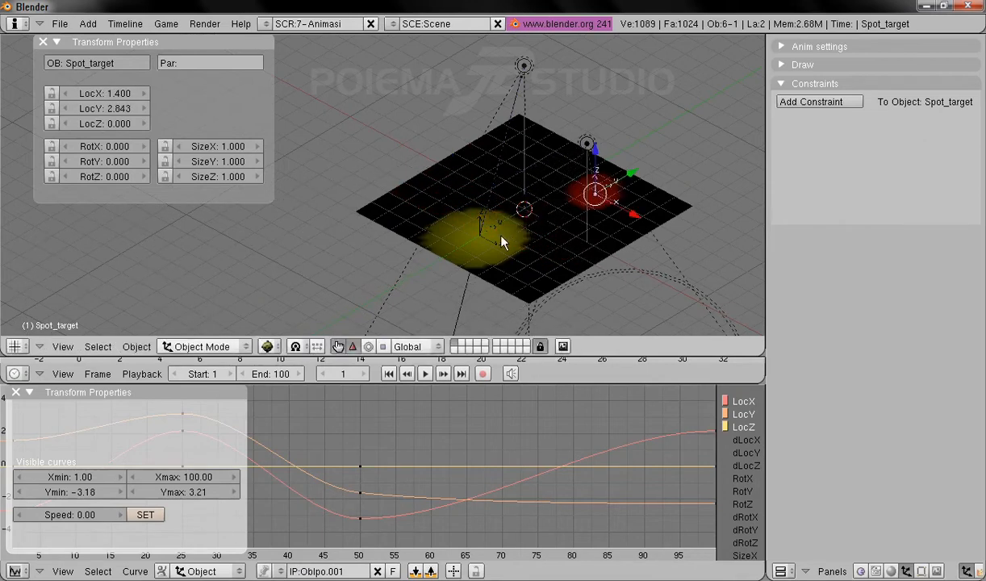
# - Move the Spot_2_target empty along X and Y to about LocX -1.11, LocY -0.86 to test the yellow spot's tracking
pyautogui.rightClick(502, 247)
pyautogui.rightClick(497, 244)
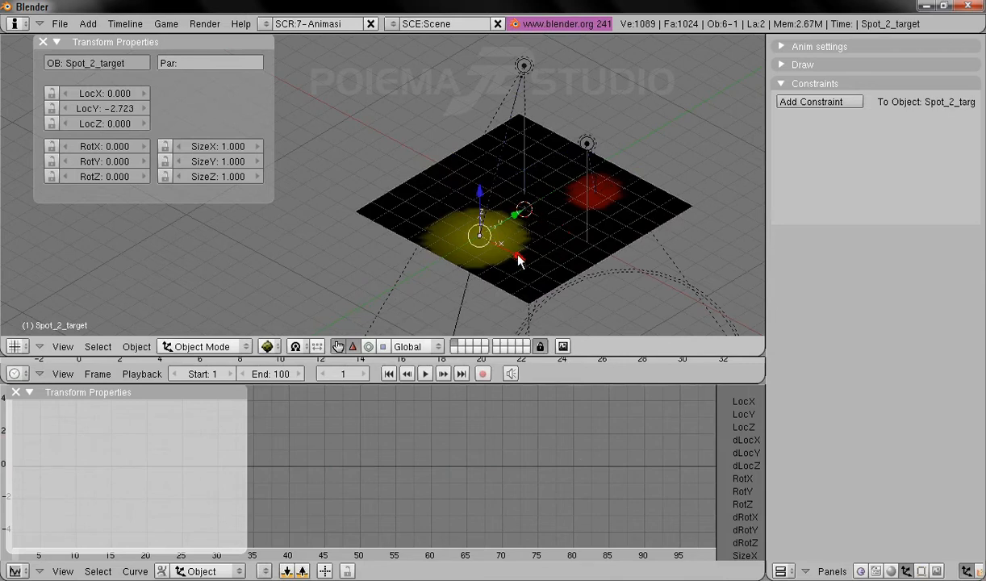
pyautogui.press('g')
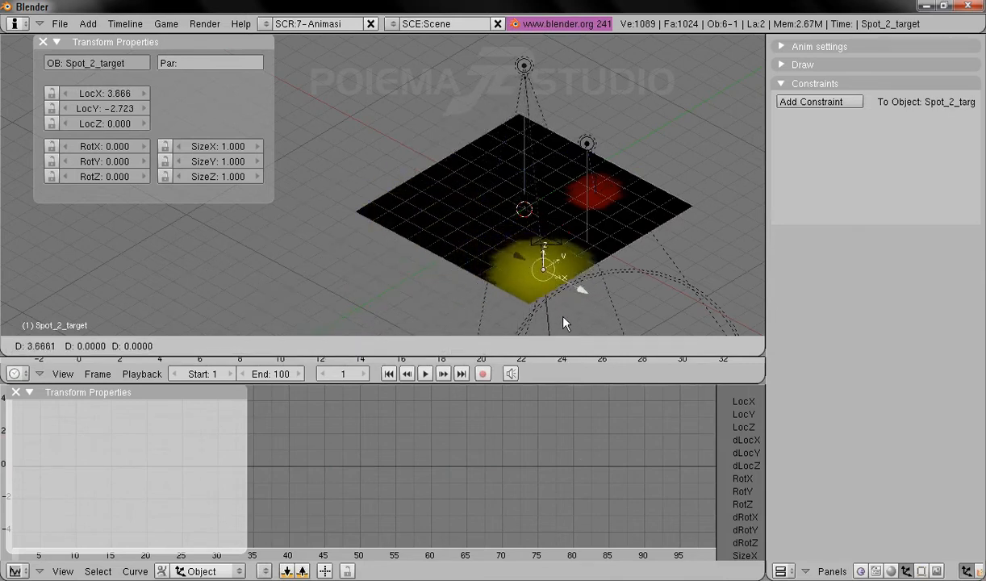
pyautogui.click(486, 256)
pyautogui.press('g')
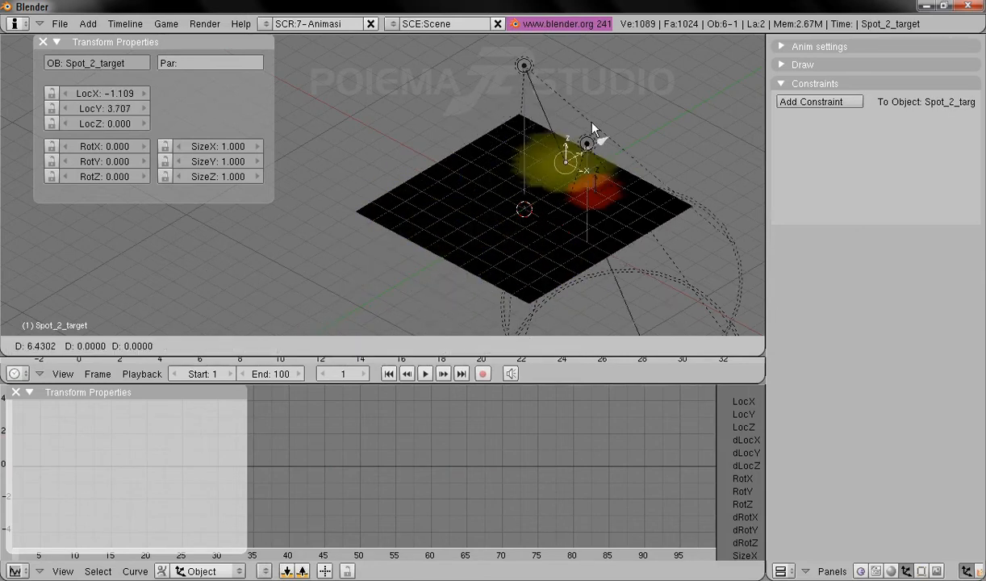
pyautogui.click(562, 182)
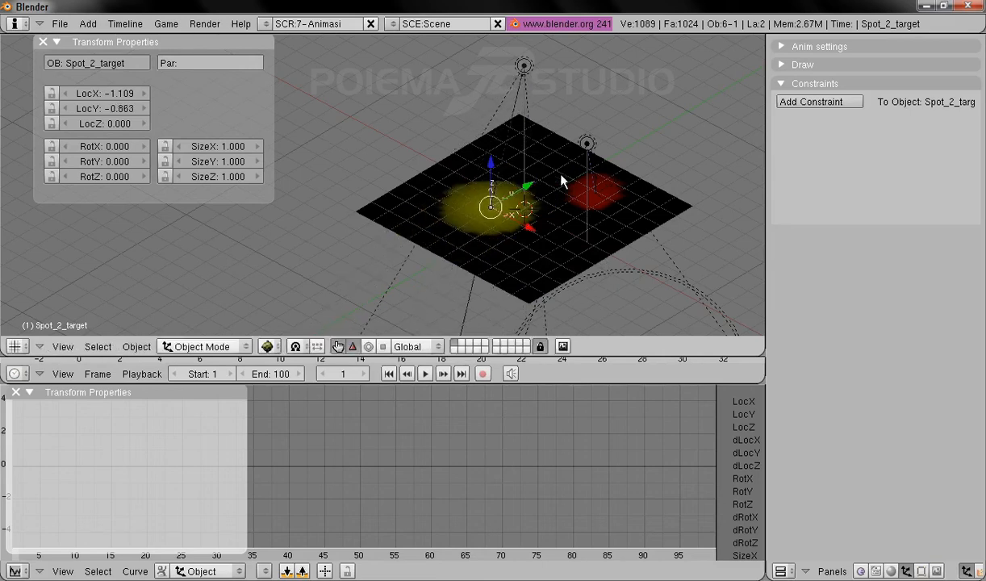
# - Move the Spot_target empty repeatedly around the plane, ending at about LocX 1.86, LocY -1.68
pyautogui.rightClick(598, 196)
pyautogui.press('g')
pyautogui.click(632, 227)
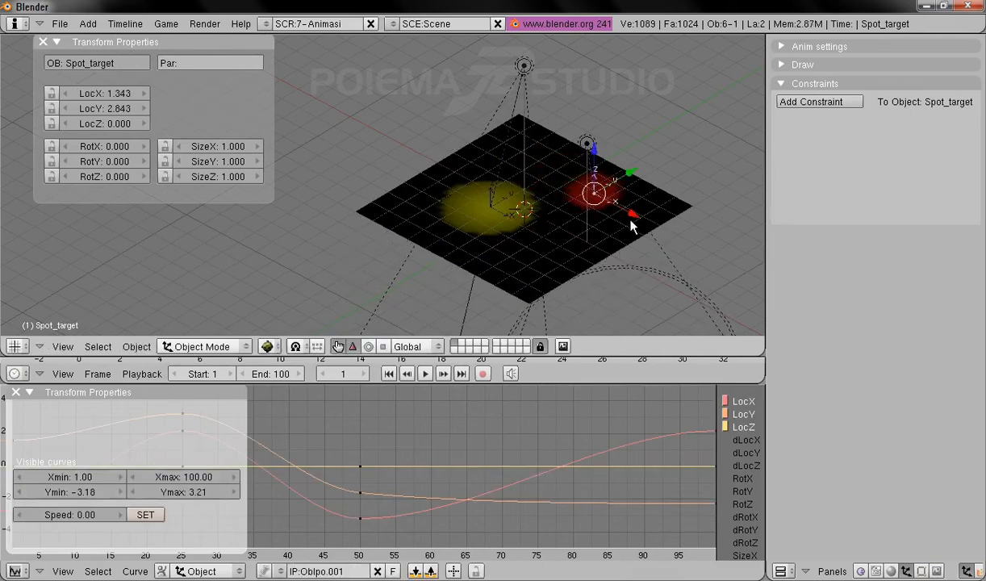
pyautogui.press('g')
pyautogui.click(568, 258)
pyautogui.press('g')
pyautogui.click(546, 284)
pyautogui.press('g')
pyautogui.click(571, 246)
pyautogui.press('g')
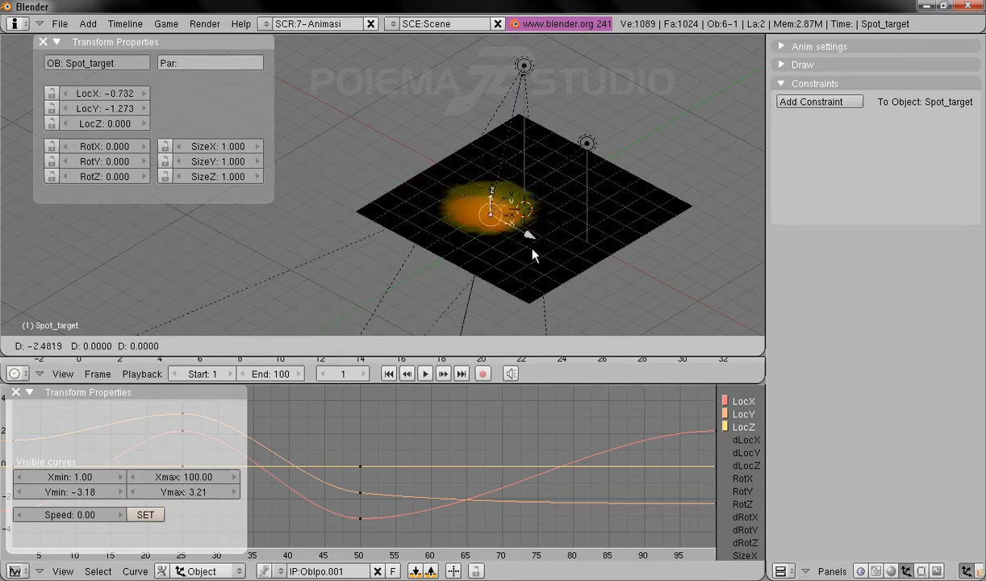
pyautogui.click(556, 266)
pyautogui.press('g')
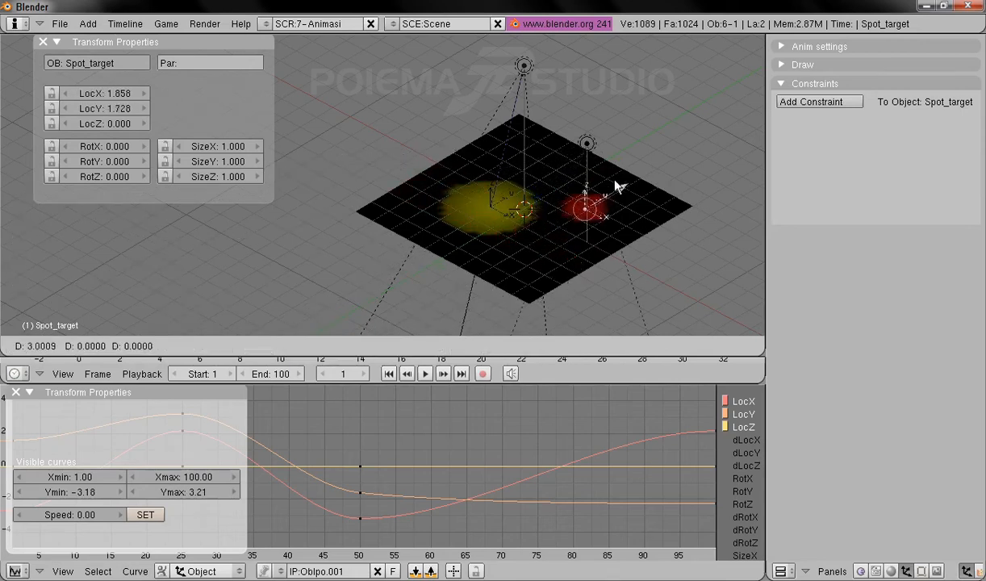
pyautogui.click(568, 220)
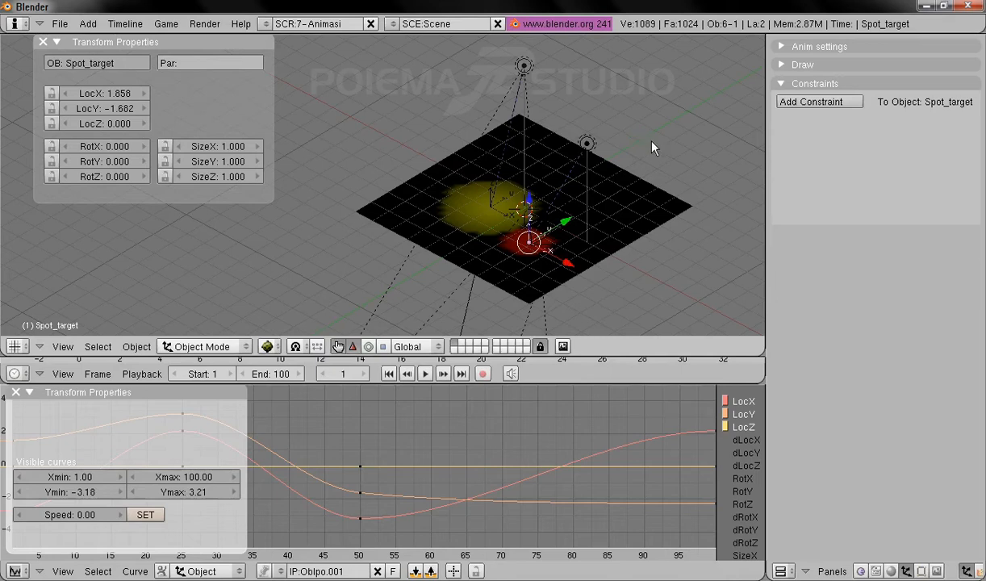
# - Try to rotate the constrained Spot_2 lamp with the rotation manipulator to about RotX 44.9, RotZ 10.6
pyautogui.rightClick(526, 69)
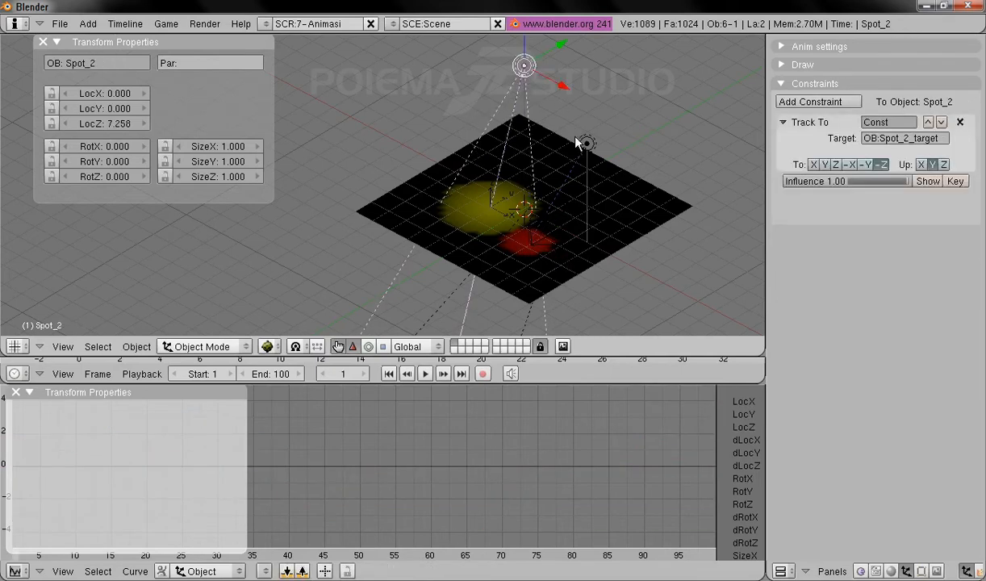
pyautogui.keyDown('shift'); pyautogui.scroll(1, 572, 138); pyautogui.keyUp('shift')
pyautogui.click(369, 346)
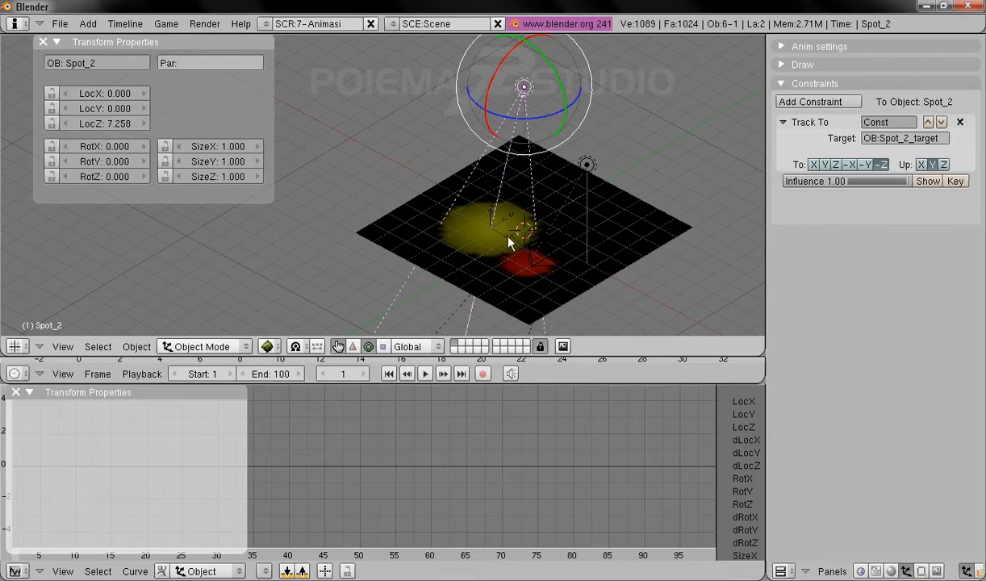
pyautogui.moveTo(474, 87); pyautogui.dragTo(575, 139)
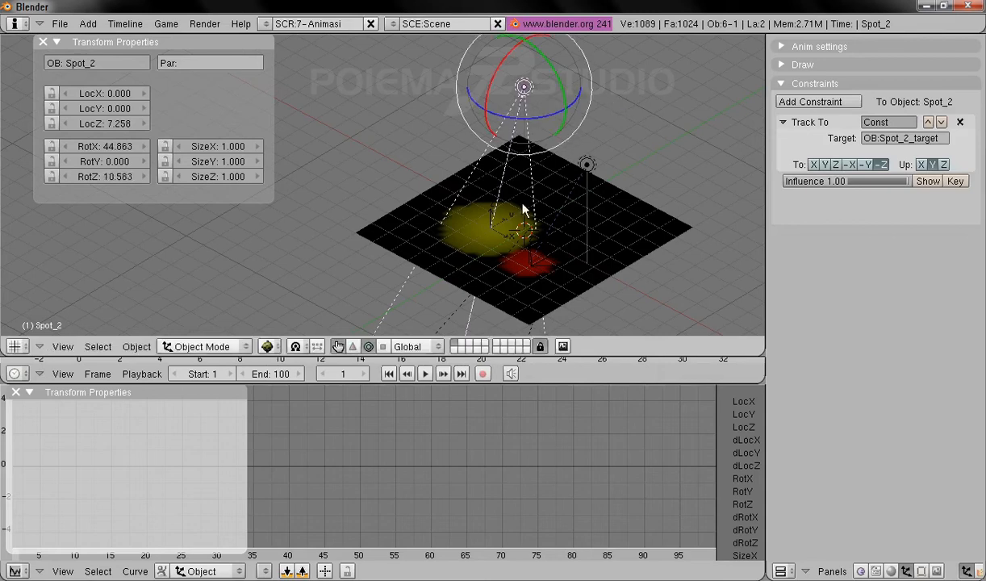
# - Move the Spot_2_target empty with the translate manipulator to about LocX -0.68, LocY 0.83
pyautogui.rightClick(508, 236)
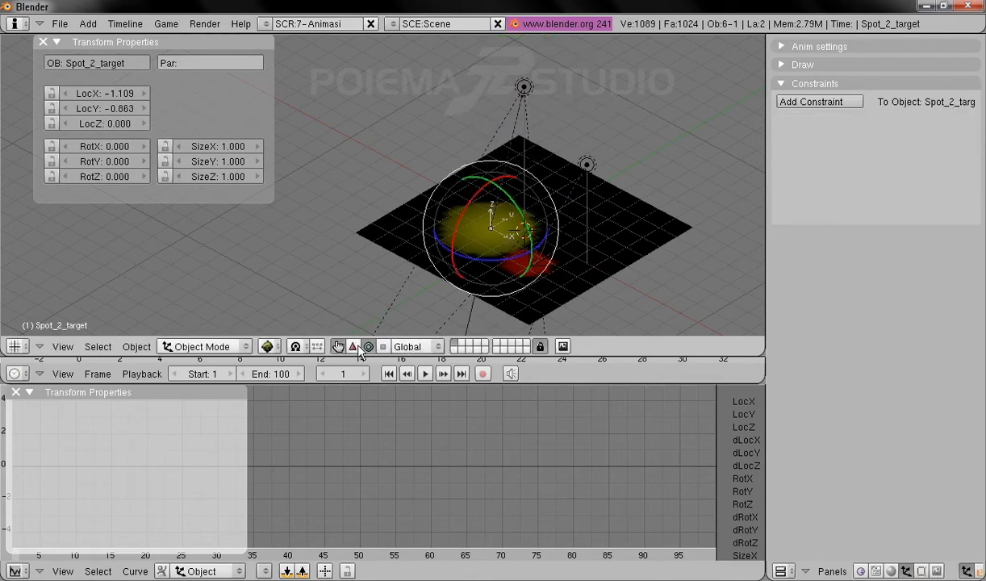
pyautogui.click(353, 346)
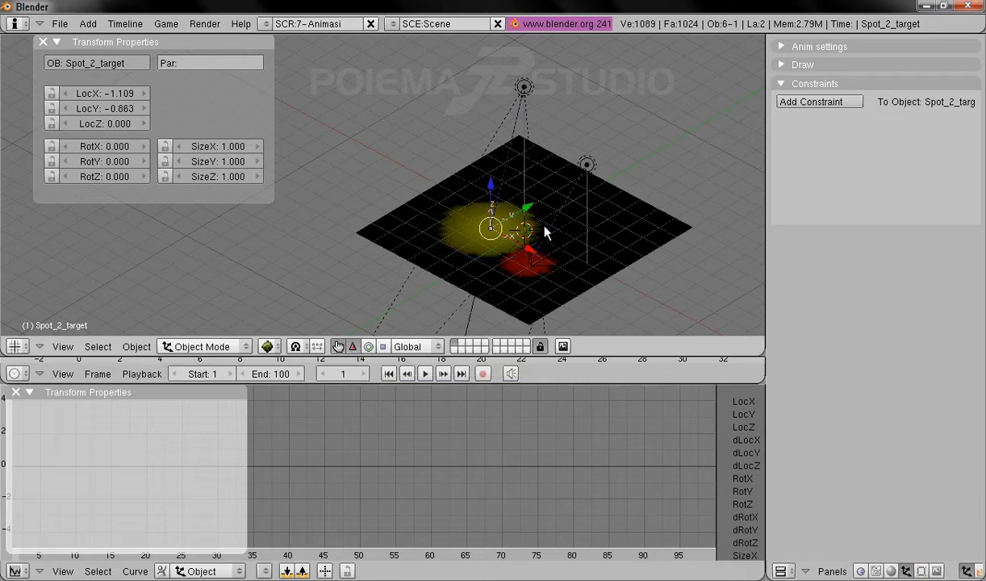
pyautogui.moveTo(517, 208); pyautogui.dragTo(567, 232)
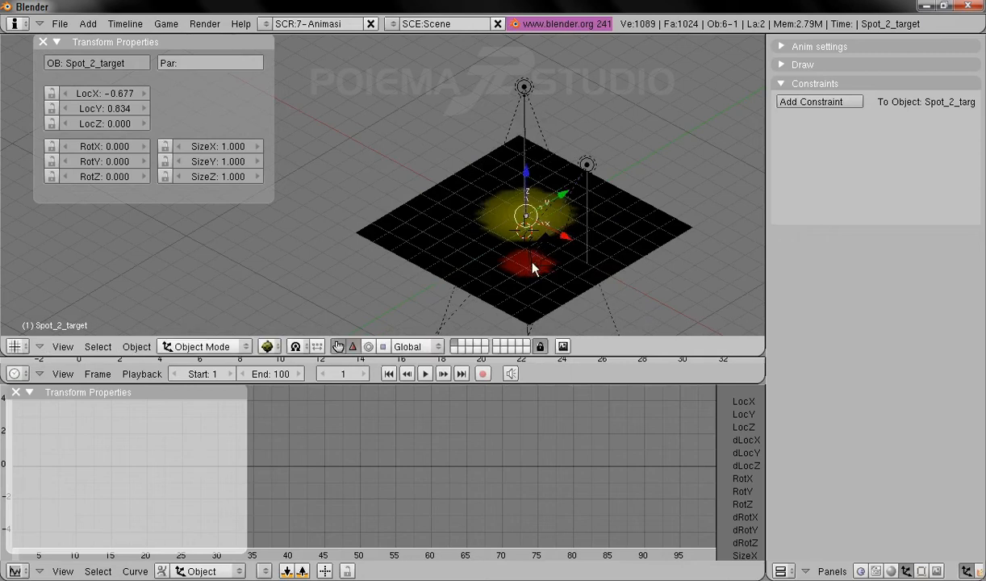
# - Move the Spot_target empty into the yellow light area at about LocX -0.20, LocY 1.18
pyautogui.rightClick(532, 268)
pyautogui.rightClick(508, 265)
pyautogui.moveTo(508, 264); pyautogui.dragTo(545, 260, button='middle')
pyautogui.rightClick(553, 259)
pyautogui.rightClick(565, 260)
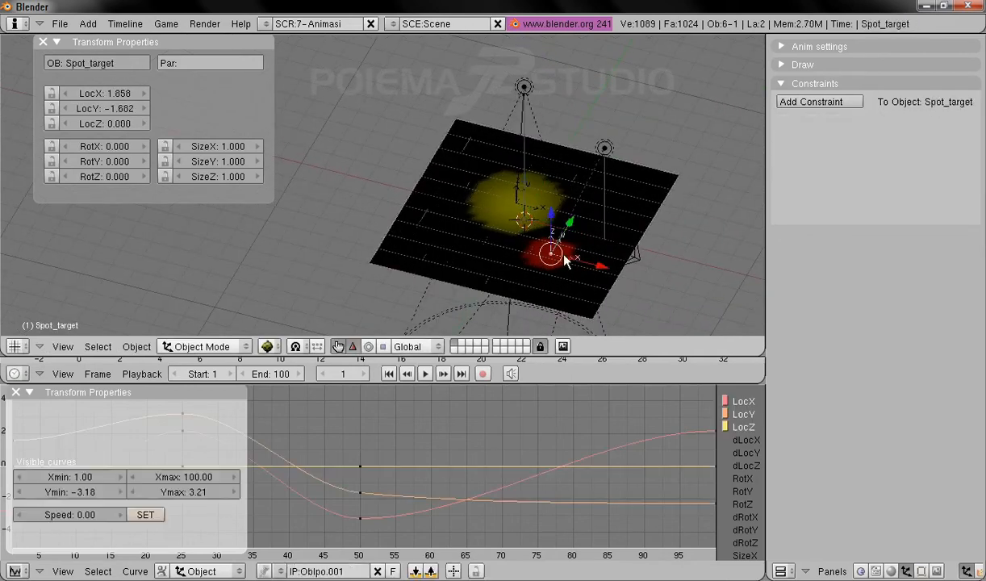
pyautogui.press('g')
pyautogui.rightClick(625, 213)
pyautogui.press('g')
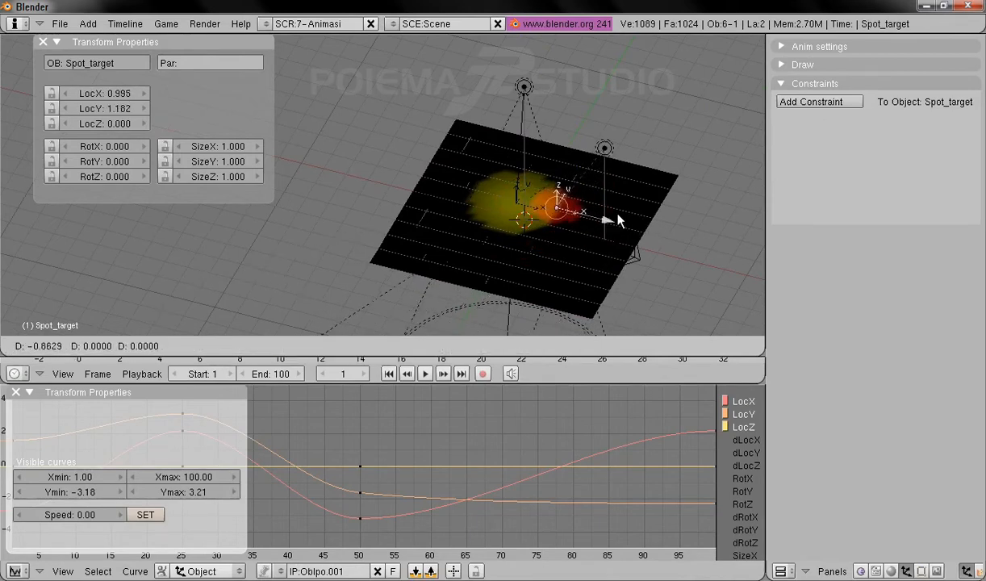
pyautogui.click(583, 220)
# - Shift the Spot_target empty along the X axis to about LocX 1.32 so the red light only partly overlaps the yellow
pyautogui.moveTo(645, 226); pyautogui.dragTo(417, 278, button='middle')
pyautogui.moveTo(385, 246); pyautogui.dragTo(650, 236, button='middle')
pyautogui.keyDown('shift'); pyautogui.moveTo(518, 265); pyautogui.dragTo(513, 230, button='middle'); pyautogui.keyUp('shift')
pyautogui.keyDown('ctrl'); pyautogui.moveTo(601, 226); pyautogui.dragTo(632, 263, button='middle'); pyautogui.keyUp('ctrl')
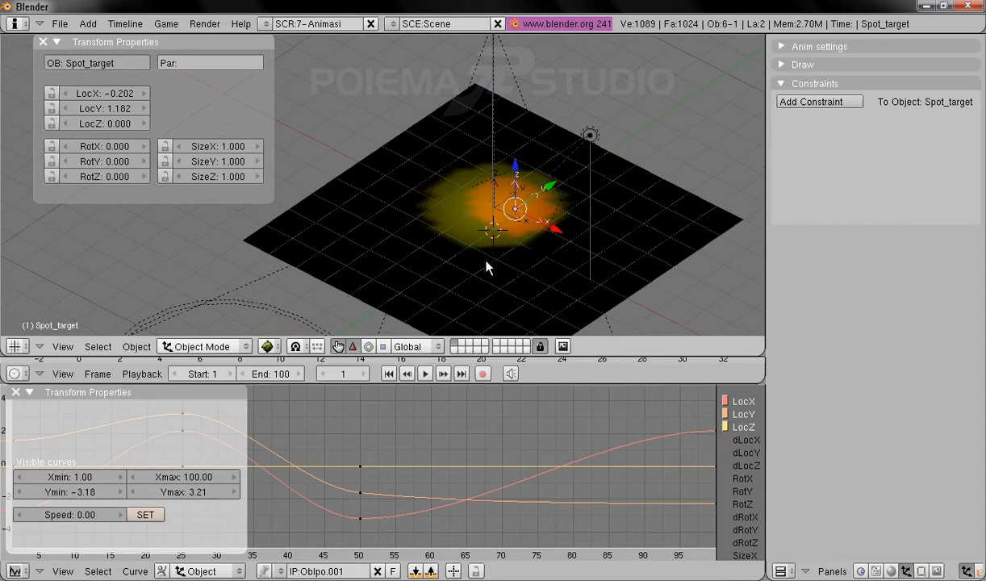
pyautogui.moveTo(535, 231); pyautogui.dragTo(595, 254)
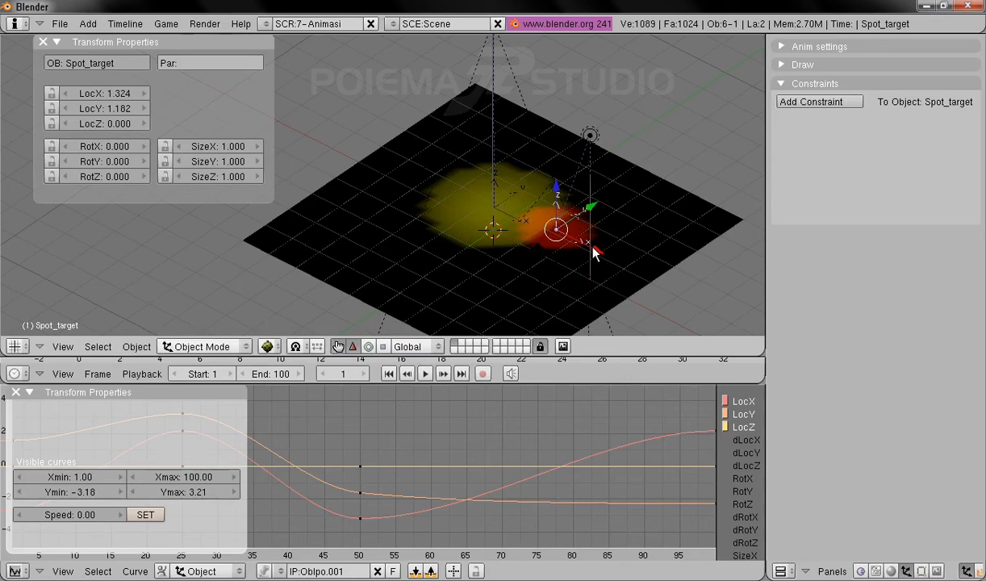
# - Delete the red spot lamp named Lamp from the scene and select its Spot_target empty
pyautogui.rightClick(591, 134)
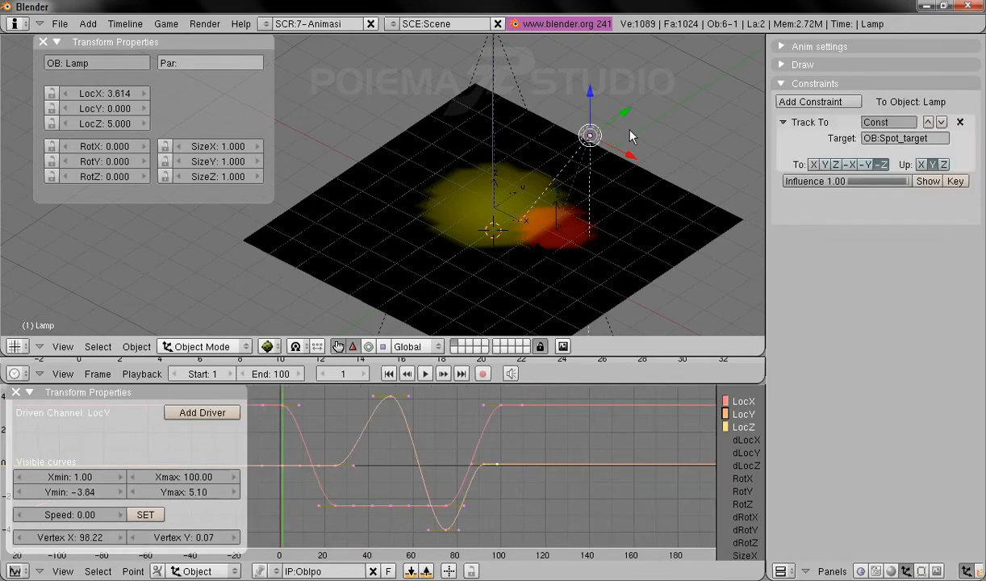
pyautogui.press('x')
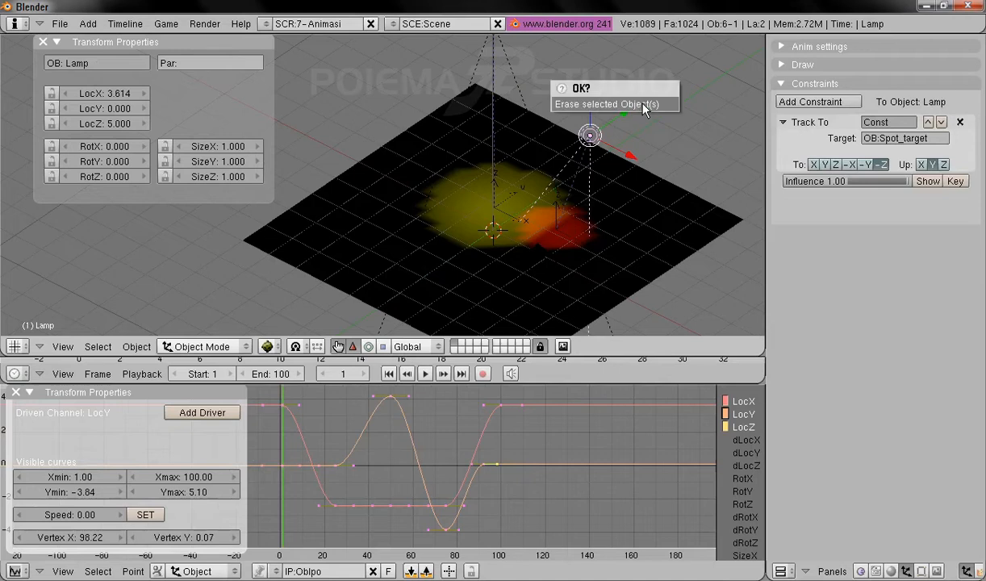
pyautogui.click(643, 106)
pyautogui.rightClick(555, 210)
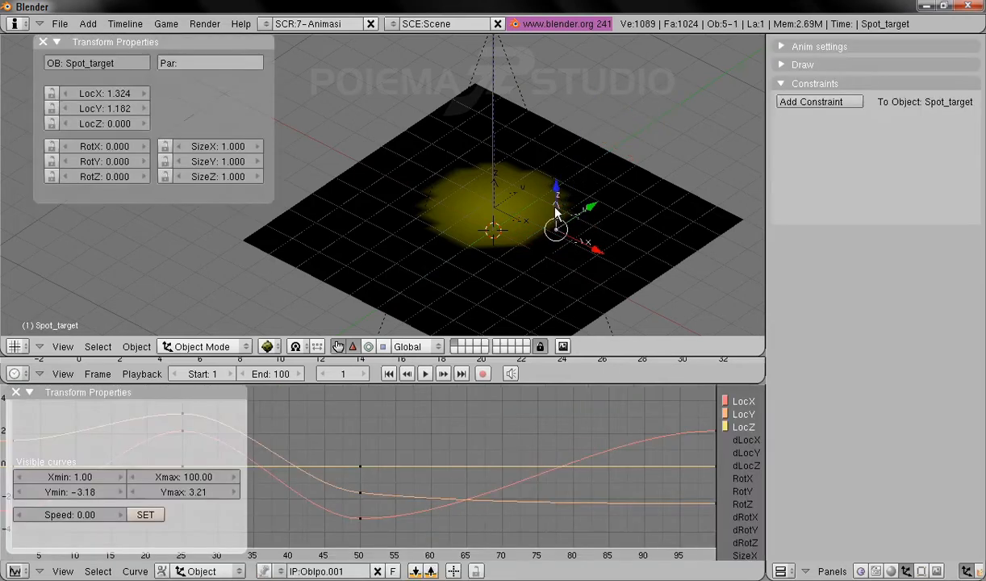
# - Select the Spot_target empty and switch the 3D view's draw type to Wireframe
pyautogui.rightClick(512, 197)
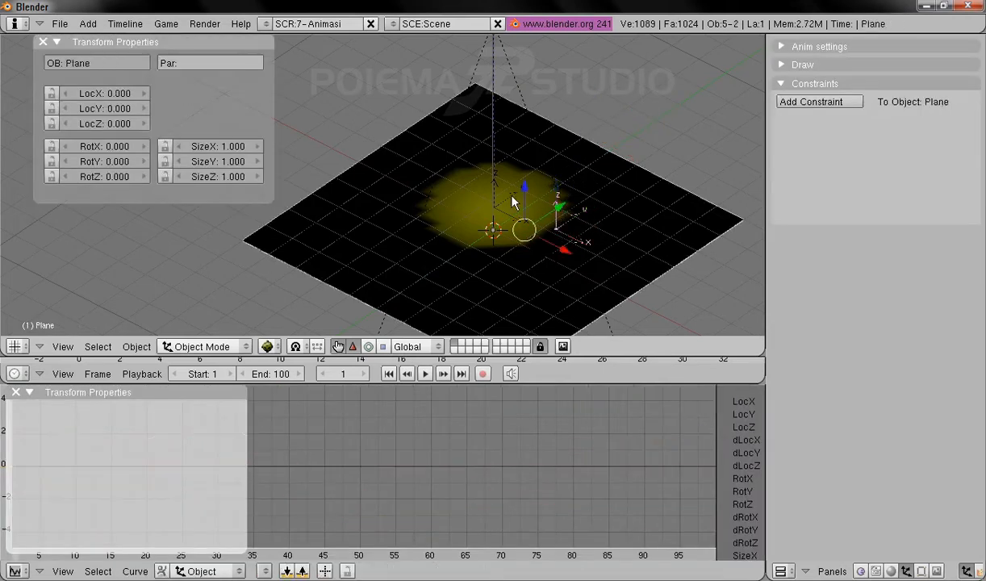
pyautogui.rightClick(570, 223)
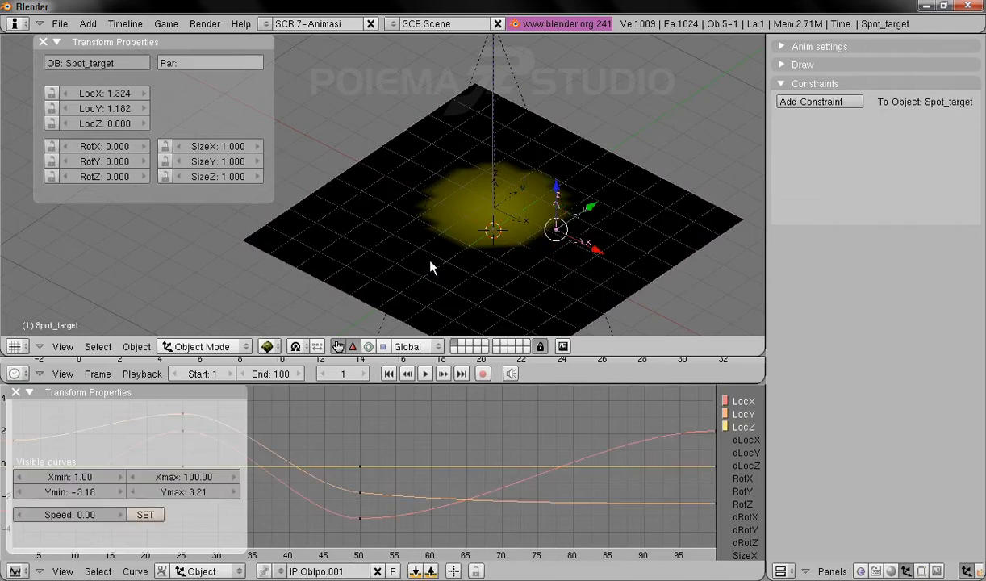
pyautogui.click(267, 346)
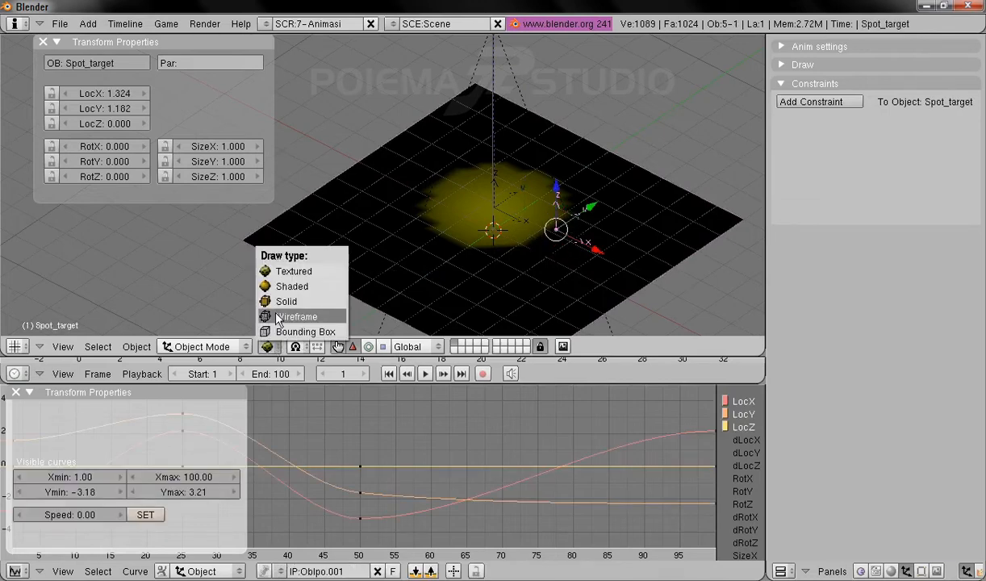
pyautogui.click(291, 316)
# - Add the other target empty and the Spot_2 lamp to the selection and erase all three objects
pyautogui.keyDown('shift'); pyautogui.rightClick(495, 207); pyautogui.keyUp('shift')
pyautogui.keyDown('shift'); pyautogui.moveTo(613, 173); pyautogui.dragTo(598, 215, button='middle'); pyautogui.keyUp('shift')
pyautogui.keyDown('shift'); pyautogui.rightClick(496, 107); pyautogui.keyUp('shift')
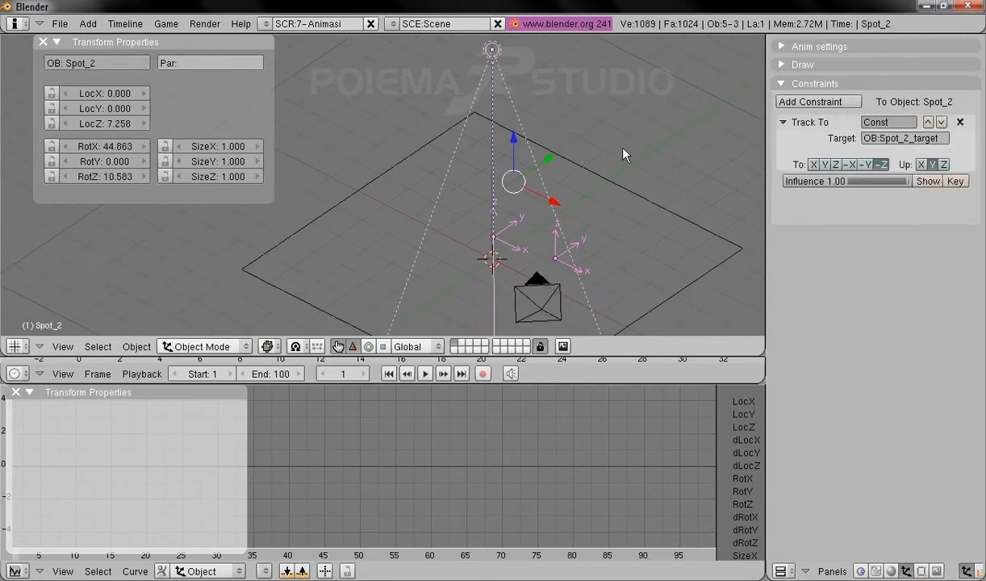
pyautogui.press('x')
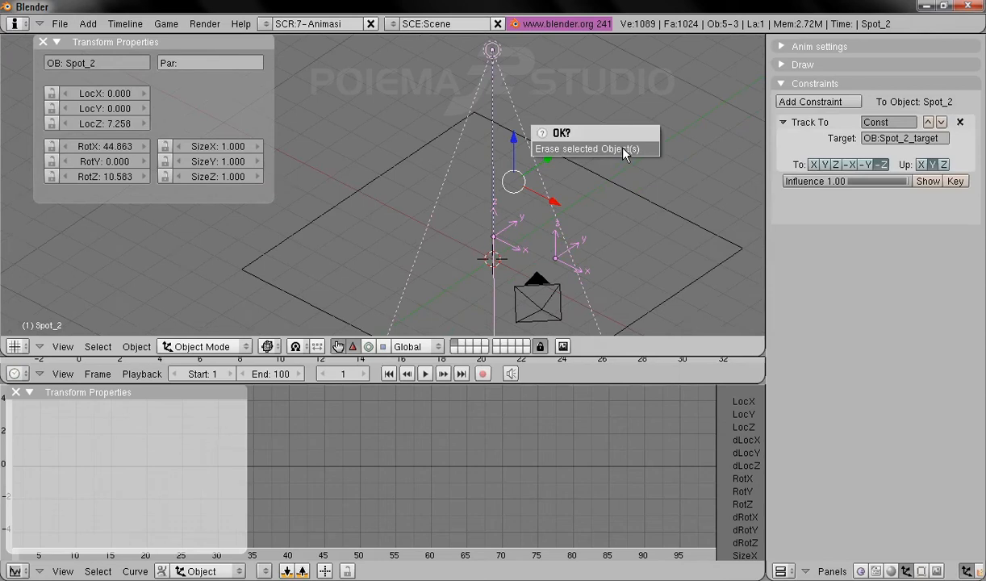
pyautogui.click(625, 150)
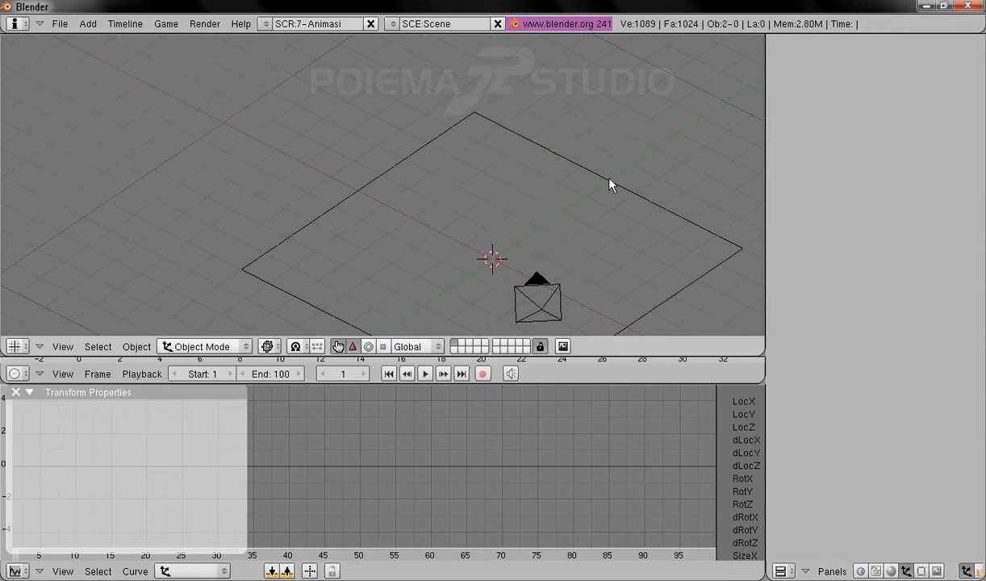
# - Add a Hemi lamp to the scene at the 3D cursor in the middle of the plane
pyautogui.keyDown('ctrl'); pyautogui.moveTo(585, 189); pyautogui.dragTo(585, 153, button='middle'); pyautogui.keyUp('ctrl')
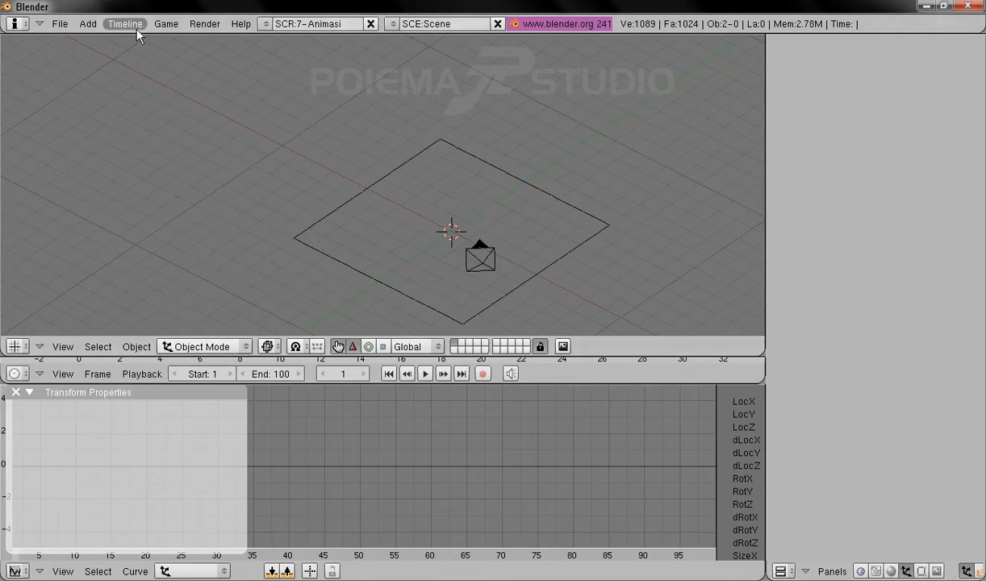
pyautogui.click(90, 25)
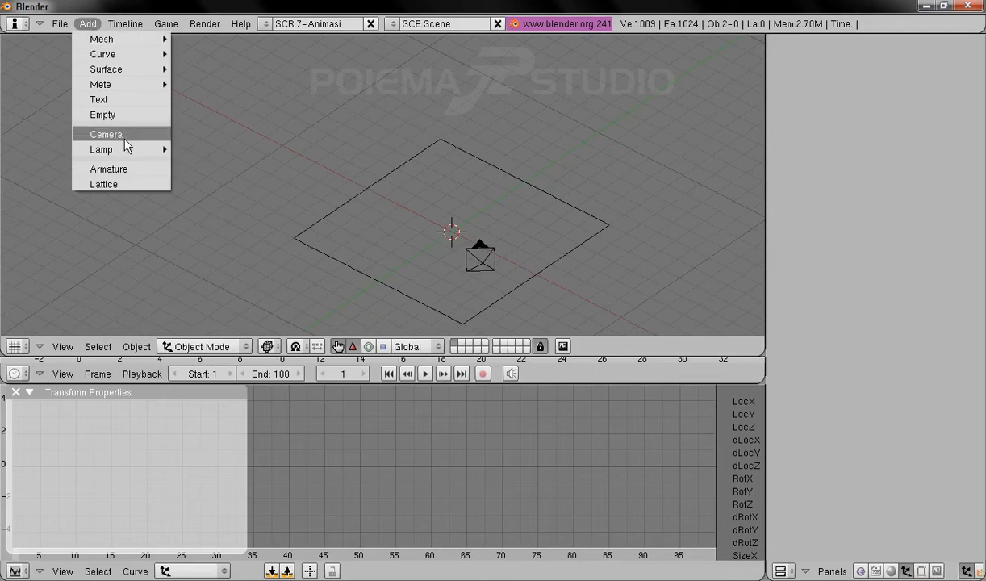
pyautogui.moveTo(127, 149)
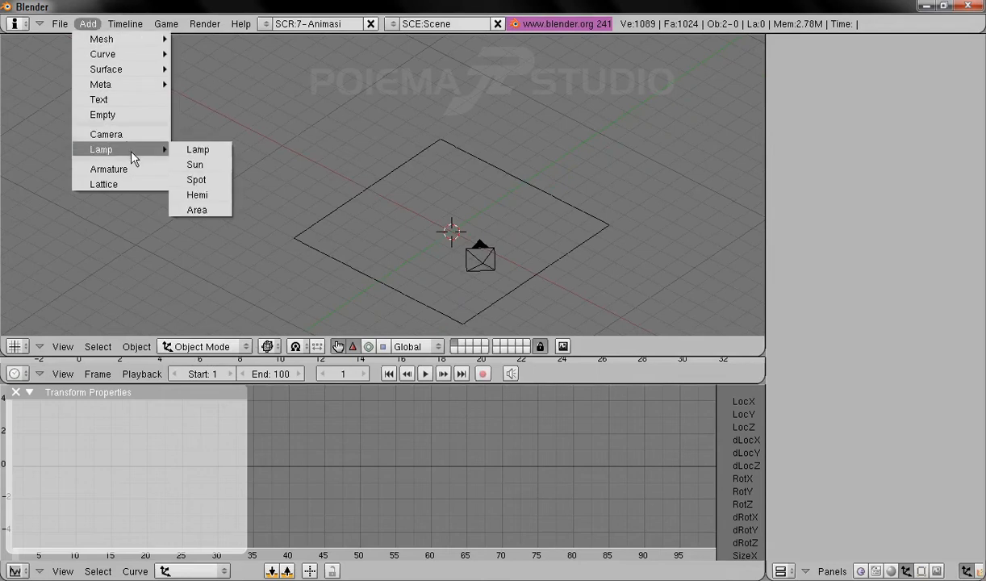
pyautogui.click(212, 198)
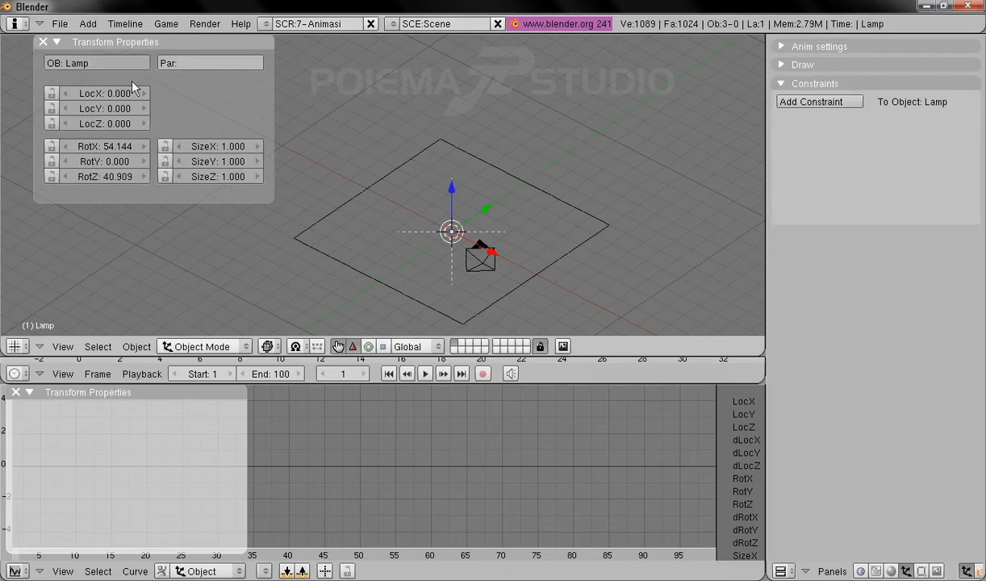
# - Set the new lamp's LocZ to 10 and its RotX, RotY and RotZ to 0
pyautogui.click(107, 94)
pyautogui.press('Tab')
pyautogui.press('Tab')
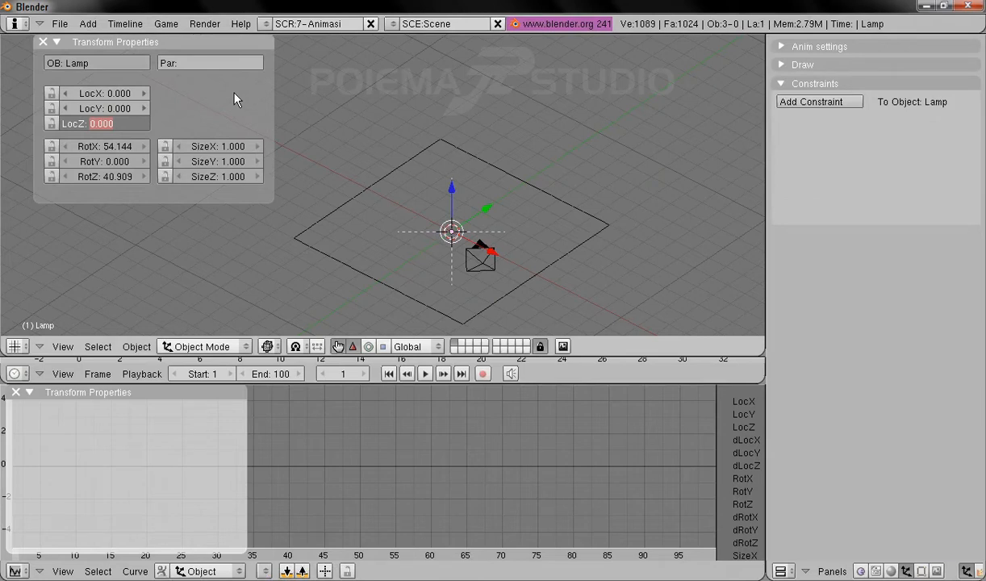
pyautogui.write('10')
pyautogui.press('Tab')
pyautogui.write('0')
pyautogui.press('Tab')
pyautogui.write('0')
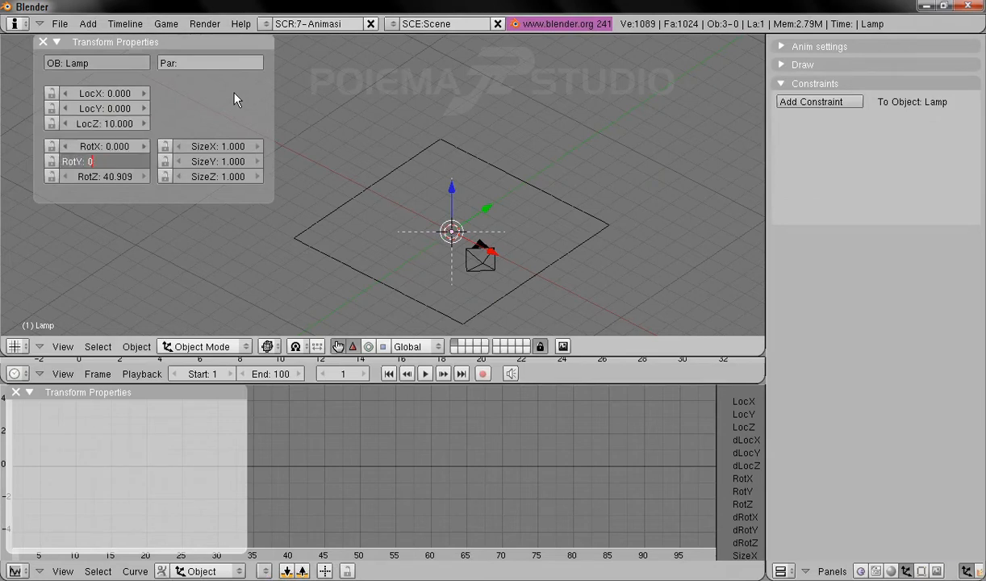
pyautogui.press('Tab')
pyautogui.write('0')
pyautogui.press('Return')
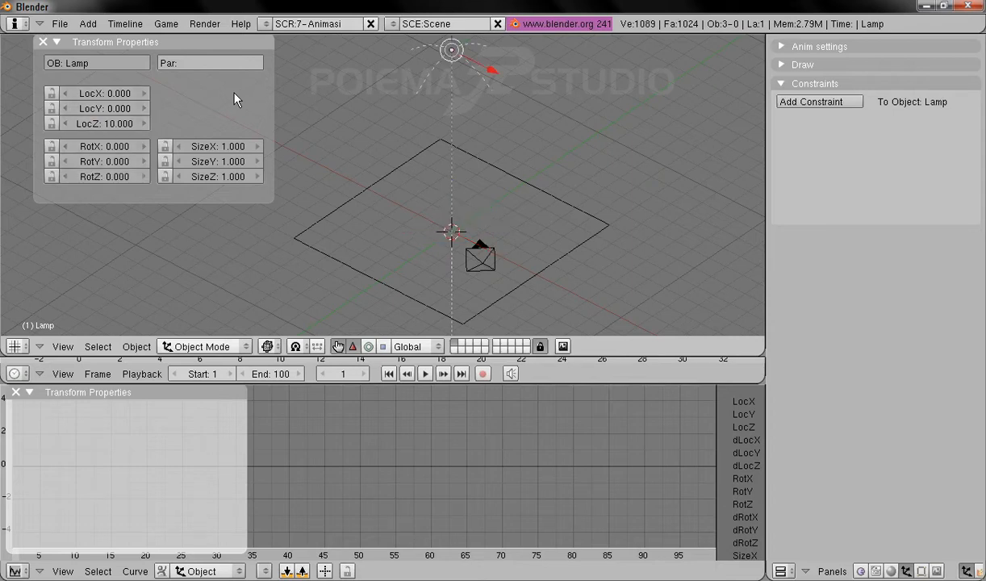
# - Put the plane into Edit Mode, switch to face selection and deselect all of its faces
pyautogui.moveTo(570, 118); pyautogui.dragTo(542, 209, button='middle')
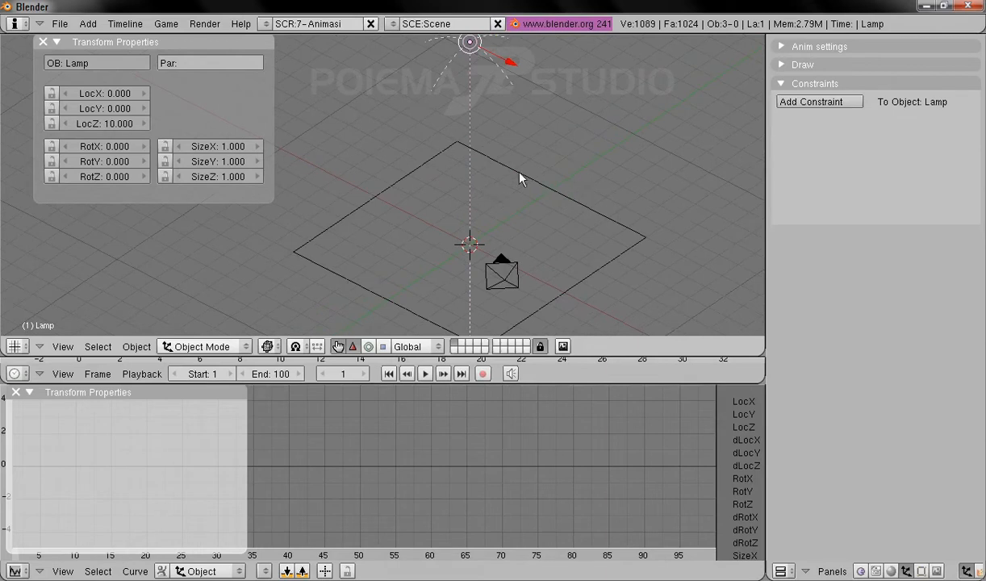
pyautogui.rightClick(530, 183)
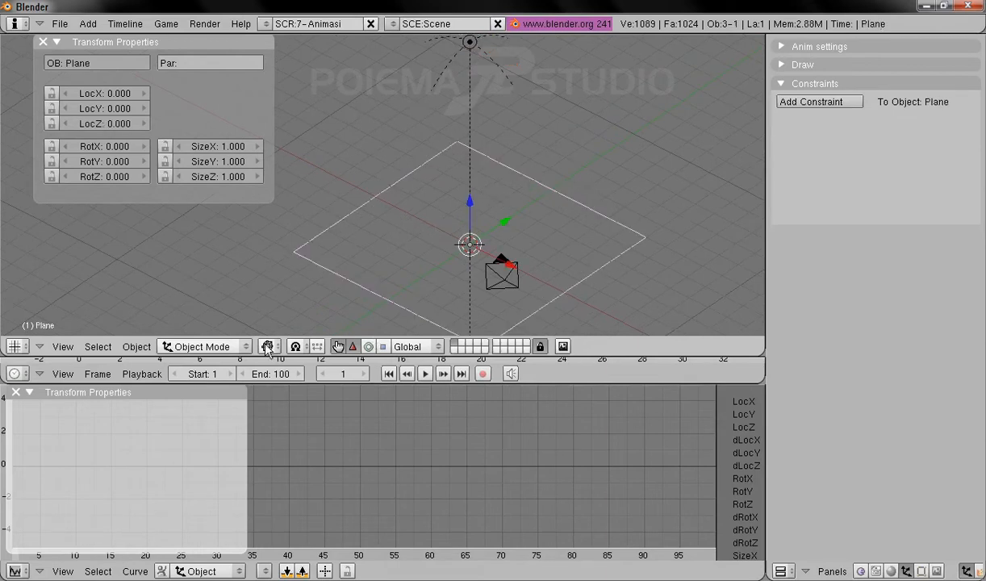
pyautogui.click(216, 348)
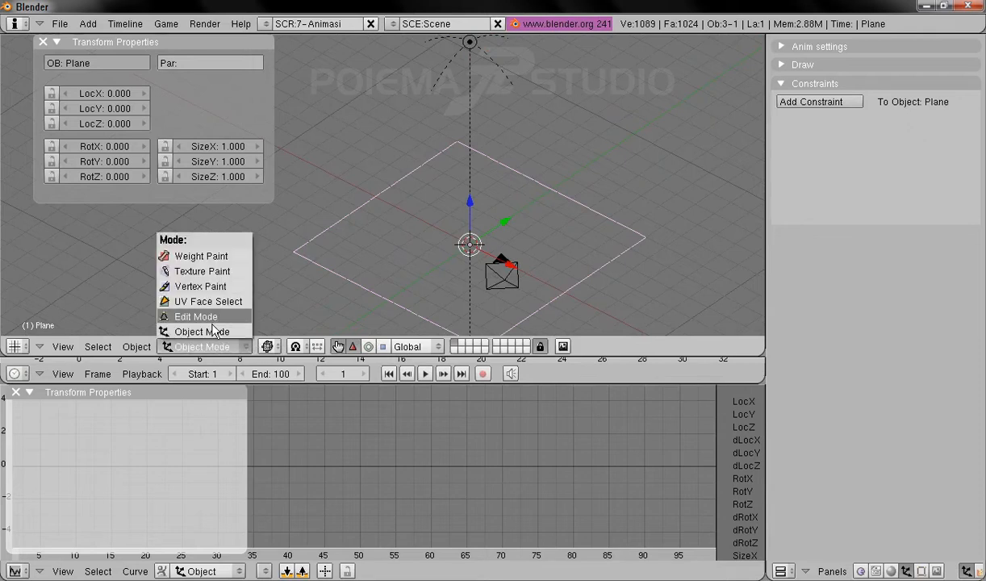
pyautogui.click(203, 315)
pyautogui.moveTo(451, 208); pyautogui.dragTo(494, 232, button='middle')
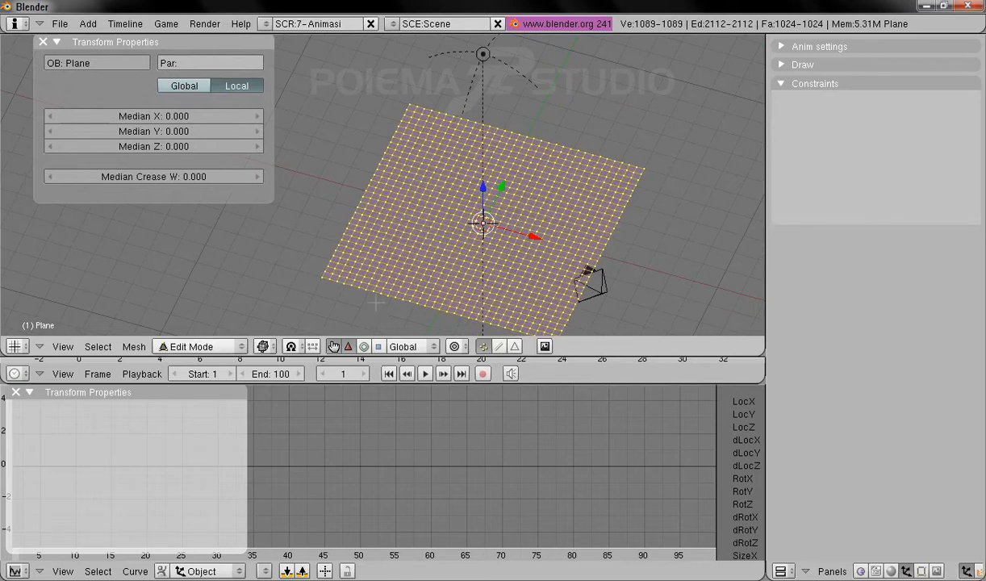
pyautogui.click(515, 346)
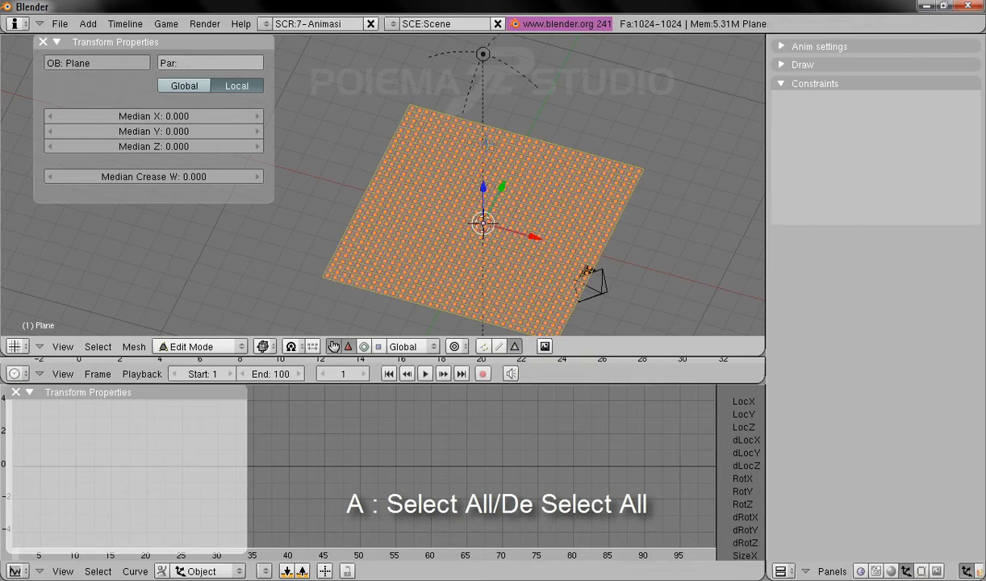
pyautogui.press('a')
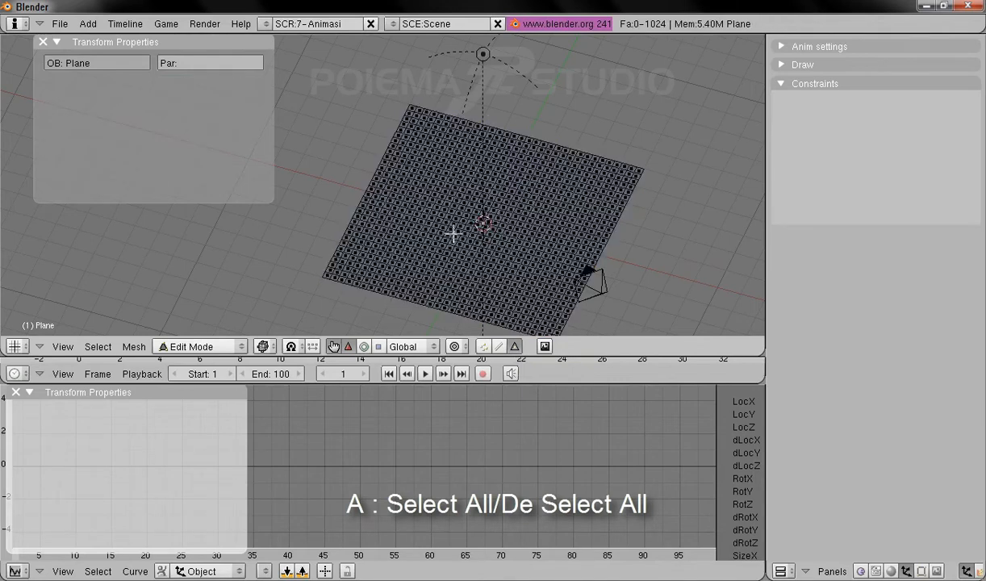
# - Paint-select irregular patches of faces around the plane's four corners and one small patch near its centre
pyautogui.moveTo(591, 233); pyautogui.dragTo(566, 233, button='middle')
pyautogui.keyDown('shift'); pyautogui.moveTo(501, 251); pyautogui.dragTo(498, 216, button='middle'); pyautogui.keyUp('shift')
pyautogui.scroll(4, 499, 216)
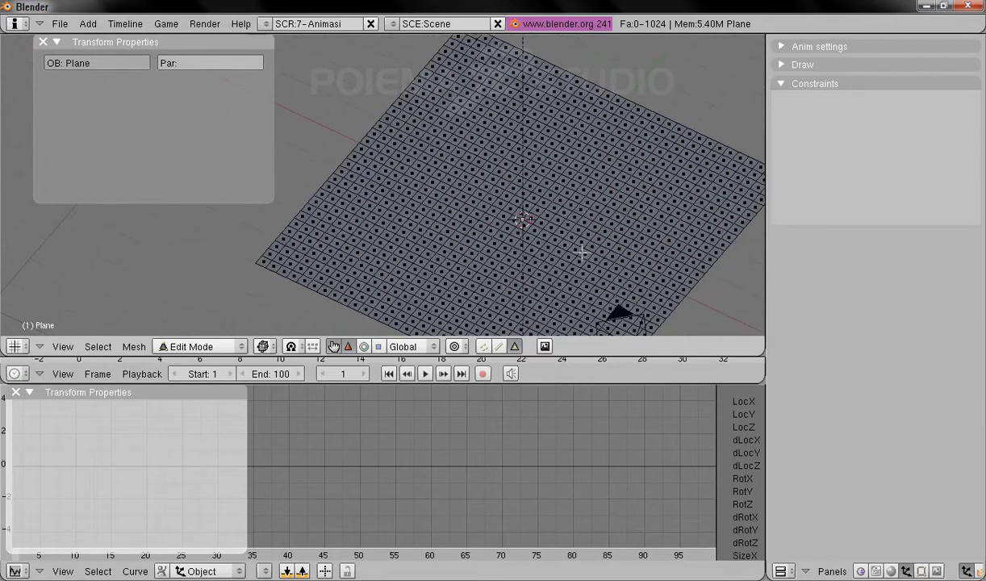
pyautogui.keyDown('shift'); pyautogui.moveTo(592, 241); pyautogui.dragTo(572, 253, button='middle'); pyautogui.keyUp('shift')
pyautogui.keyDown('shift'); pyautogui.moveTo(644, 214); pyautogui.dragTo(625, 198, button='middle'); pyautogui.keyUp('shift')
pyautogui.press('b')
pyautogui.press('b')
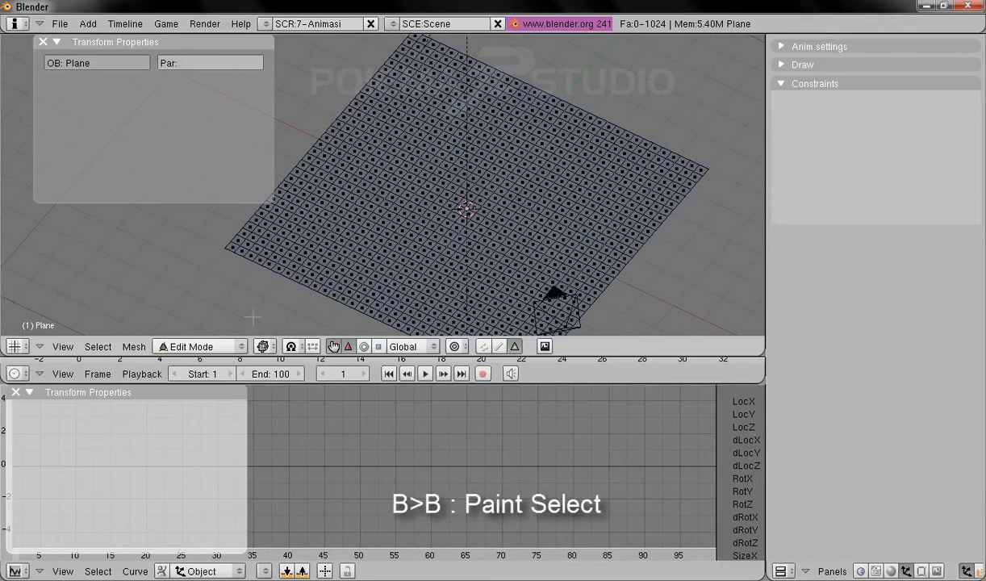
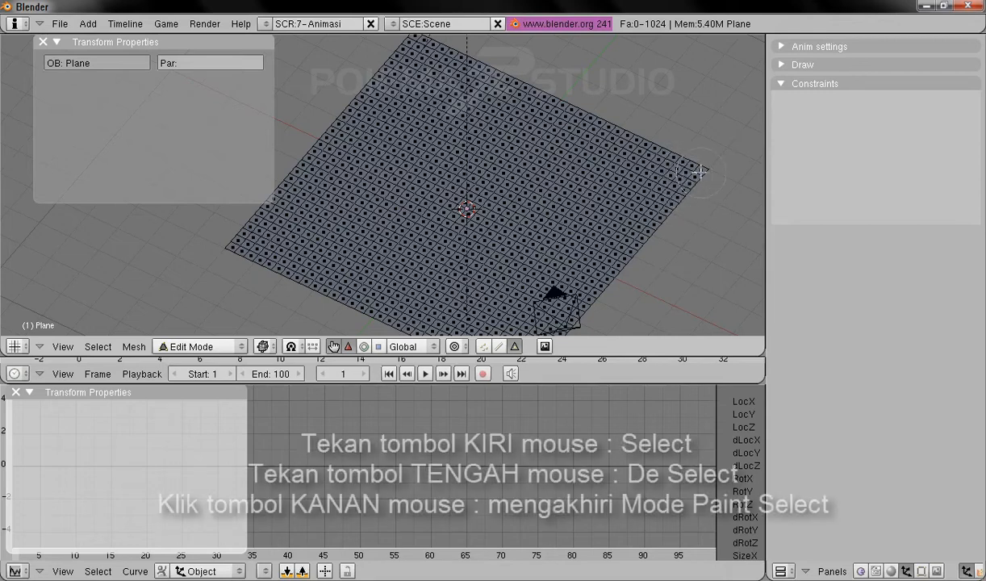
pyautogui.moveTo(421, 50)
pyautogui.mouseDown()
pyautogui.moveTo(381, 87)
pyautogui.moveTo(386, 121)
pyautogui.mouseUp()
pyautogui.moveTo(293, 222)
pyautogui.mouseDown()
pyautogui.moveTo(246, 234)
pyautogui.moveTo(302, 190)
pyautogui.moveTo(327, 242)
pyautogui.mouseUp()
pyautogui.moveTo(614, 177)
pyautogui.mouseDown()
pyautogui.moveTo(577, 129)
pyautogui.moveTo(708, 166)
pyautogui.moveTo(633, 205)
pyautogui.moveTo(596, 248)
pyautogui.mouseUp()
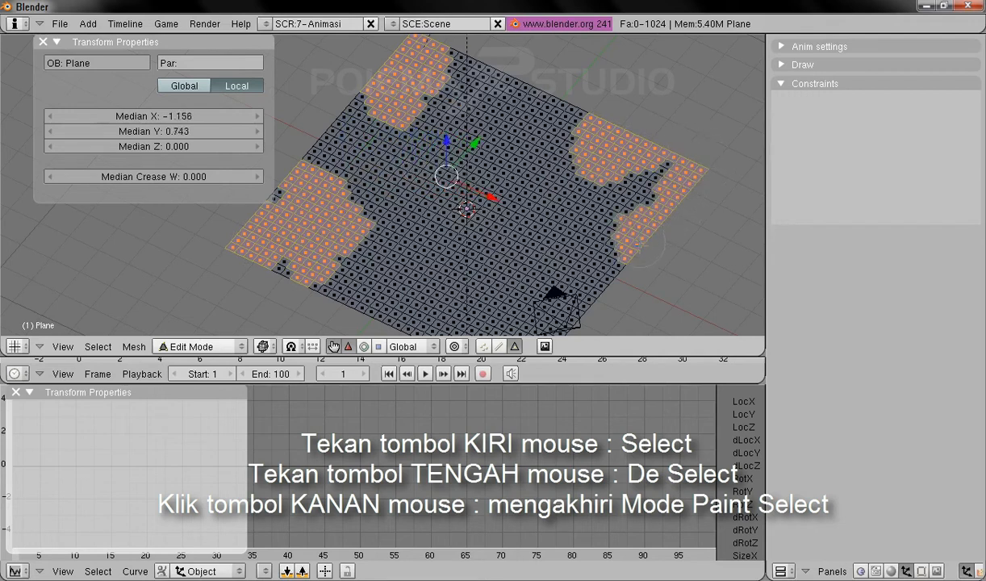
pyautogui.moveTo(406, 314)
pyautogui.mouseDown()
pyautogui.moveTo(435, 297)
pyautogui.moveTo(510, 297)
pyautogui.mouseUp()
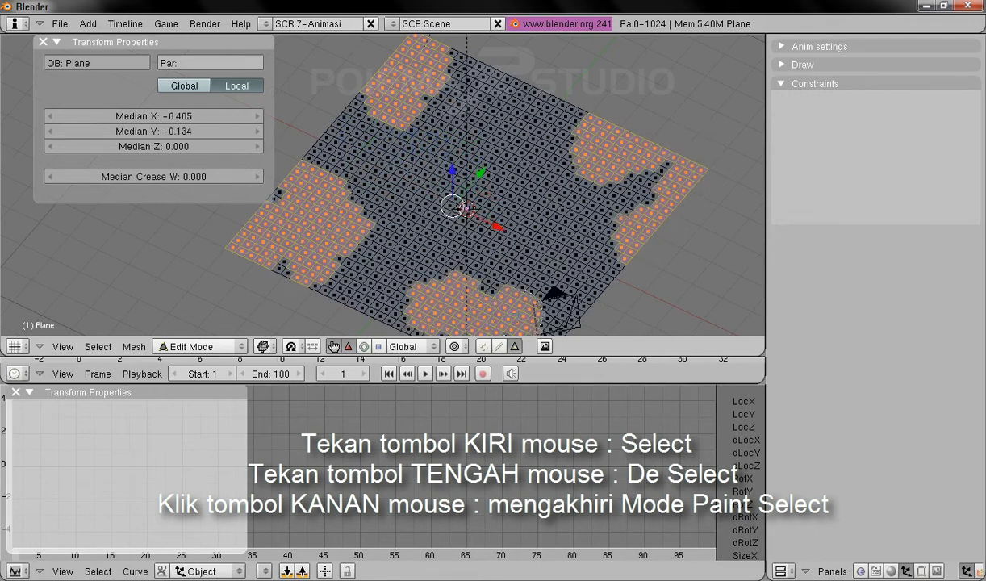
pyautogui.click(474, 152)
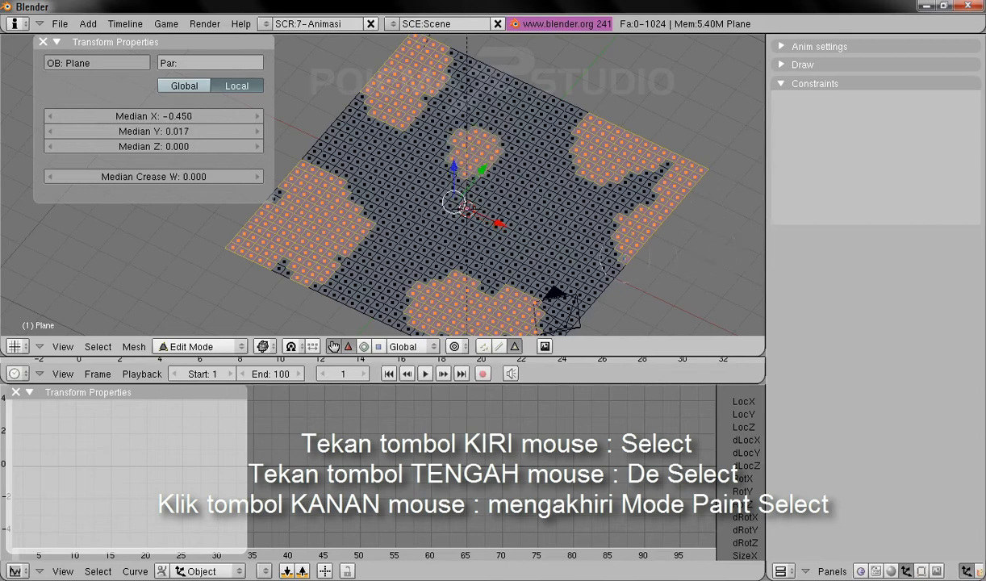
pyautogui.rightClick(692, 279)
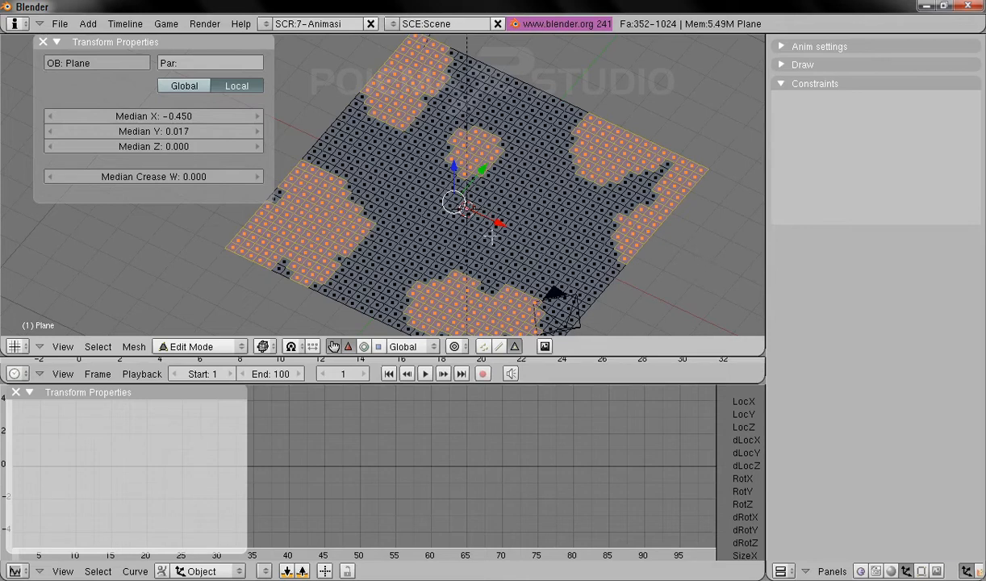
# - Raise the selected faces about 0.51 along the Z axis and close the 3D view's Transform Properties panel
pyautogui.click(348, 346)
pyautogui.moveTo(478, 241); pyautogui.dragTo(492, 228, button='middle')
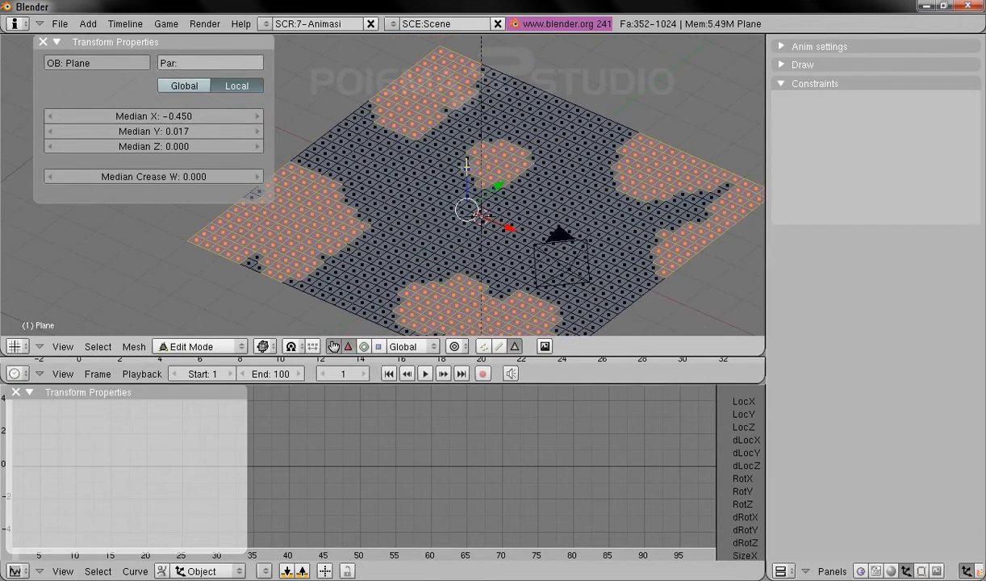
pyautogui.moveTo(466, 164); pyautogui.dragTo(465, 146)
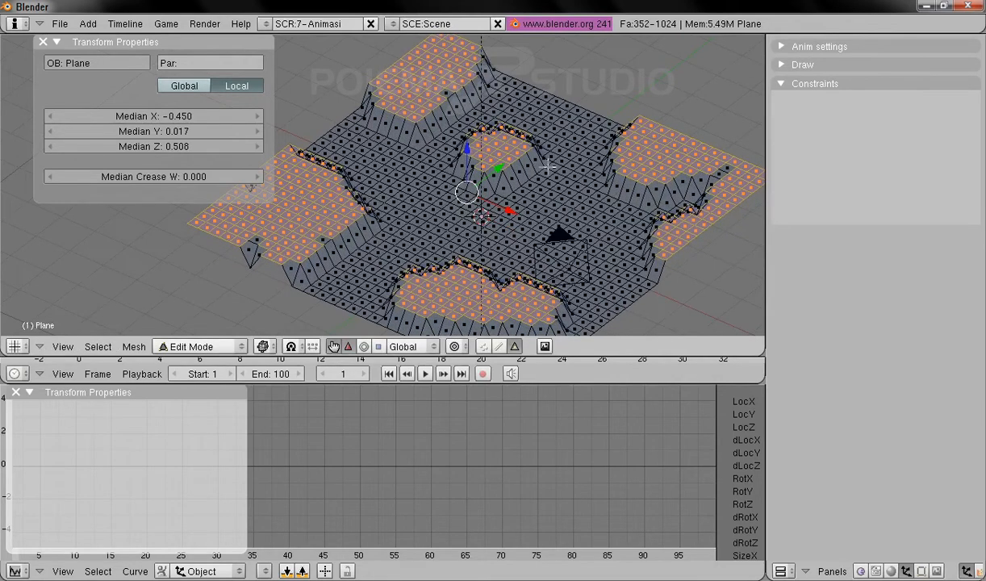
pyautogui.moveTo(611, 181); pyautogui.dragTo(594, 191, button='middle')
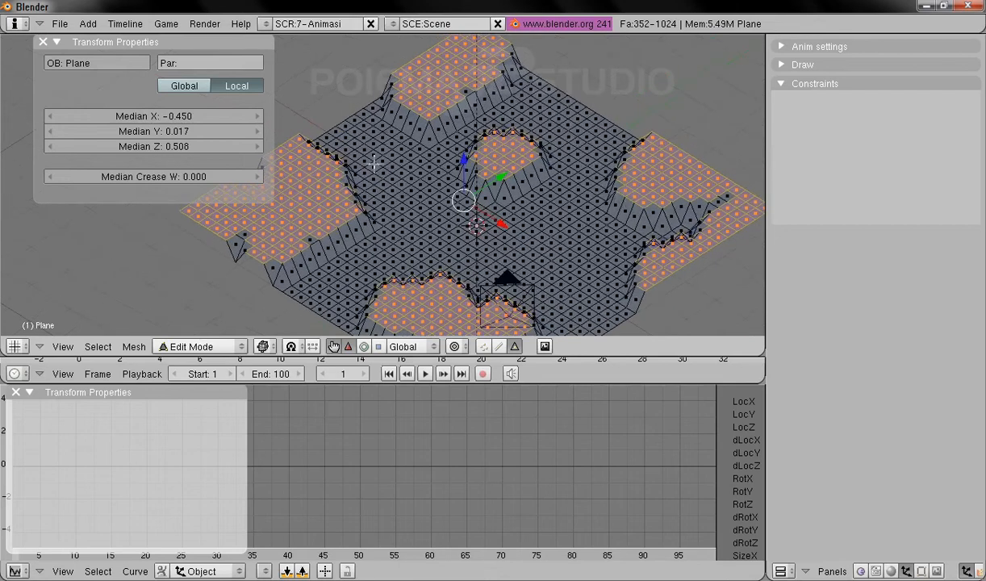
pyautogui.moveTo(546, 220); pyautogui.dragTo(527, 213, button='middle')
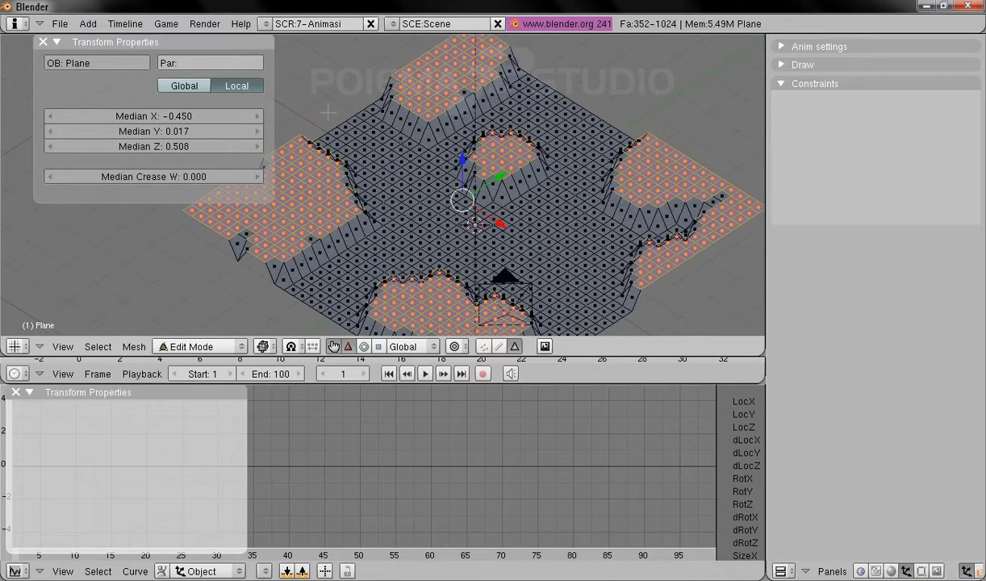
pyautogui.click(40, 41)
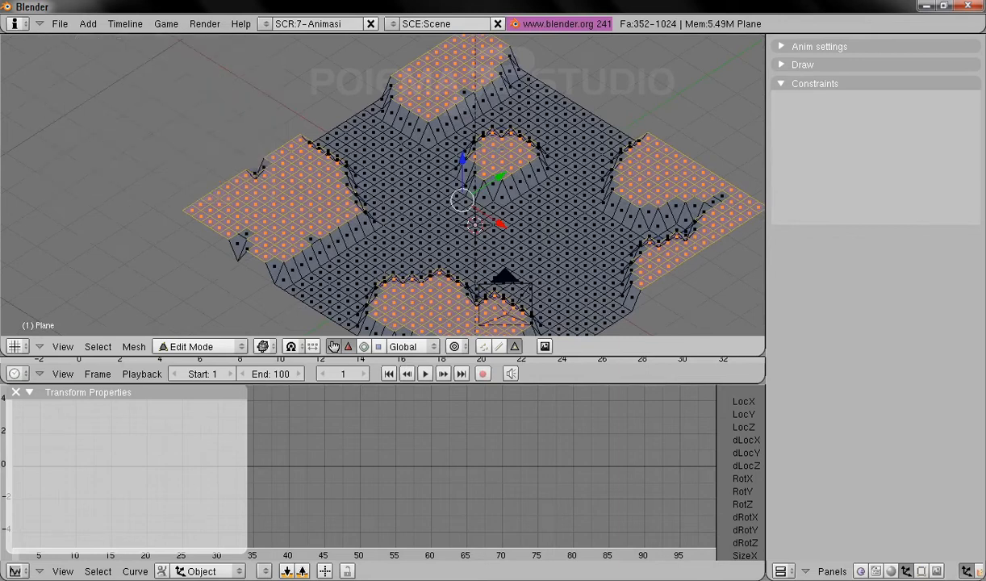
# - Paint-select smaller face patches on the raised left, far and right corners of the plane and raise them further along the Z axis
pyautogui.press('a')
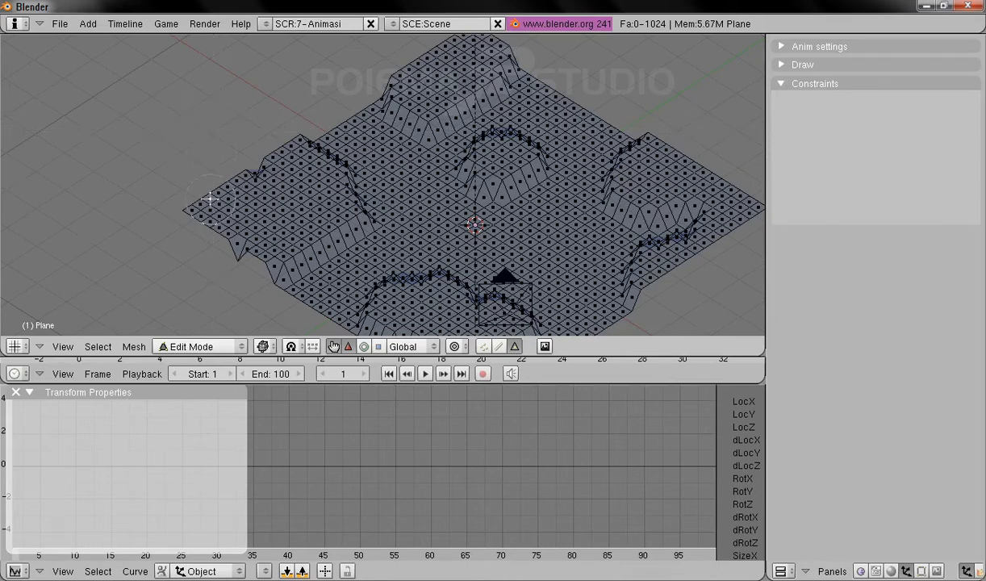
pyautogui.moveTo(206, 202); pyautogui.dragTo(284, 200)
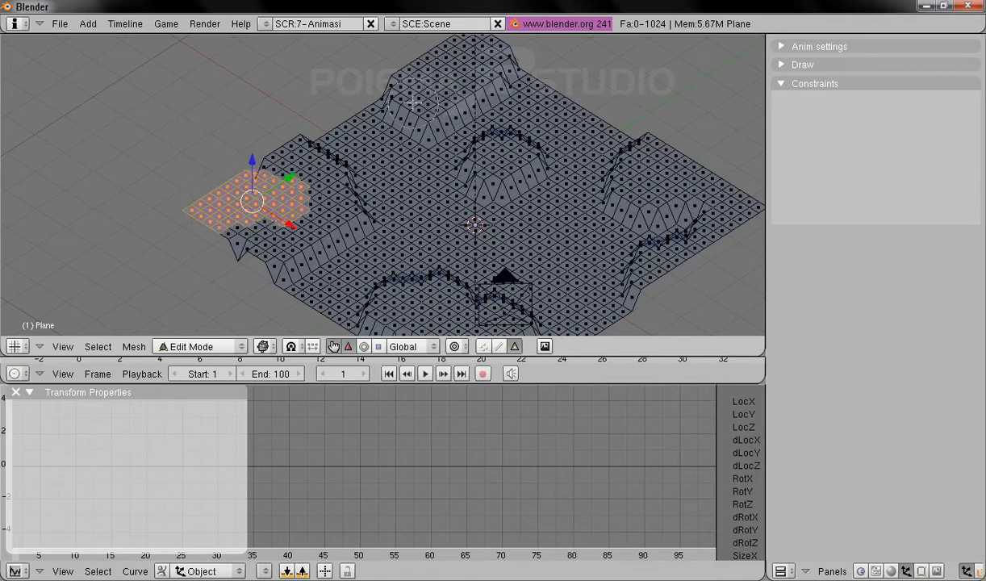
pyautogui.click(467, 47)
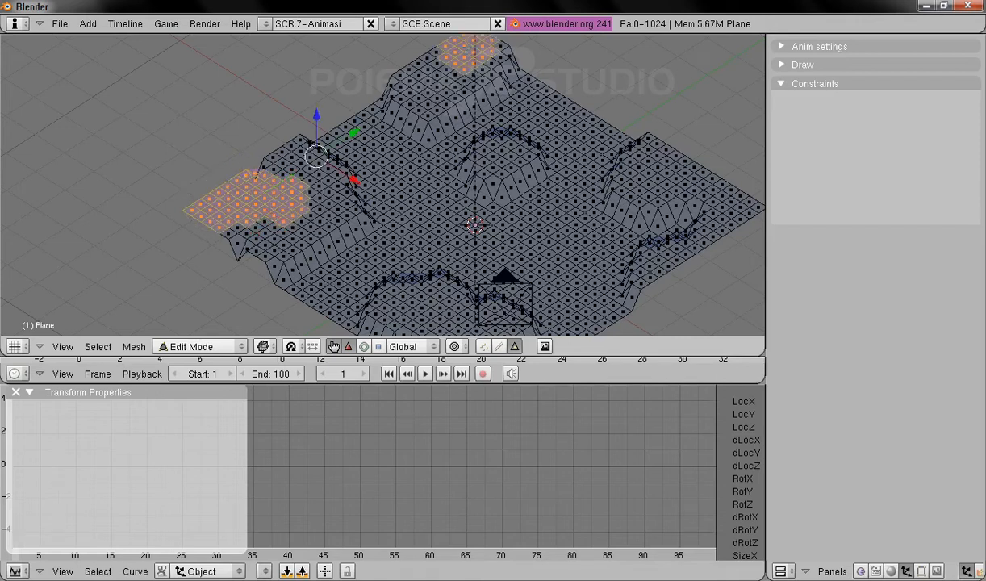
pyautogui.click(680, 166)
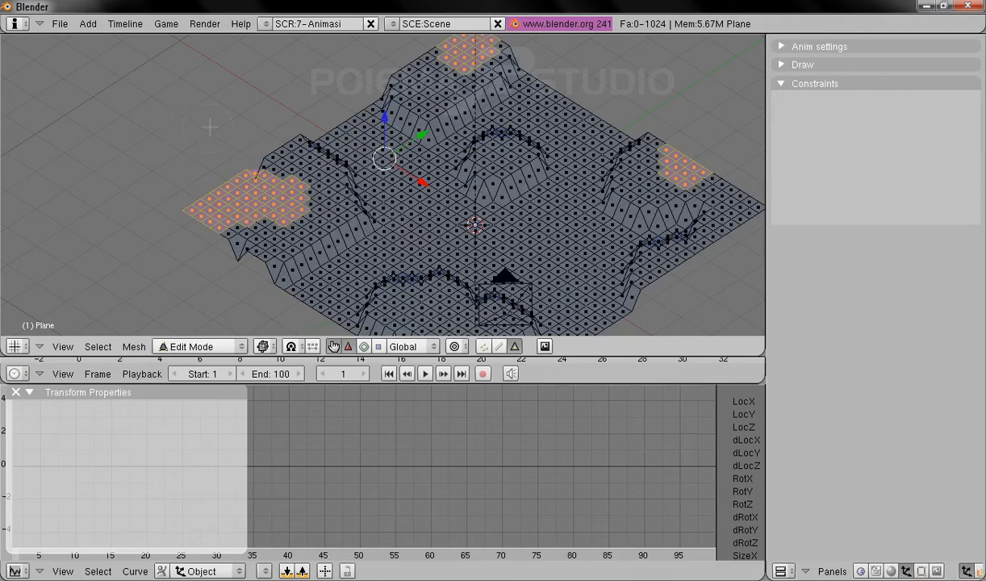
pyautogui.press('Escape')
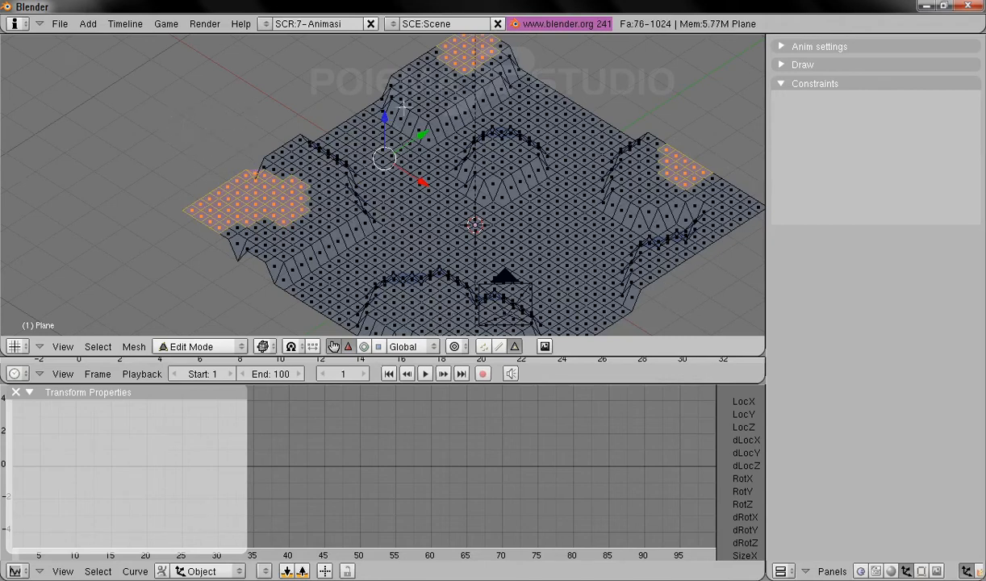
pyautogui.click(384, 118)
pyautogui.moveTo(384, 119); pyautogui.dragTo(385, 98)
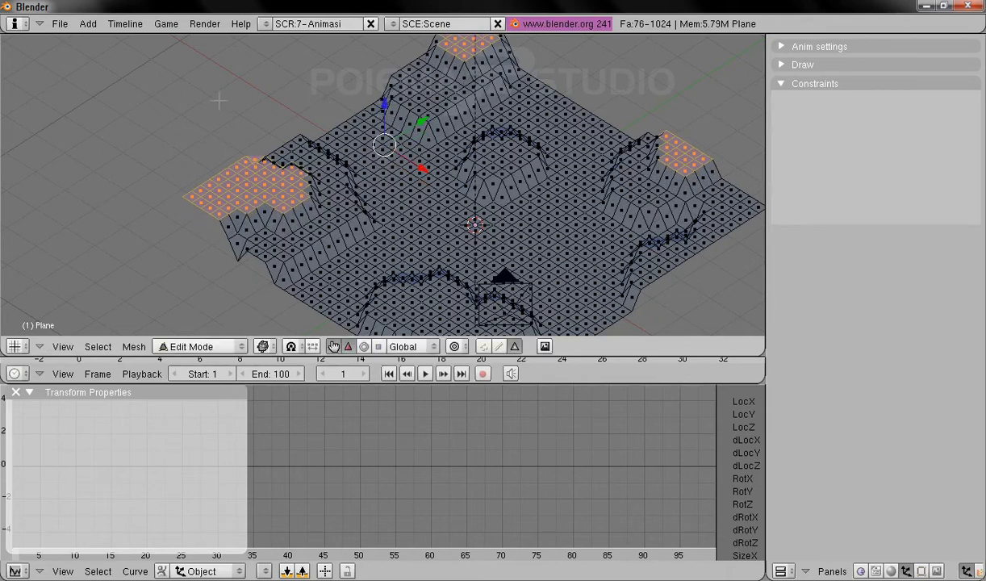
# - Paint-select four small face patches at the left corner, far-right edge, right hill and near hill, and extrude them upward as a region
pyautogui.press('a')
pyautogui.moveTo(526, 161); pyautogui.dragTo(549, 171, button='middle')
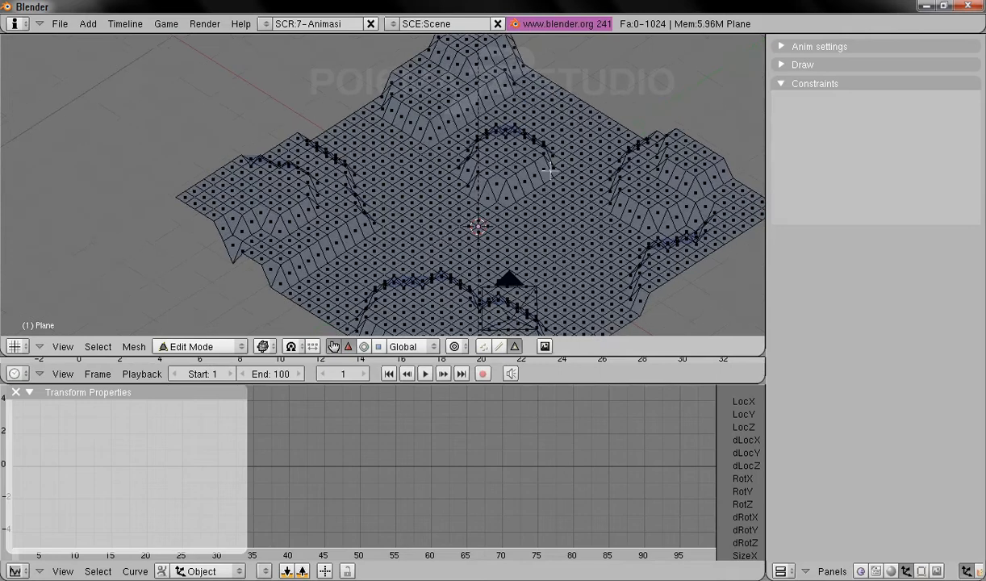
pyautogui.scroll(-3, 549, 171)
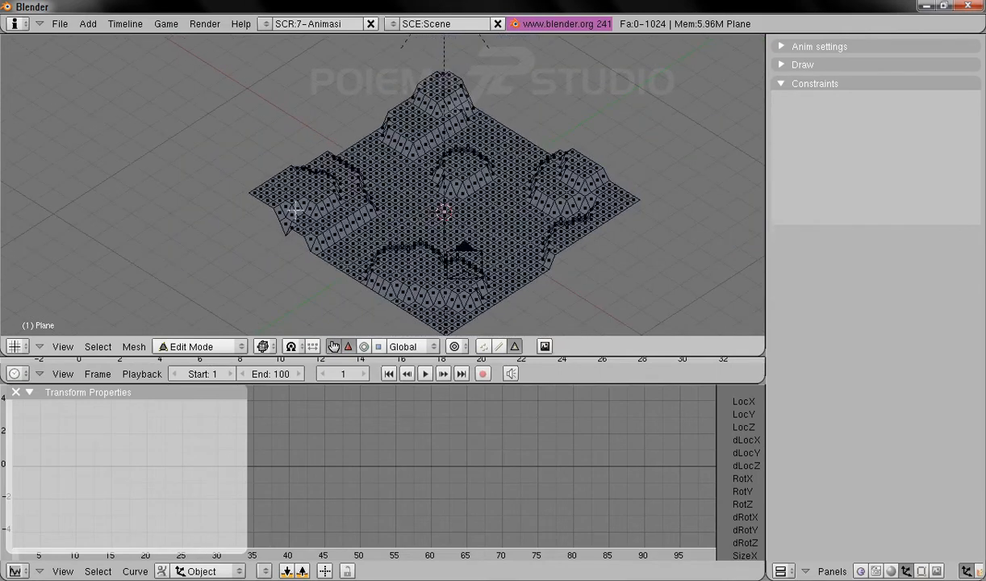
pyautogui.moveTo(423, 257); pyautogui.dragTo(260, 191, button='middle')
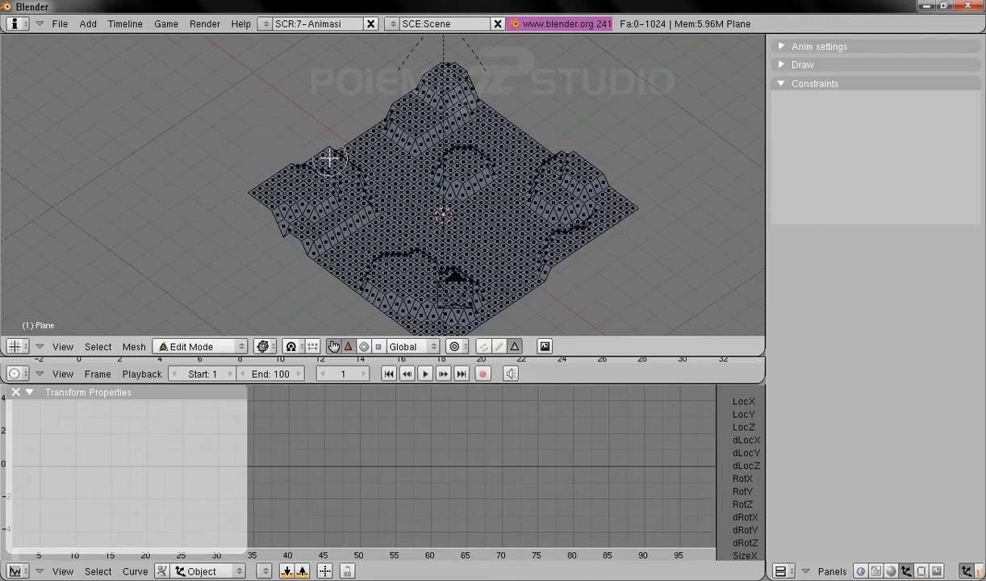
pyautogui.rightClick(270, 187)
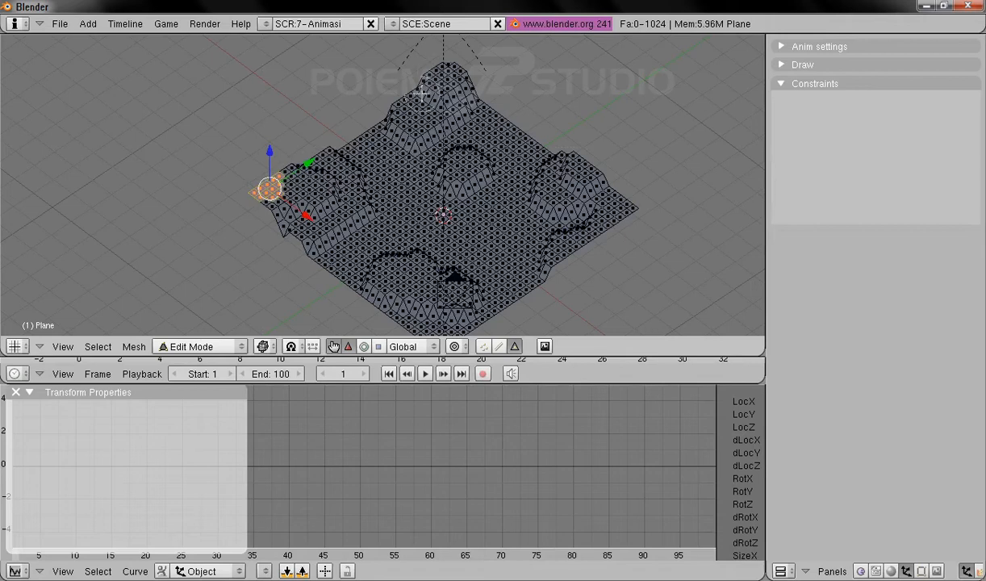
pyautogui.keyDown('shift'); pyautogui.rightClick(522, 138); pyautogui.keyUp('shift')
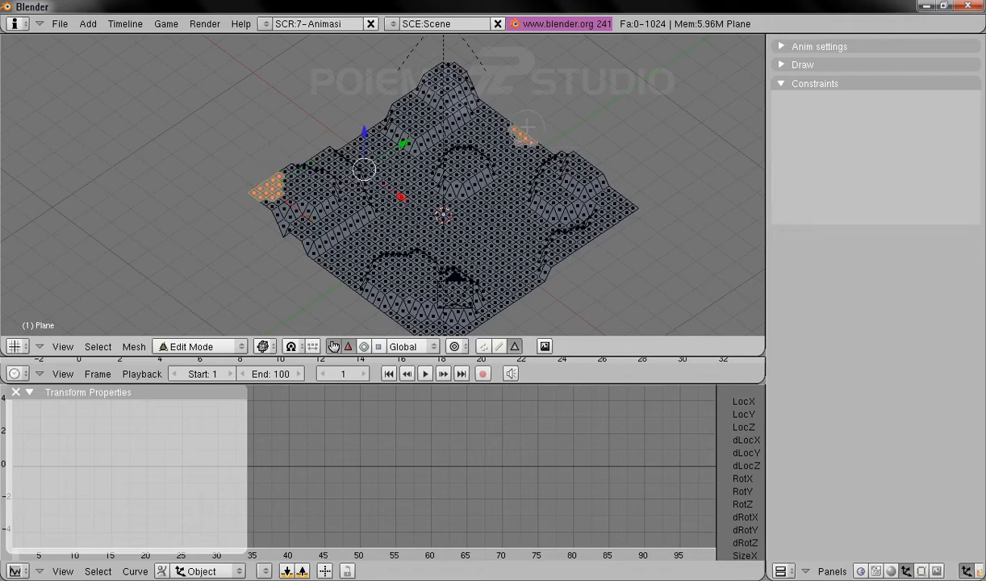
pyautogui.keyDown('shift'); pyautogui.rightClick(416, 273); pyautogui.keyUp('shift')
pyautogui.keyDown('shift'); pyautogui.rightClick(594, 171); pyautogui.keyUp('shift')
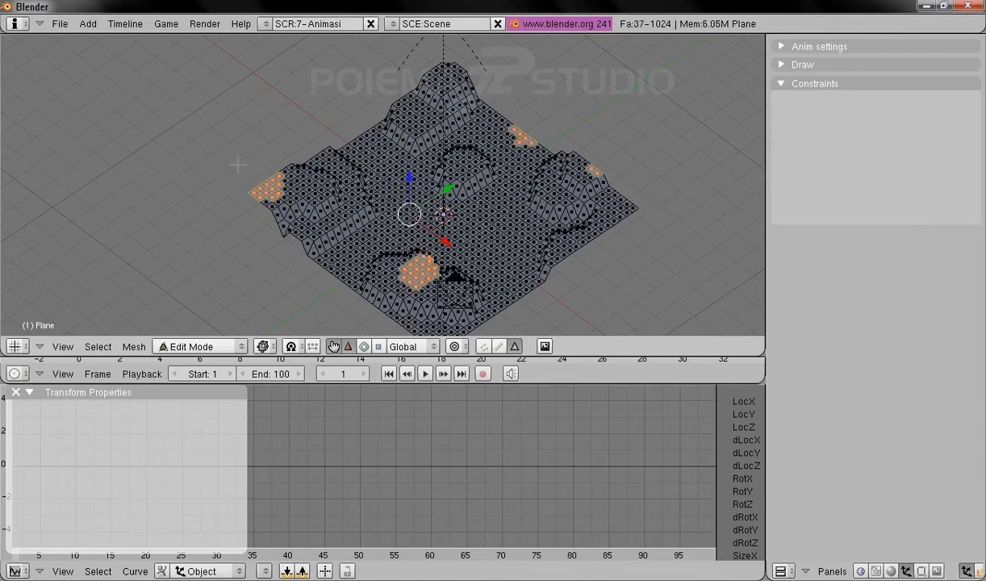
pyautogui.click(134, 346)
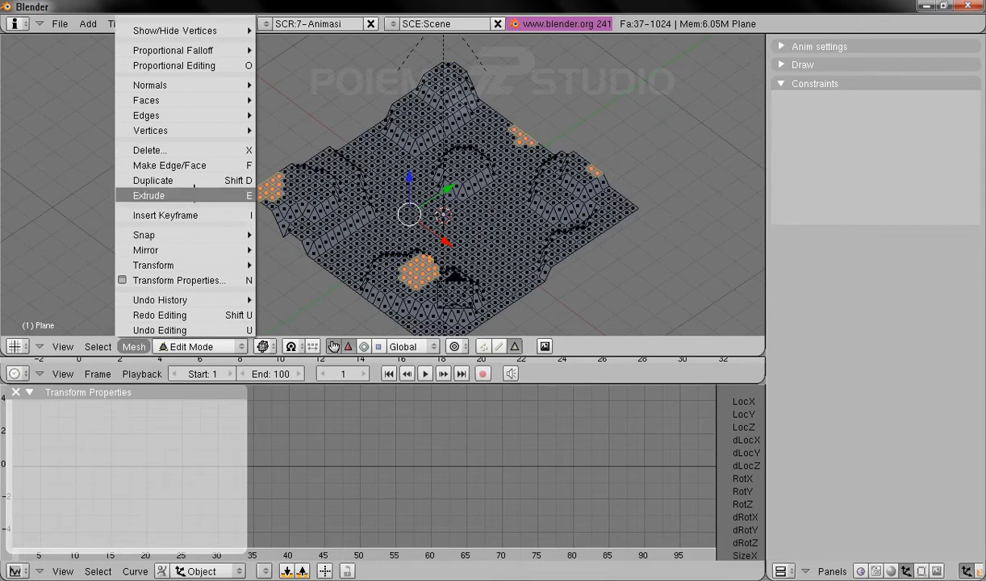
pyautogui.click(194, 194)
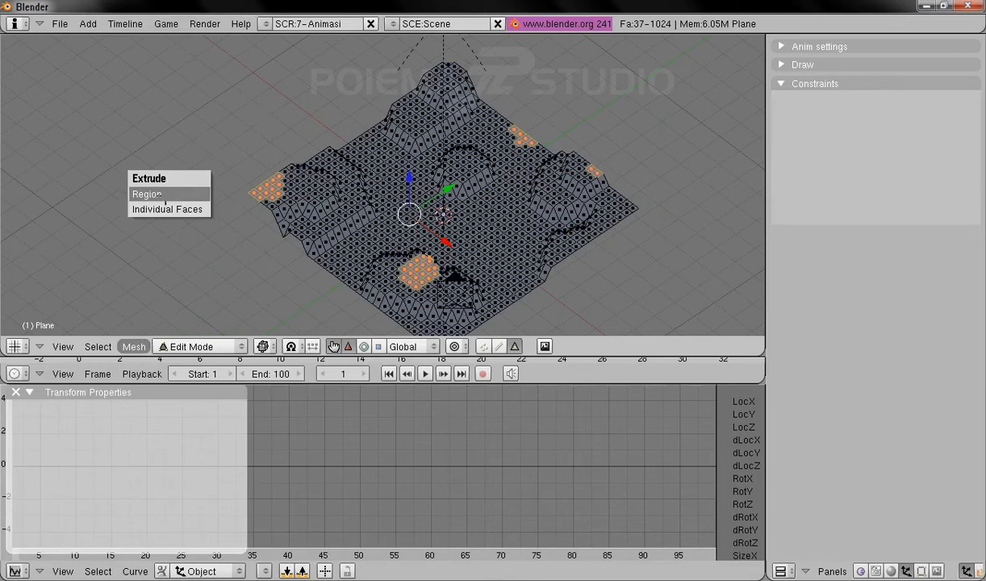
pyautogui.click(148, 194)
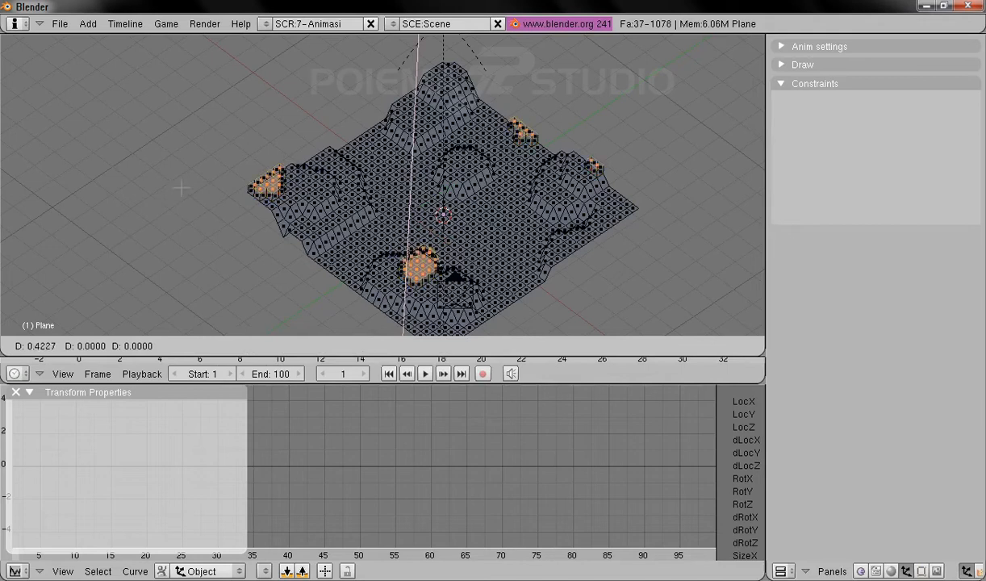
pyautogui.click(189, 159)
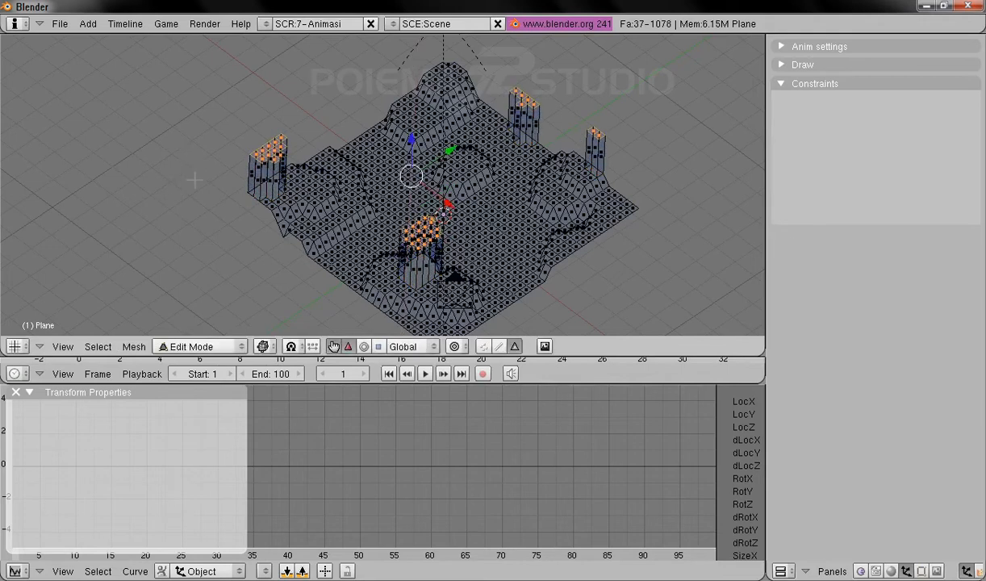
# - Deselect all faces, return the plane to Object Mode and display it with solid shading
pyautogui.press('a')
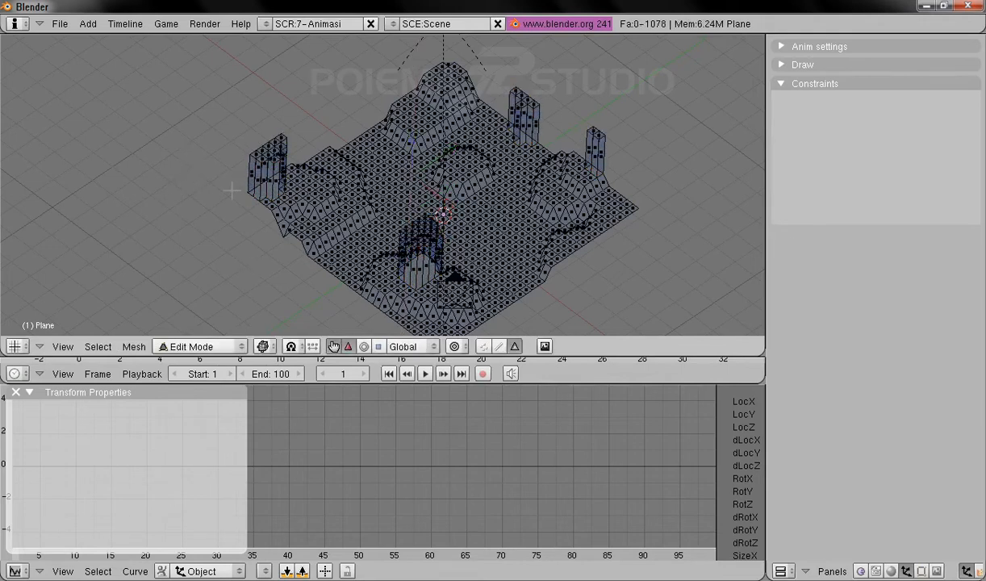
pyautogui.click(194, 346)
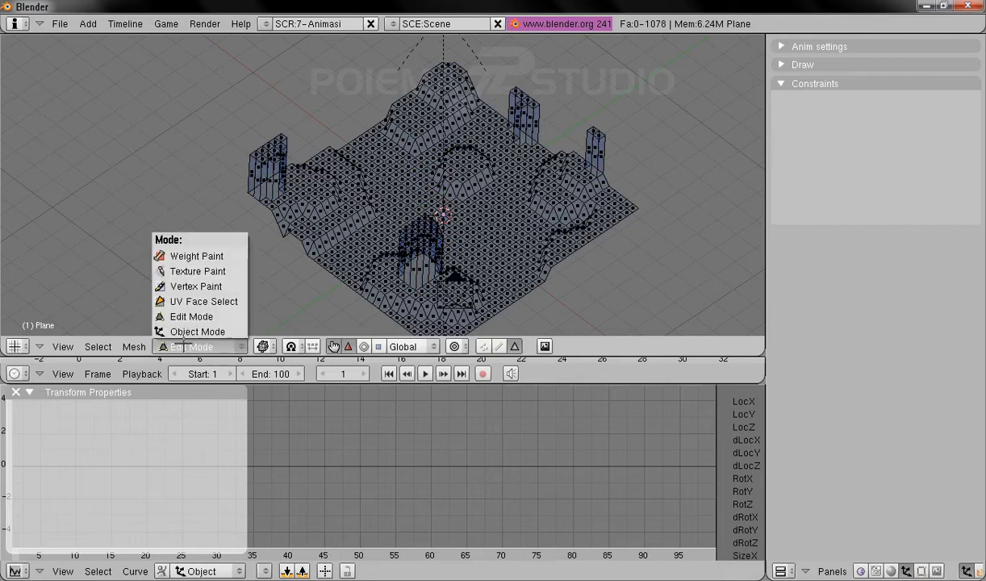
pyautogui.click(192, 331)
pyautogui.moveTo(499, 257); pyautogui.dragTo(569, 246, button='middle')
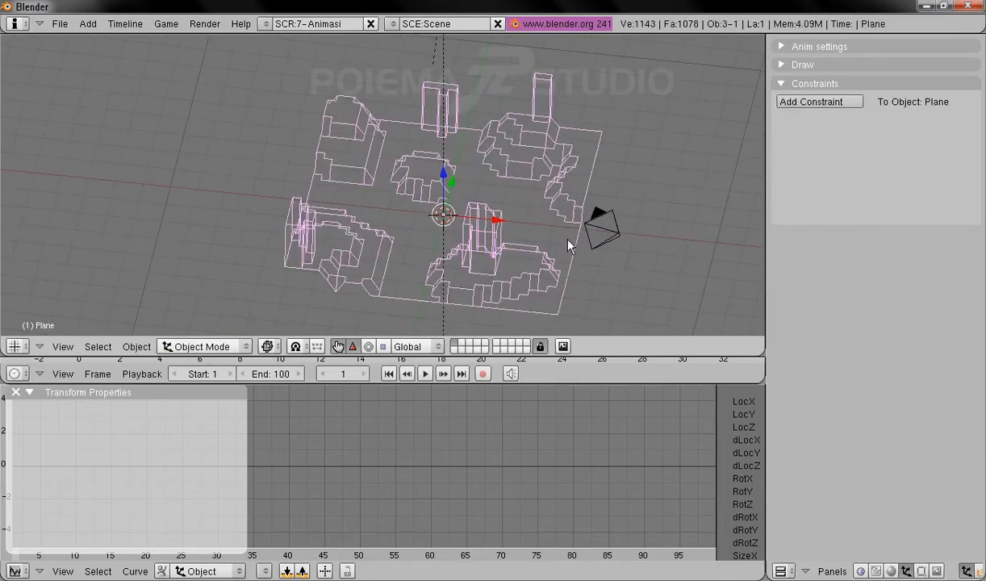
pyautogui.click(267, 346)
pyautogui.click(286, 314)
pyautogui.press('z')
pyautogui.moveTo(378, 282)
pyautogui.mouseDown(button='middle')
pyautogui.moveTo(519, 223)
pyautogui.moveTo(406, 222)
pyautogui.moveTo(504, 237)
pyautogui.moveTo(504, 258)
pyautogui.moveTo(480, 252)
pyautogui.moveTo(506, 252)
pyautogui.mouseUp(button='middle')
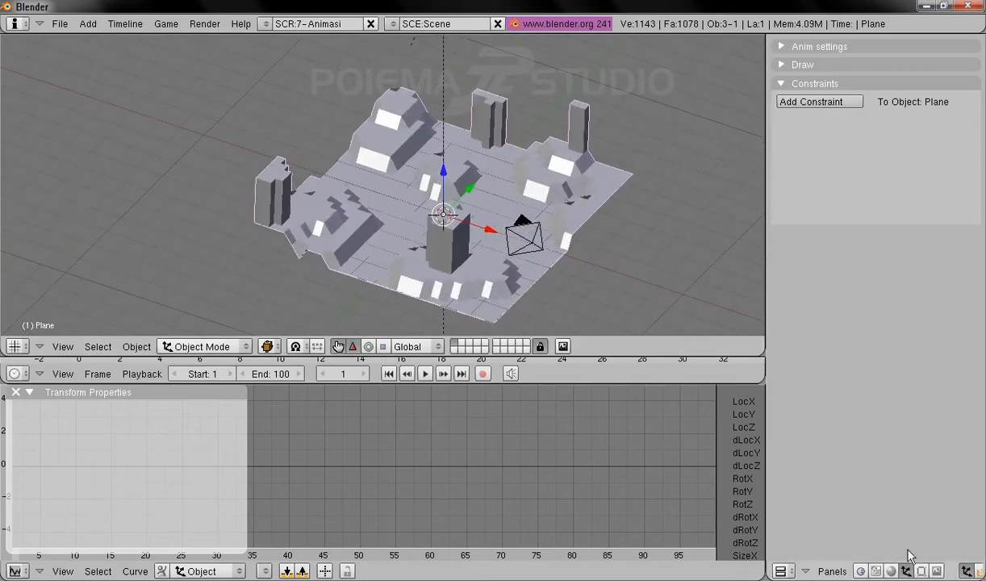
# - Apply Set Smooth to the plane in its mesh editing settings
pyautogui.click(920, 570)
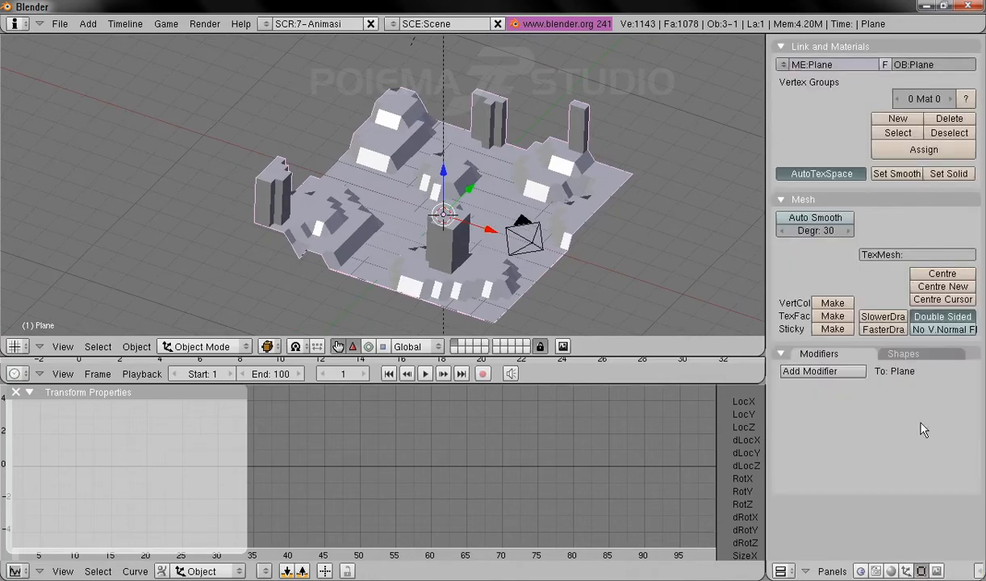
pyautogui.click(892, 175)
pyautogui.moveTo(495, 289)
pyautogui.mouseDown(button='middle')
pyautogui.moveTo(515, 248)
pyautogui.moveTo(587, 253)
pyautogui.moveTo(559, 279)
pyautogui.moveTo(513, 289)
pyautogui.mouseUp(button='middle')
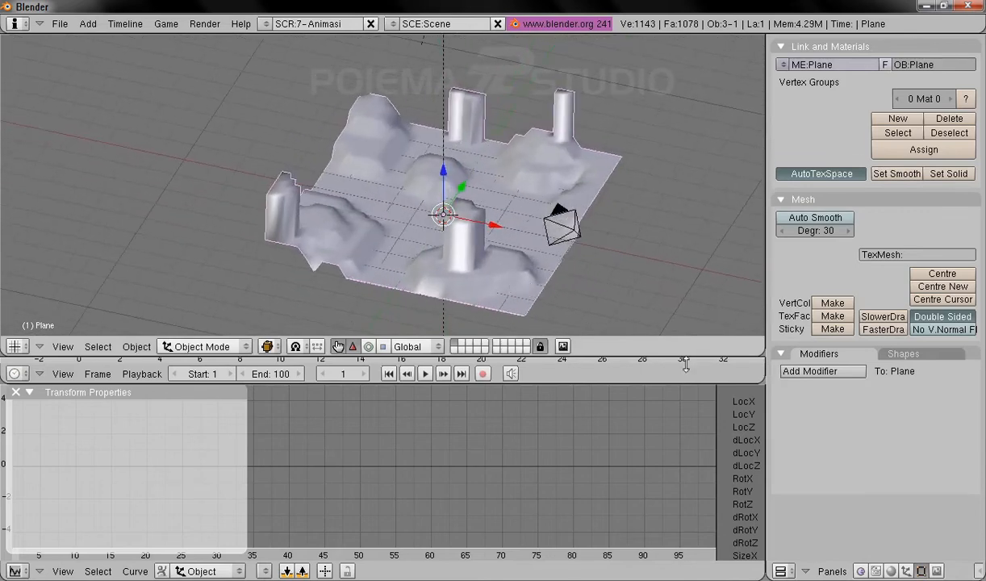
# - Open the list of modifiers that can be added to the plane
pyautogui.click(806, 376)
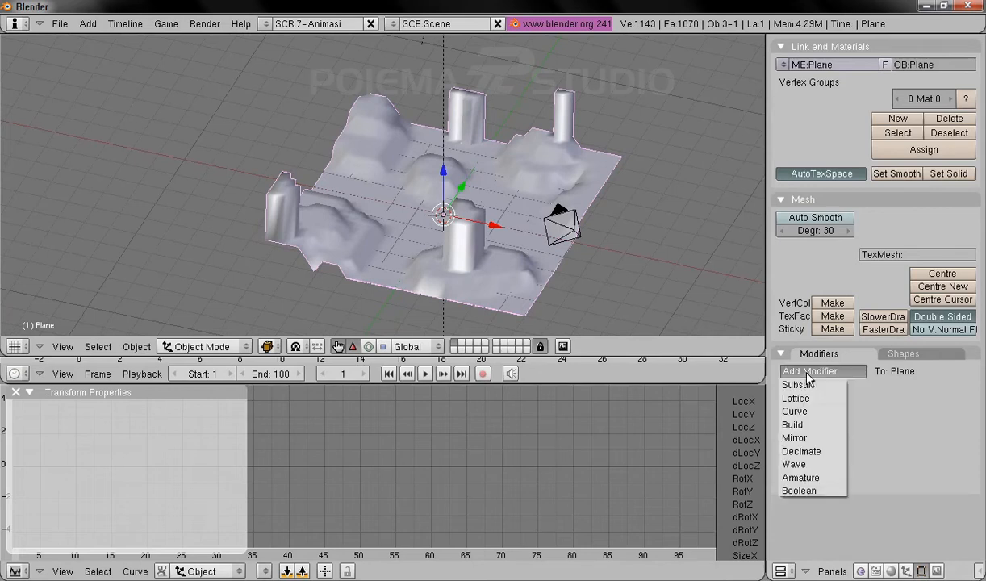
# - Add a Subsurf modifier to the terrain plane and raise its display level to 2
pyautogui.click(807, 385)
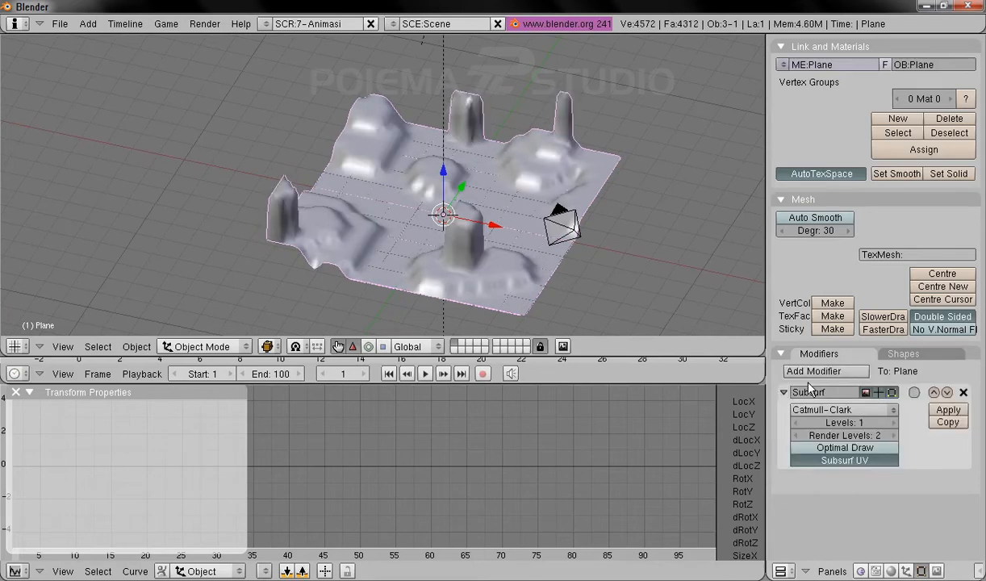
pyautogui.click(894, 423)
pyautogui.moveTo(561, 270); pyautogui.dragTo(467, 207, button='middle')
pyautogui.scroll(3, 599, 280)
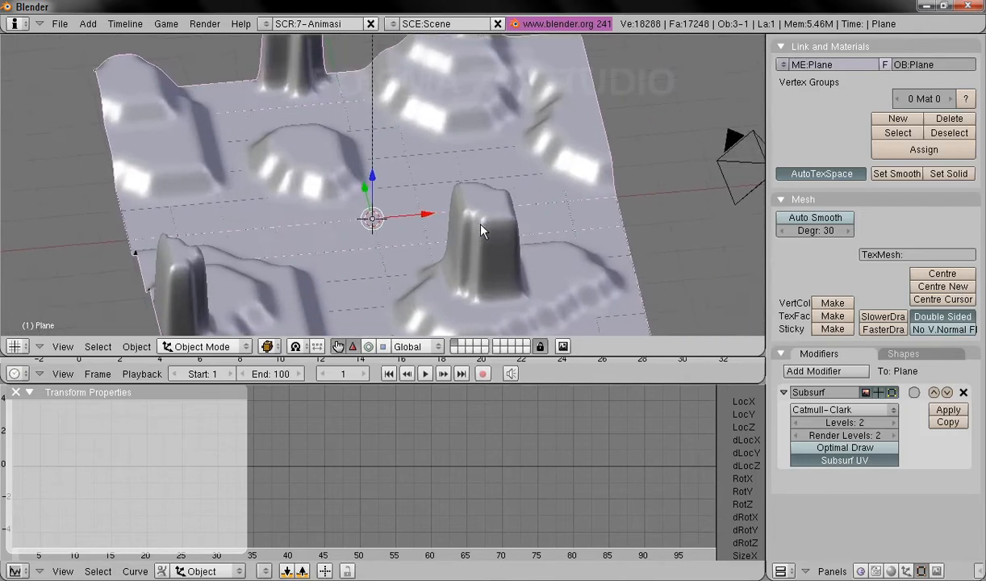
pyautogui.scroll(-1, 468, 210)
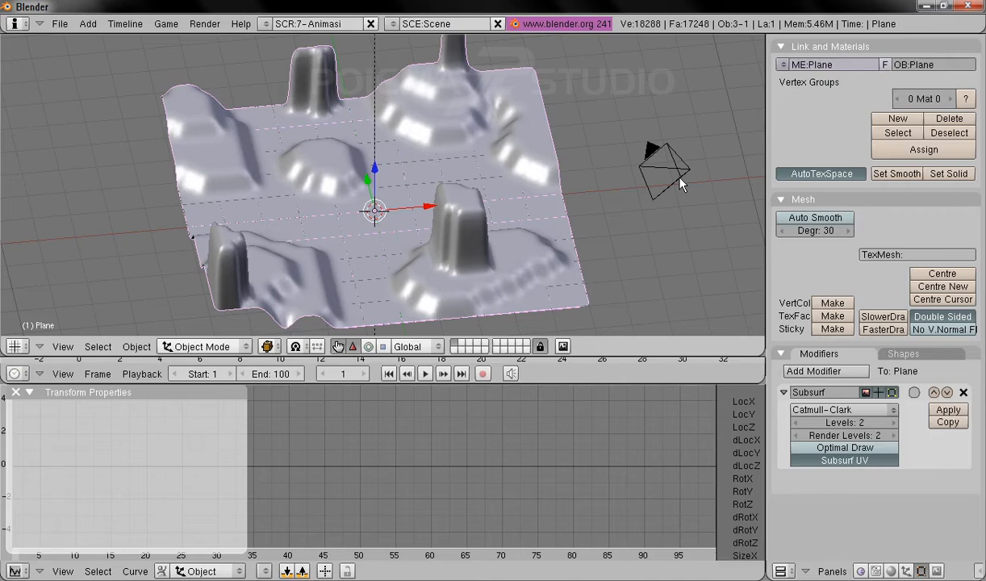
pyautogui.moveTo(559, 202); pyautogui.dragTo(593, 204, button='middle')
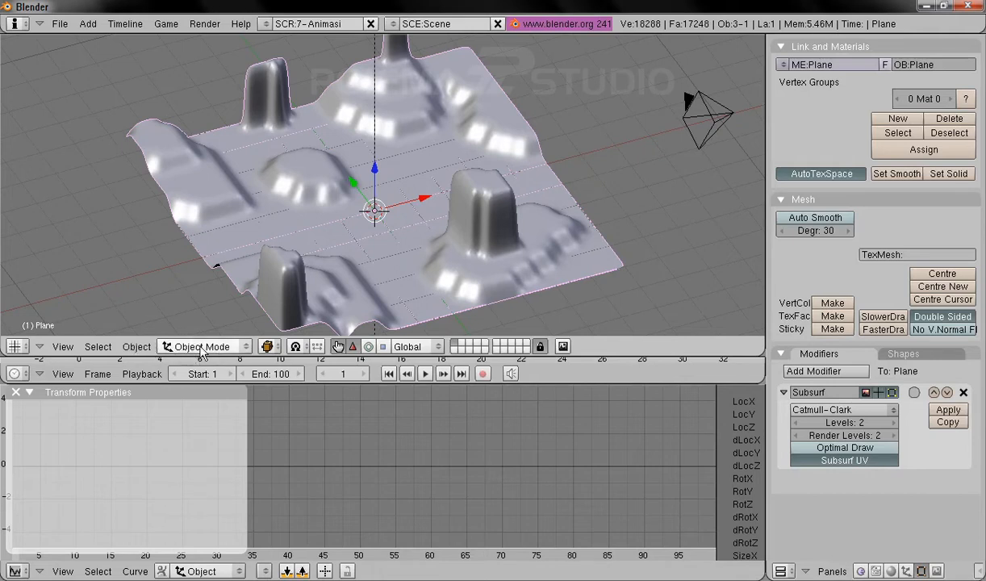
# - Add an empty object to the scene and name it Cam_target
pyautogui.click(84, 23)
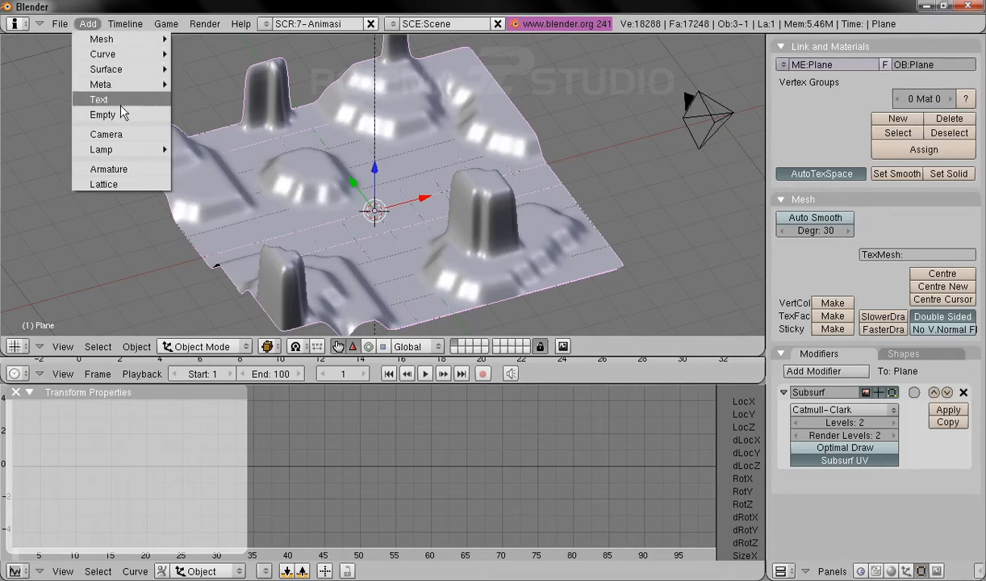
pyautogui.press('Escape')
pyautogui.click(125, 117)
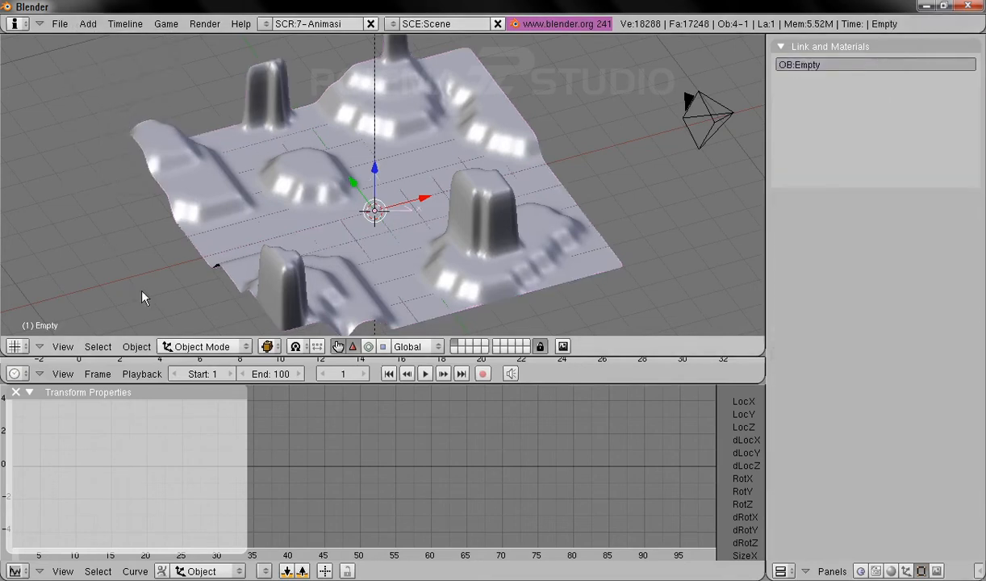
pyautogui.click(136, 346)
pyautogui.click(142, 335)
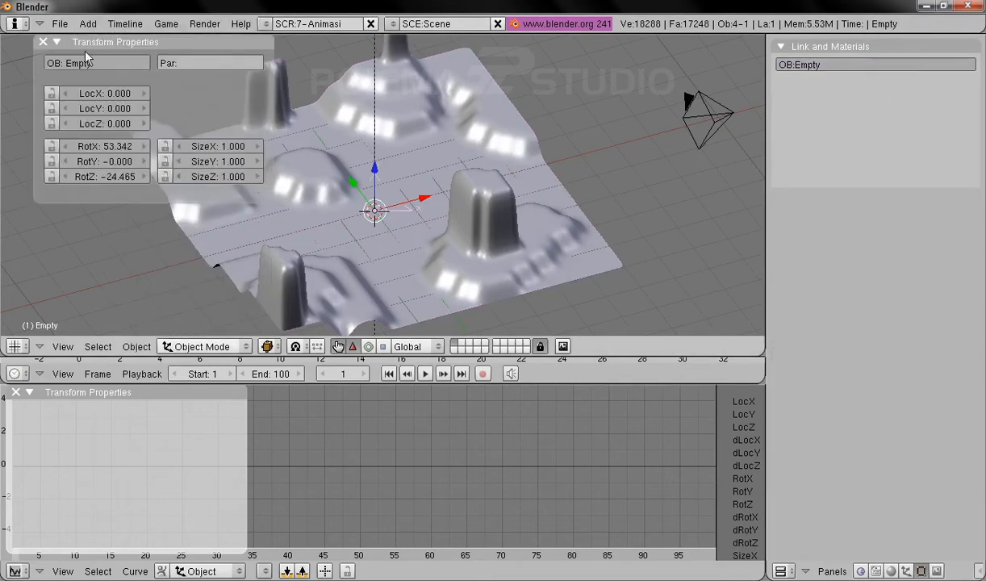
pyautogui.click(112, 67)
pyautogui.write('Cam_target')
pyautogui.press('Return')
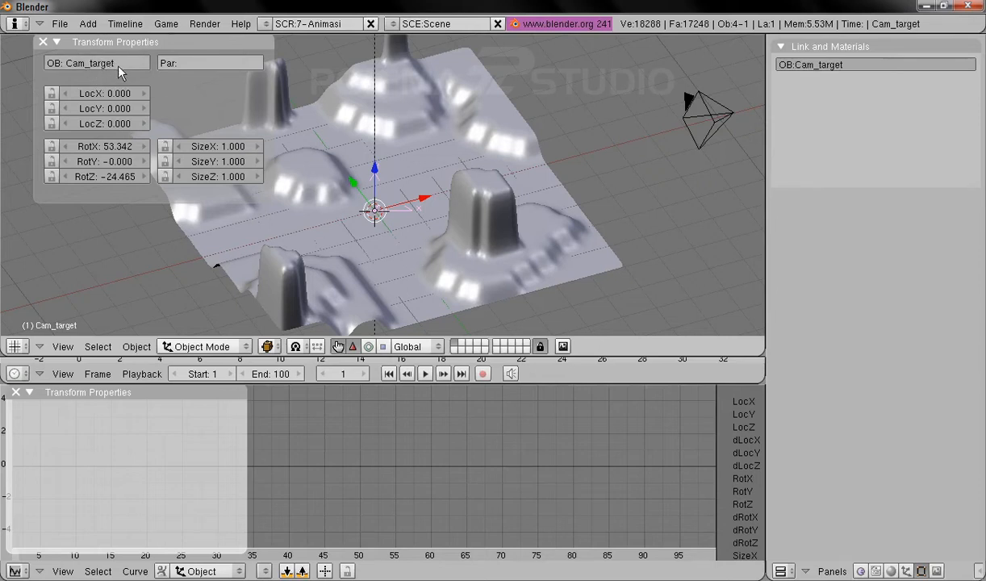
# - Reset the empty's X, Y and Z rotation to 0 and close its transform properties
pyautogui.click(114, 147)
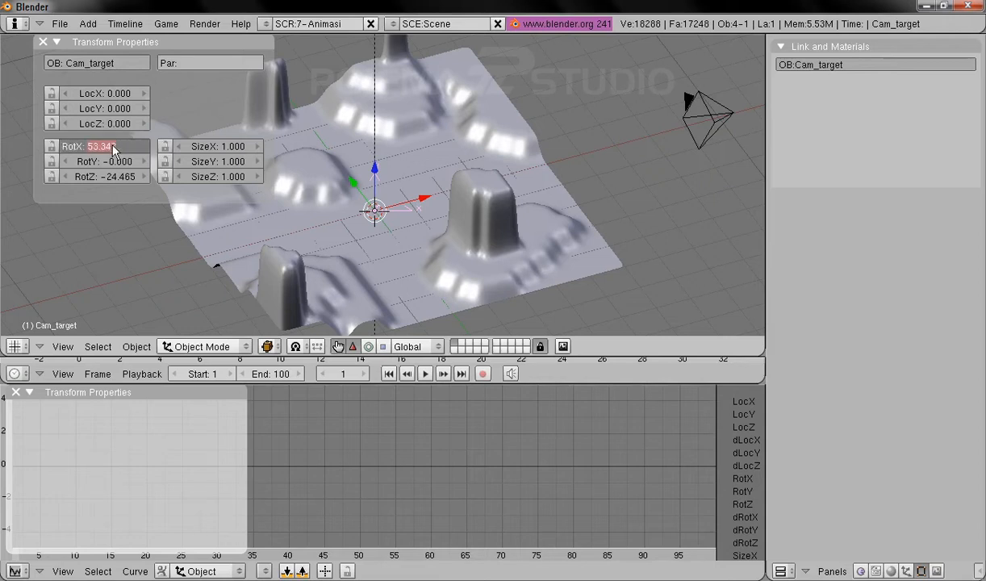
pyautogui.write('0')
pyautogui.press('Tab')
pyautogui.write('0')
pyautogui.press('Tab')
pyautogui.write('0')
pyautogui.press('Return')
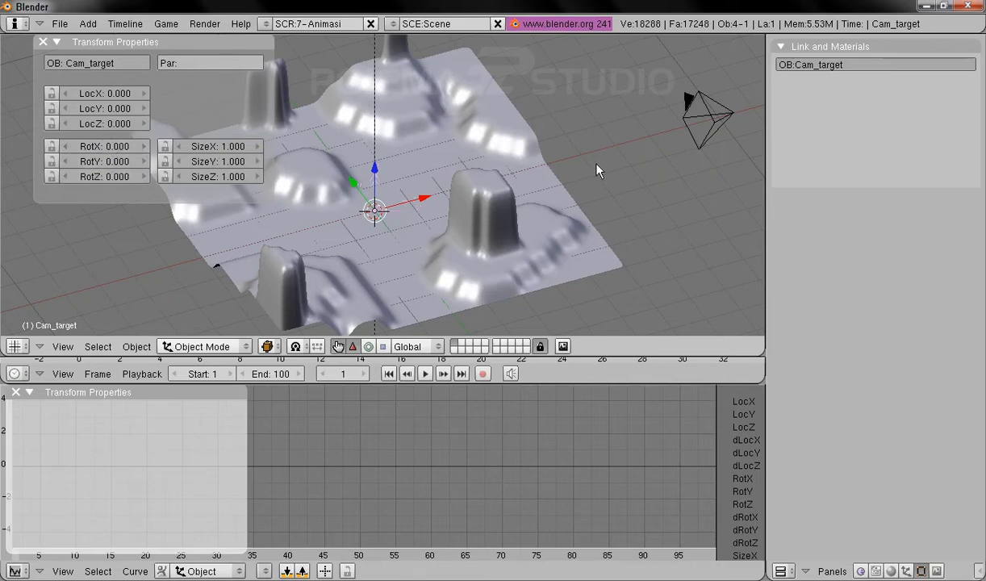
pyautogui.click(41, 42)
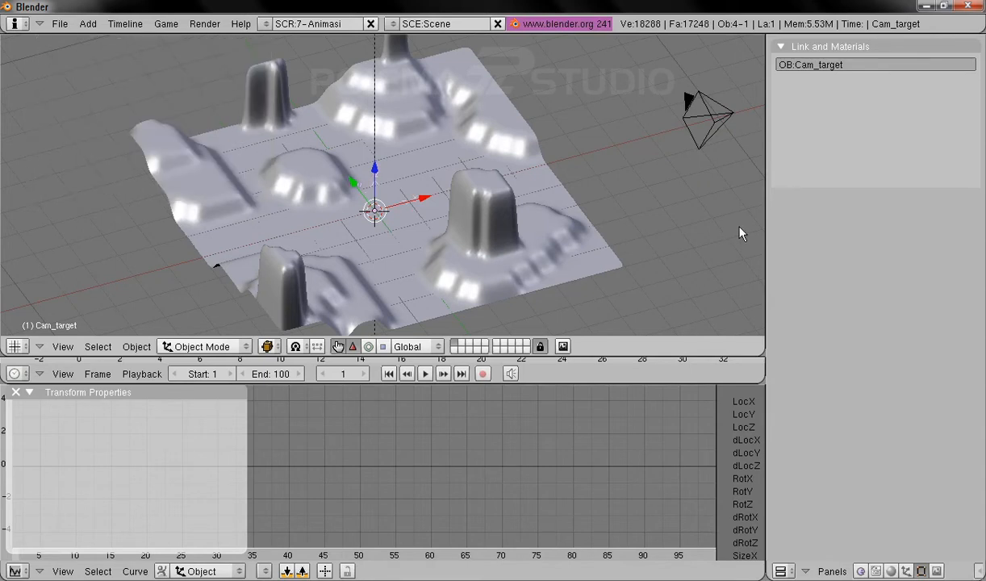
# - Select the camera and add a Track To constraint to it
pyautogui.rightClick(696, 123)
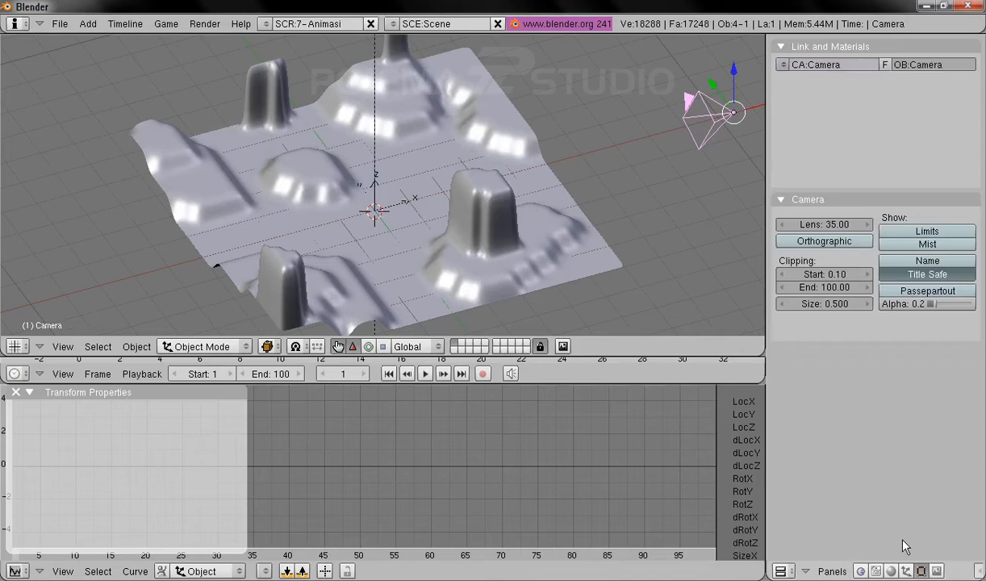
pyautogui.click(905, 571)
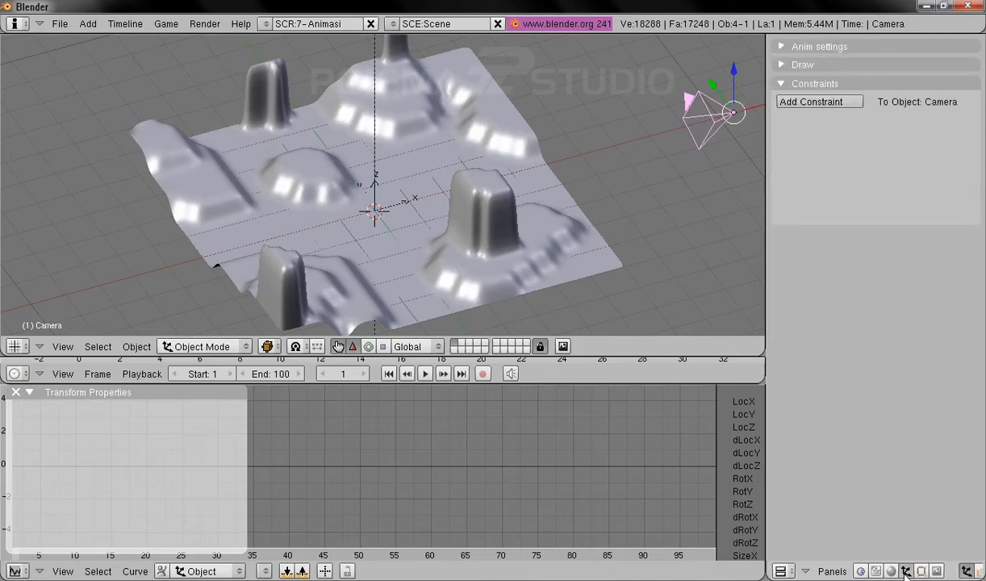
pyautogui.click(805, 106)
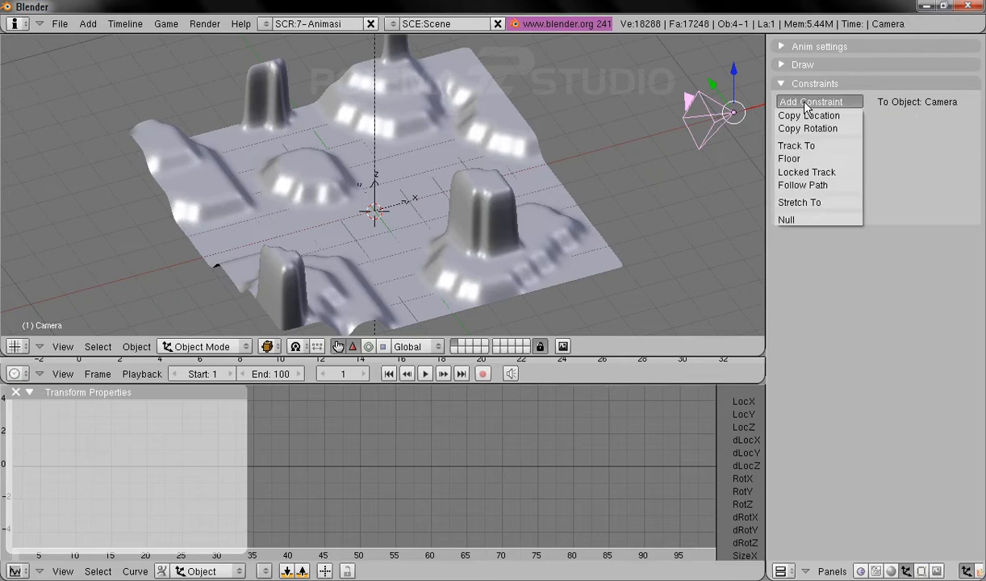
pyautogui.click(799, 145)
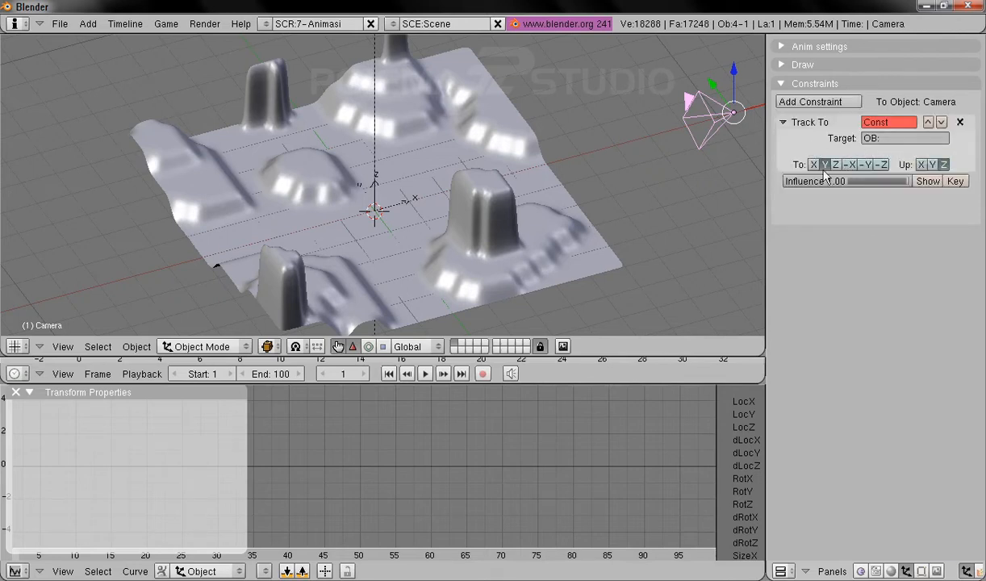
# - Set the Track To constraint to point along -Z with Y up and target Cam_target
pyautogui.click(883, 164)
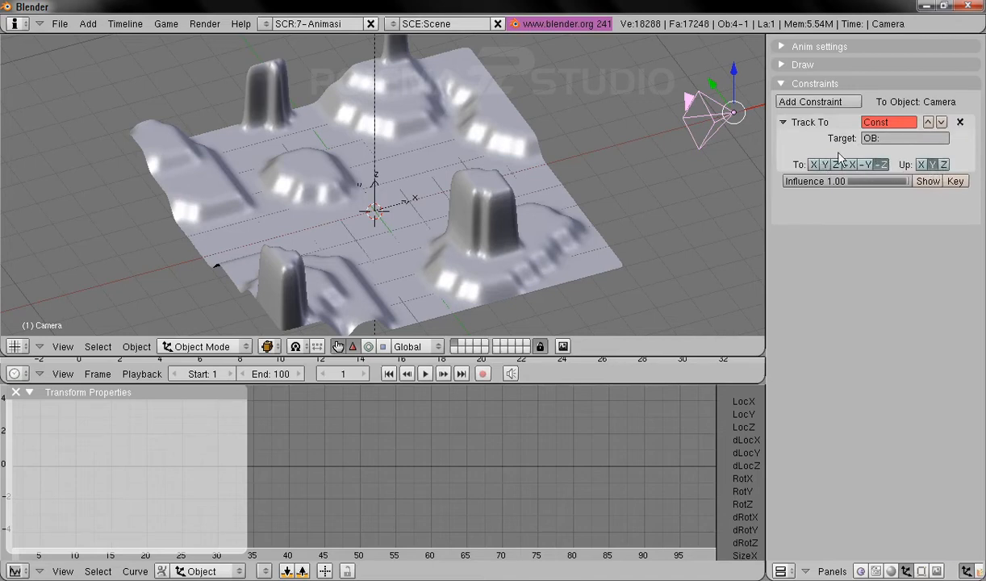
pyautogui.click(912, 139)
pyautogui.write('Cam_target')
pyautogui.press('Return')
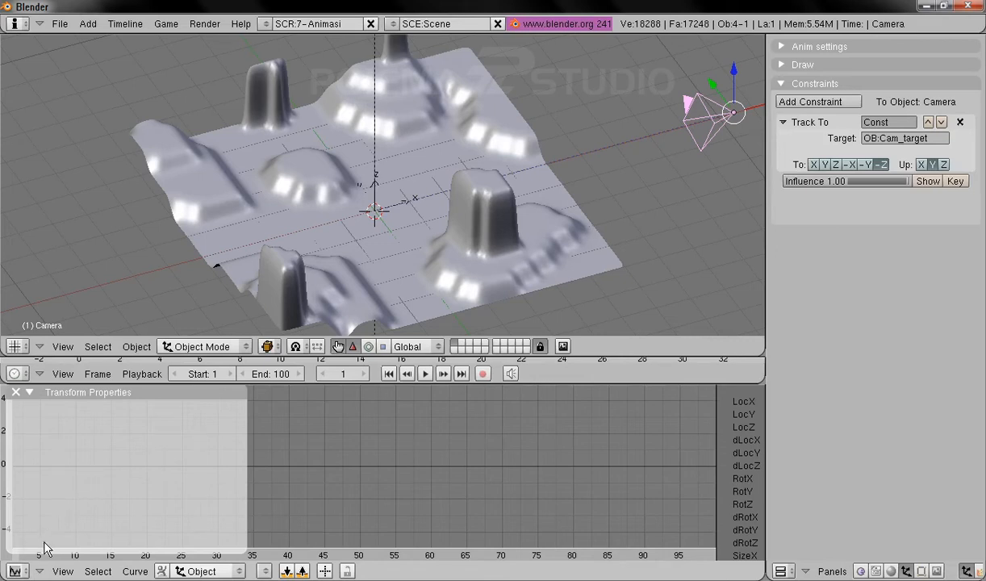
# - Turn the Ipo Curve Editor area into a 3D View that looks through the camera
pyautogui.click(15, 571)
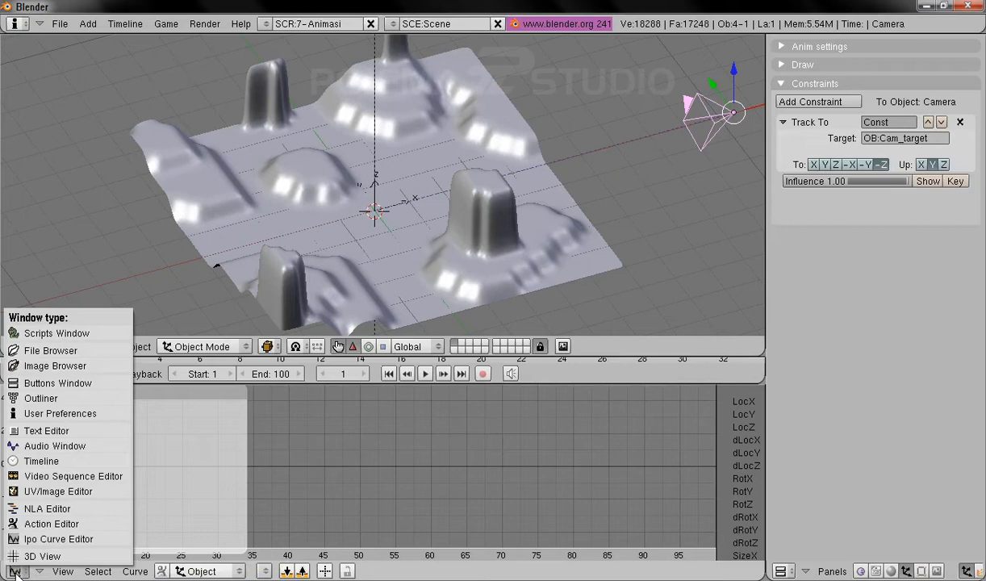
pyautogui.click(54, 556)
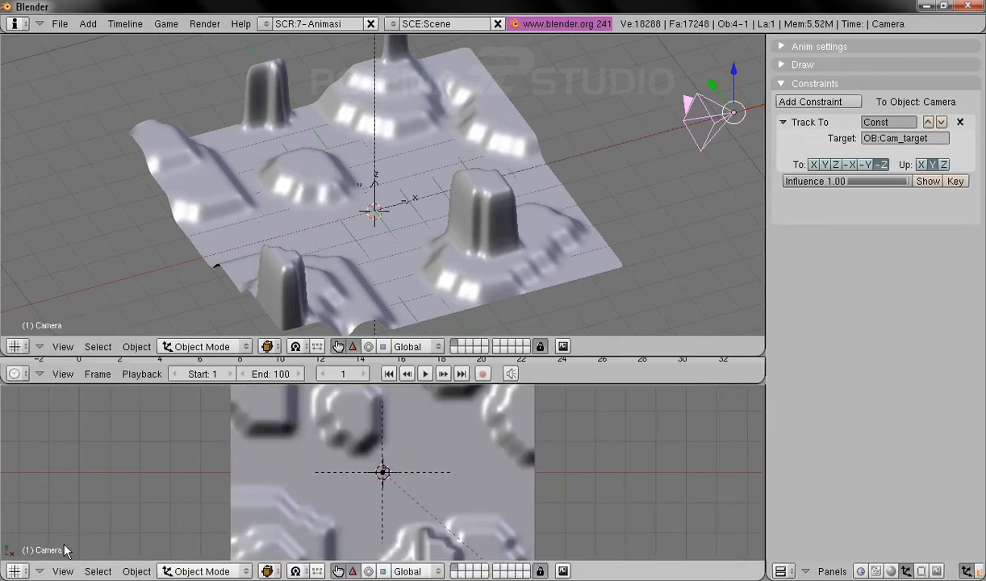
pyautogui.click(63, 571)
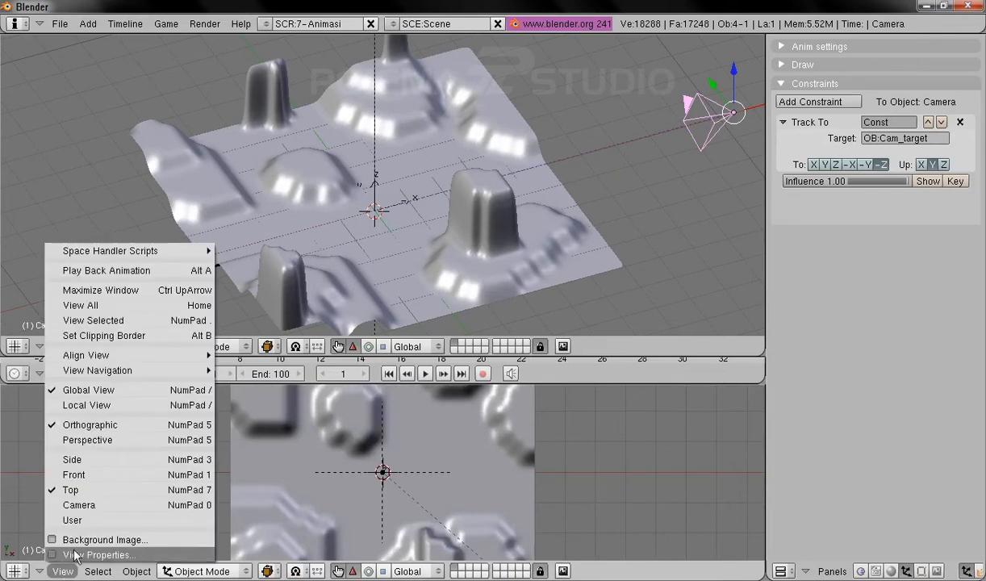
pyautogui.click(105, 508)
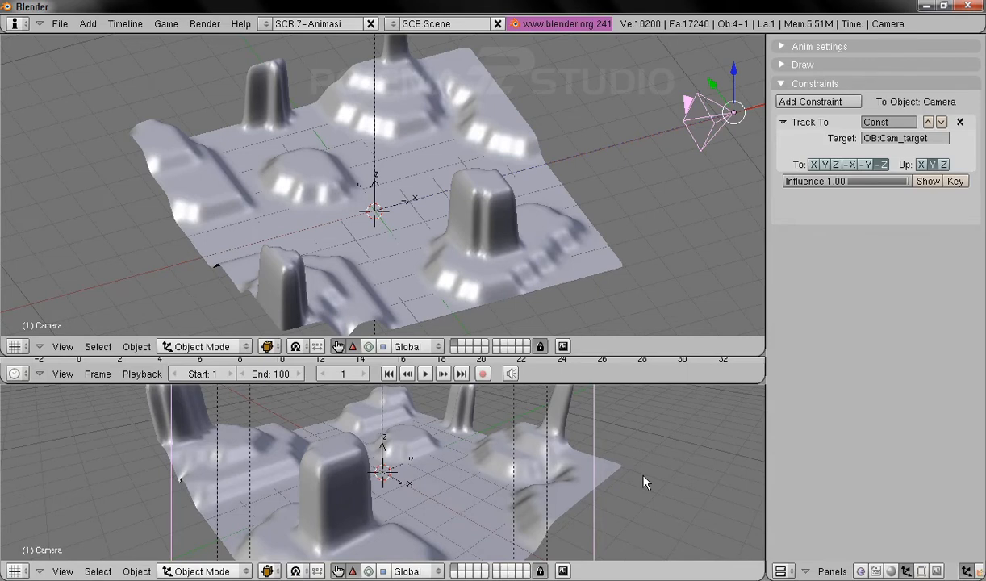
pyautogui.scroll(-3, 644, 482)
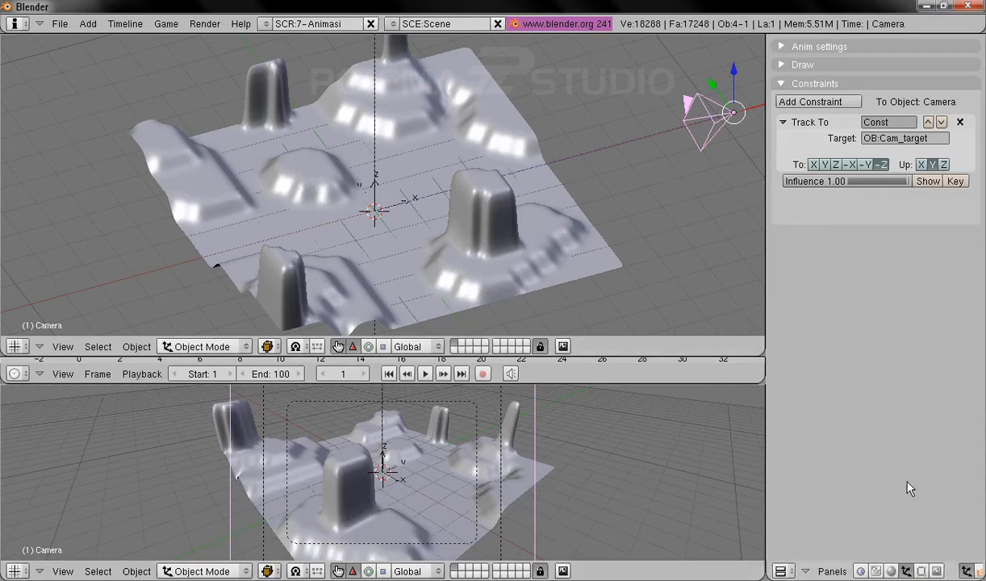
# - Enable Passepartout for the camera and set its alpha to 1.0
pyautogui.click(921, 571)
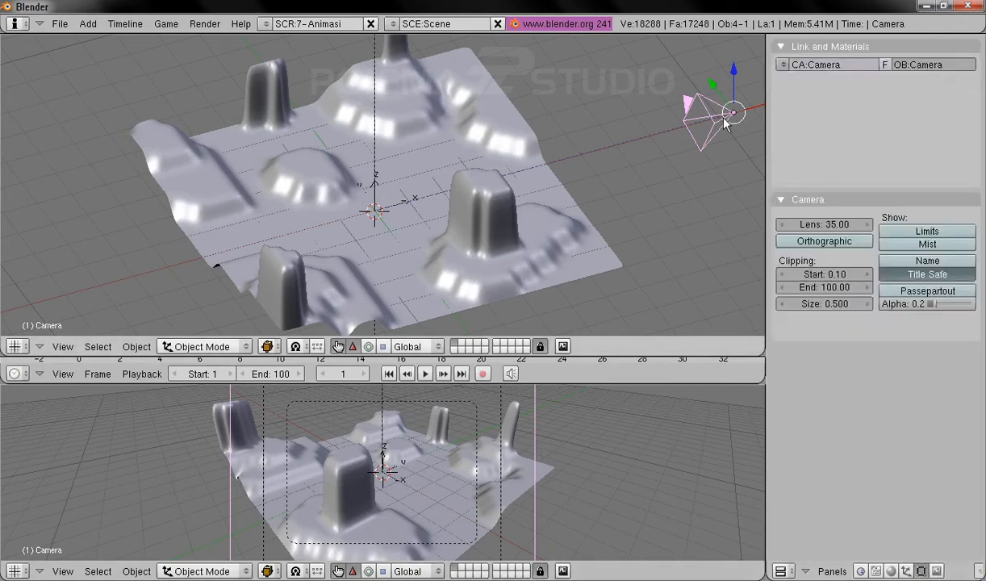
pyautogui.click(928, 291)
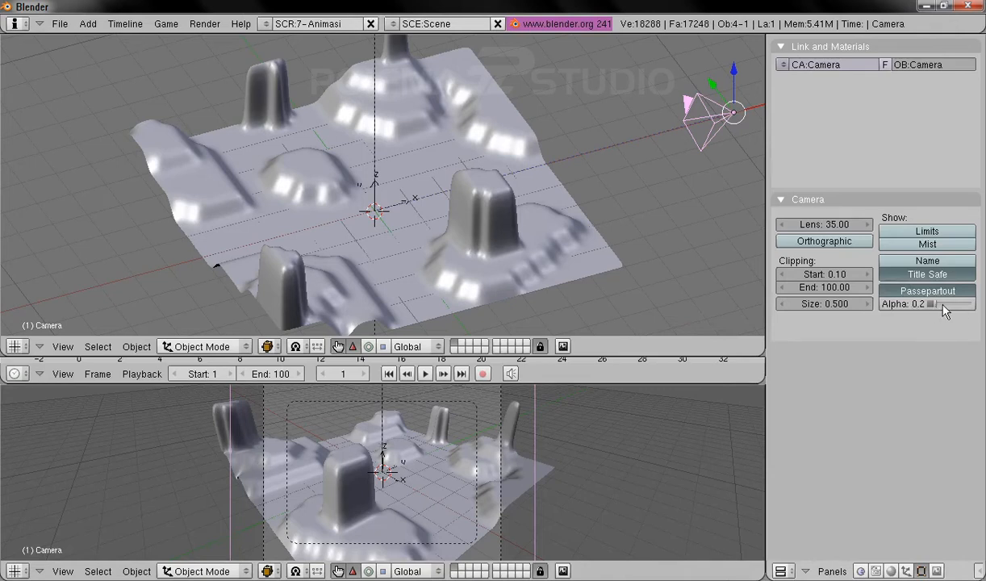
pyautogui.moveTo(936, 306); pyautogui.dragTo(980, 304)
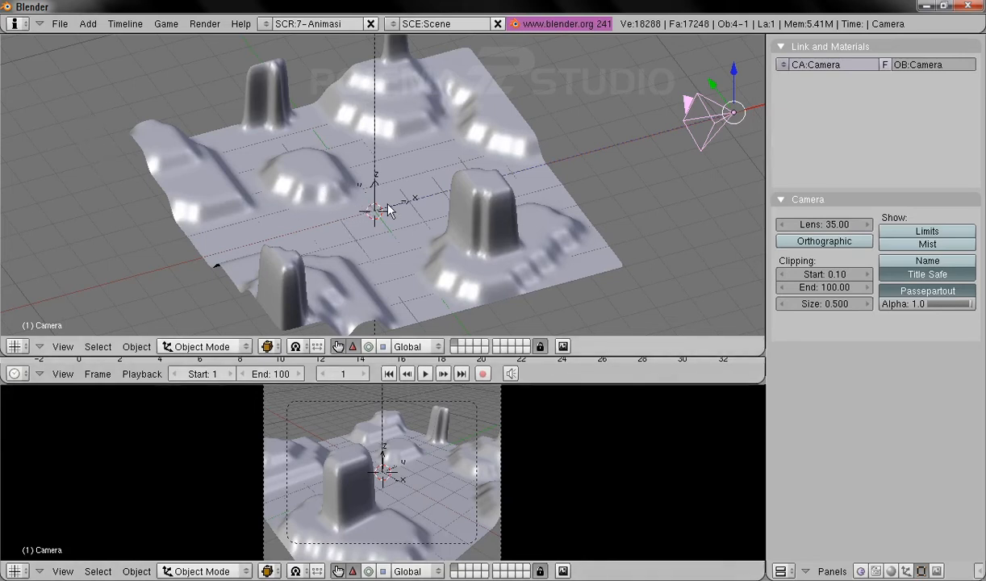
# - Show the upper 3D view in wireframe and select the Cam_target empty
pyautogui.click(266, 346)
pyautogui.click(287, 316)
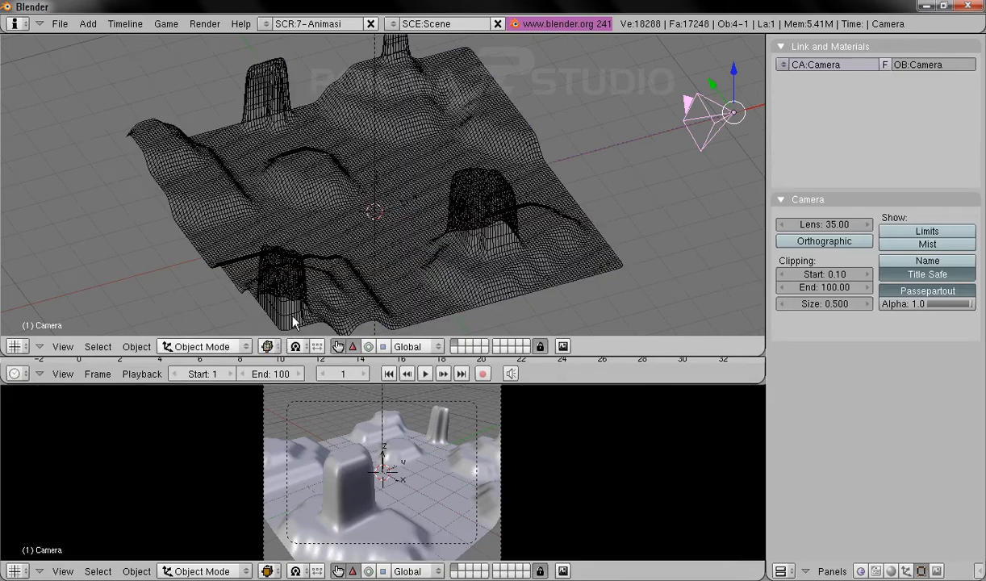
pyautogui.rightClick(403, 211)
pyautogui.rightClick(403, 210)
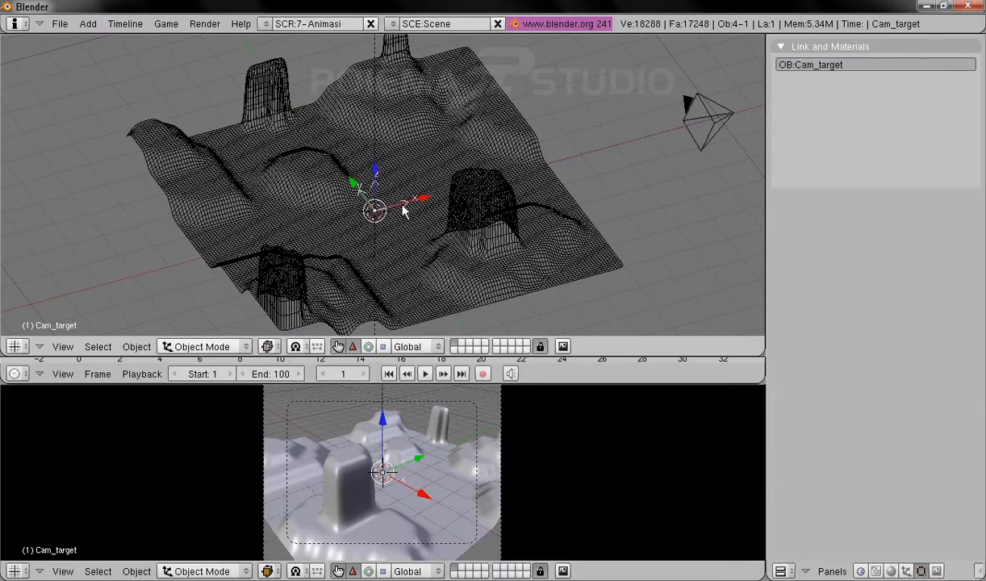
pyautogui.moveTo(362, 240); pyautogui.dragTo(442, 226, button='middle')
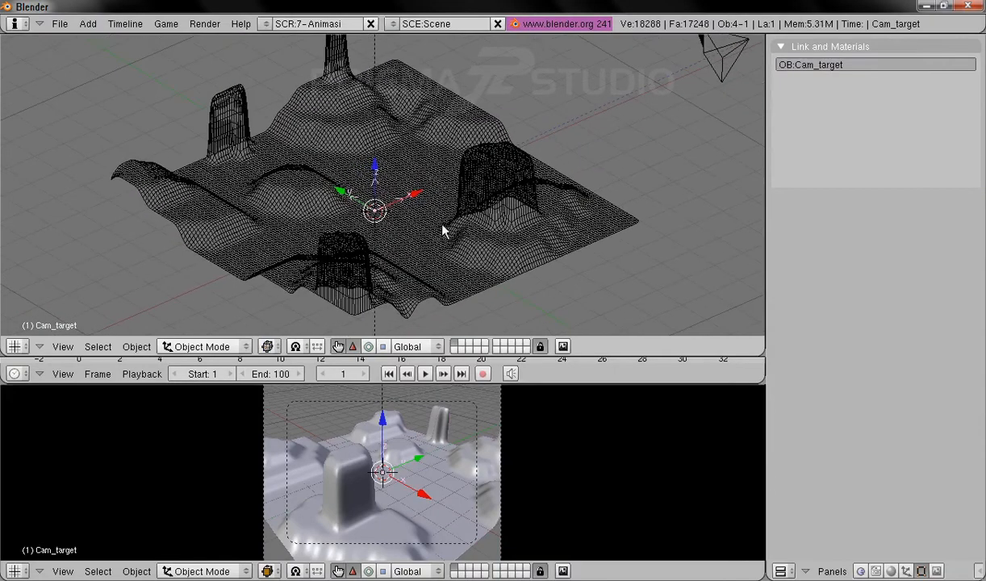
# - Select the camera, lower it close to the terrain and shift it along its Y and X axes beside the plane
pyautogui.rightClick(702, 62)
pyautogui.moveTo(694, 131); pyautogui.dragTo(686, 44, button='middle')
pyautogui.press('g')
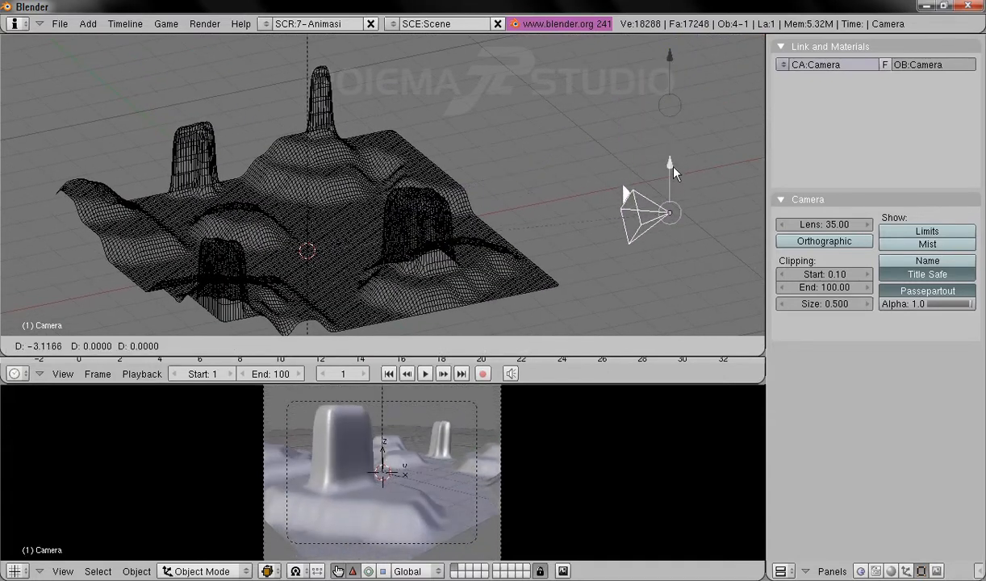
pyautogui.click(674, 177)
pyautogui.press('g')
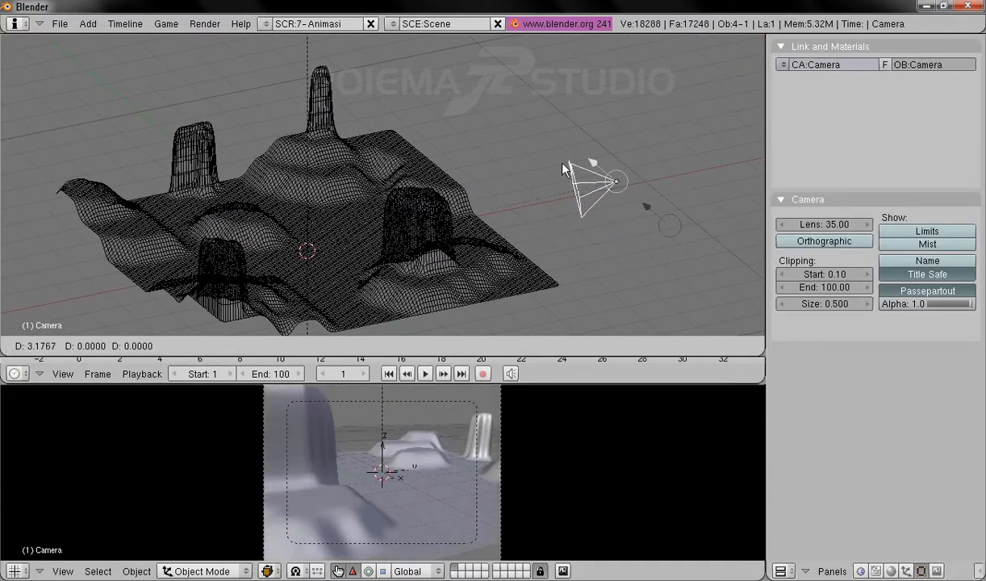
pyautogui.click(564, 141)
pyautogui.moveTo(577, 101); pyautogui.dragTo(579, 123)
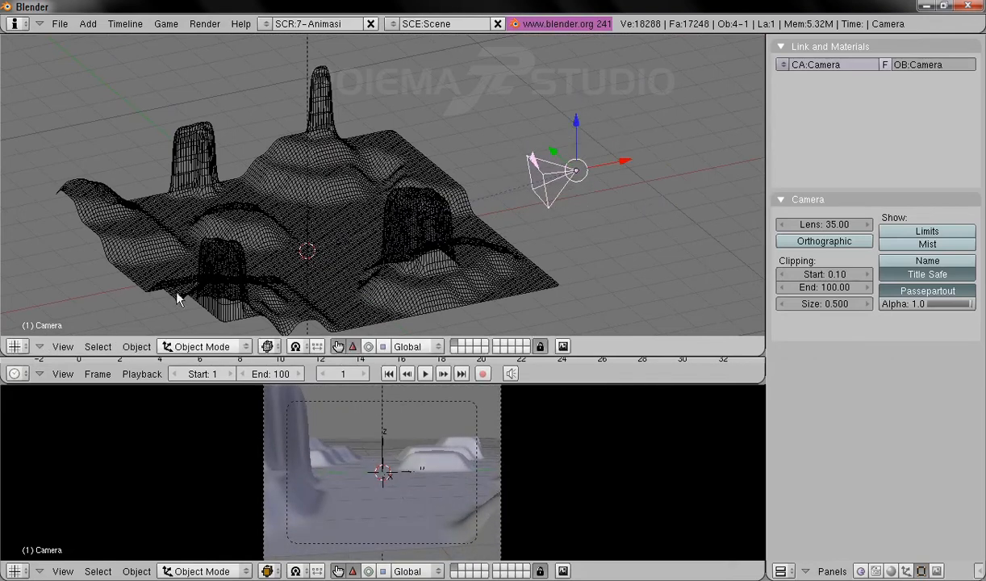
# - Switch the upper view to Top and move the camera over the terrain between the two front pillars
pyautogui.click(61, 347)
pyautogui.click(88, 267)
pyautogui.moveTo(606, 175); pyautogui.dragTo(274, 274)
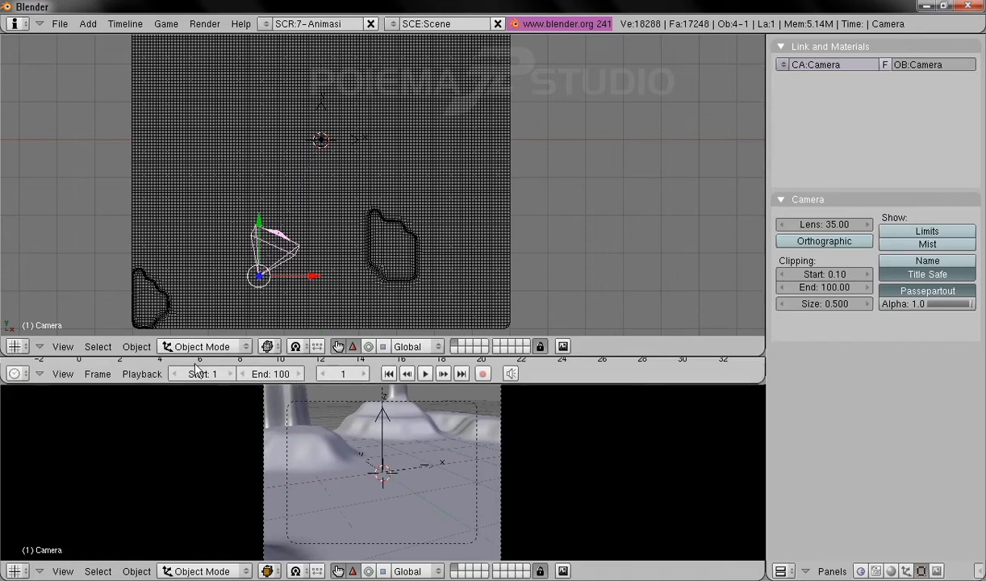
# - Insert a Loc keyframe for the camera at frame 1
pyautogui.click(137, 347)
pyautogui.click(196, 251)
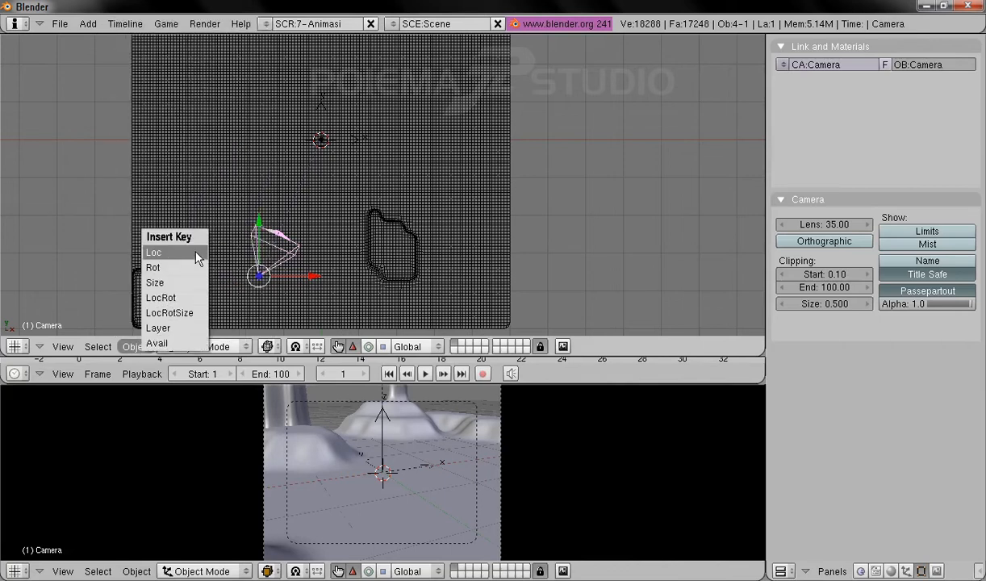
pyautogui.click(196, 254)
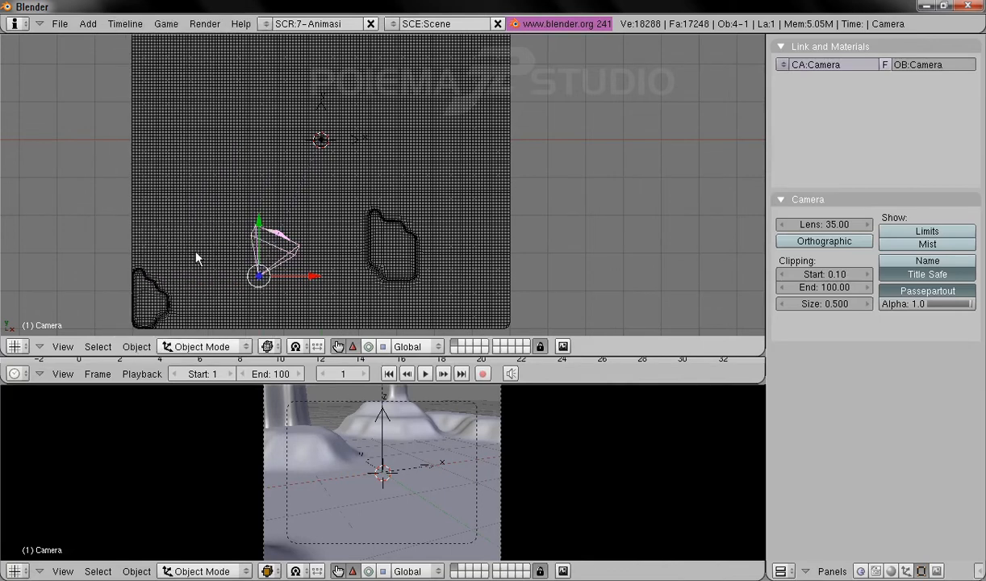
# - Go to frame 100 and insert a Loc keyframe for the camera
pyautogui.click(339, 379)
pyautogui.write('10')
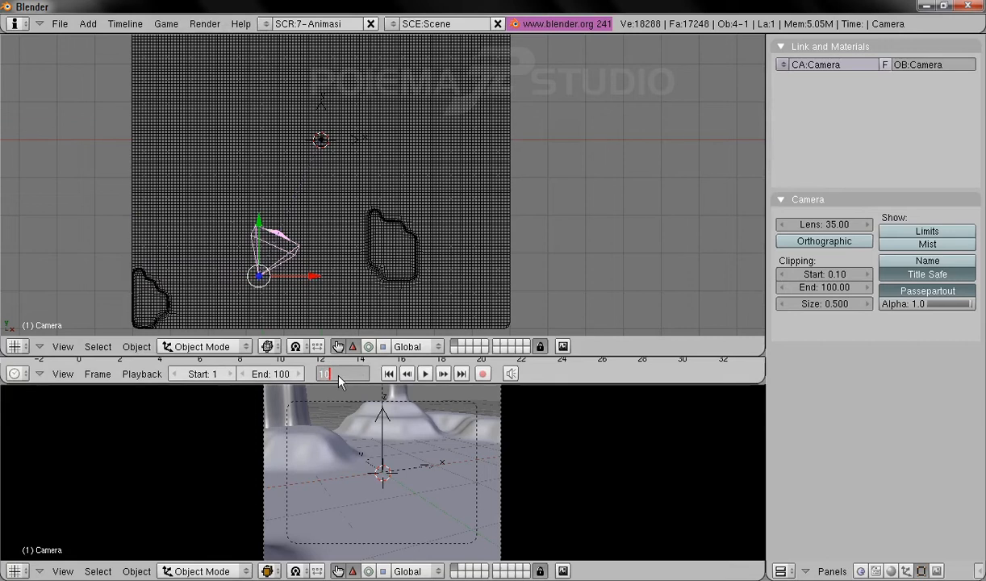
pyautogui.write('0')
pyautogui.press('Return')
pyautogui.click(136, 346)
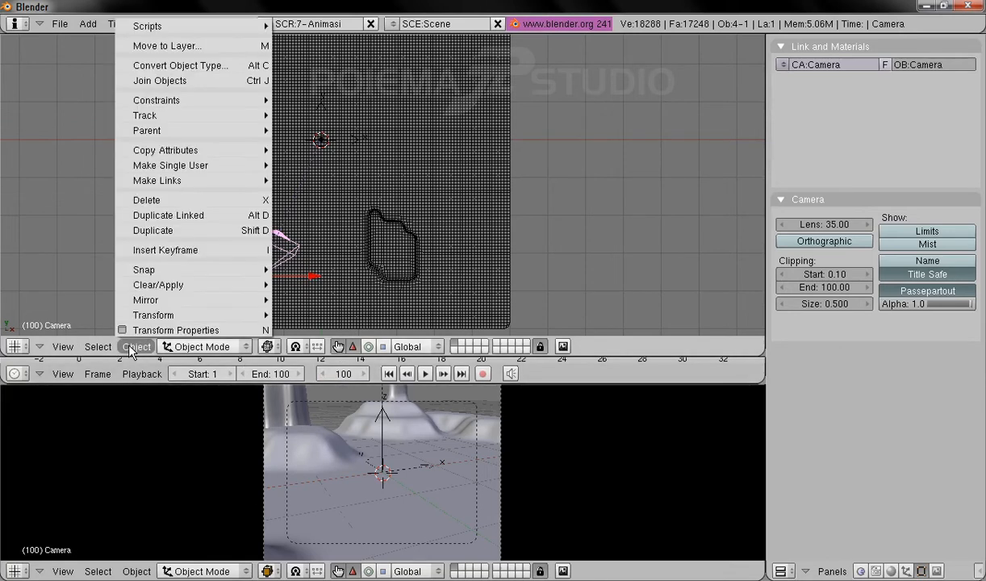
pyautogui.click(192, 250)
pyautogui.click(192, 254)
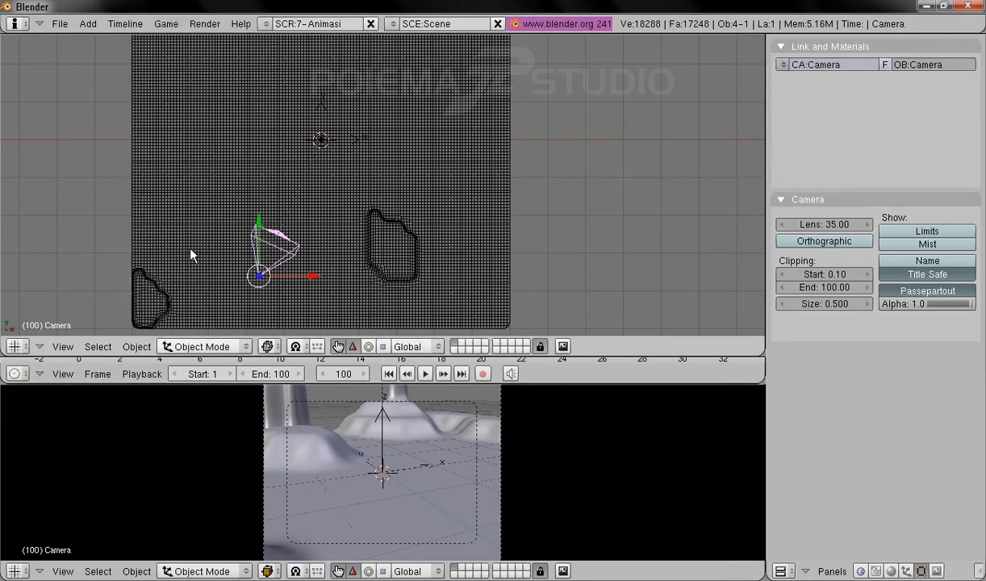
# - Select the Cam_target empty at the terrain's centre and insert a Loc keyframe for it at frame 100
pyautogui.rightClick(355, 142)
pyautogui.rightClick(355, 142)
pyautogui.rightClick(355, 142)
pyautogui.rightClick(355, 142)
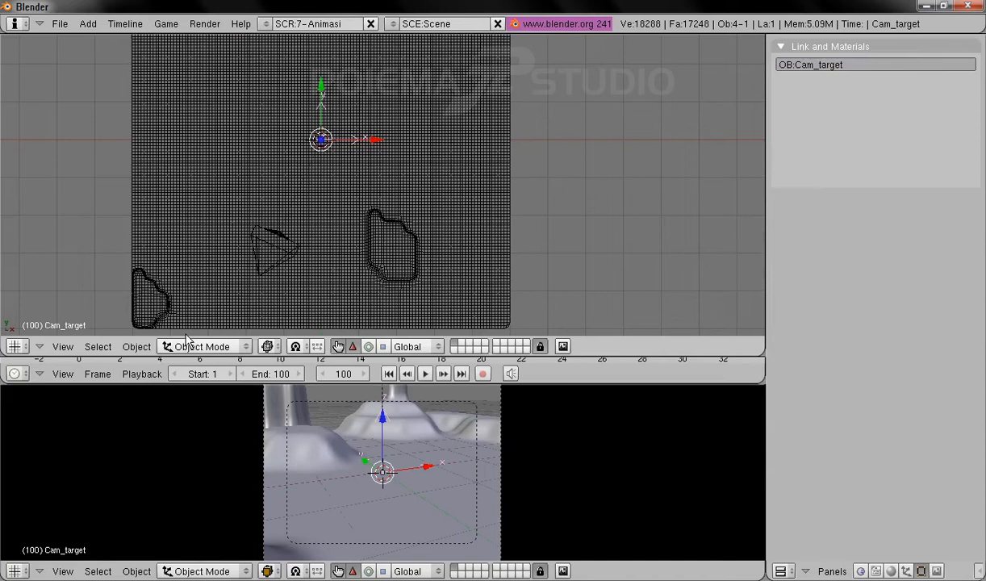
pyautogui.click(139, 348)
pyautogui.click(198, 245)
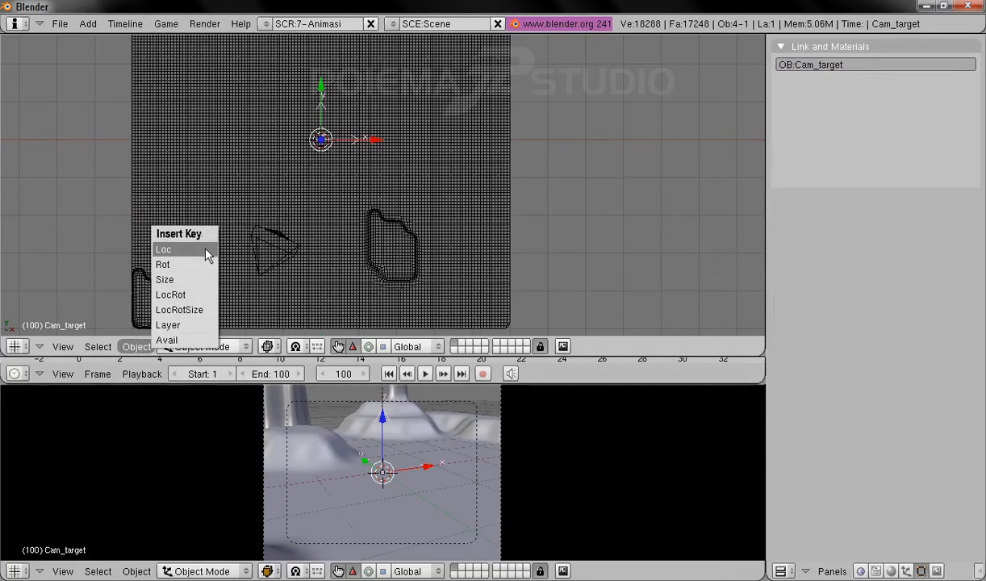
pyautogui.click(206, 255)
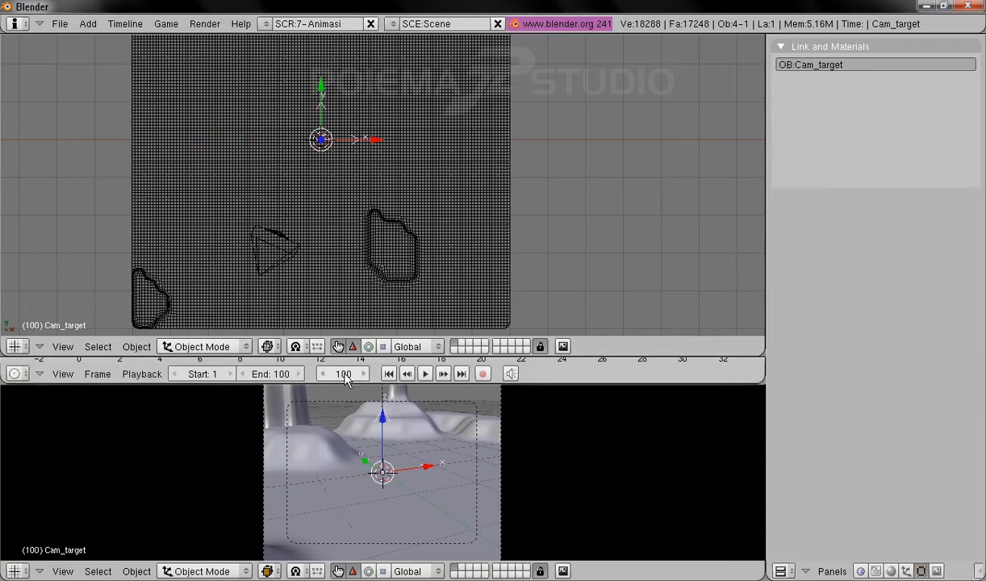
# - Return to frame 1 and insert a Loc keyframe for the Cam_target empty
pyautogui.click(388, 373)
pyautogui.click(139, 347)
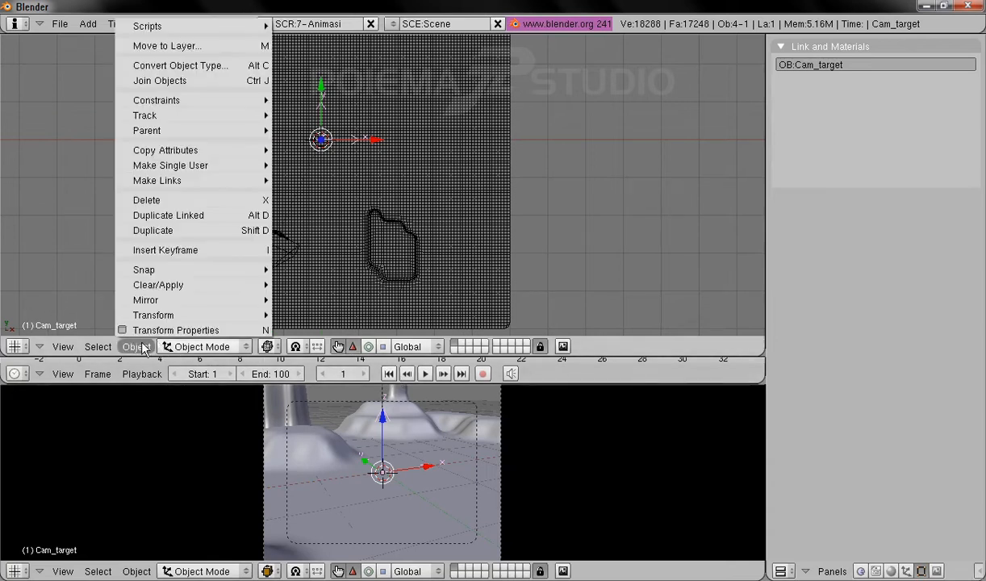
pyautogui.click(205, 251)
pyautogui.click(207, 255)
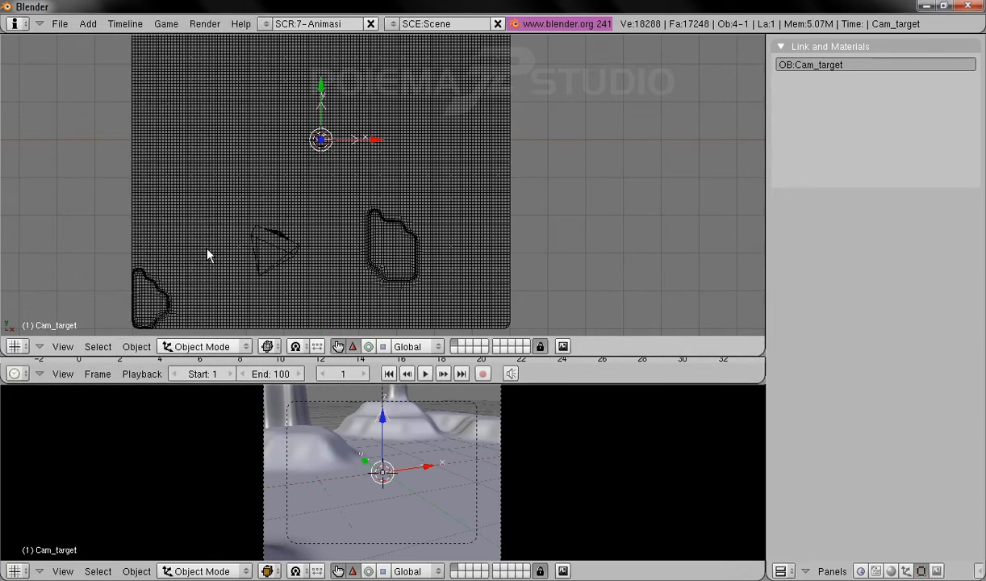
# - At frame 25, move the camera to the terrain's front edge just before the larger pillar and insert a Loc keyframe
pyautogui.click(345, 374)
pyautogui.write('25')
pyautogui.press('Return')
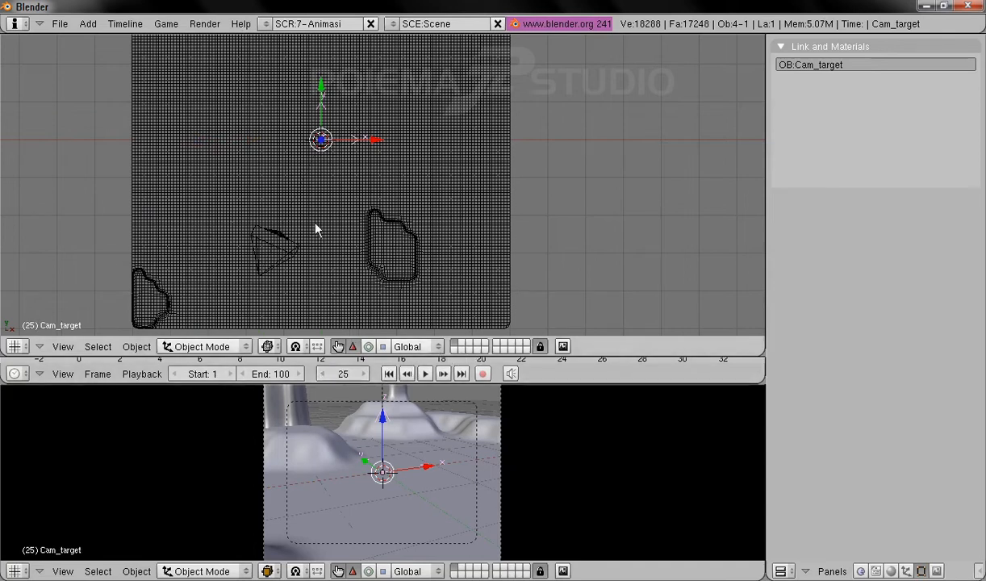
pyautogui.rightClick(285, 248)
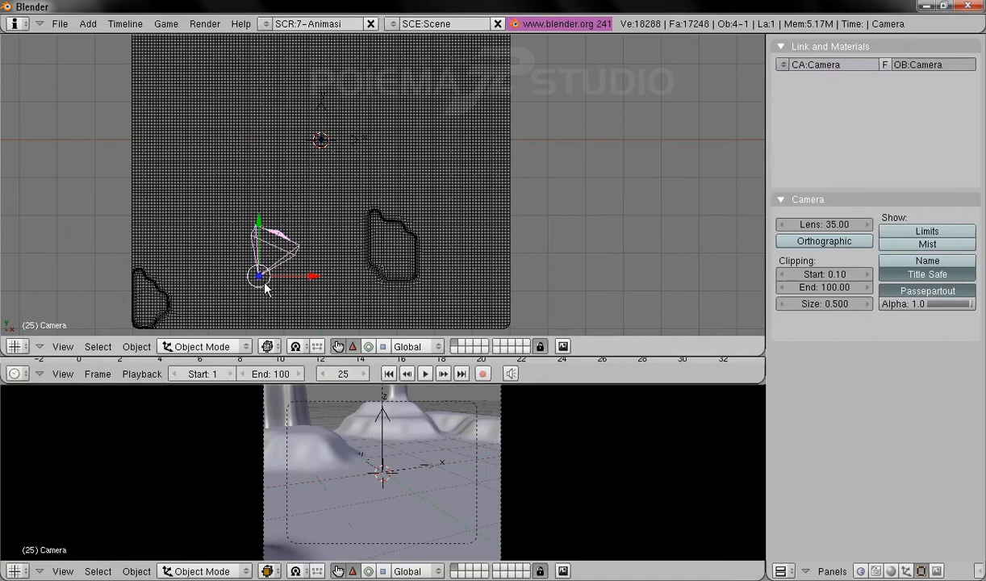
pyautogui.press('g')
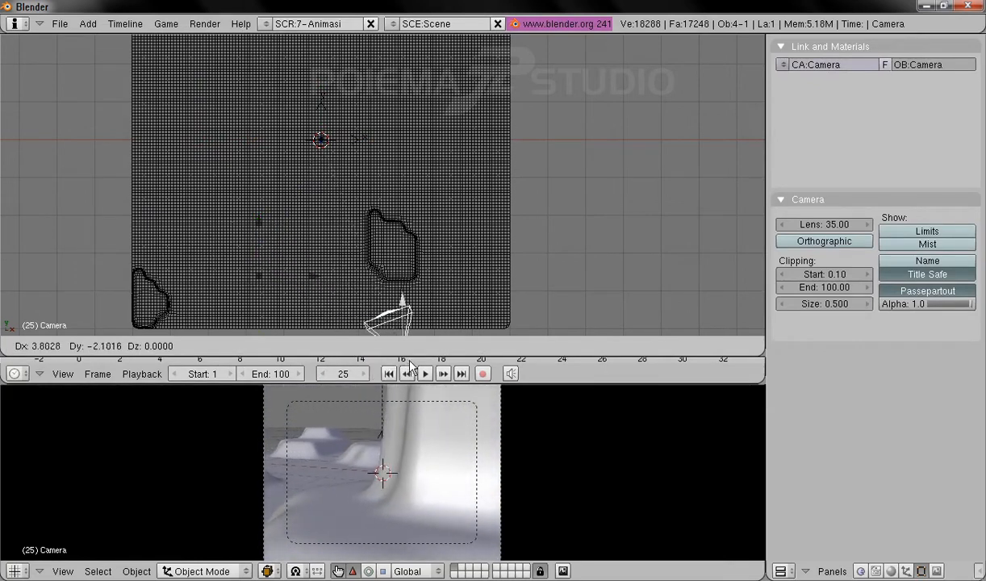
pyautogui.click(376, 354)
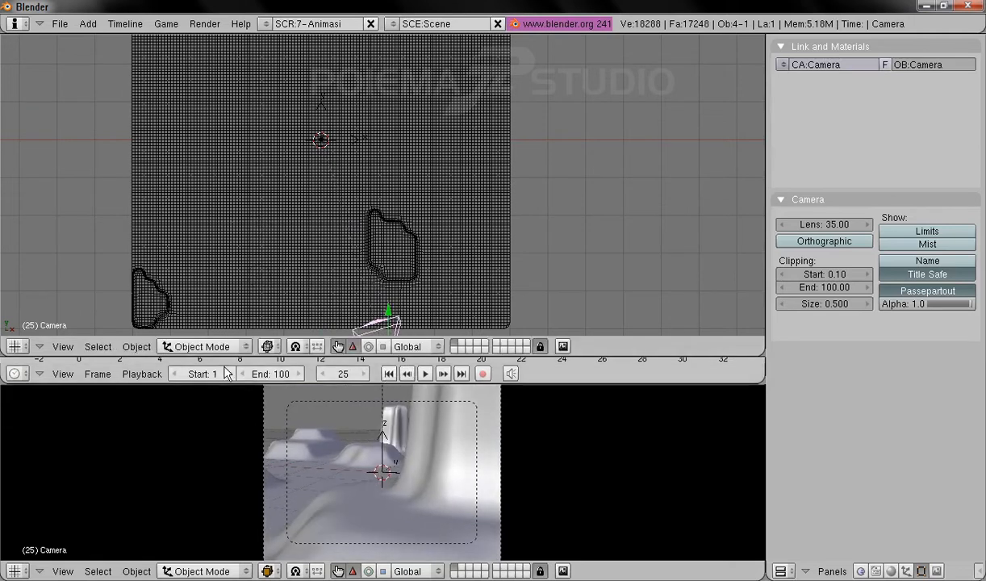
pyautogui.click(134, 346)
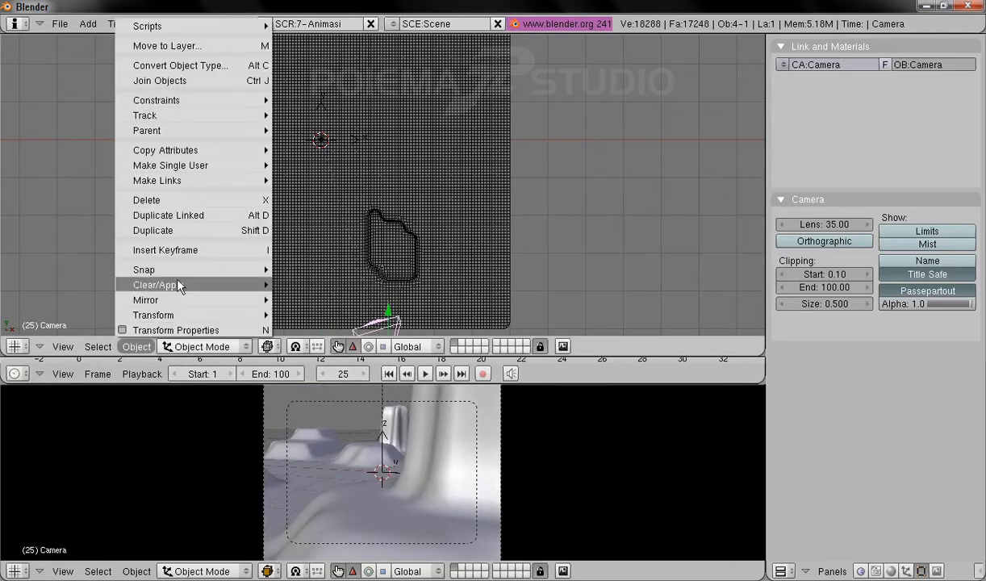
pyautogui.click(190, 247)
pyautogui.click(190, 255)
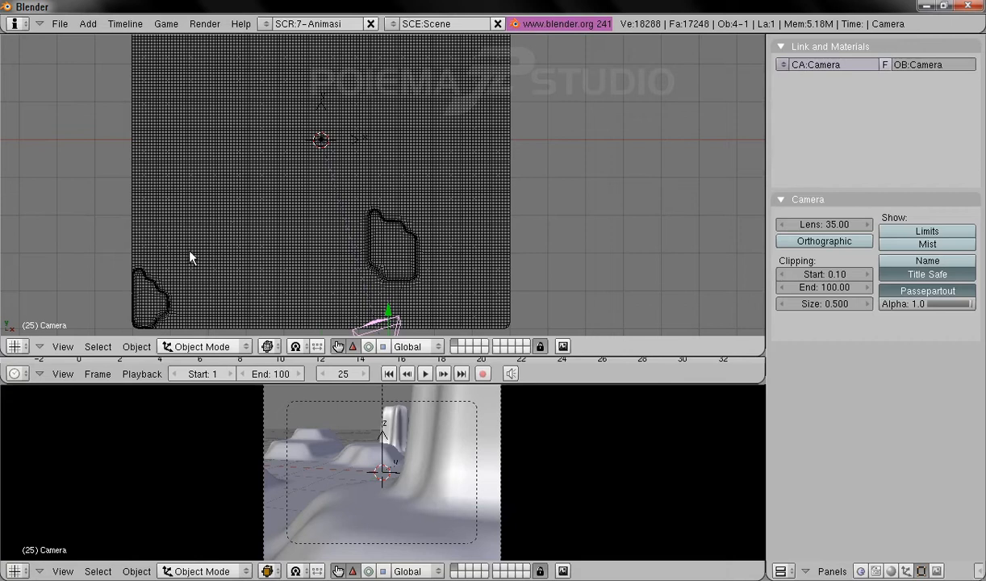
# - Shift Cam_target along the X axis toward the terrain's negative X side and insert a Loc keyframe at frame 25
pyautogui.rightClick(361, 141)
pyautogui.rightClick(360, 140)
pyautogui.rightClick(357, 139)
pyautogui.moveTo(377, 145); pyautogui.dragTo(237, 156)
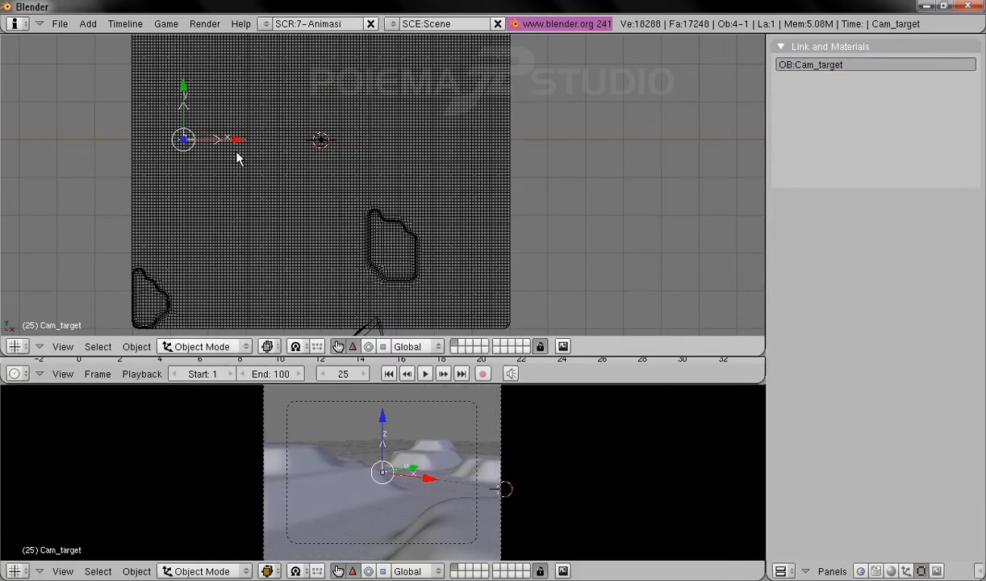
pyautogui.click(136, 346)
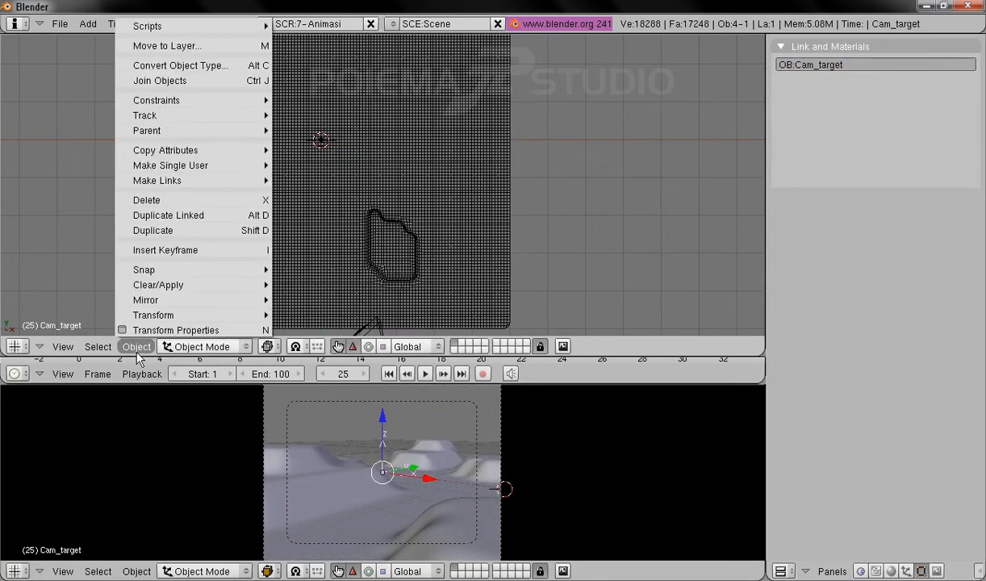
pyautogui.click(198, 261)
pyautogui.click(204, 249)
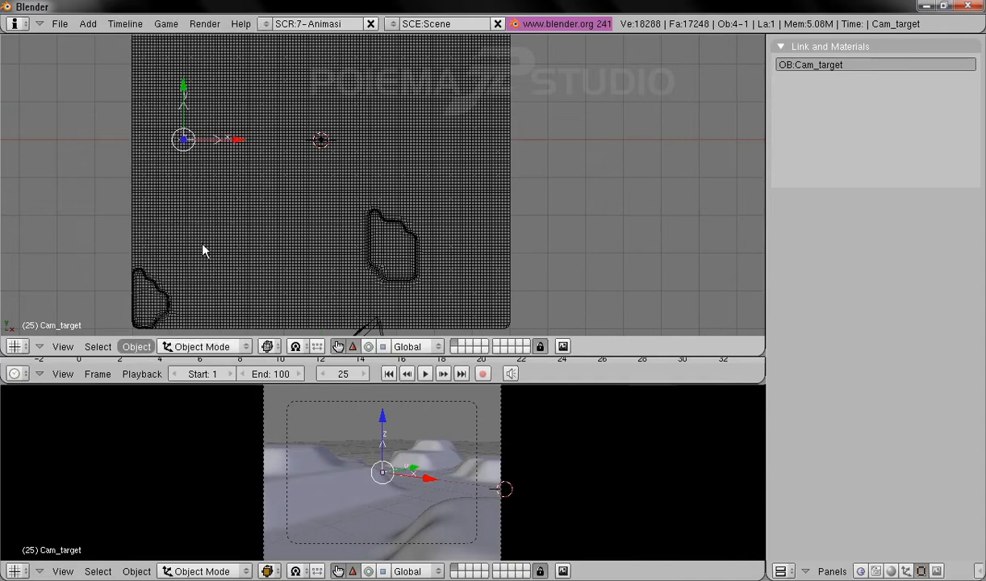
# - Go to frame 50 and move Cam_target across the terrain to behind the larger front pillar, past the centre
pyautogui.keyDown('shift'); pyautogui.click(341, 376); pyautogui.keyUp('shift')
pyautogui.write('50')
pyautogui.press('Return')
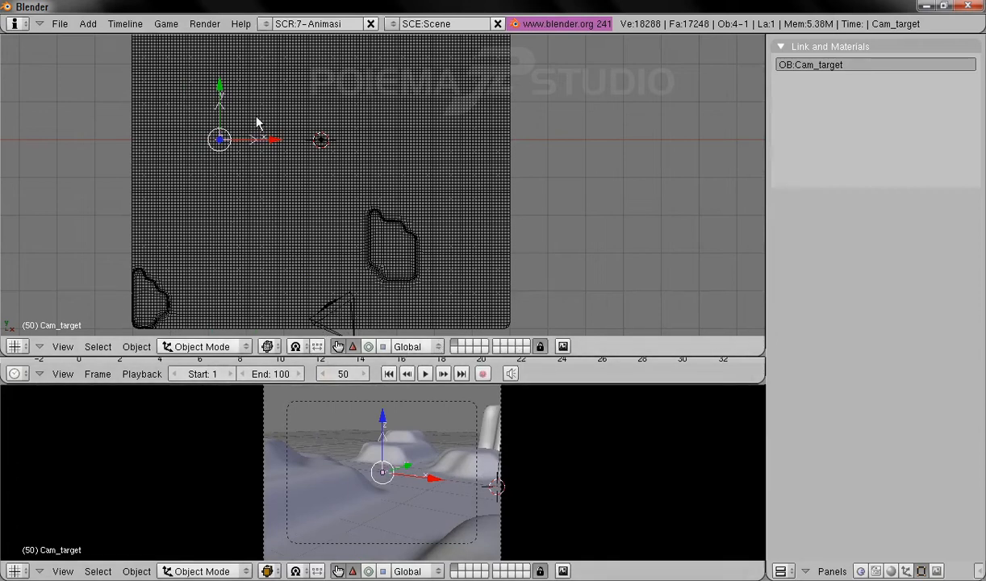
pyautogui.press('g')
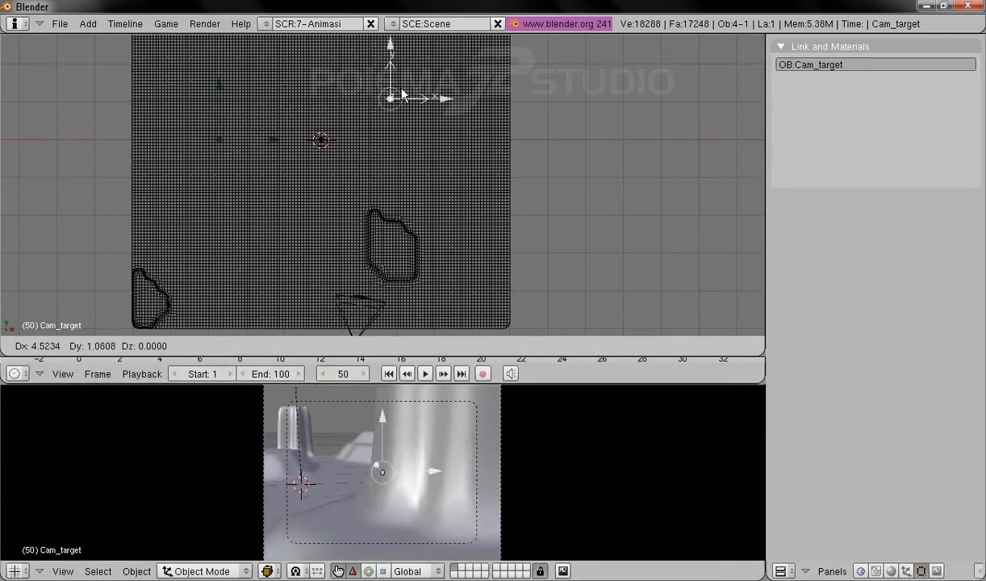
pyautogui.click(403, 103)
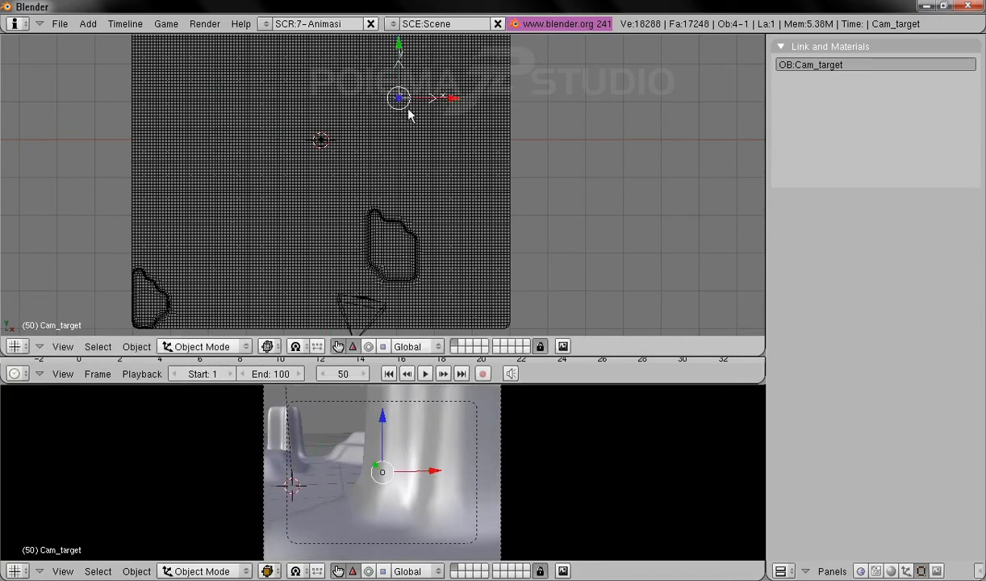
# - Move the camera to the terrain's negative X edge just behind the corner pillar and raise it along Z above the hills
pyautogui.rightClick(371, 303)
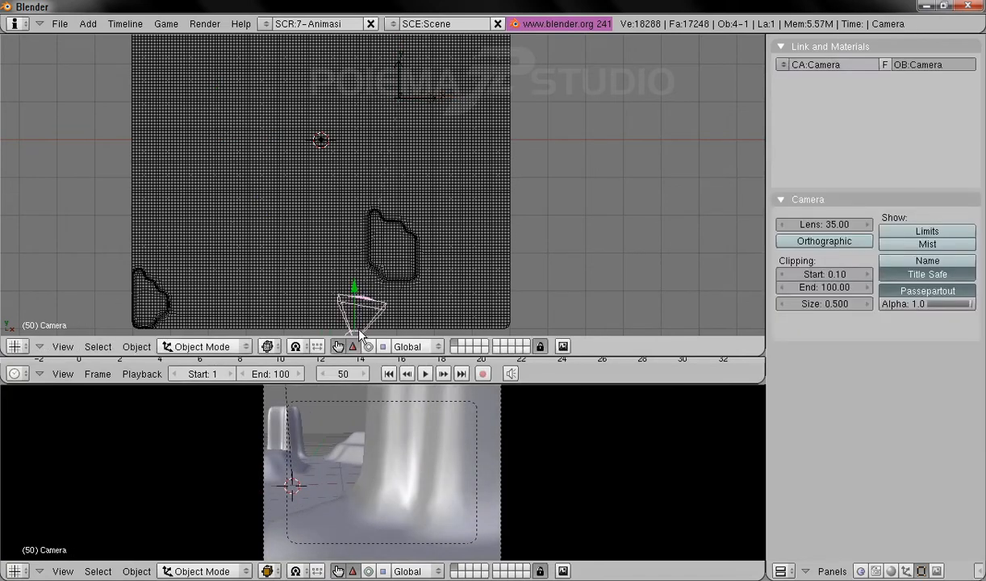
pyautogui.press('g')
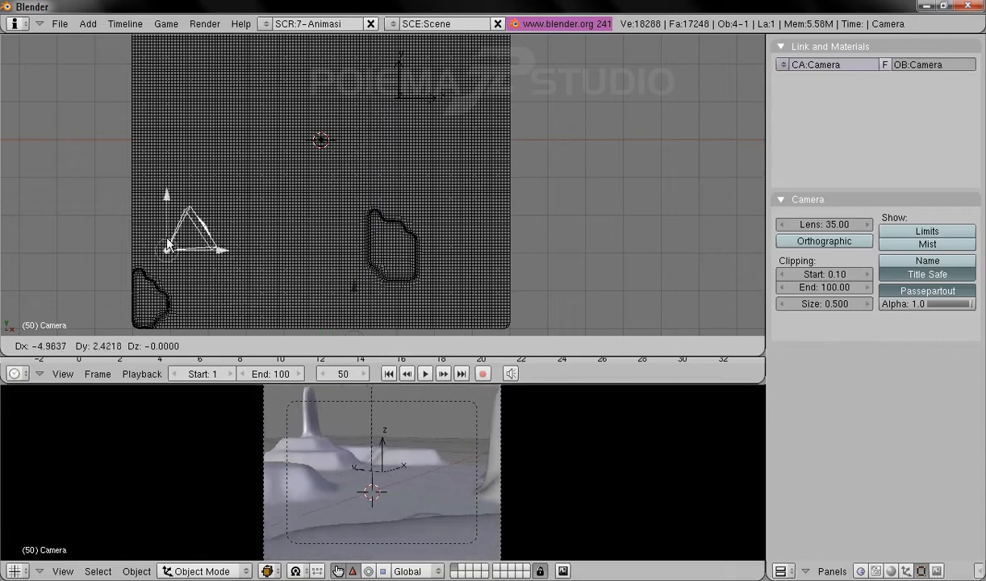
pyautogui.click(162, 245)
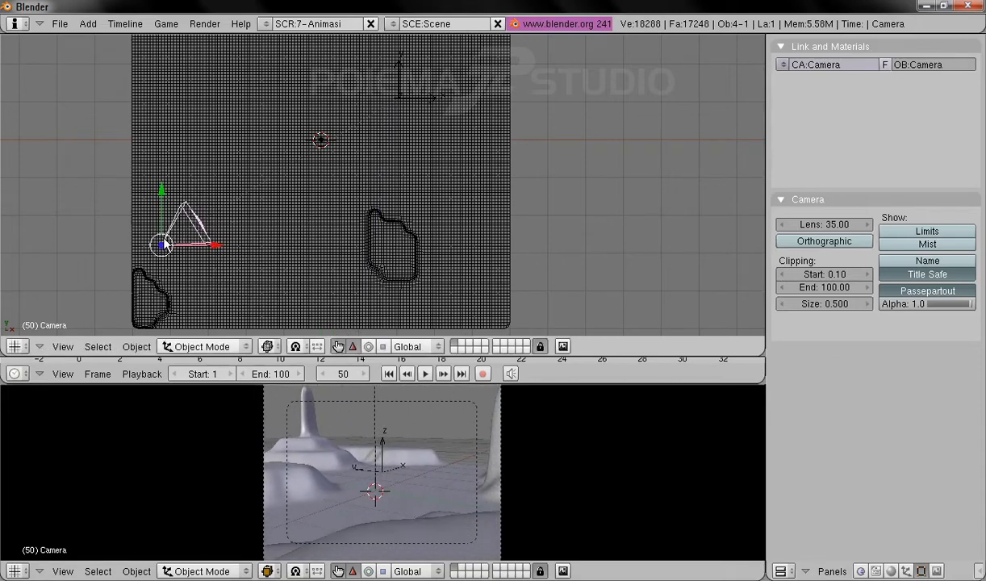
pyautogui.moveTo(375, 297); pyautogui.dragTo(211, 198, button='middle')
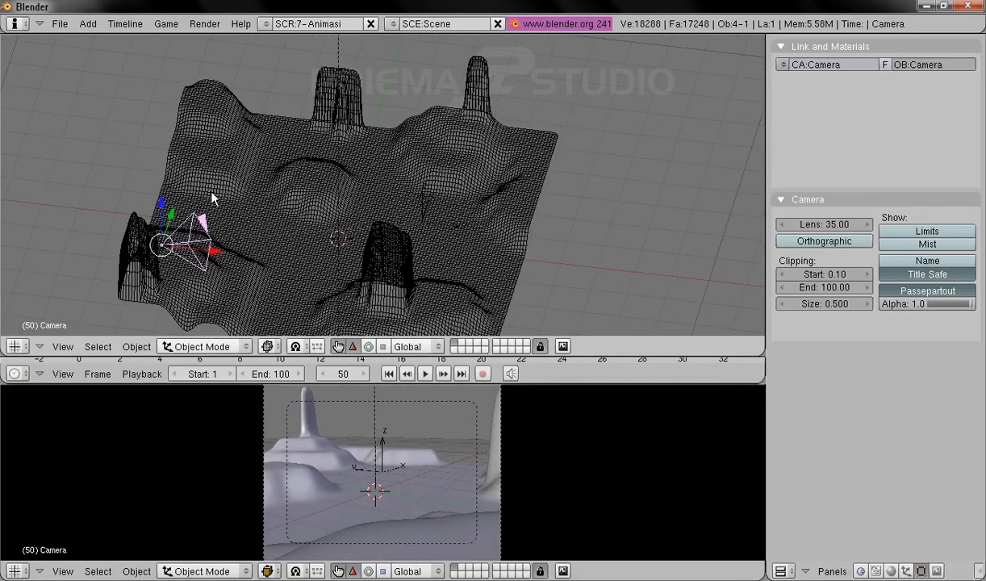
pyautogui.press('g')
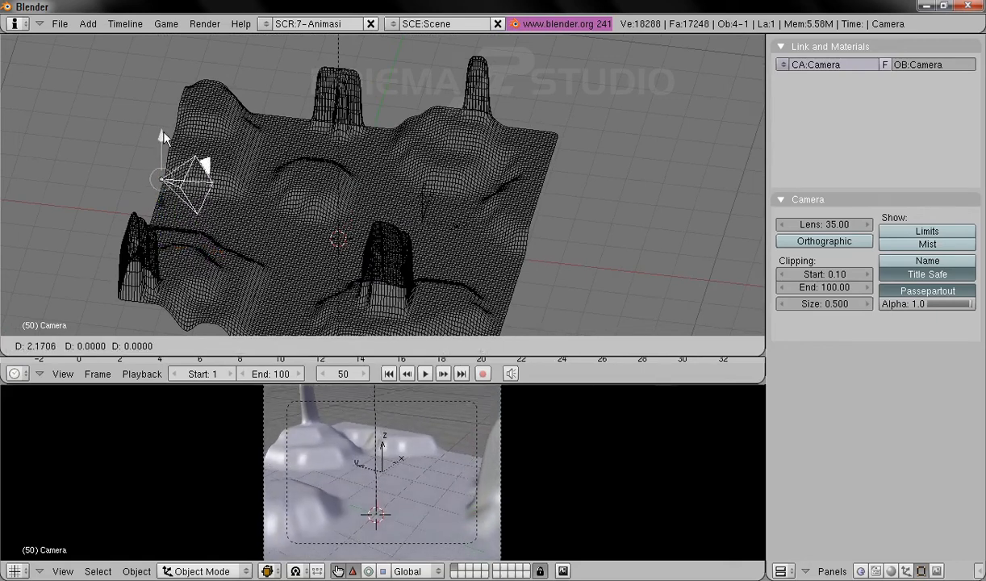
pyautogui.click(173, 123)
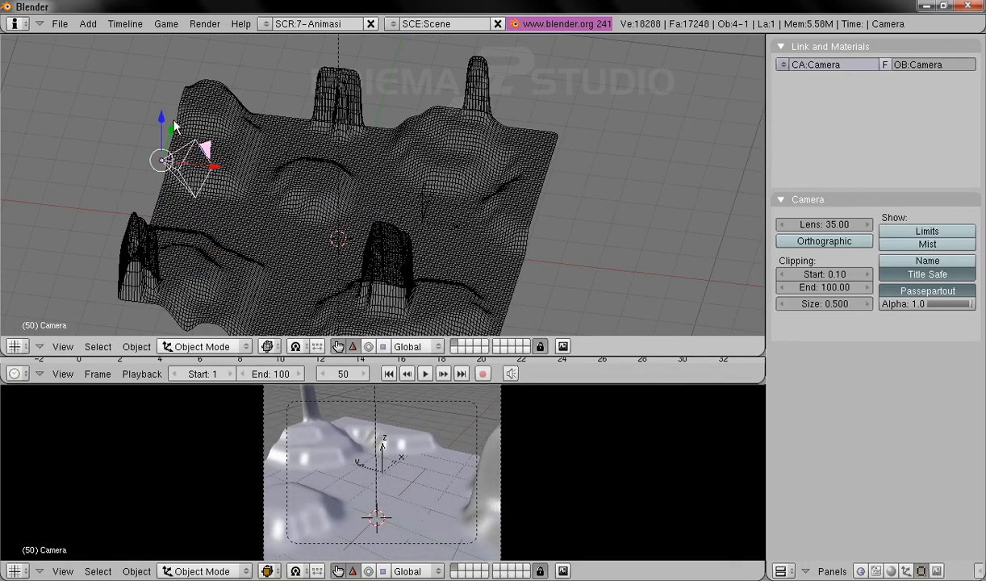
# - Insert Loc keyframes at frame 50 for the camera and for Cam_target
pyautogui.click(139, 345)
pyautogui.click(197, 252)
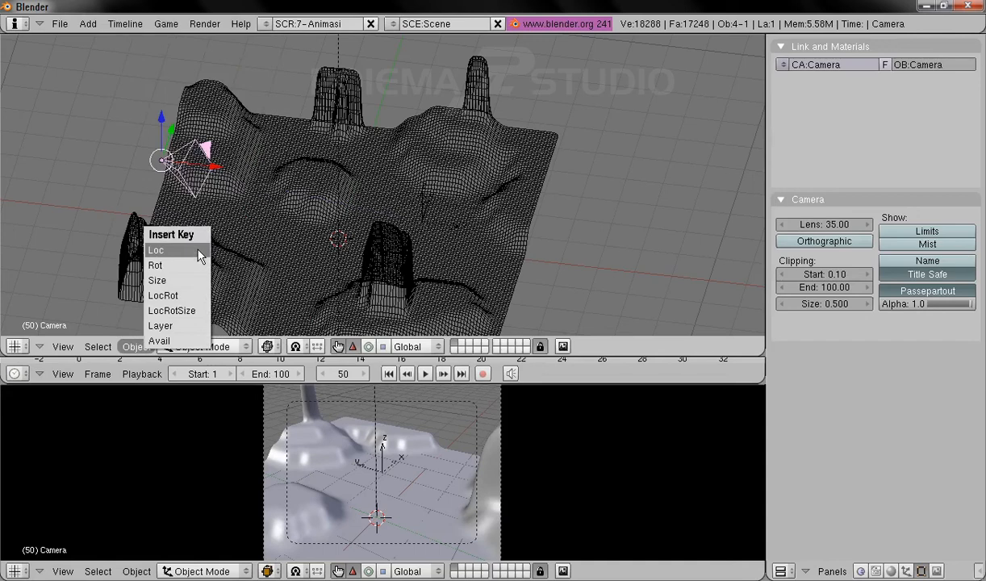
pyautogui.click(199, 252)
pyautogui.rightClick(454, 234)
pyautogui.rightClick(454, 233)
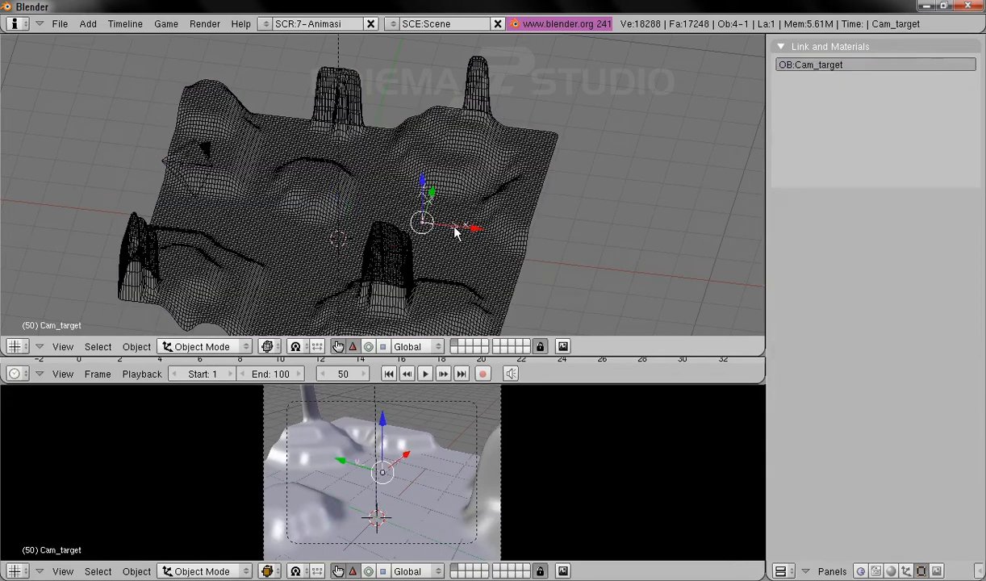
pyautogui.click(137, 346)
pyautogui.click(172, 252)
pyautogui.click(172, 253)
# - At frame 75, shift Cam_target along the Y and X axes toward the rear pillars and insert a Loc keyframe
pyautogui.click(342, 375)
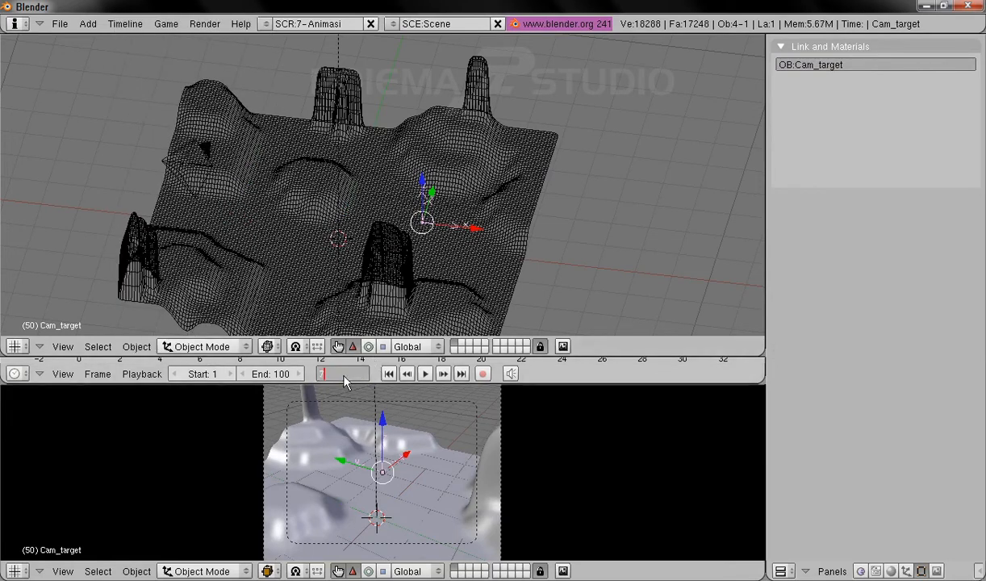
pyautogui.write('75')
pyautogui.press('Return')
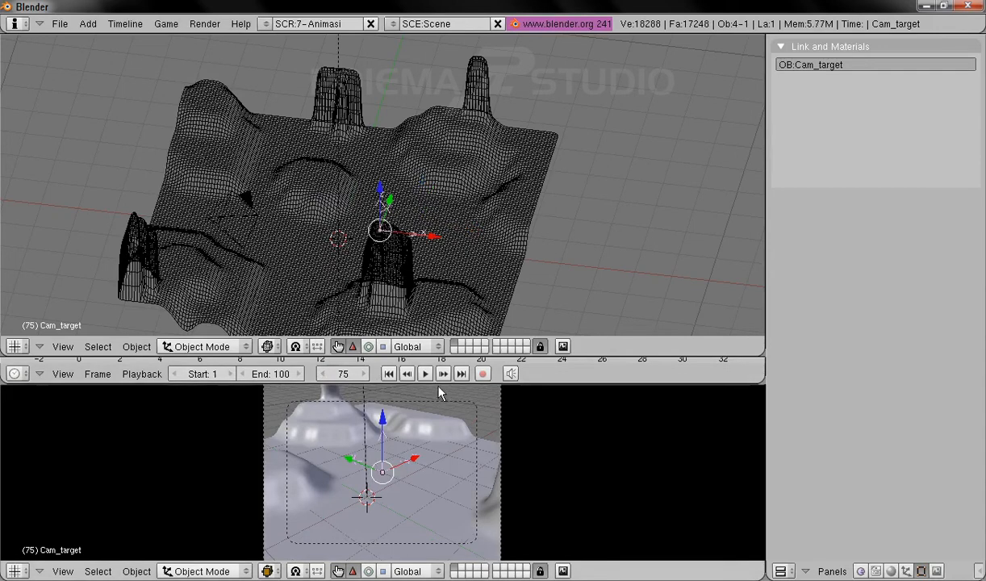
pyautogui.moveTo(450, 204); pyautogui.dragTo(438, 236, button='middle')
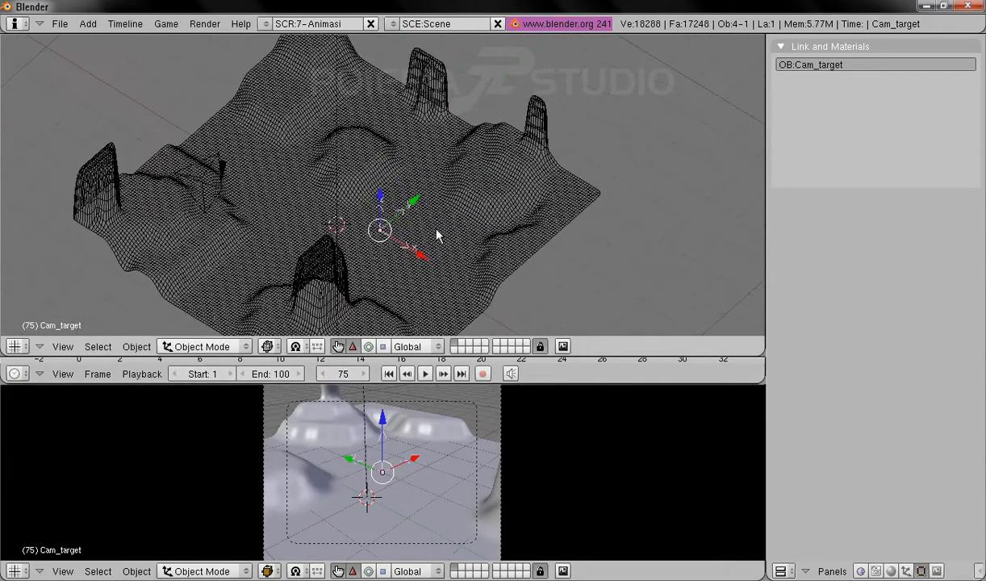
pyautogui.moveTo(411, 208); pyautogui.dragTo(477, 139)
pyautogui.moveTo(495, 195); pyautogui.dragTo(471, 179)
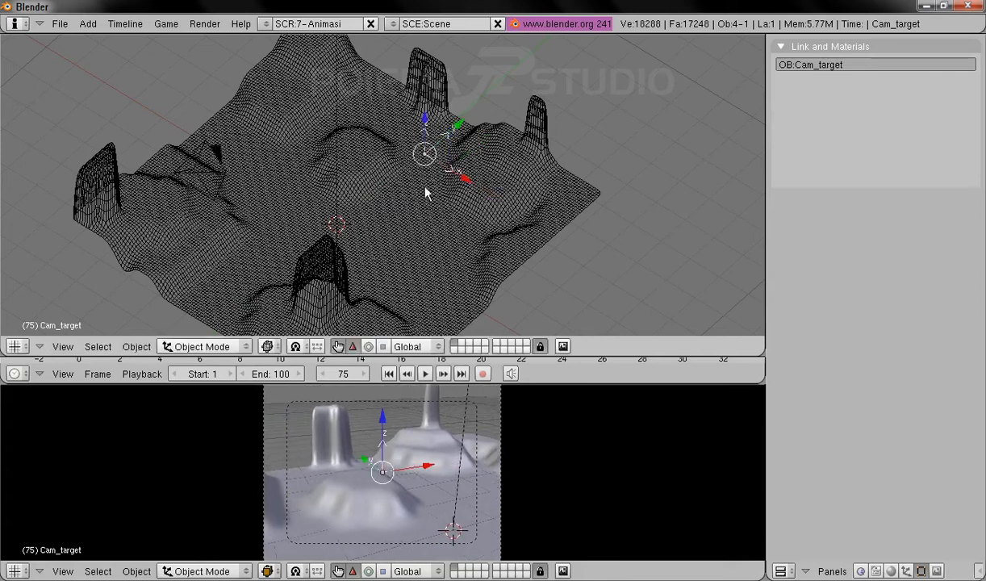
pyautogui.click(138, 347)
pyautogui.click(178, 246)
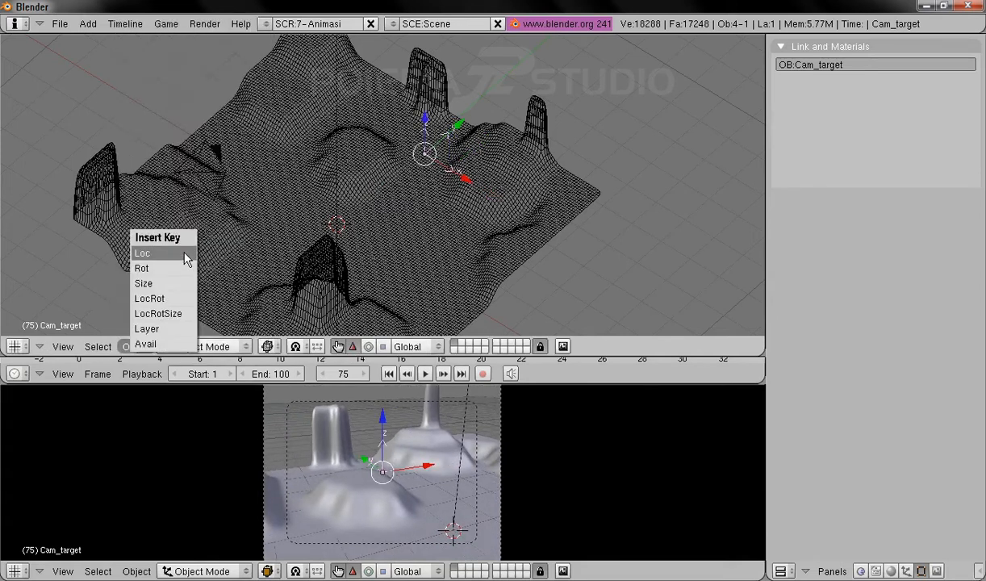
pyautogui.click(177, 249)
# - Move the camera across the terrain to its positive X edge and lower it close to the ground, facing the rear pillar
pyautogui.rightClick(213, 157)
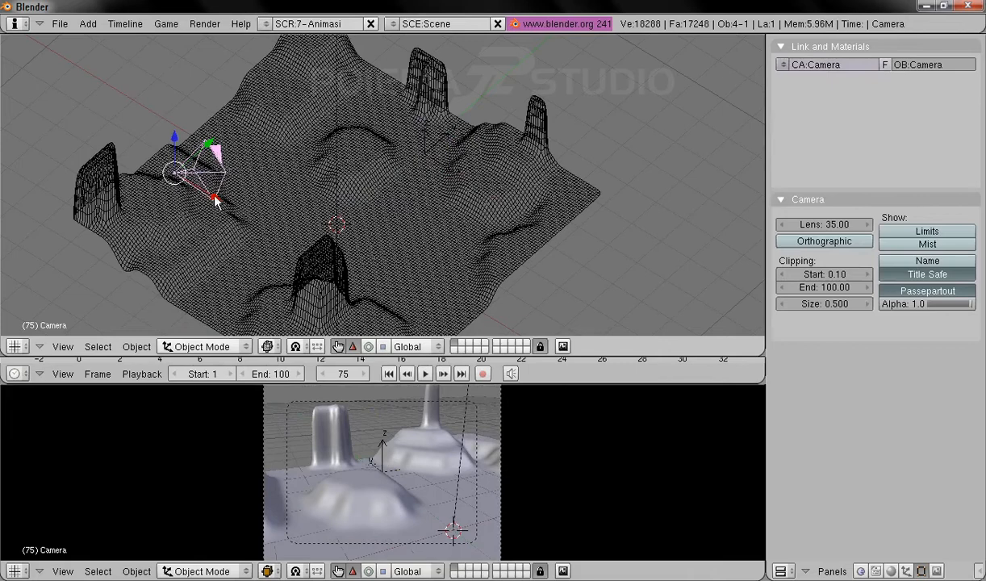
pyautogui.press('g')
pyautogui.moveTo(273, 222); pyautogui.dragTo(434, 281)
pyautogui.moveTo(434, 280); pyautogui.dragTo(396, 235, button='middle')
pyautogui.press('g')
pyautogui.click(446, 304)
pyautogui.moveTo(482, 284); pyautogui.dragTo(392, 233, button='middle')
pyautogui.press('g')
pyautogui.click(456, 229)
pyautogui.press('g')
pyautogui.click(427, 235)
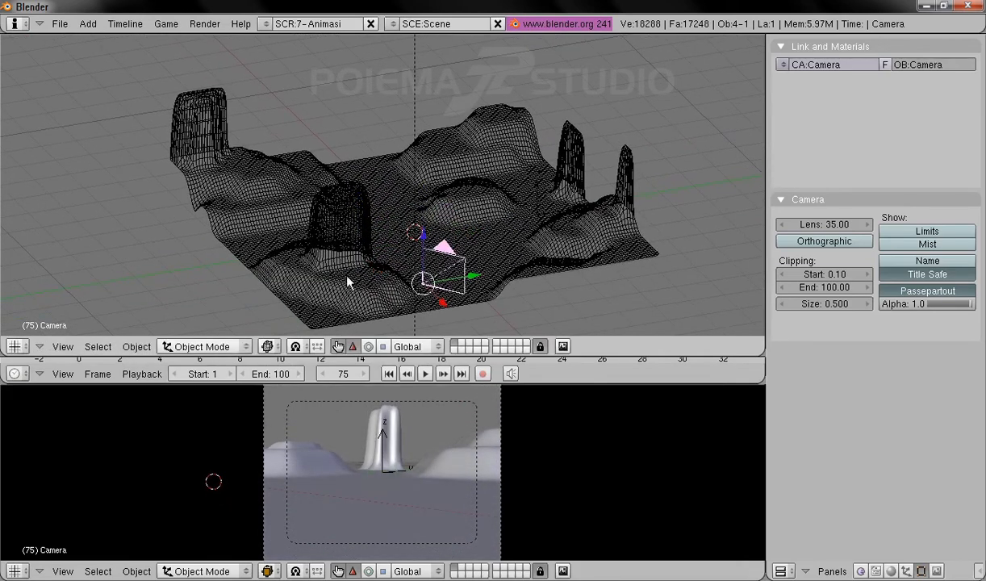
# - Insert a Loc keyframe for the camera at frame 75
pyautogui.click(136, 346)
pyautogui.click(193, 249)
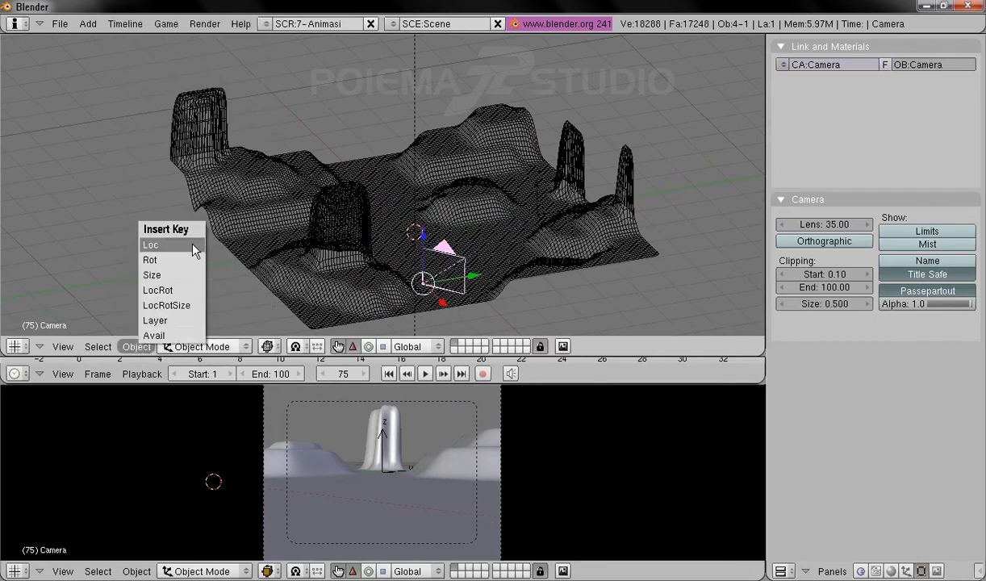
pyautogui.click(184, 231)
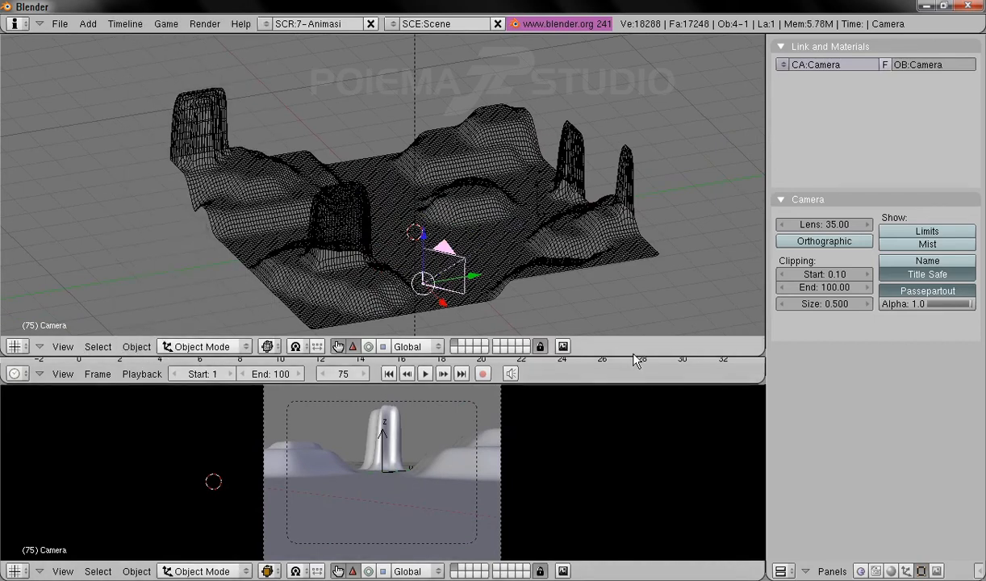
# - Play the camera flight animation from the first frame, then stop the playback
pyautogui.click(388, 374)
pyautogui.click(425, 374)
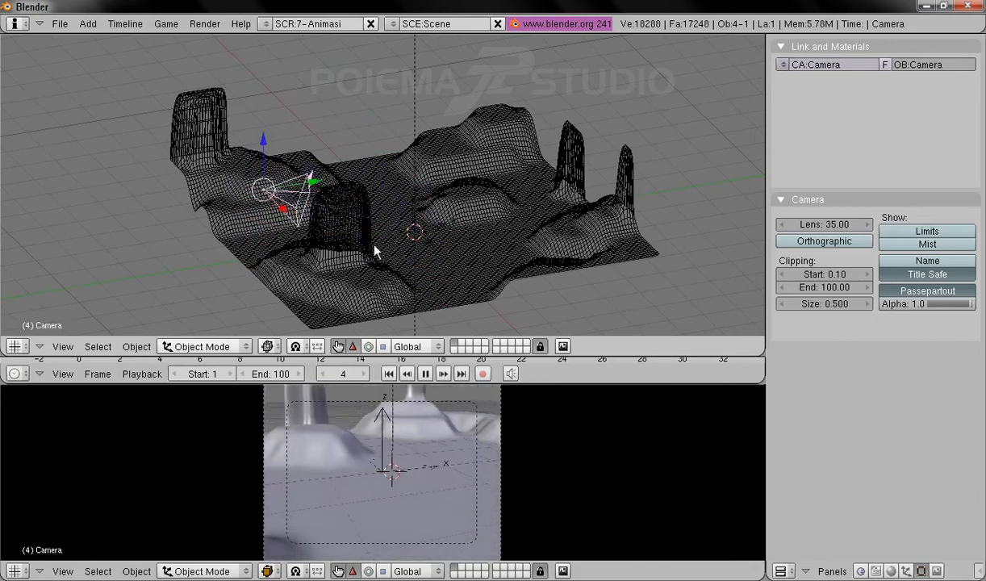
pyautogui.click(426, 373)
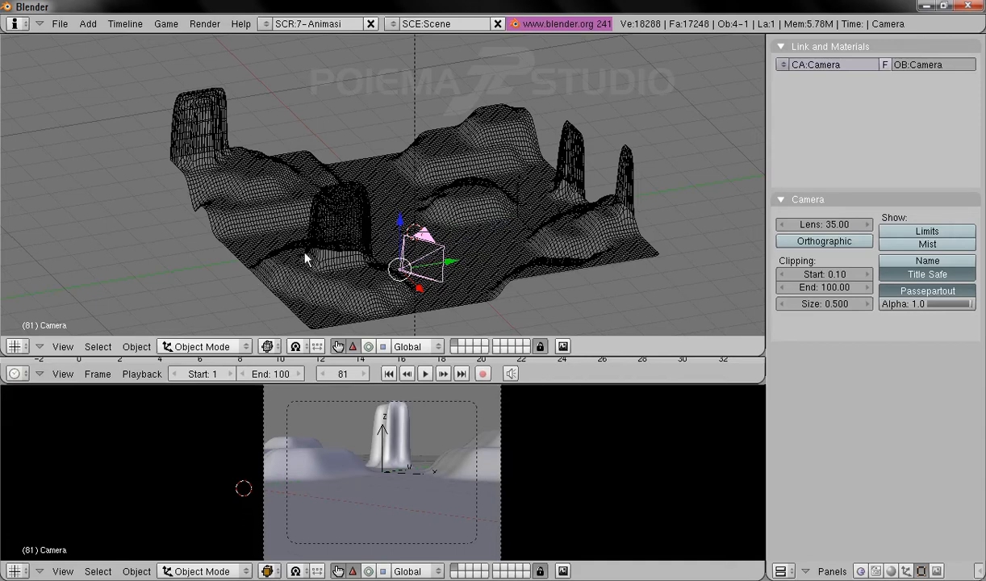
# - Move the camera upward so it looks down on Cam_target from above the terrain
pyautogui.rightClick(520, 195)
pyautogui.rightClick(521, 195)
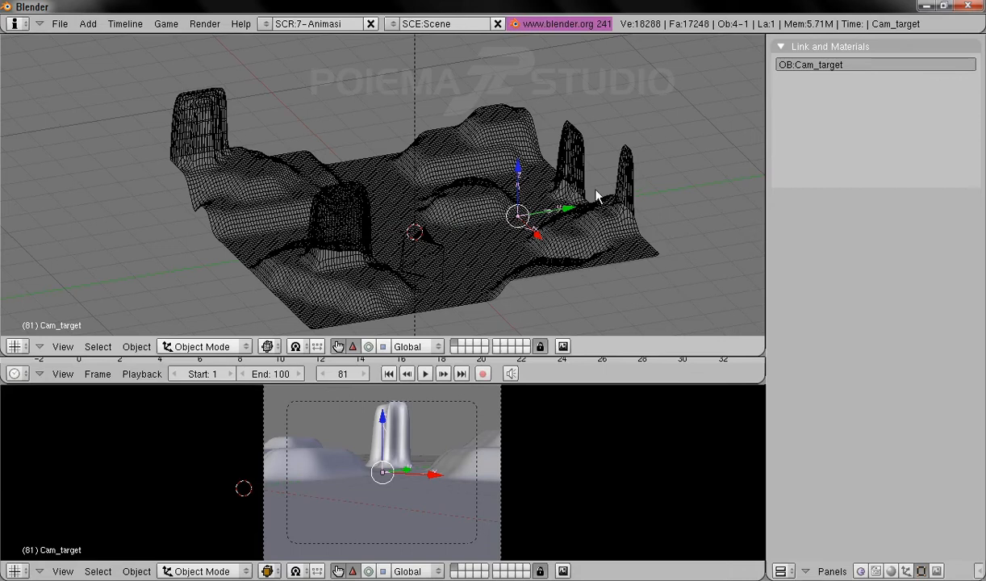
pyautogui.rightClick(433, 246)
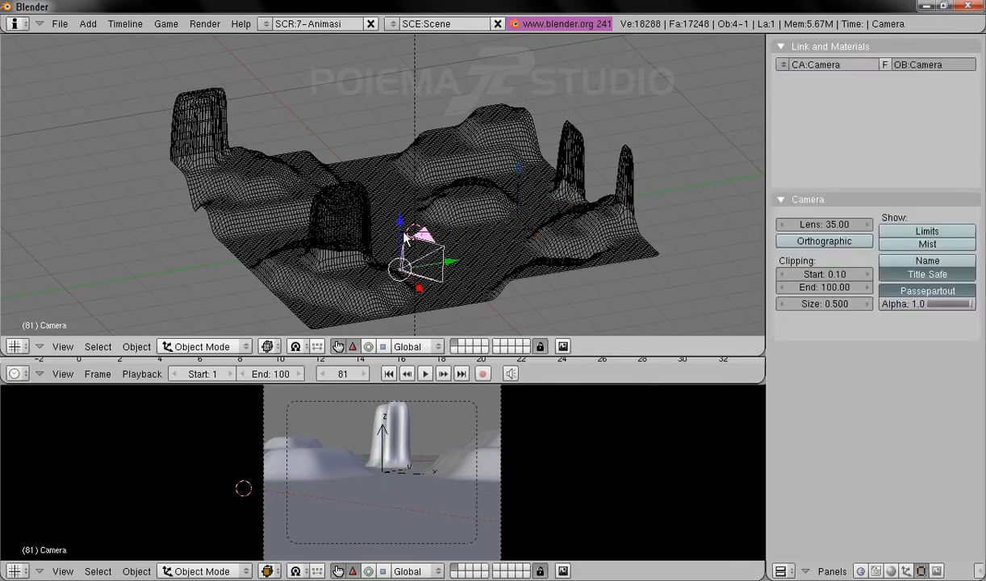
pyautogui.press('g')
pyautogui.click(407, 145)
# - Set the transform orientation to Local and slide the camera along its own viewing axis closer to Cam_target
pyautogui.moveTo(462, 183); pyautogui.dragTo(440, 284, button='middle')
pyautogui.click(413, 346)
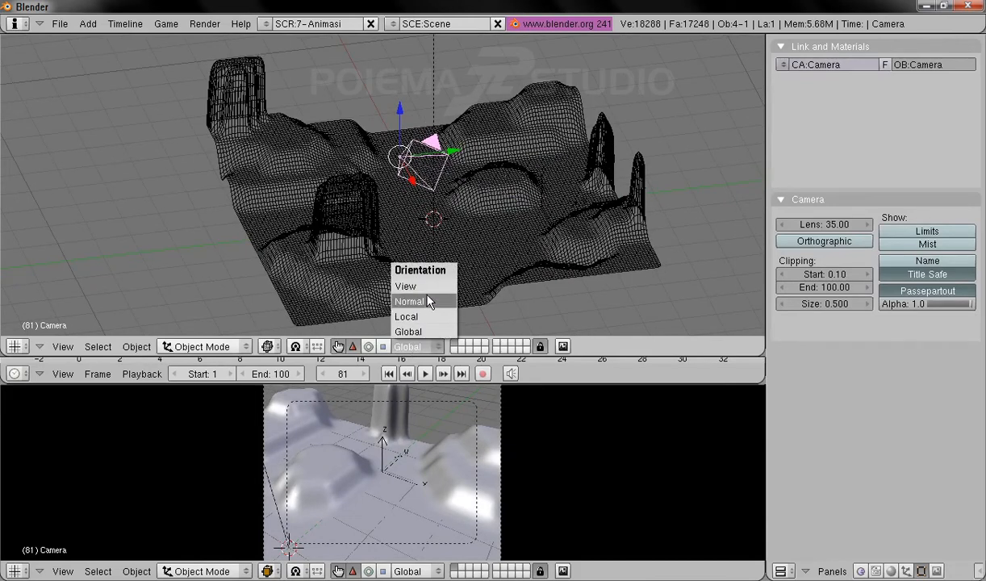
pyautogui.click(429, 317)
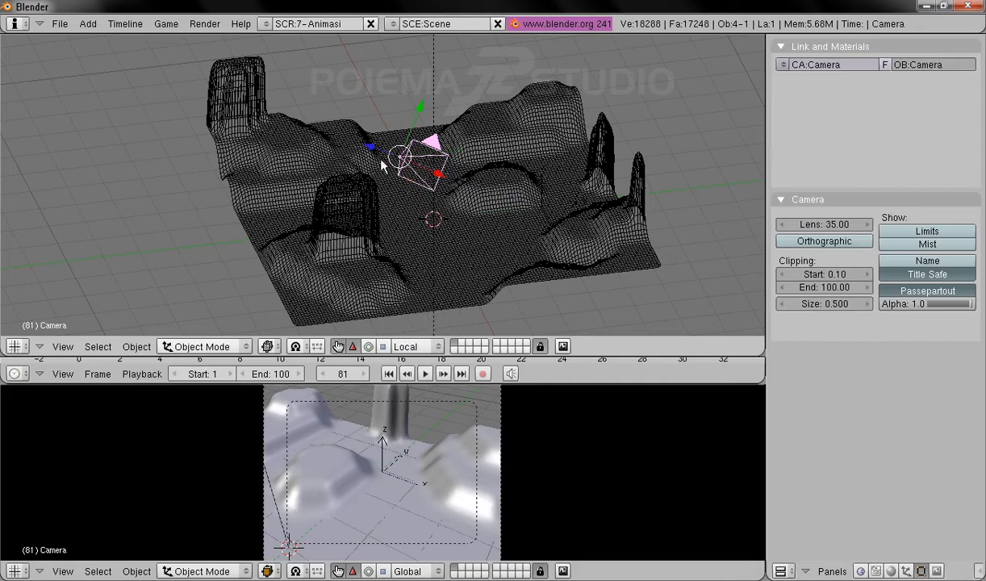
pyautogui.press('g')
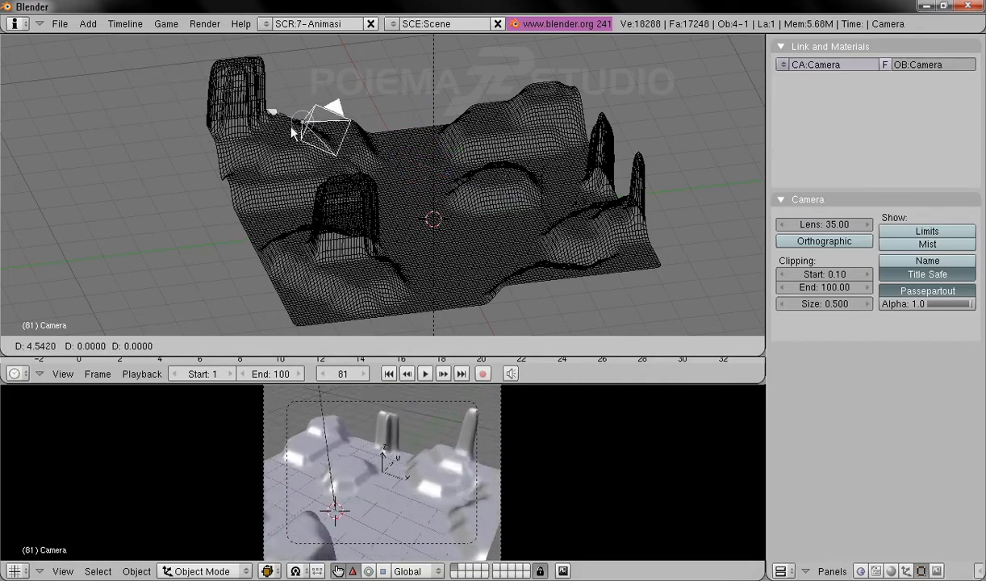
pyautogui.click(530, 171)
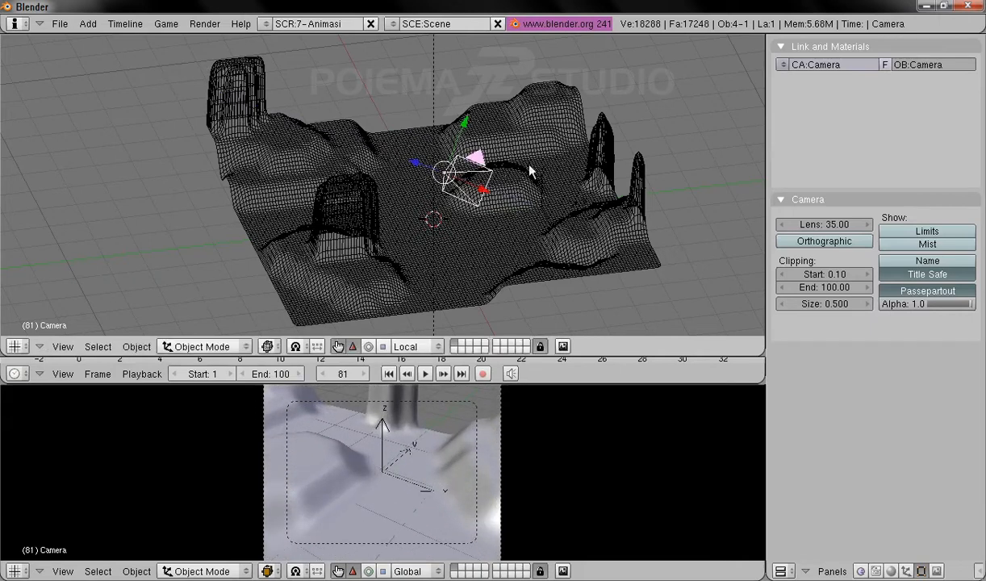
# - Raise Cam_target along Z, and pull the camera back along its local Z axis
pyautogui.rightClick(551, 198)
pyautogui.rightClick(548, 199)
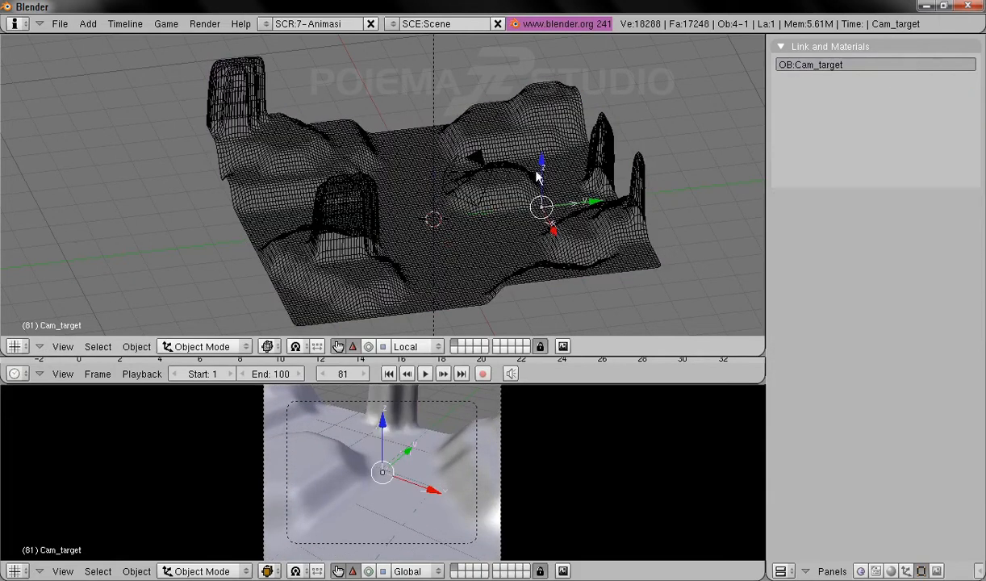
pyautogui.moveTo(540, 165); pyautogui.dragTo(552, 121)
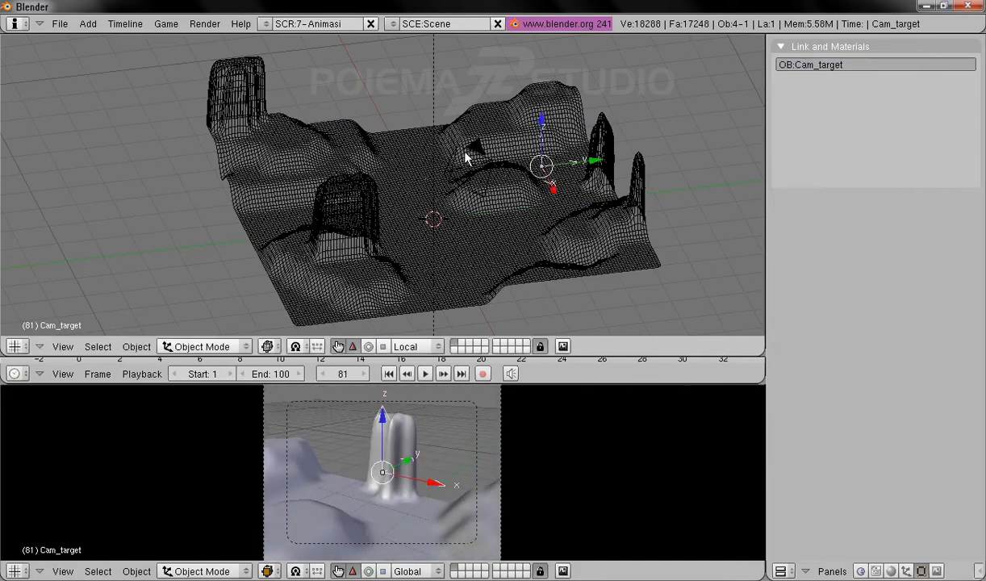
pyautogui.rightClick(475, 150)
pyautogui.moveTo(404, 173); pyautogui.dragTo(355, 180)
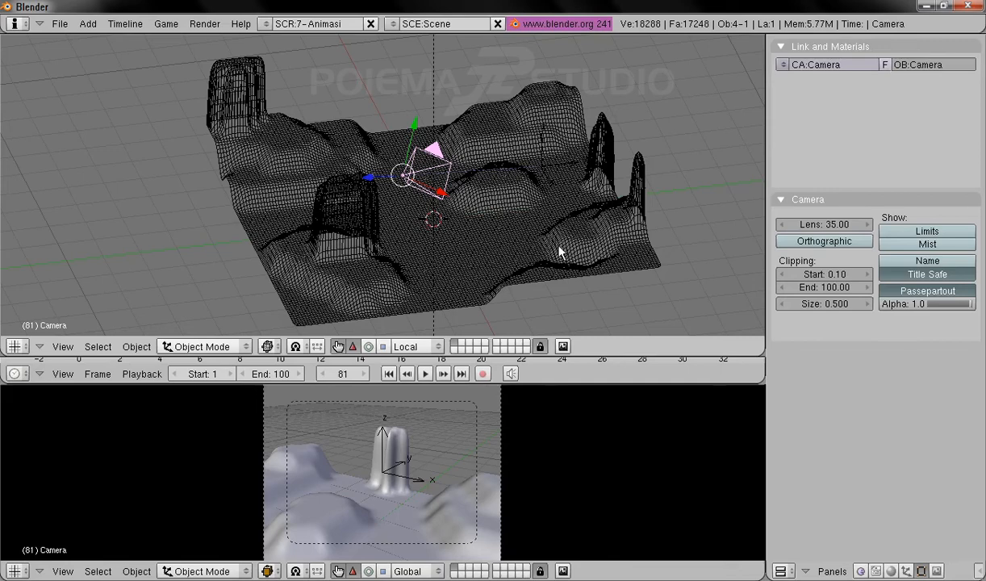
pyautogui.moveTo(326, 232); pyautogui.dragTo(378, 236, button='middle')
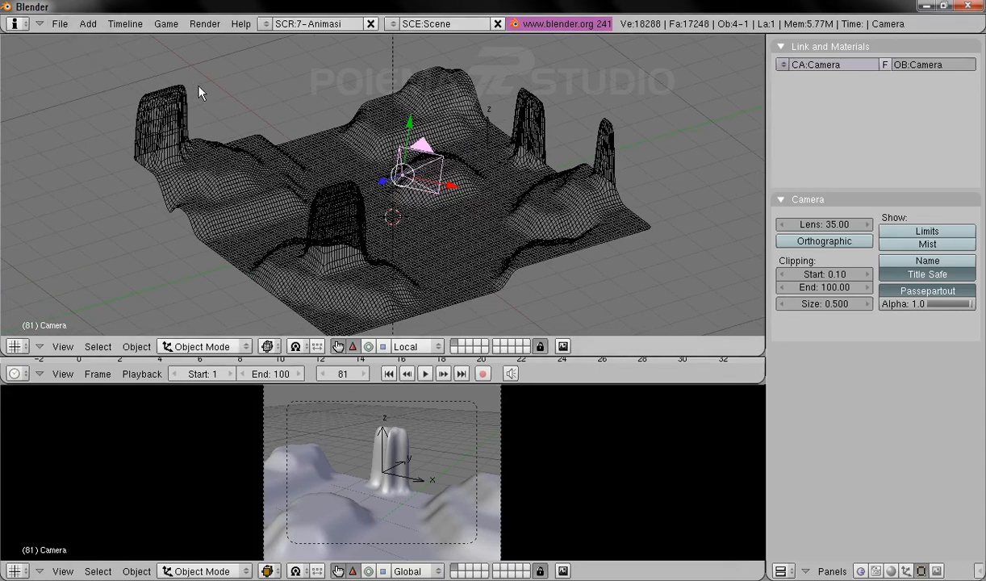
# - Start a new file, erasing the current scene, and switch to the 7-Animasi screen layout
pyautogui.click(56, 24)
pyautogui.click(66, 37)
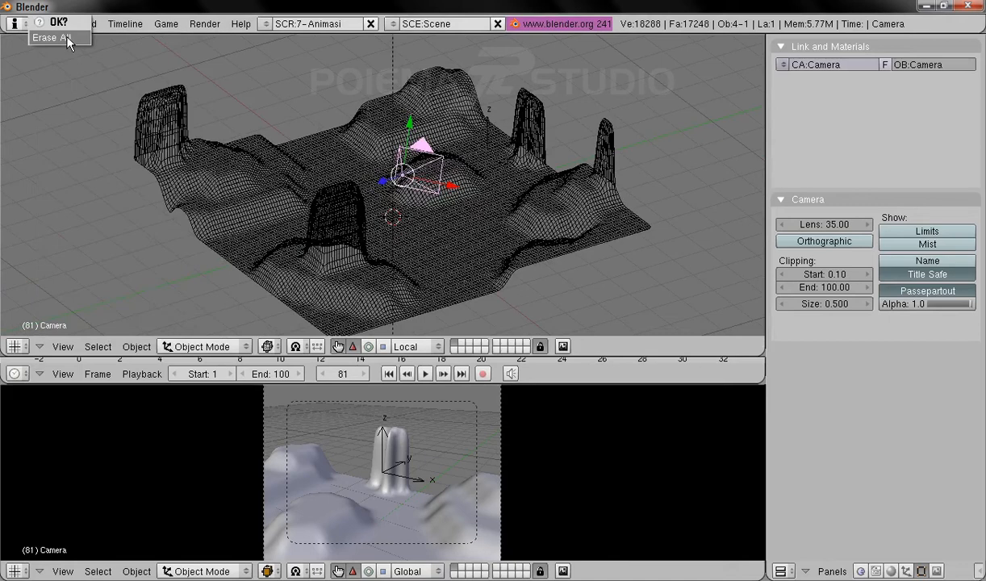
pyautogui.click(67, 41)
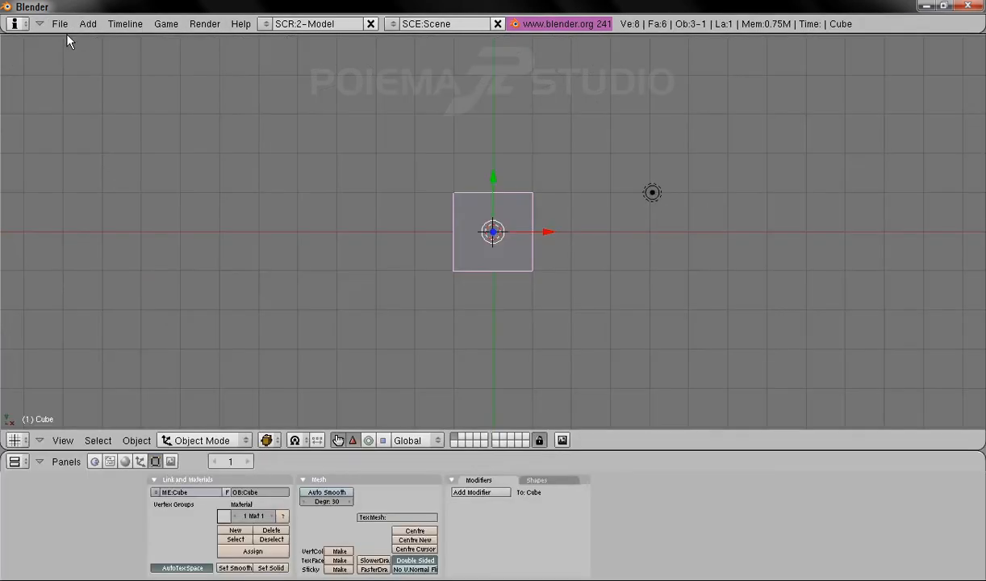
pyautogui.click(266, 23)
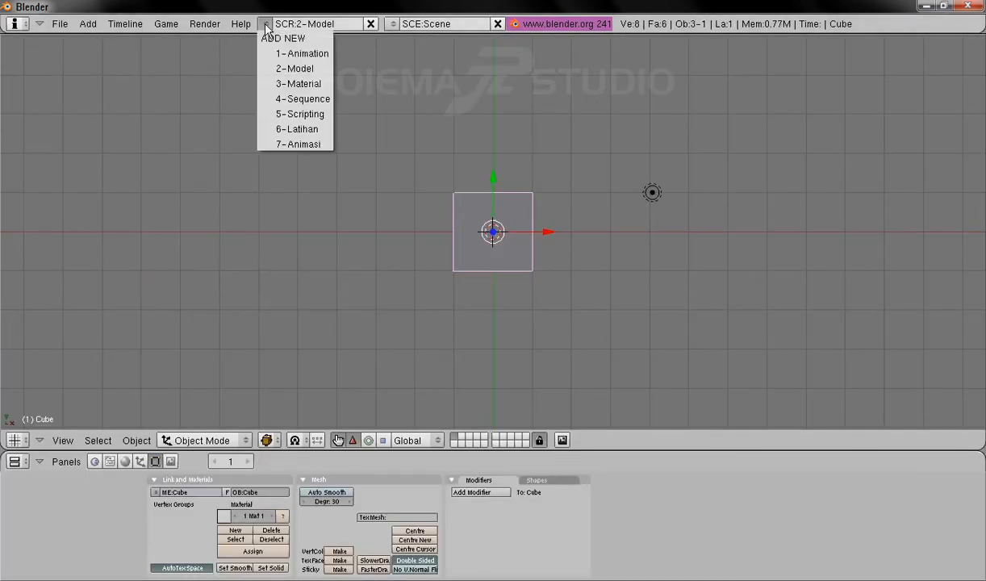
pyautogui.click(287, 145)
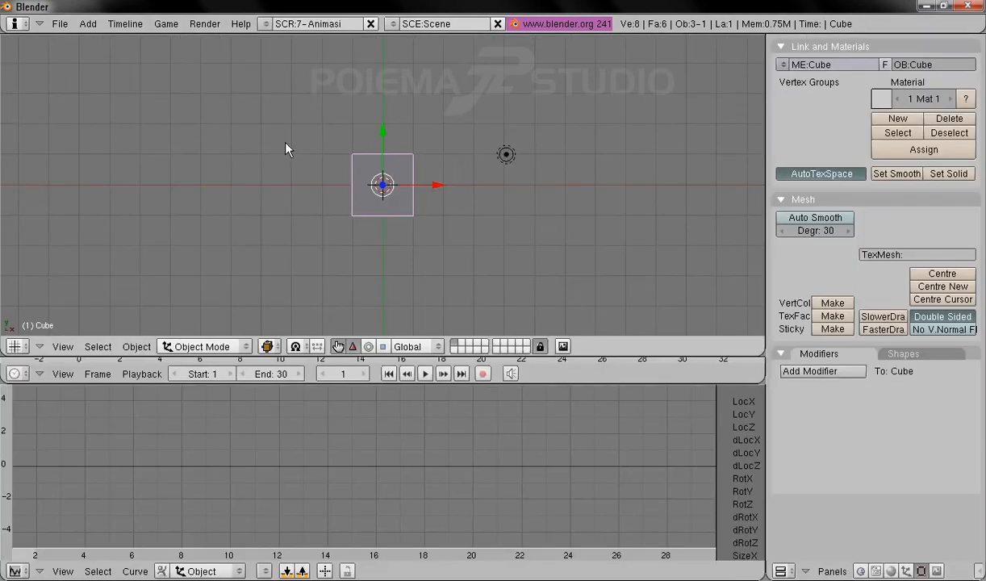
# - Delete the default cube and keep the 3D view set to Top
pyautogui.press('x')
pyautogui.click(390, 206)
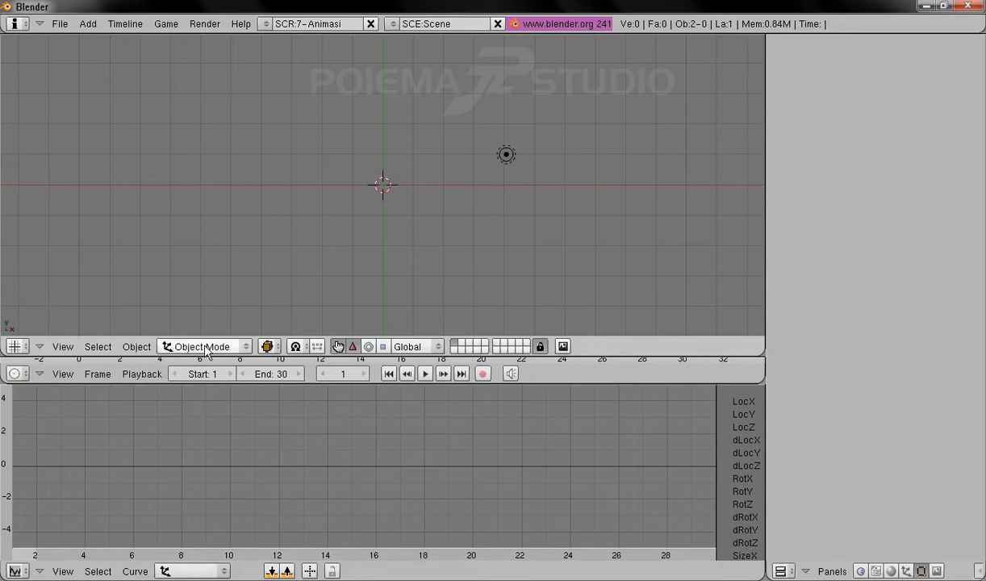
pyautogui.click(63, 346)
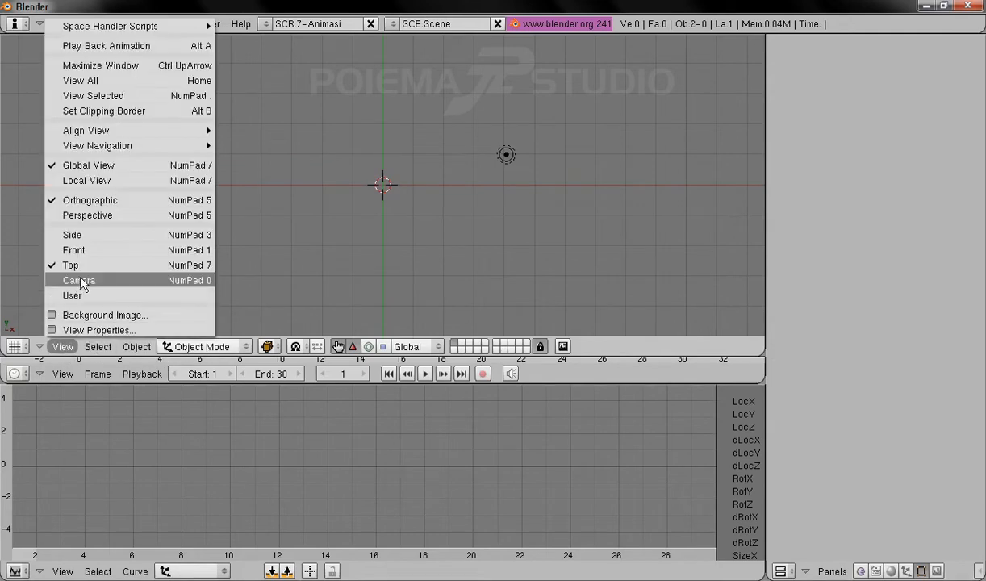
pyautogui.click(102, 273)
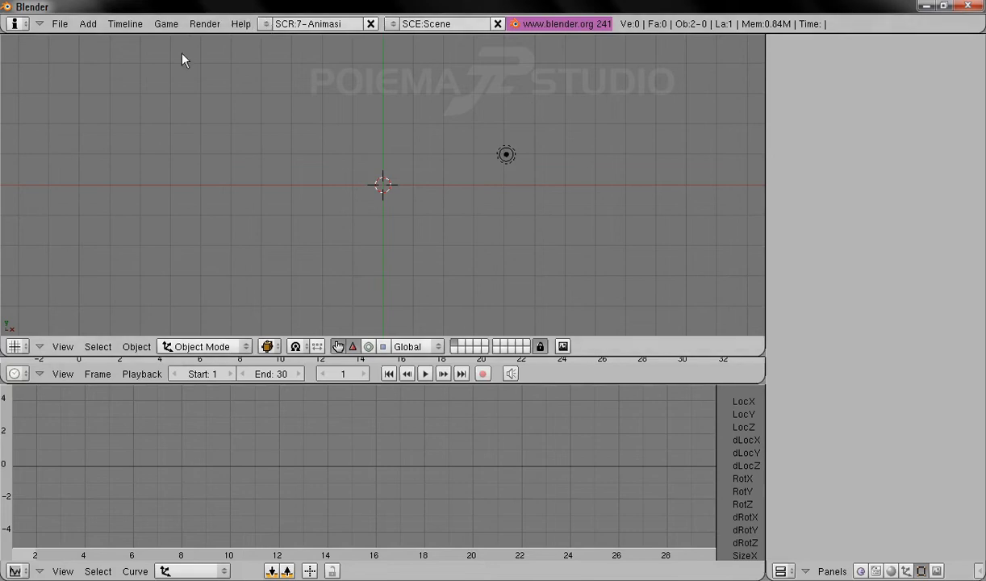
# - Add a UVsphere with 32 segments and 32 rings at the scene centre and return to Object Mode
pyautogui.click(89, 24)
pyautogui.moveTo(96, 39)
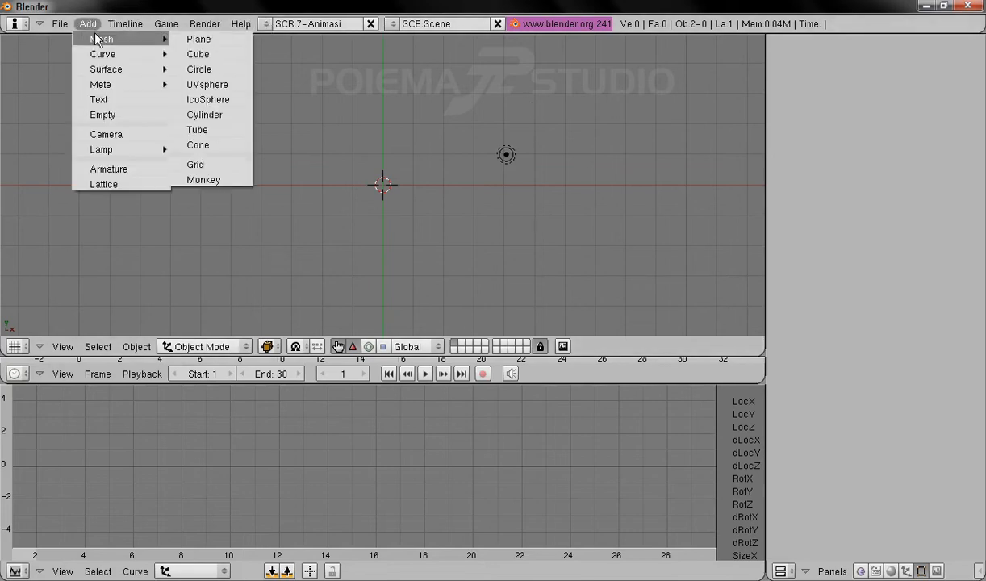
pyautogui.click(208, 85)
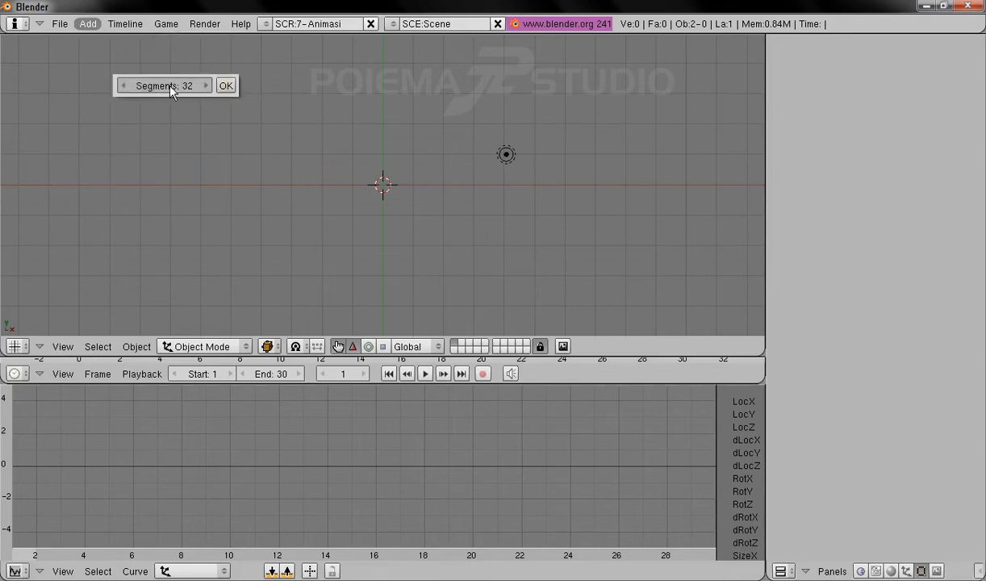
pyautogui.click(226, 86)
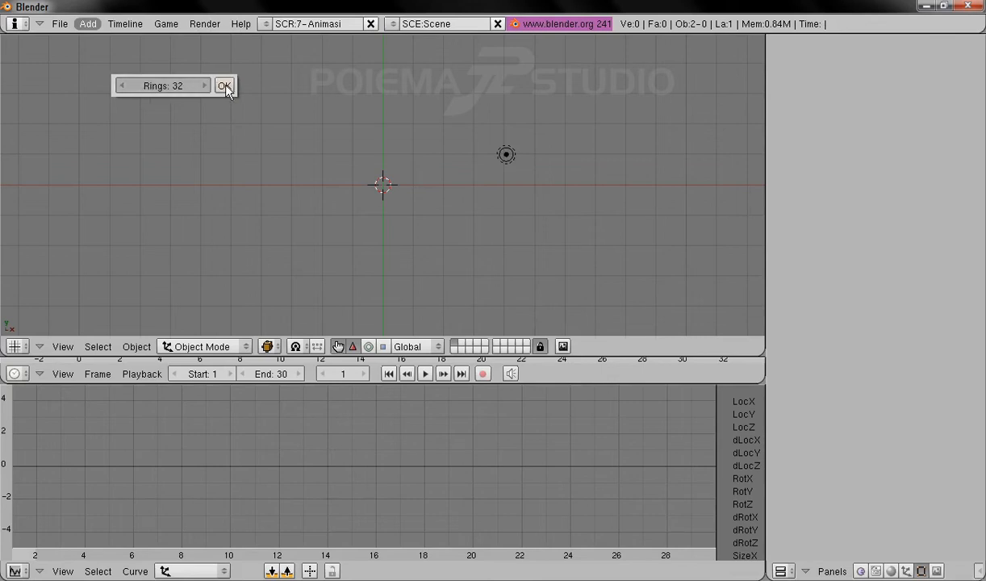
pyautogui.click(224, 87)
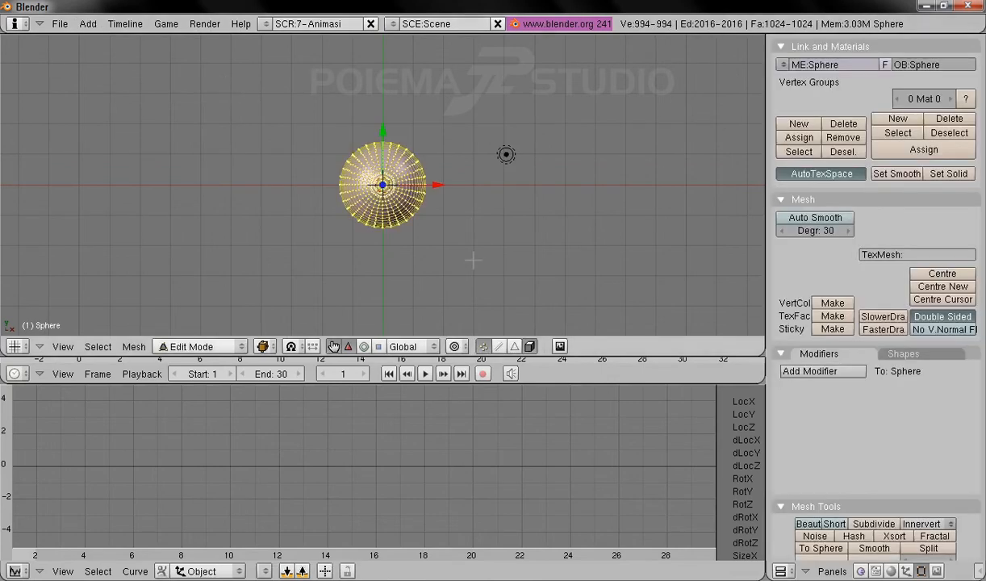
pyautogui.keyDown('shift'); pyautogui.moveTo(430, 255); pyautogui.dragTo(522, 307, button='middle'); pyautogui.keyUp('shift')
pyautogui.scroll(4, 475, 242)
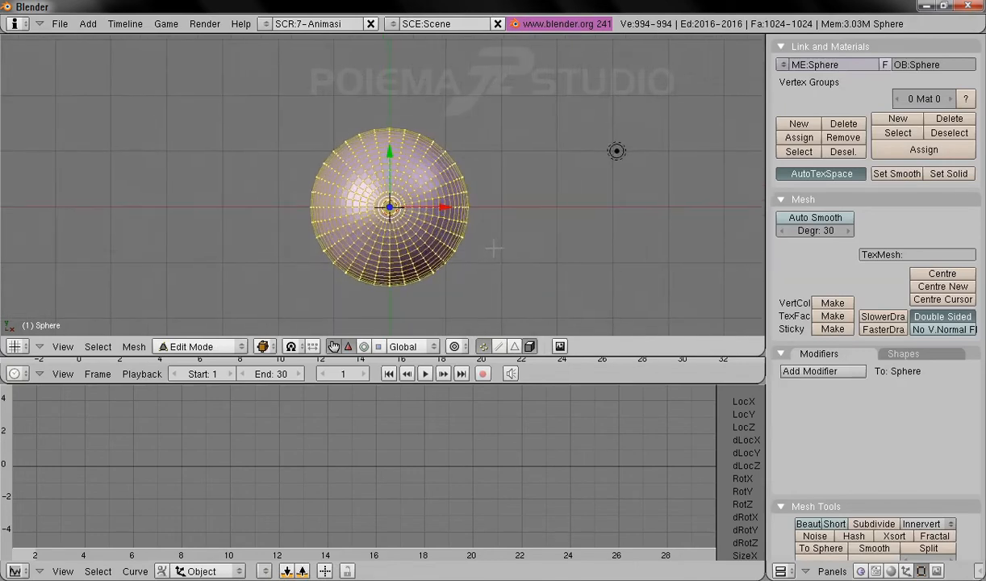
pyautogui.click(220, 346)
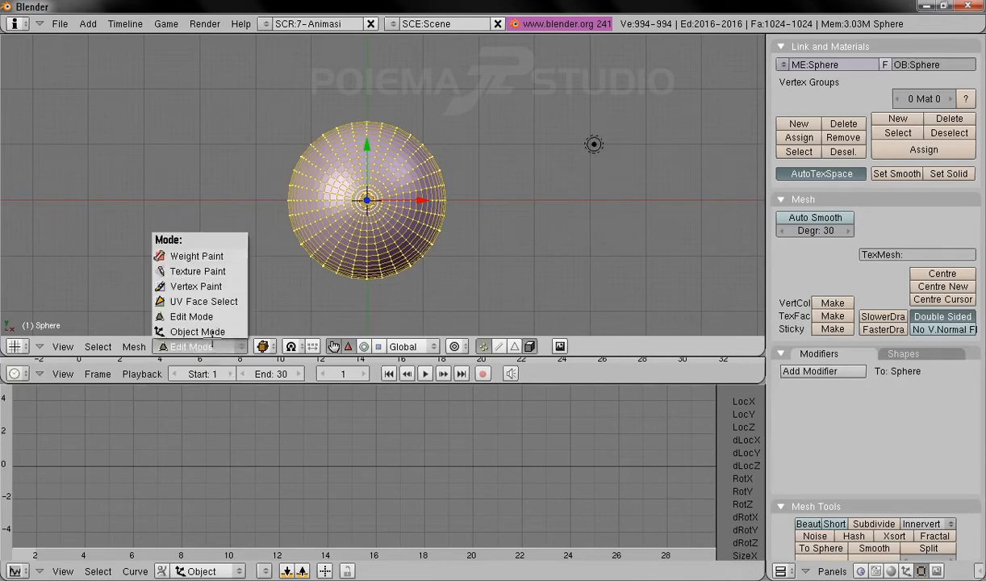
pyautogui.click(207, 334)
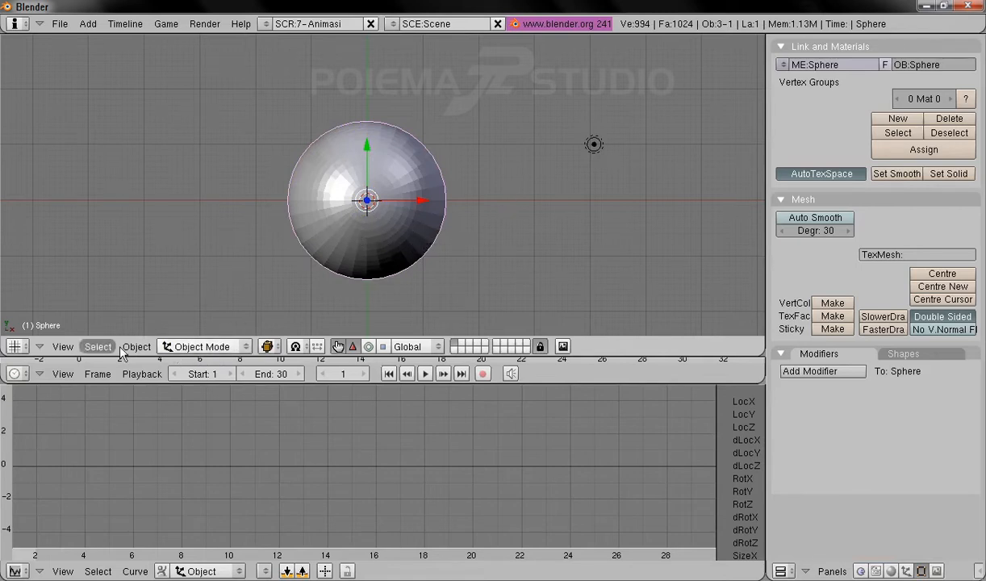
# - Add a second UVsphere at the scene centre in Top view, accepting the proposed segments and rings, and return to Object Mode
pyautogui.click(62, 346)
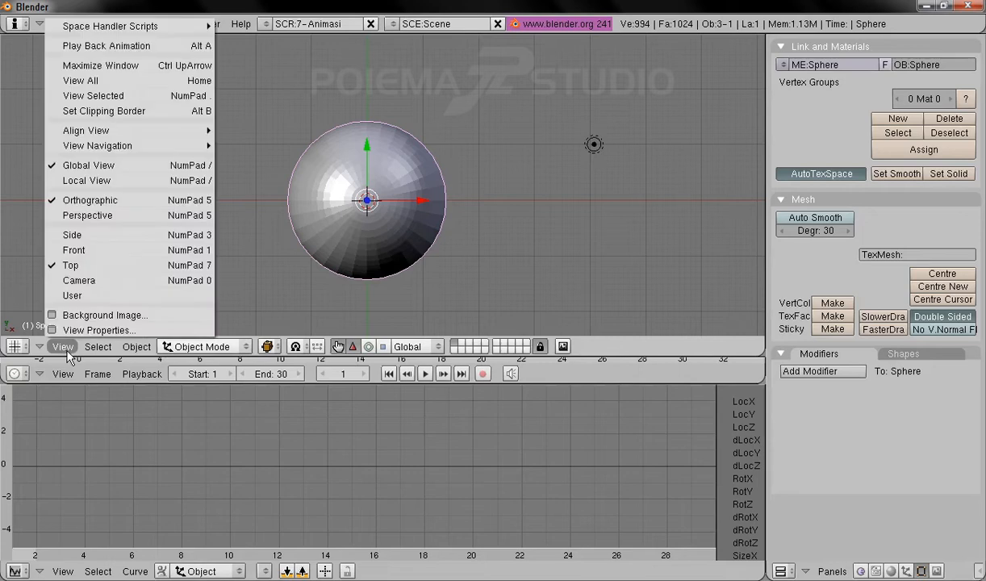
pyautogui.click(98, 267)
pyautogui.click(88, 24)
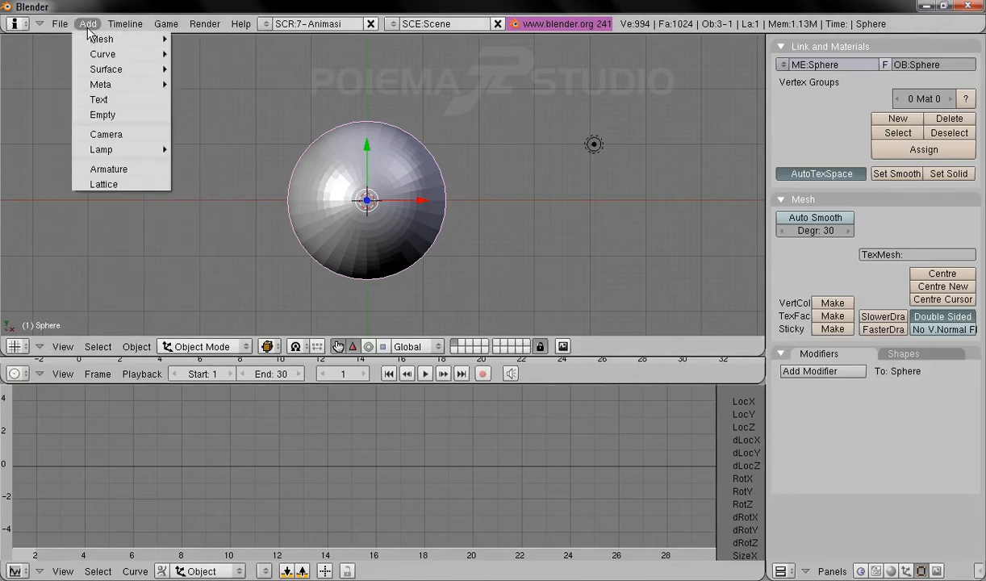
pyautogui.moveTo(92, 42)
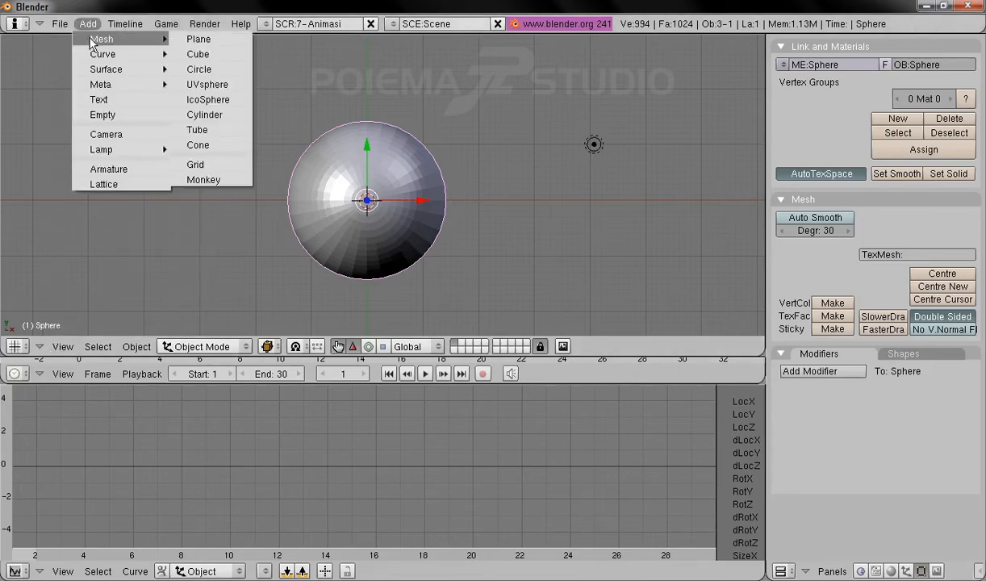
pyautogui.click(233, 84)
pyautogui.click(234, 83)
pyautogui.click(233, 83)
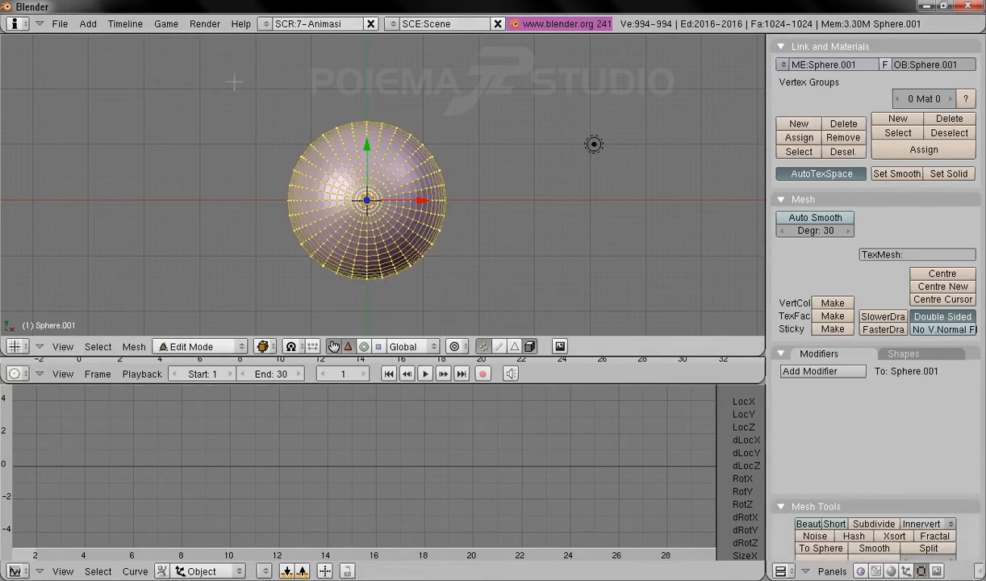
pyautogui.click(217, 347)
pyautogui.click(212, 333)
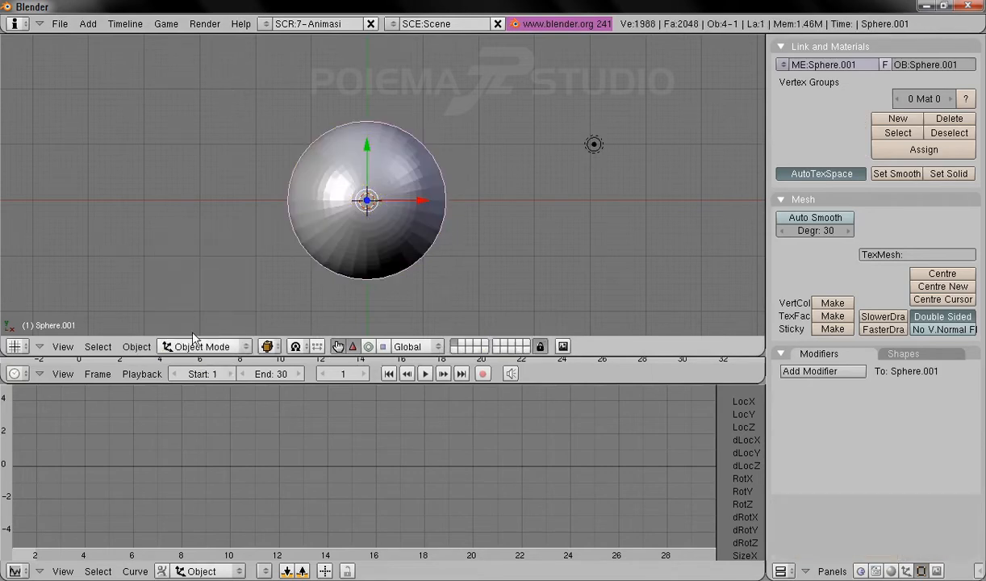
# - Open the Transform Properties of the second sphere and enlarge the panel for readability
pyautogui.click(137, 347)
pyautogui.click(149, 329)
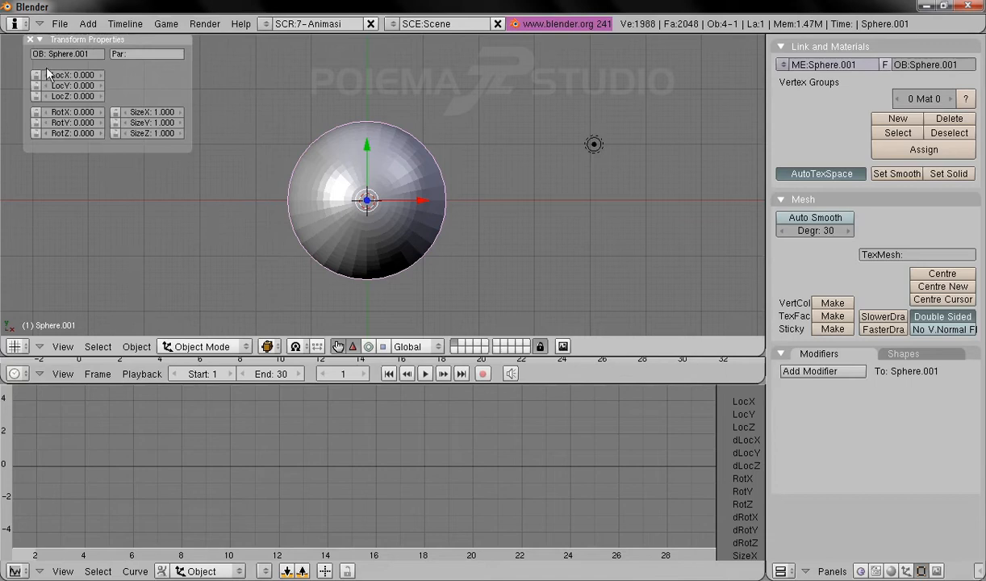
pyautogui.press('KP_Add')
pyautogui.press('KP_Add')
pyautogui.press('KP_Add')
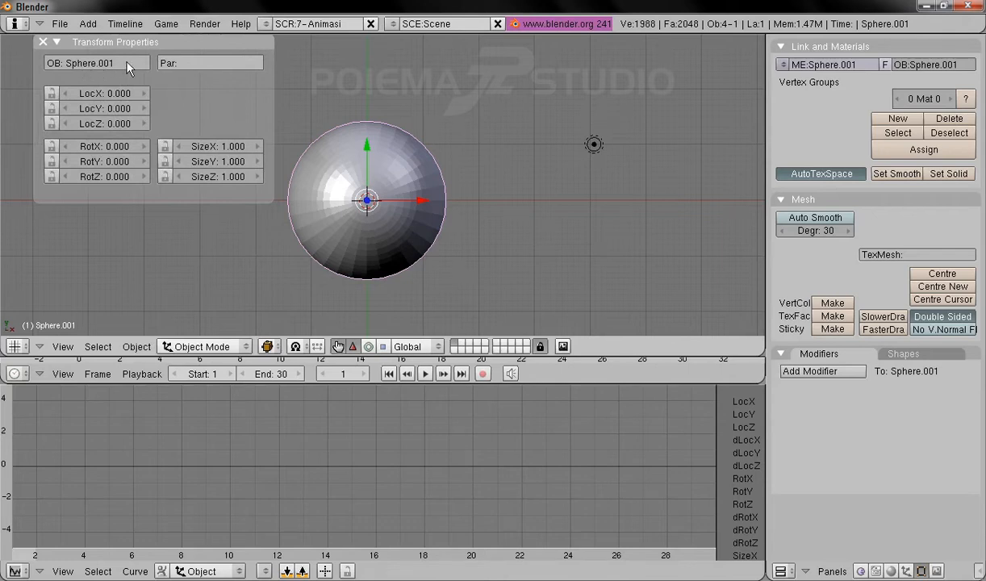
# - Scale the second sphere to 0.2 on the X, Y and Z axes
pyautogui.click(229, 151)
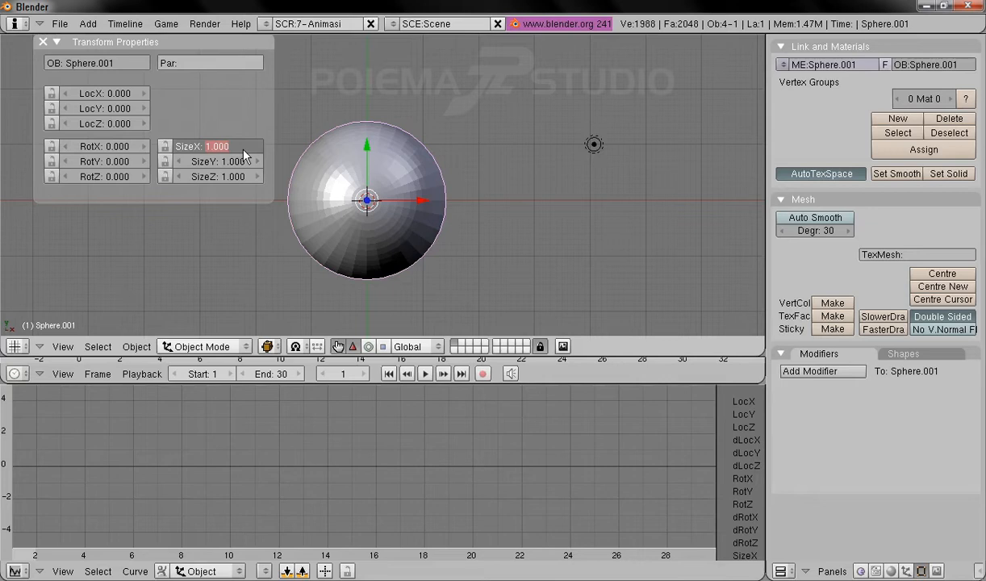
pyautogui.write('0')
pyautogui.write('.2')
pyautogui.press('Tab')
pyautogui.write('.2')
pyautogui.press('Tab')
pyautogui.write('.2')
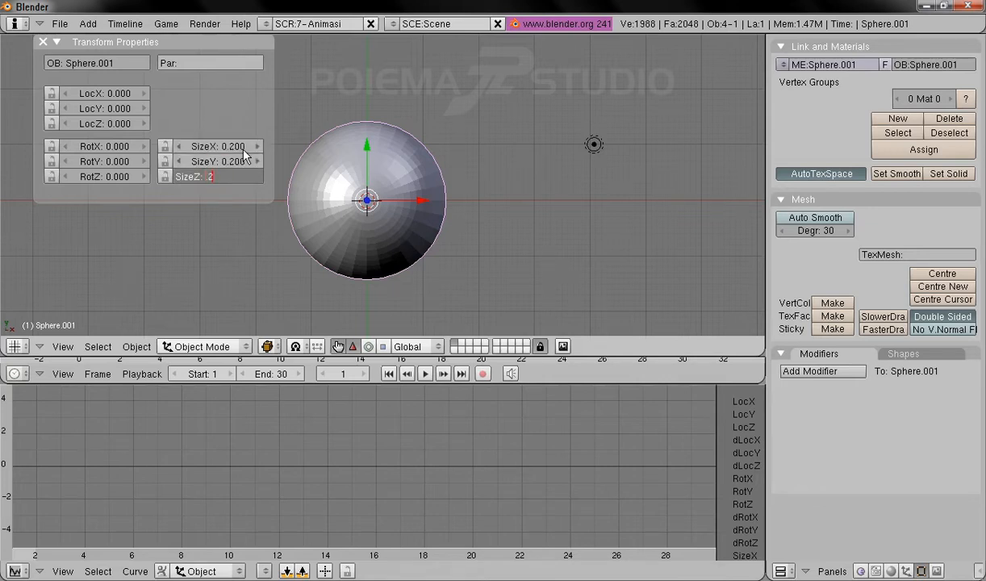
pyautogui.press('Return')
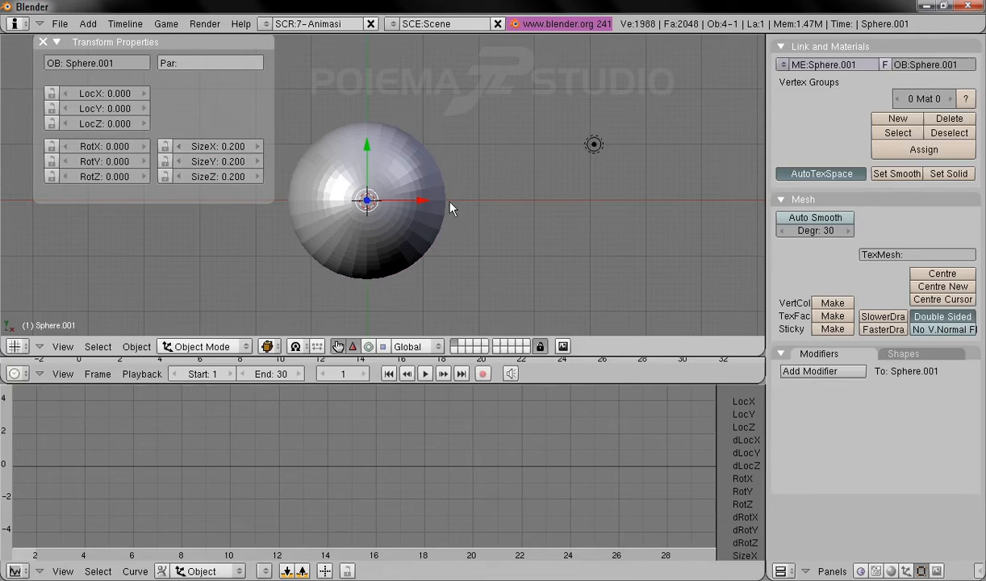
# - Move the small sphere up along the Z axis to about 1.42, onto the top of the large sphere
pyautogui.moveTo(382, 268); pyautogui.dragTo(367, 153, button='middle')
pyautogui.moveTo(367, 152); pyautogui.dragTo(385, 76)
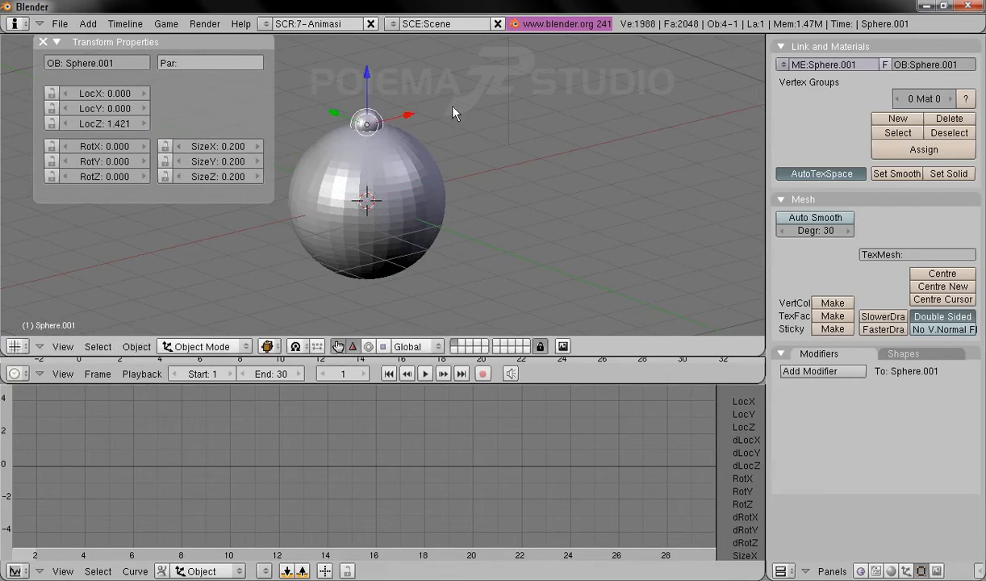
# - Apply Set Smooth shading to both the small sphere and the large sphere
pyautogui.keyDown('shift'); pyautogui.moveTo(441, 146); pyautogui.dragTo(463, 160, button='middle'); pyautogui.keyUp('shift')
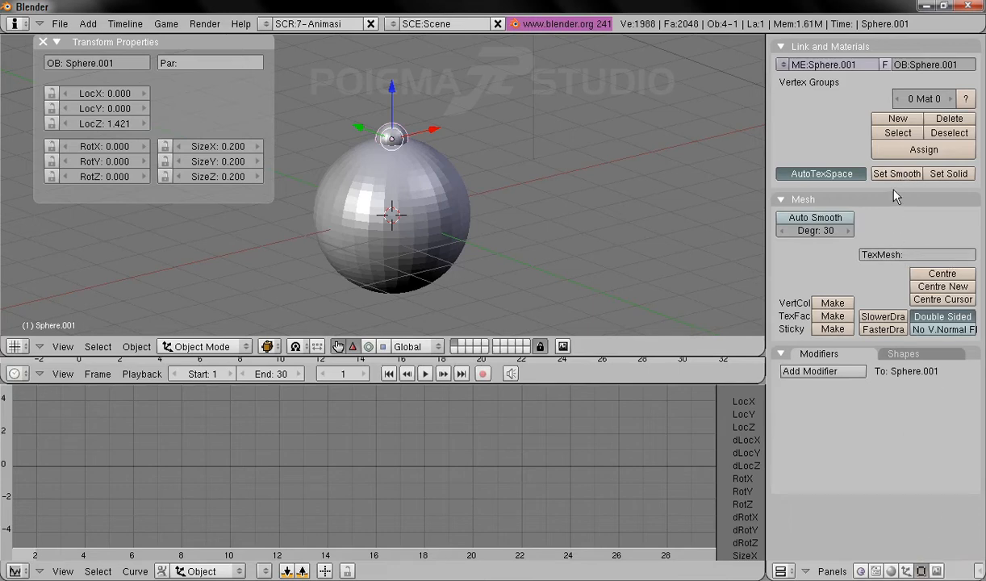
pyautogui.rightClick(399, 212)
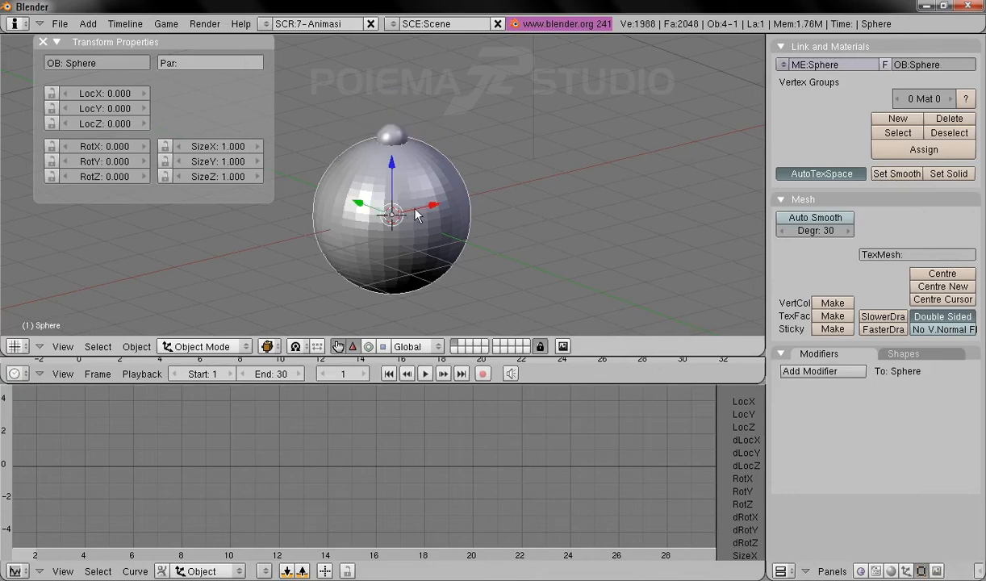
pyautogui.click(890, 175)
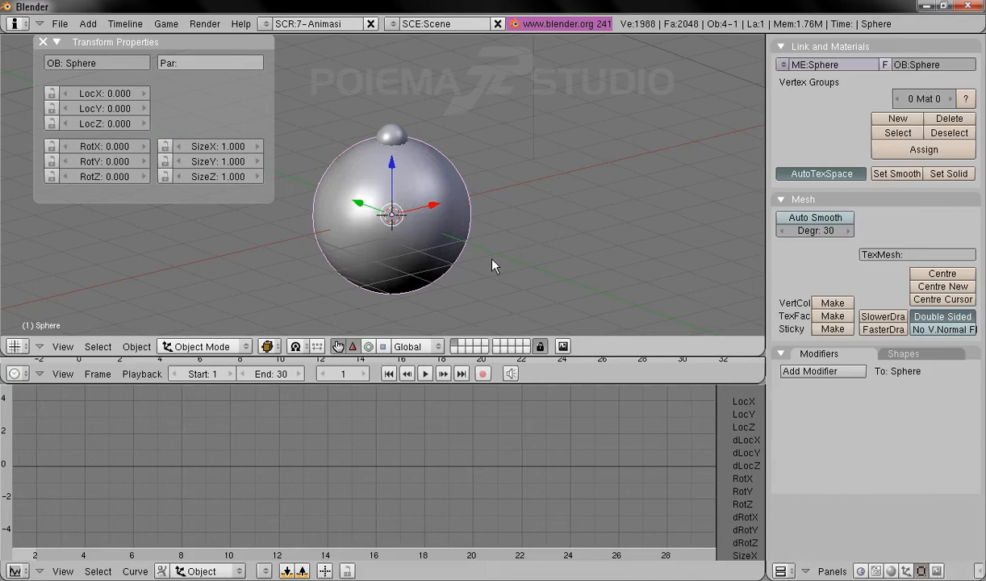
# - Add a new material to the small sphere and set its diffuse colour to black
pyautogui.rightClick(389, 135)
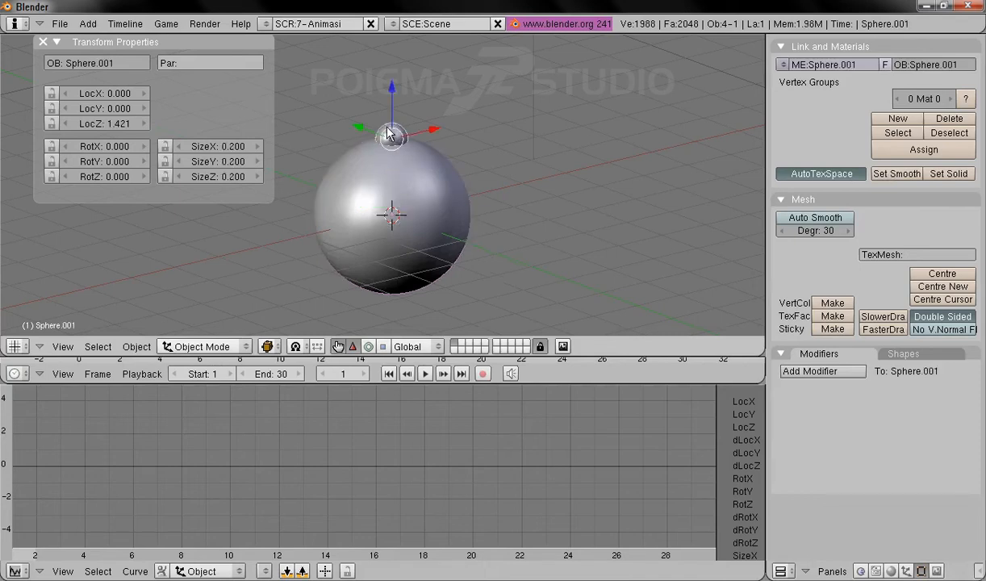
pyautogui.click(891, 570)
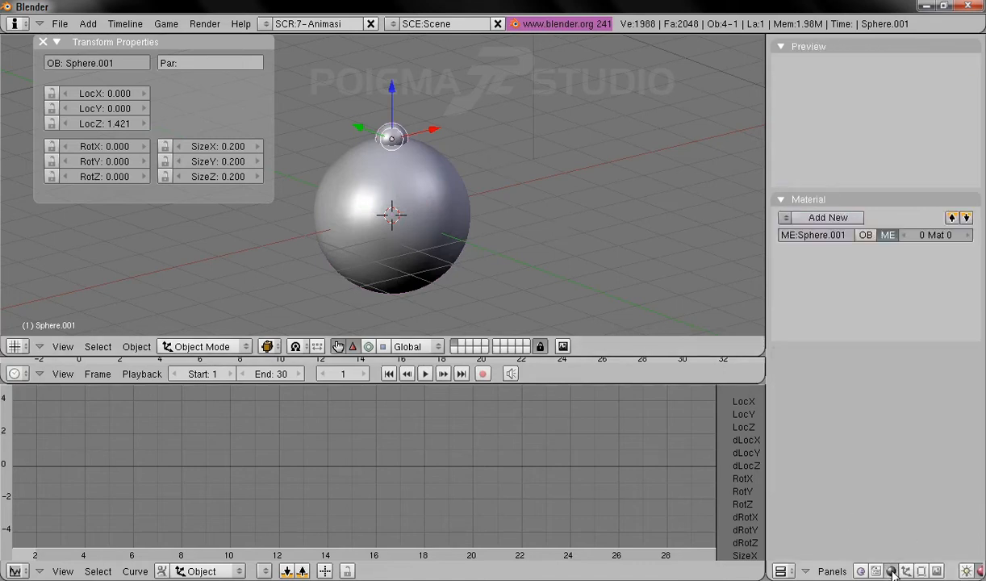
pyautogui.click(827, 218)
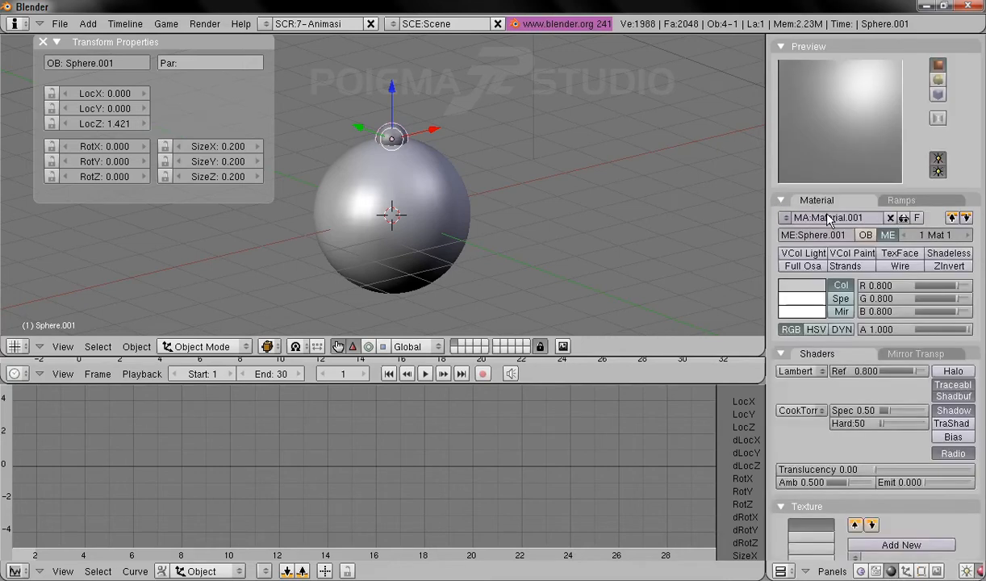
pyautogui.click(810, 286)
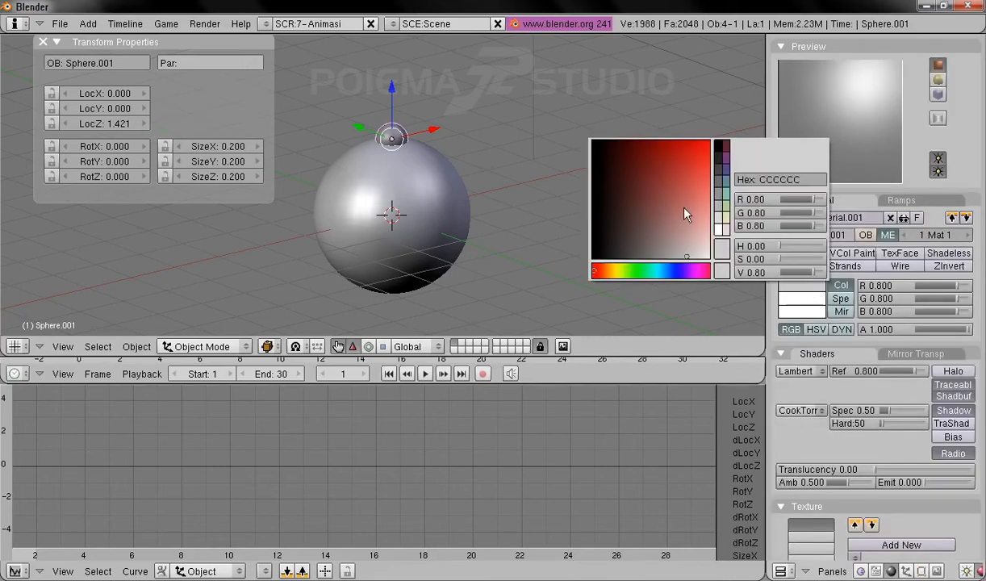
pyautogui.click(645, 242)
pyautogui.moveTo(645, 242); pyautogui.dragTo(583, 150)
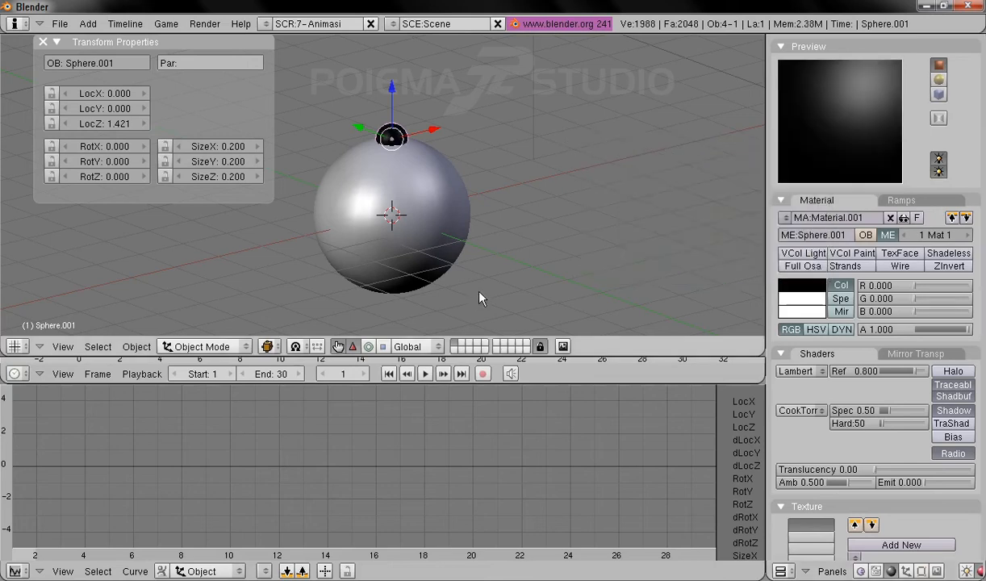
# - Rename the large sphere as Mata_kanan
pyautogui.keyDown('shift'); pyautogui.moveTo(493, 185); pyautogui.dragTo(525, 252, button='middle'); pyautogui.keyUp('shift')
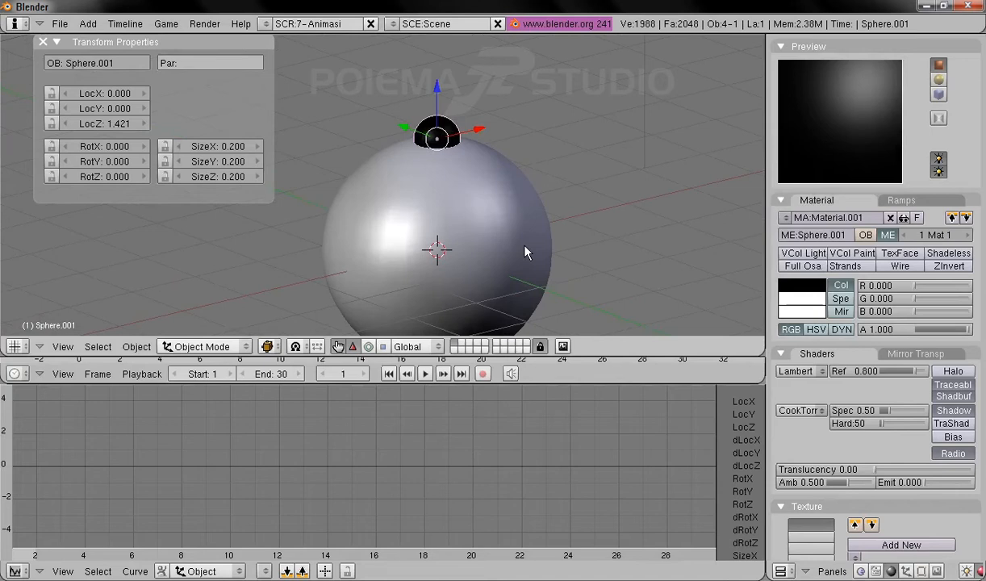
pyautogui.rightClick(430, 228)
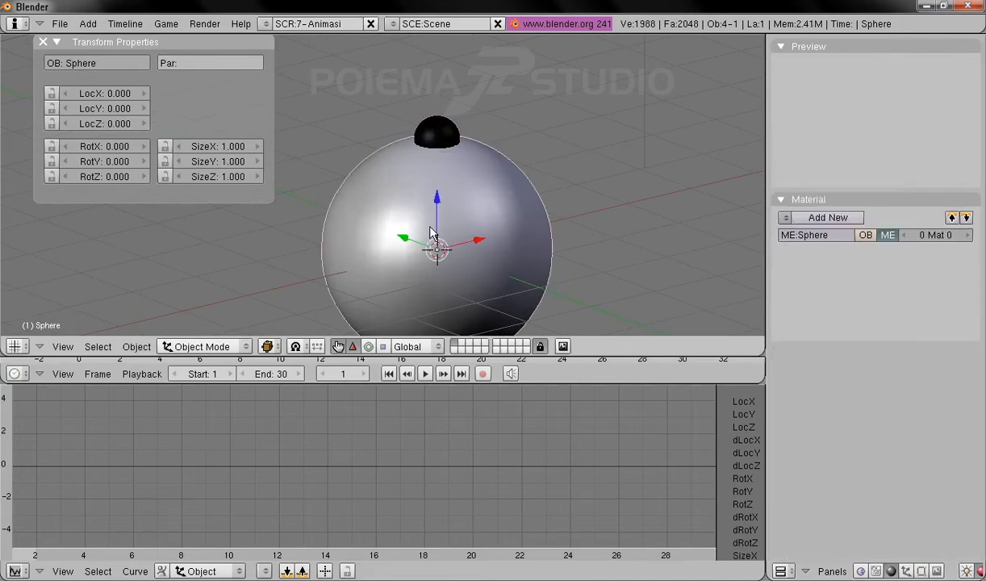
pyautogui.click(130, 64)
pyautogui.write('Mata')
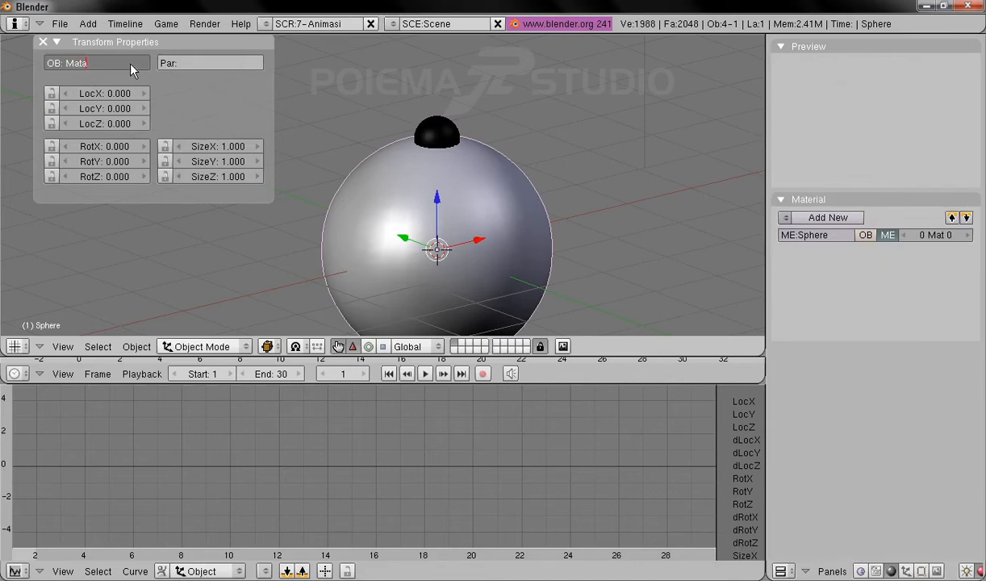
pyautogui.write('_kanan')
pyautogui.press('Return')
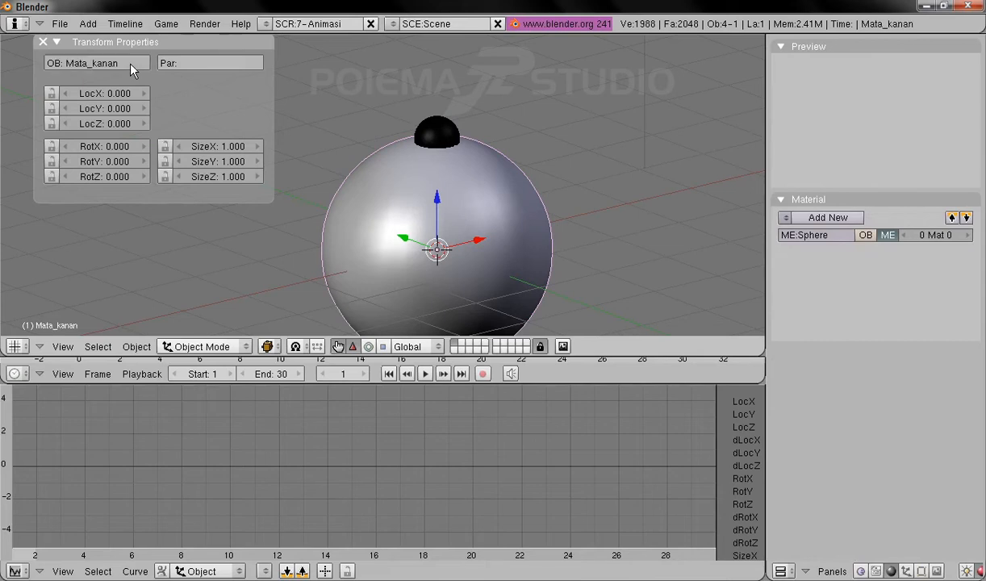
# - Parent the small black sphere to the large sphere Mata_kanan
pyautogui.rightClick(438, 132)
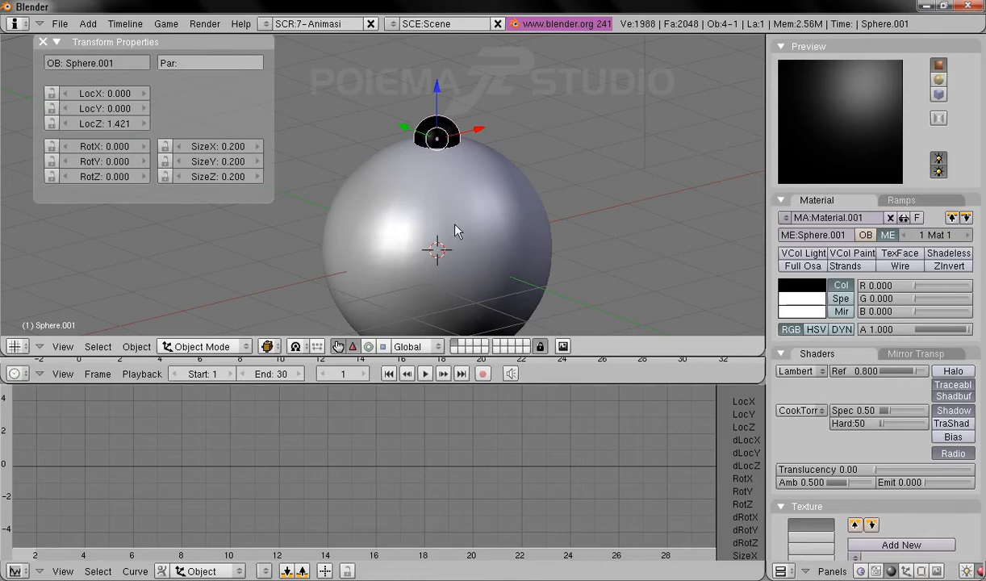
pyautogui.rightClick(357, 224)
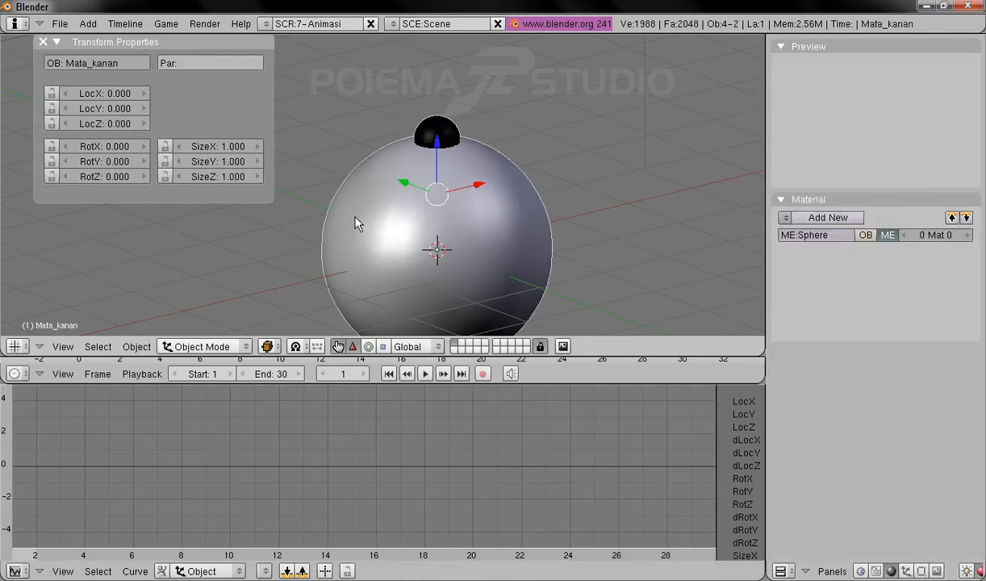
pyautogui.click(136, 346)
pyautogui.moveTo(202, 129)
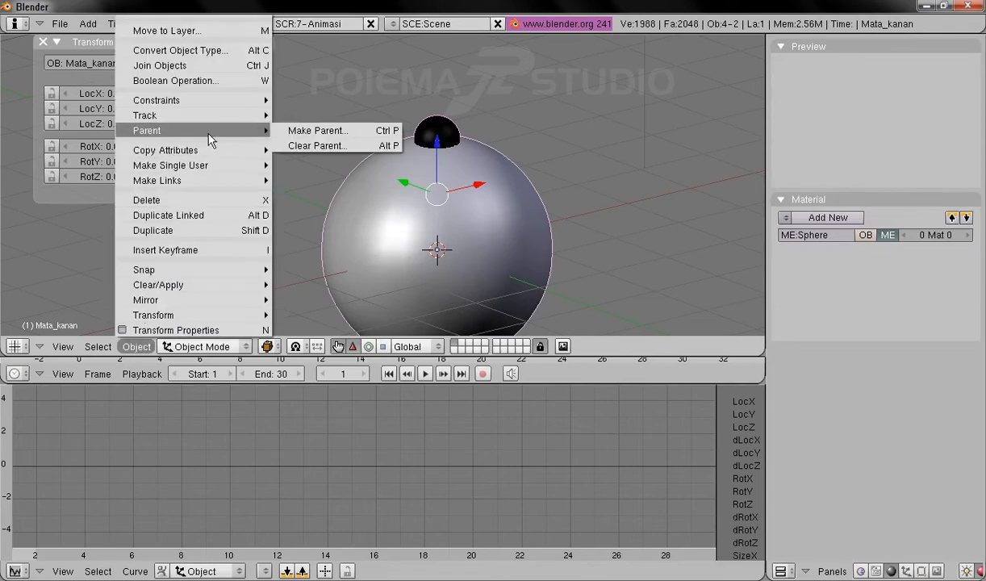
pyautogui.click(356, 132)
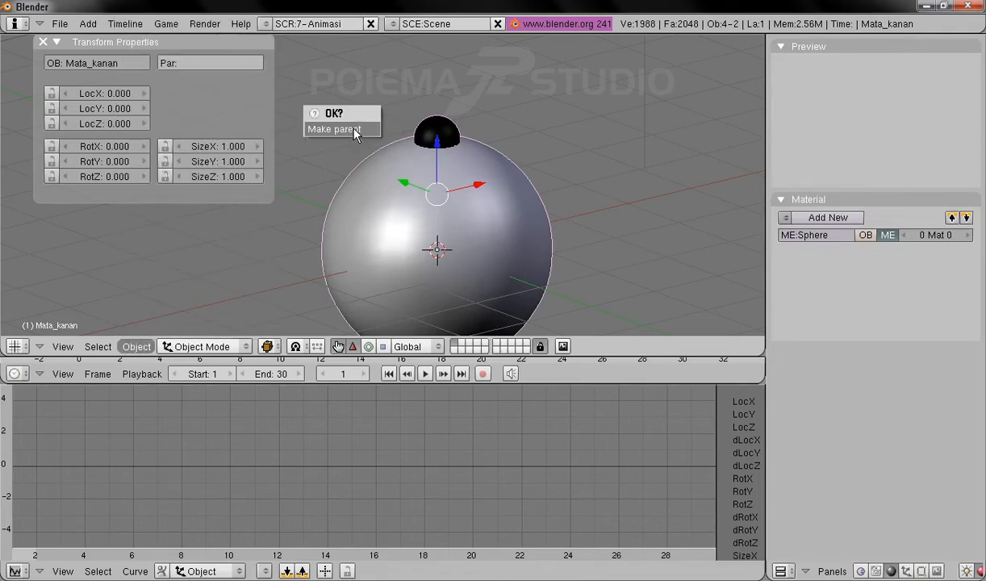
pyautogui.click(355, 131)
# - Select only Mata_kanan and set its X location to 5 and its X rotation to 90
pyautogui.rightClick(439, 256)
pyautogui.moveTo(488, 229); pyautogui.dragTo(522, 197)
pyautogui.press('Escape')
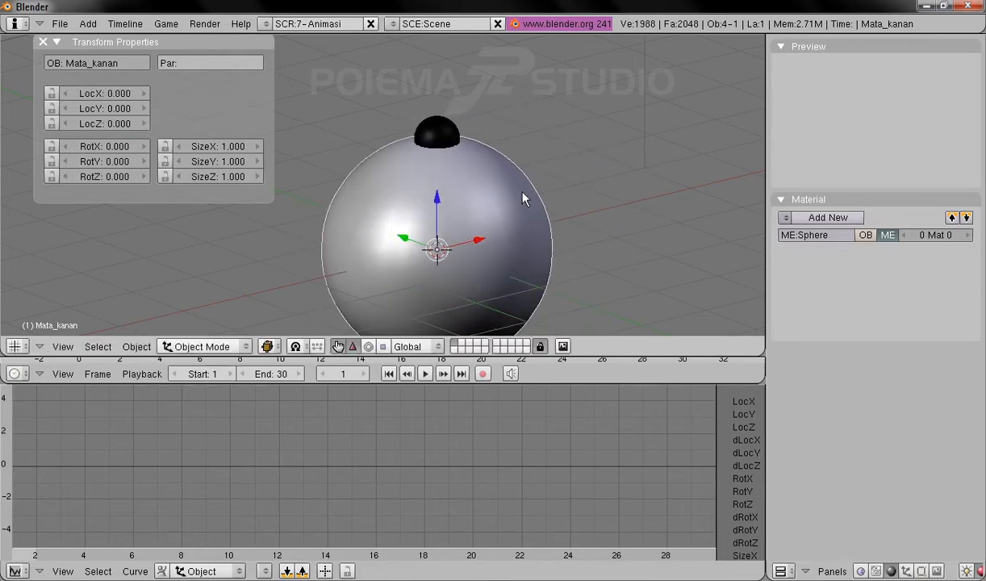
pyautogui.click(100, 94)
pyautogui.press('BackSpace')
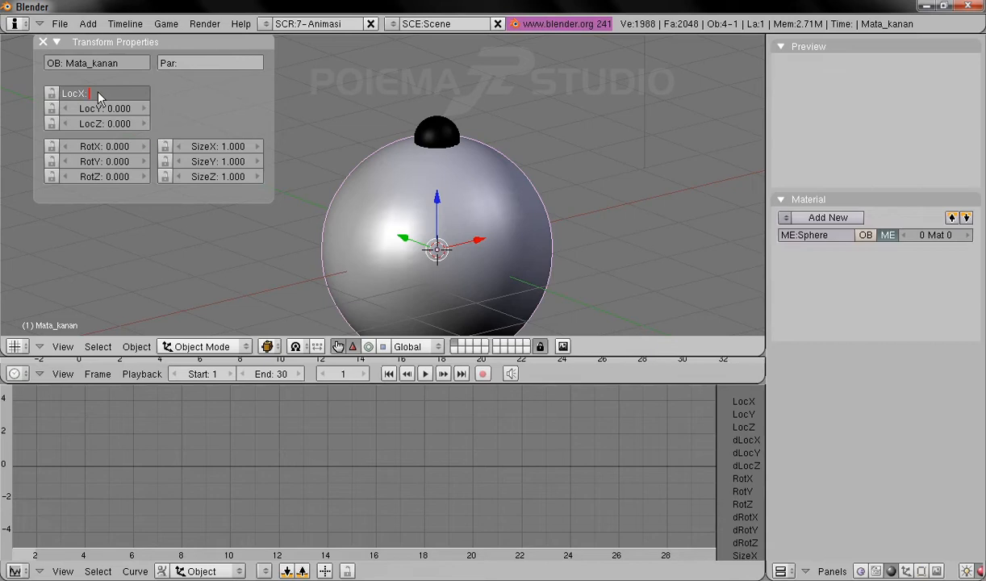
pyautogui.write('5')
pyautogui.press('Return')
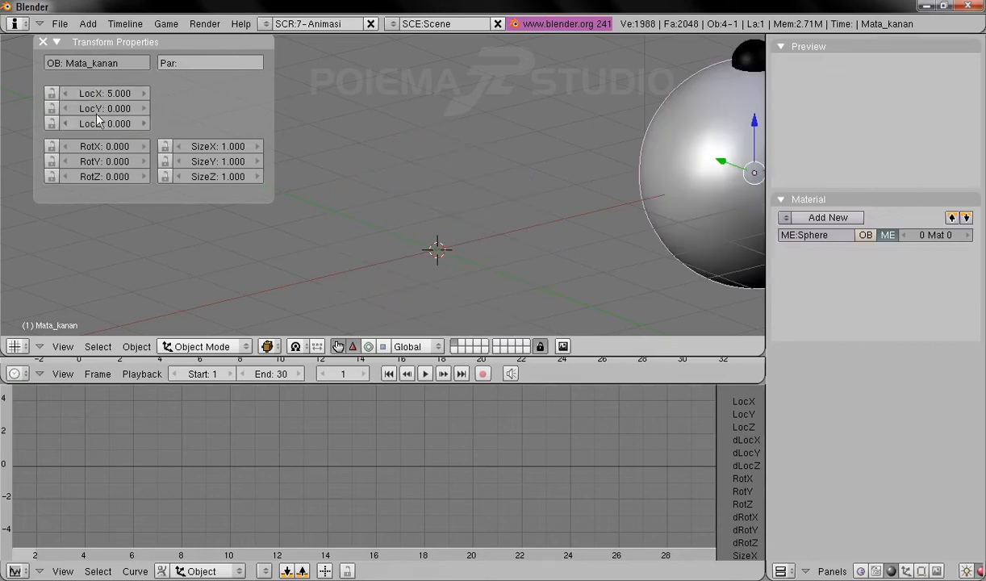
pyautogui.click(107, 147)
pyautogui.write('90')
pyautogui.press('Return')
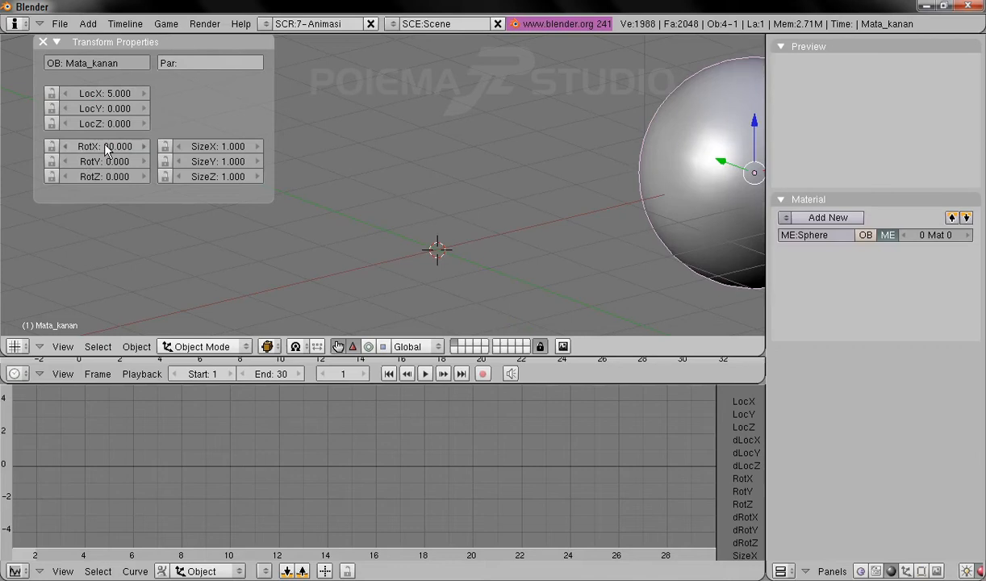
# - Duplicate the eyeball together with its black pupil, leaving the copy at the original's position
pyautogui.moveTo(588, 200); pyautogui.dragTo(417, 195, button='middle')
pyautogui.scroll(3, 578, 176)
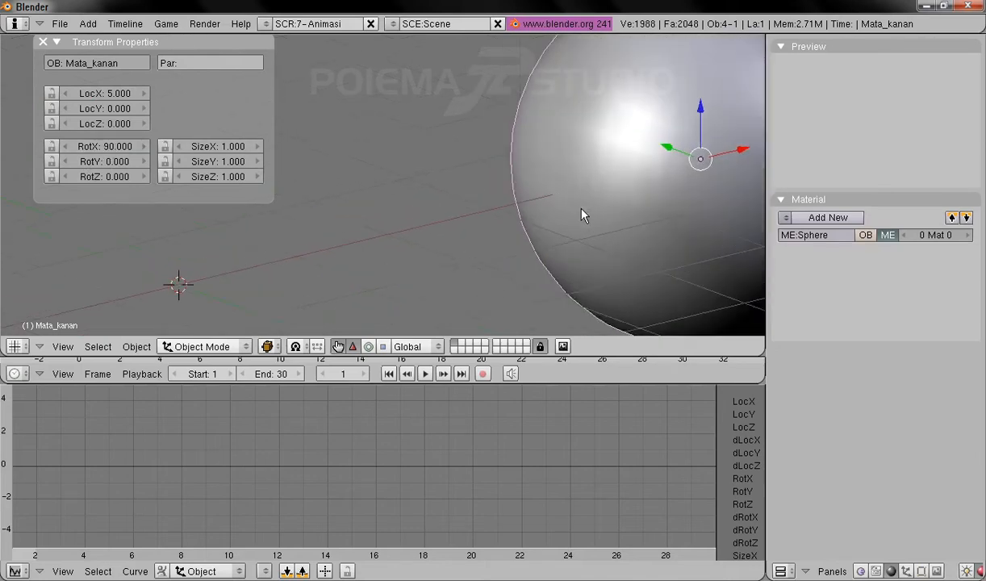
pyautogui.scroll(-6, 583, 213)
pyautogui.keyDown('shift'); pyautogui.moveTo(539, 155); pyautogui.dragTo(545, 165, button='middle'); pyautogui.keyUp('shift')
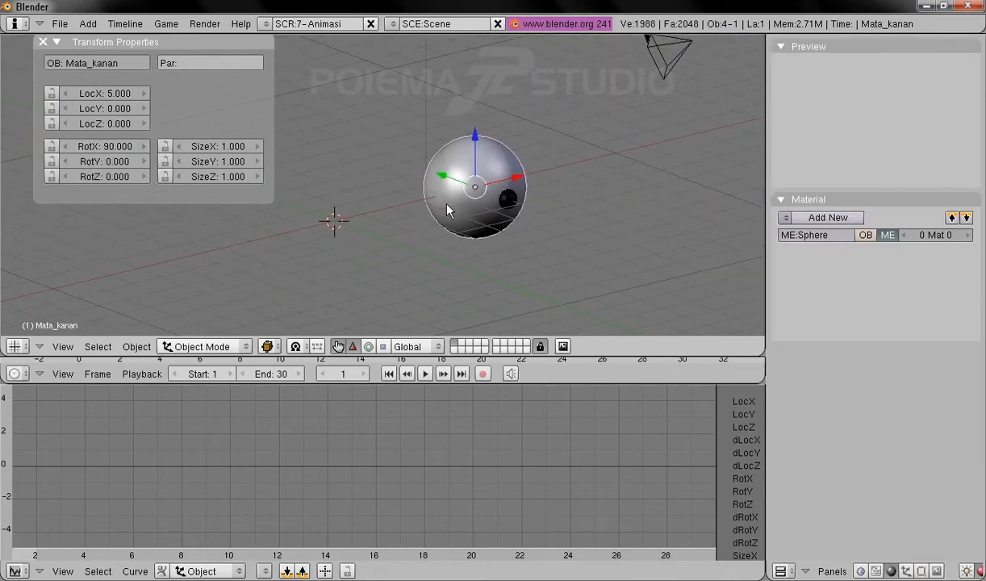
pyautogui.rightClick(511, 201)
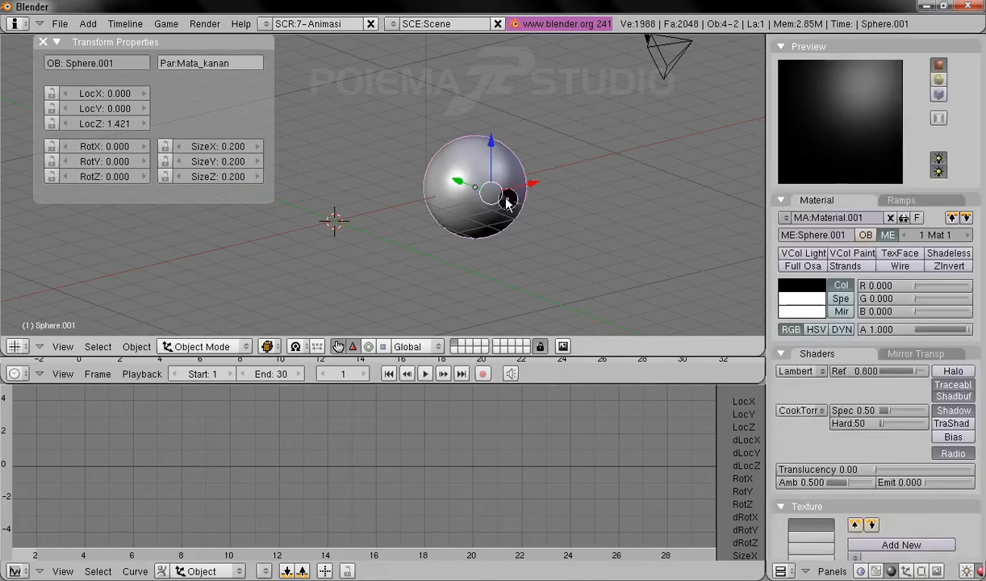
pyautogui.click(149, 351)
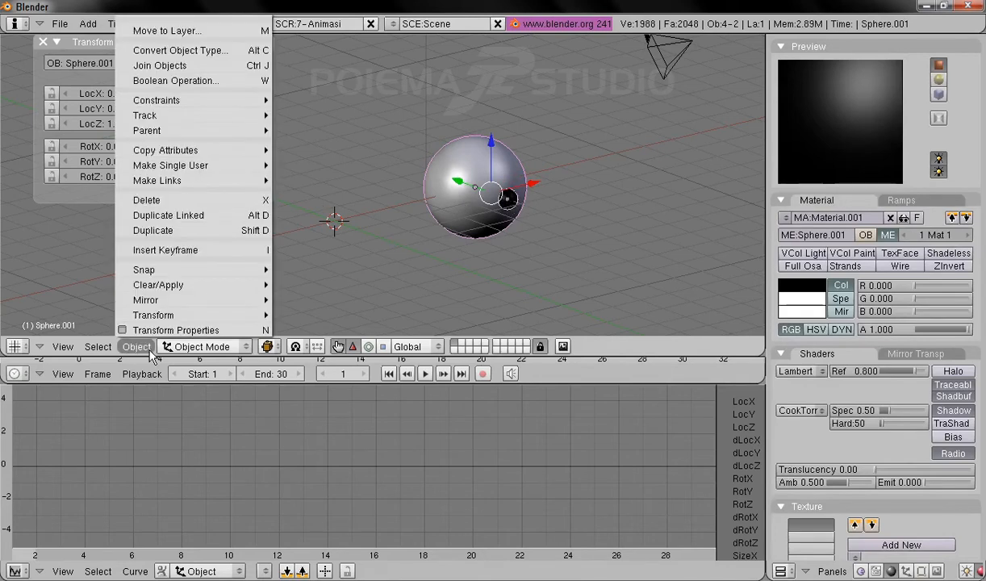
pyautogui.click(190, 233)
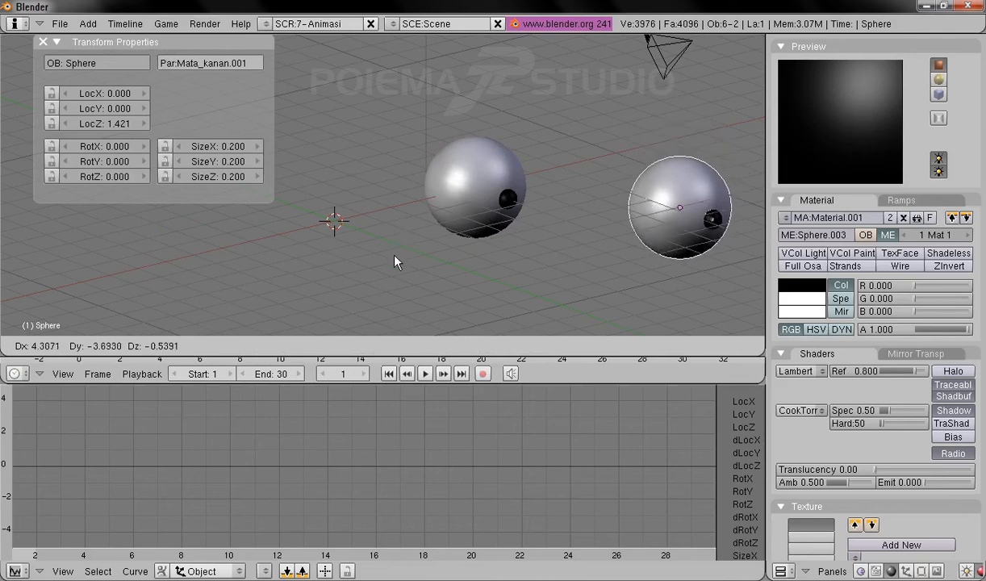
pyautogui.rightClick(415, 244)
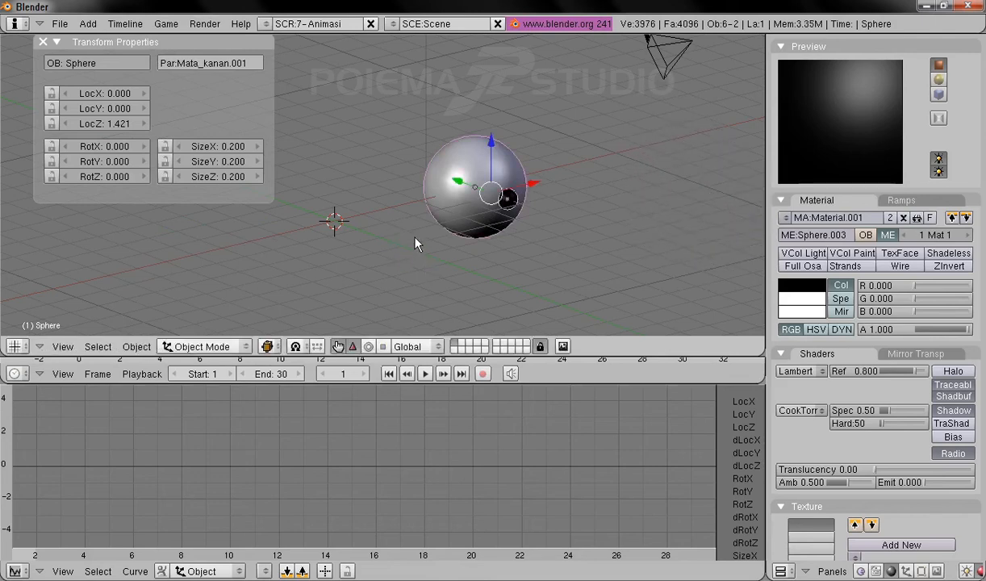
# - Rename the duplicated eyeball as Mata_kiri
pyautogui.rightClick(452, 176)
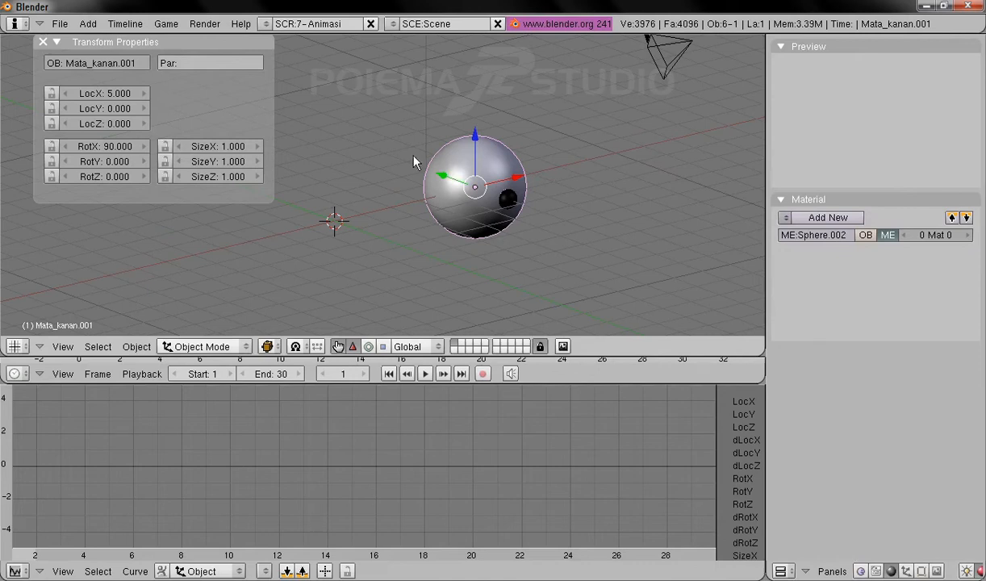
pyautogui.click(144, 64)
pyautogui.click(141, 62)
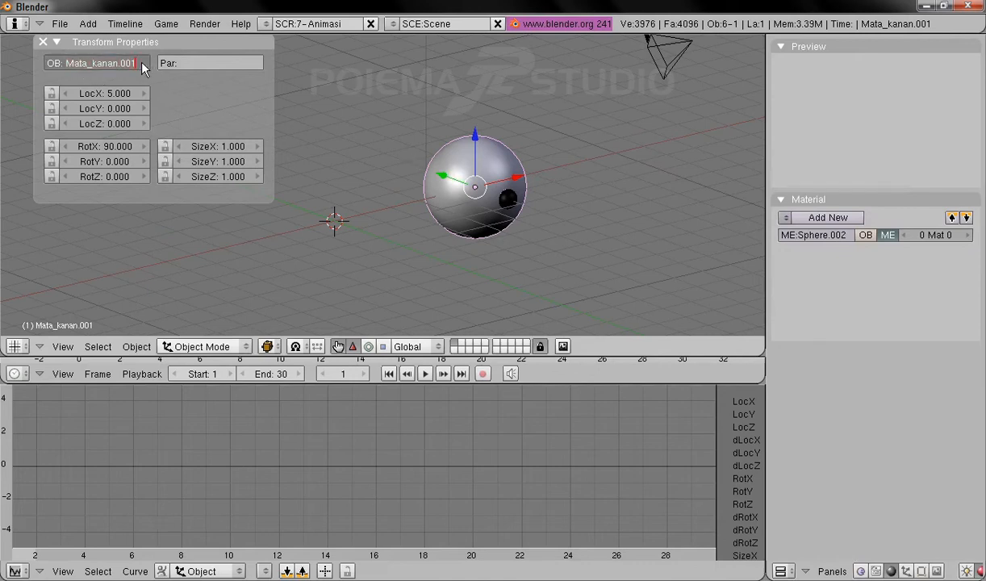
pyautogui.press('BackSpace')
pyautogui.press('BackSpace')
pyautogui.press('BackSpace')
pyautogui.press('BackSpace')
pyautogui.press('BackSpace')
pyautogui.press('BackSpace')
pyautogui.press('BackSpace')
pyautogui.press('BackSpace')
pyautogui.press('BackSpace')
pyautogui.write('kiri')
pyautogui.press('Return')
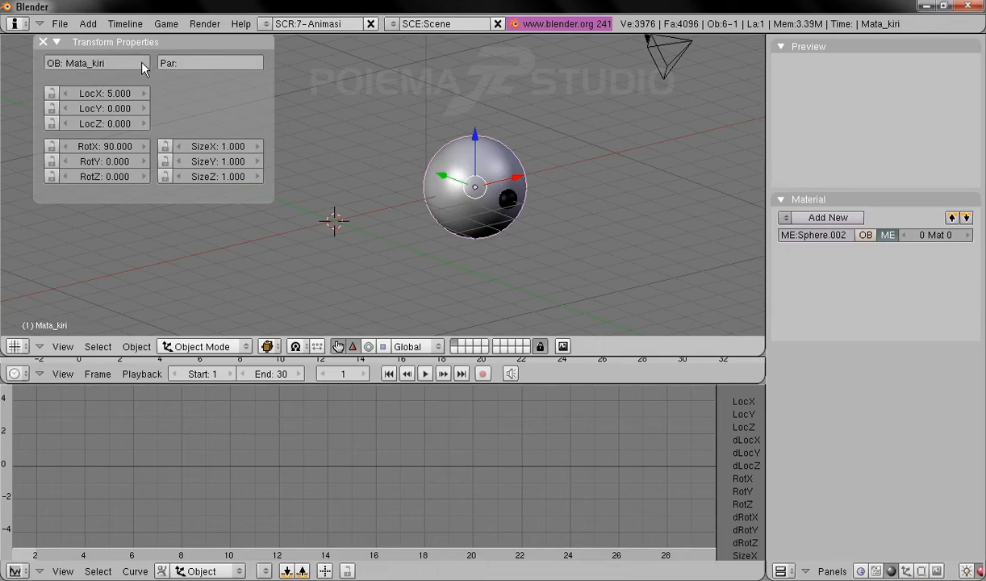
# - Set the X location of Mata_kiri to 0
pyautogui.click(97, 94)
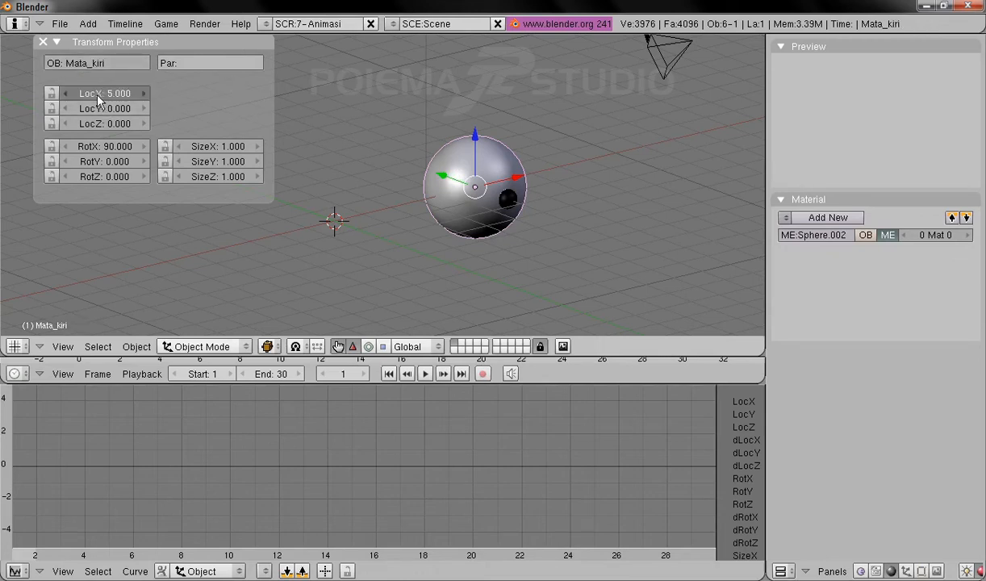
pyautogui.write('0')
pyautogui.press('Return')
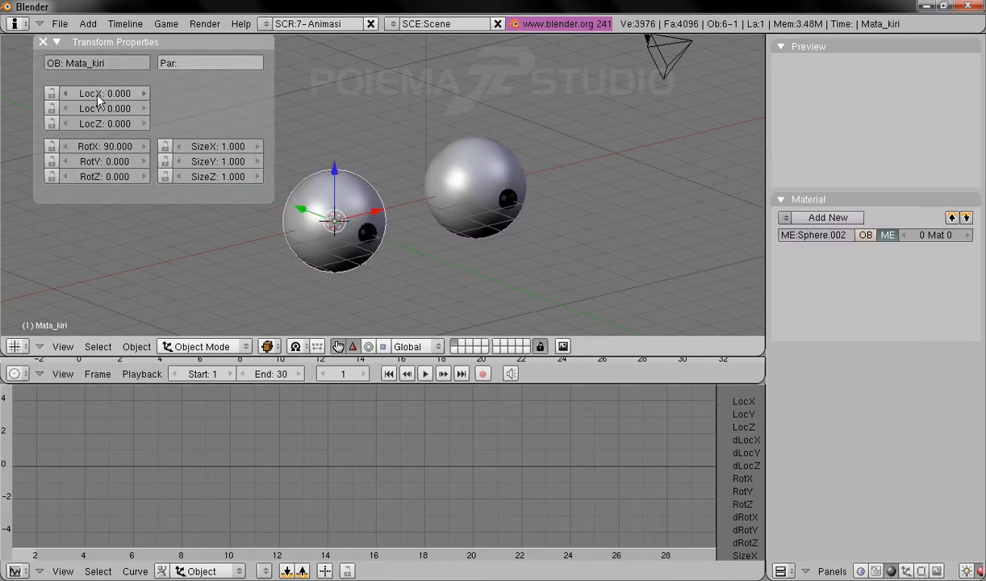
# - Add an Empty at the origin and move it along the Y axis to about -5.4, in front of the eyes
pyautogui.moveTo(433, 116); pyautogui.dragTo(454, 194, button='middle')
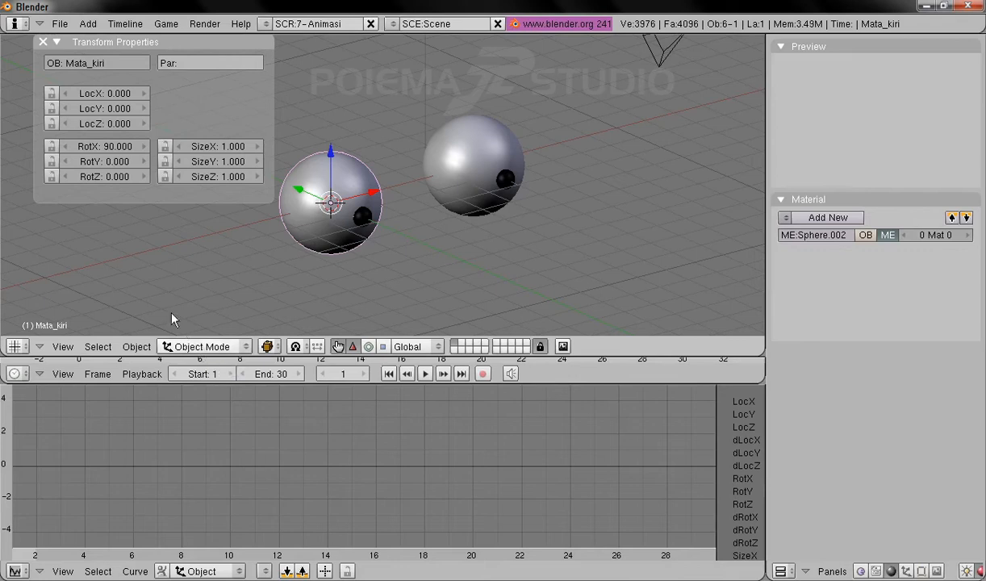
pyautogui.click(81, 28)
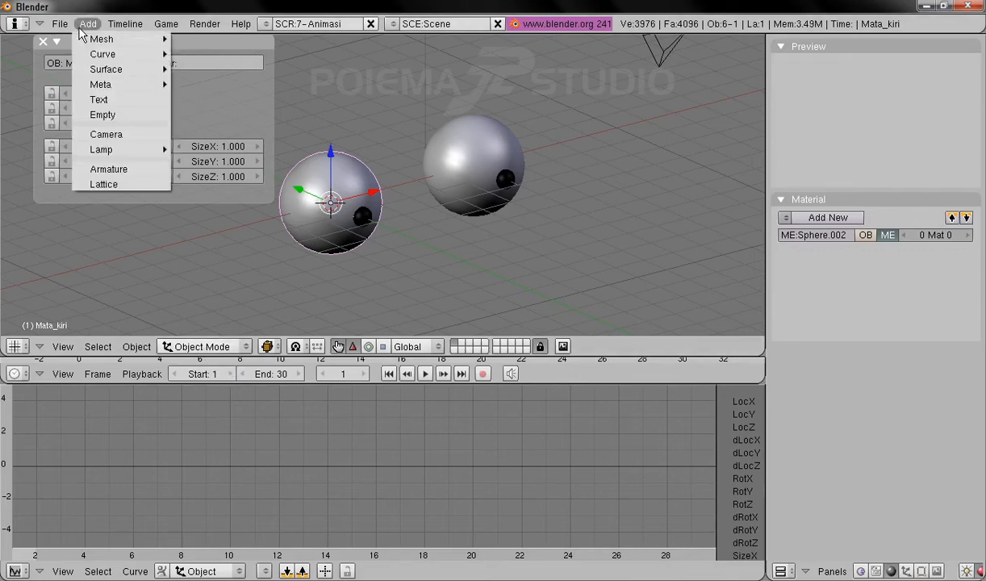
pyautogui.click(115, 117)
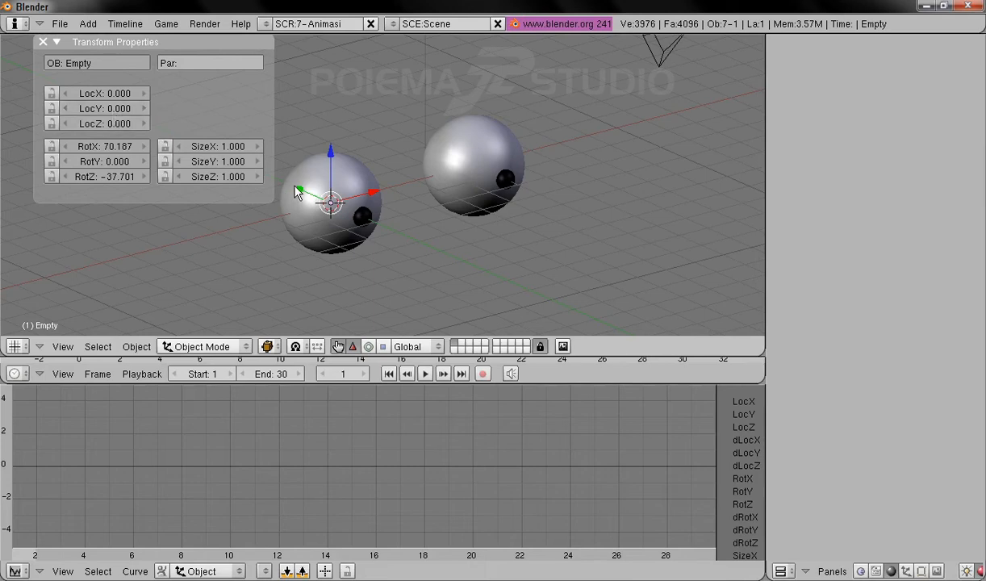
pyautogui.moveTo(297, 192); pyautogui.dragTo(334, 211)
pyautogui.click(413, 259)
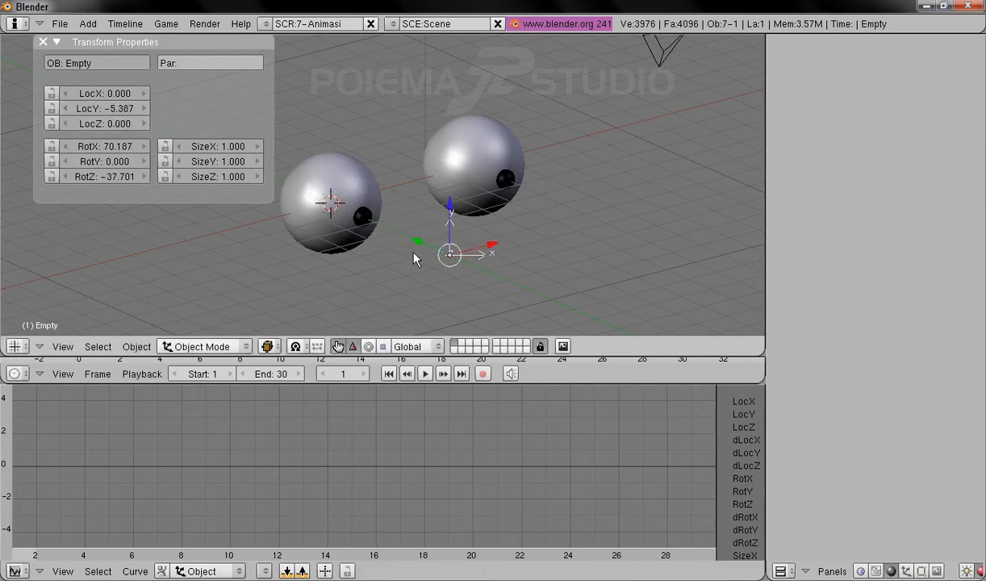
# - Rename the Empty as Mata_target
pyautogui.click(118, 64)
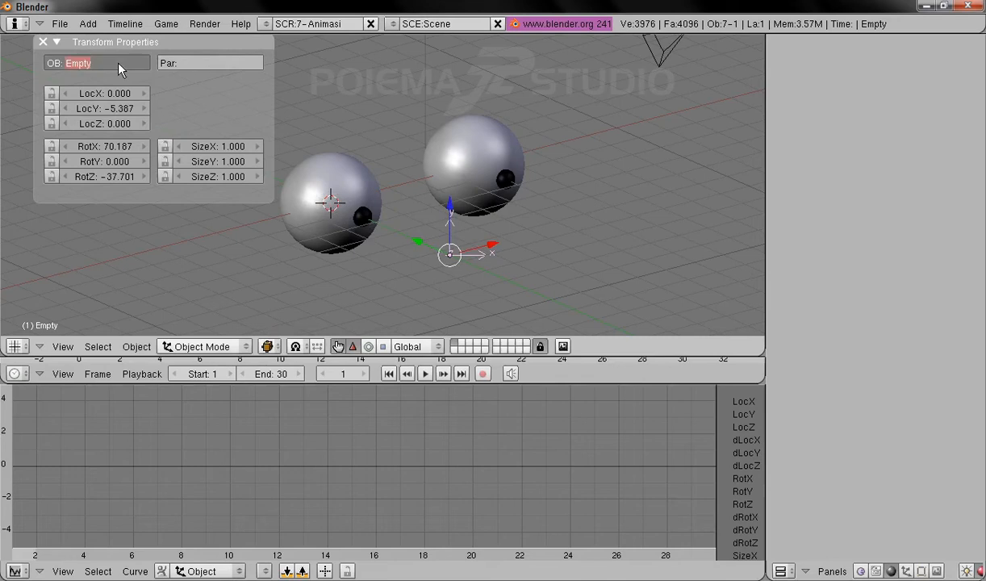
pyautogui.write('Mata_target')
pyautogui.press('Return')
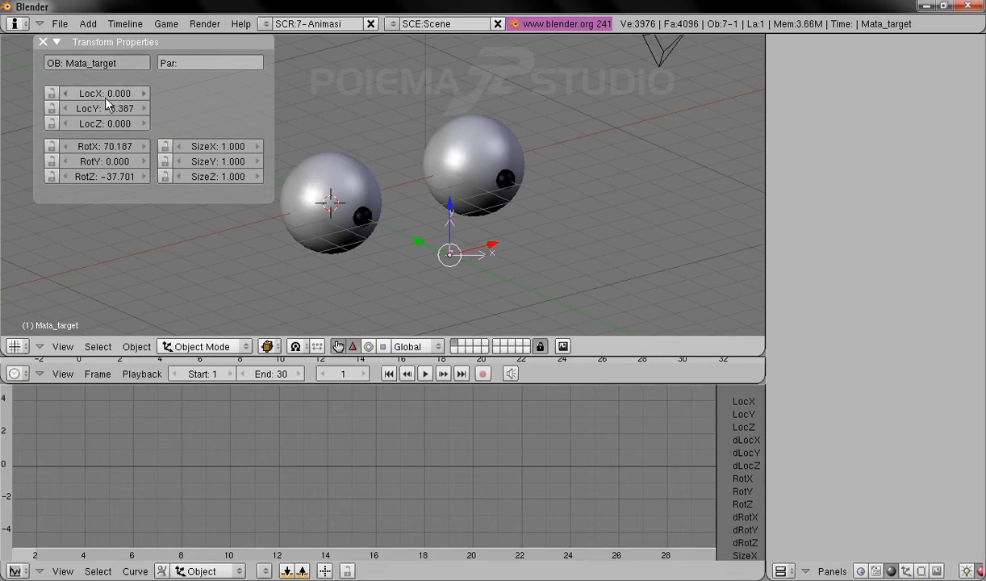
# - Set the location of Mata_target to X 2.5, Y -5 and Z 0
pyautogui.click(101, 93)
pyautogui.write('2.')
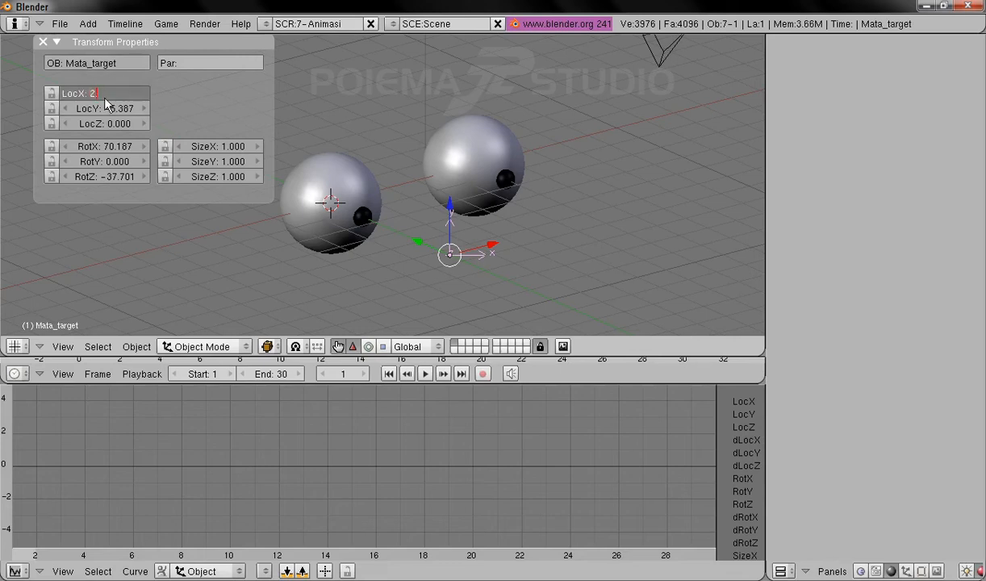
pyautogui.write('5')
pyautogui.press('Tab')
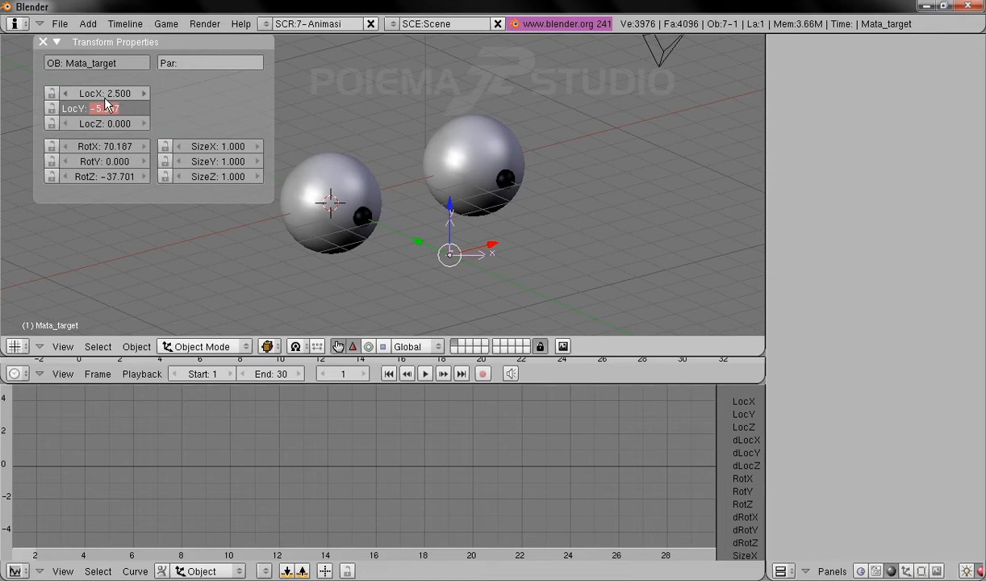
pyautogui.write('-5')
pyautogui.press('Tab')
pyautogui.write('0')
pyautogui.press('Tab')
# - Set the X, Y and Z rotation of Mata_target to 0
pyautogui.write('0')
pyautogui.press('Tab')
pyautogui.write('0')
pyautogui.press('Tab')
pyautogui.write('0')
pyautogui.press('Return')
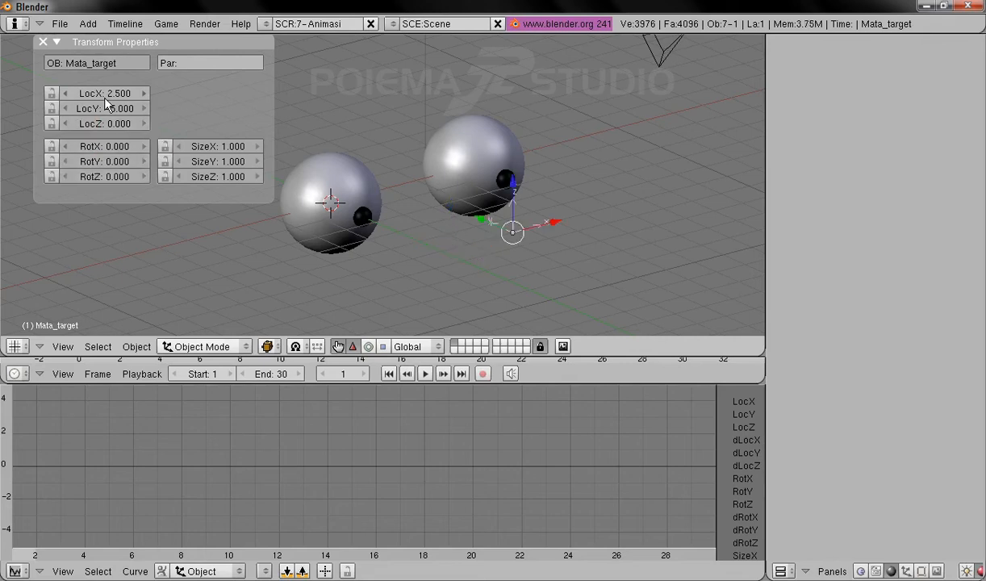
# - Add a Track To constraint to the Mata_kanan eyeball
pyautogui.moveTo(521, 205); pyautogui.dragTo(315, 197, button='middle')
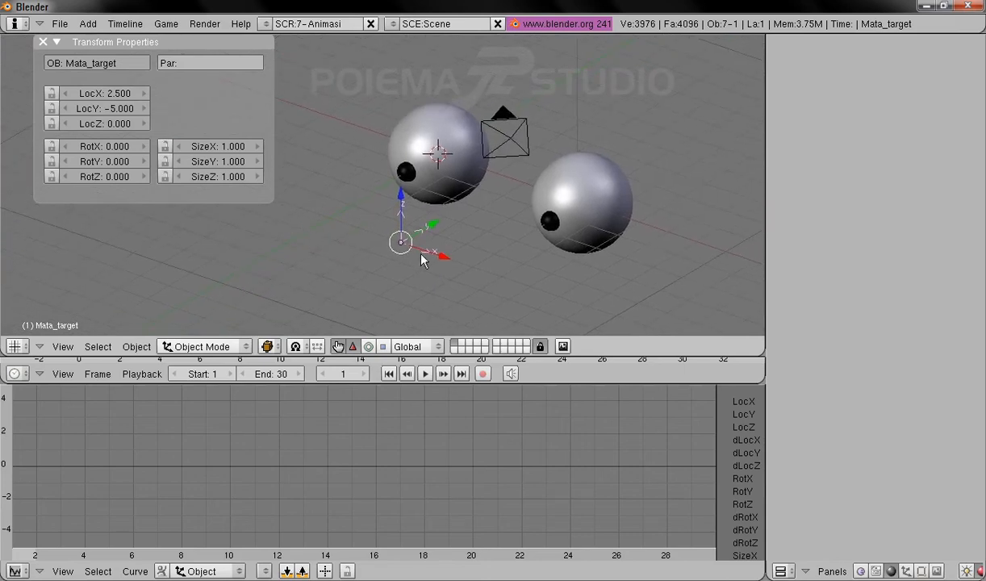
pyautogui.rightClick(584, 186)
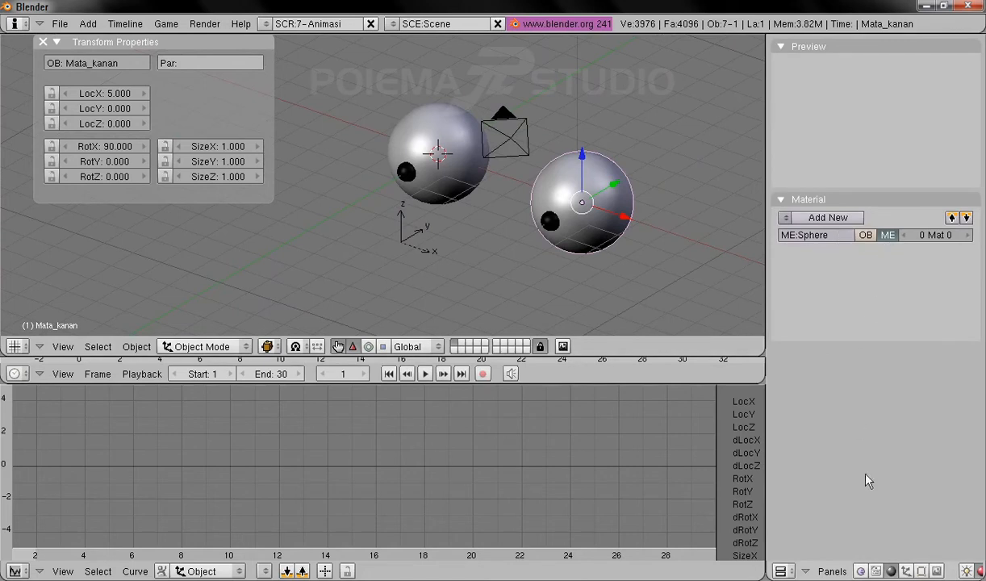
pyautogui.click(905, 571)
pyautogui.click(779, 47)
pyautogui.click(780, 64)
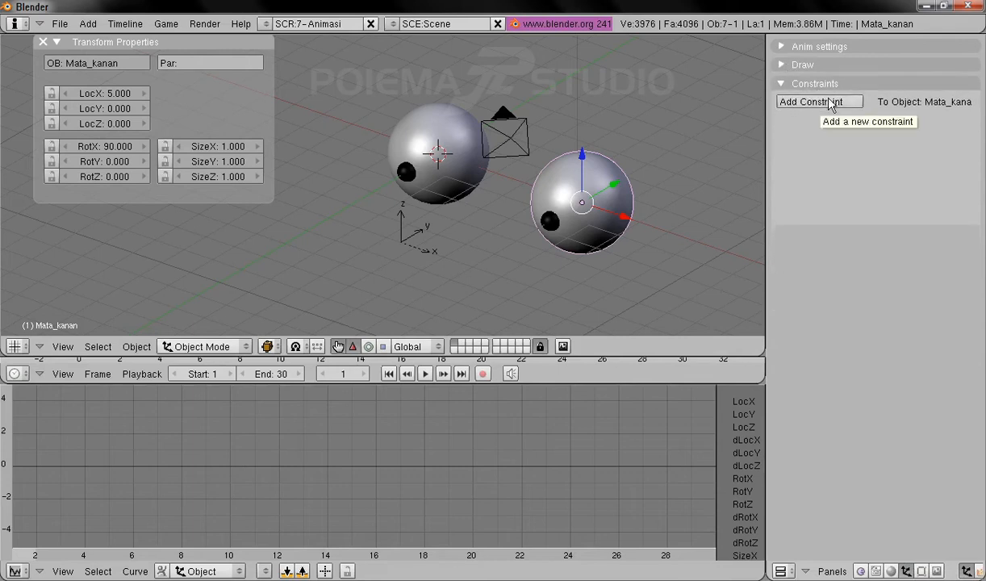
pyautogui.click(830, 105)
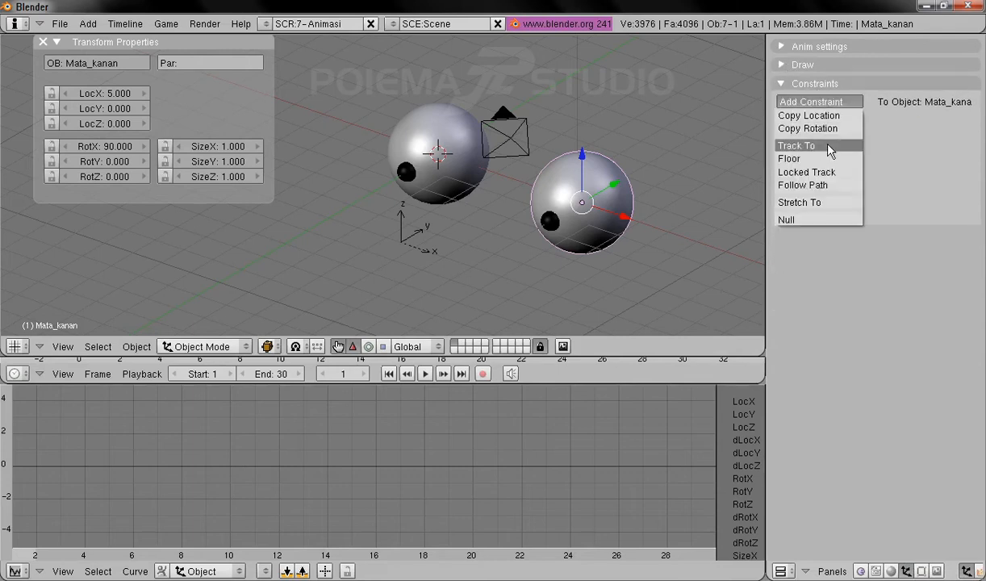
pyautogui.click(795, 145)
# - Set the constraint's target to Mata_target, with Z as the tracking axis and Y as the up axis
pyautogui.click(897, 140)
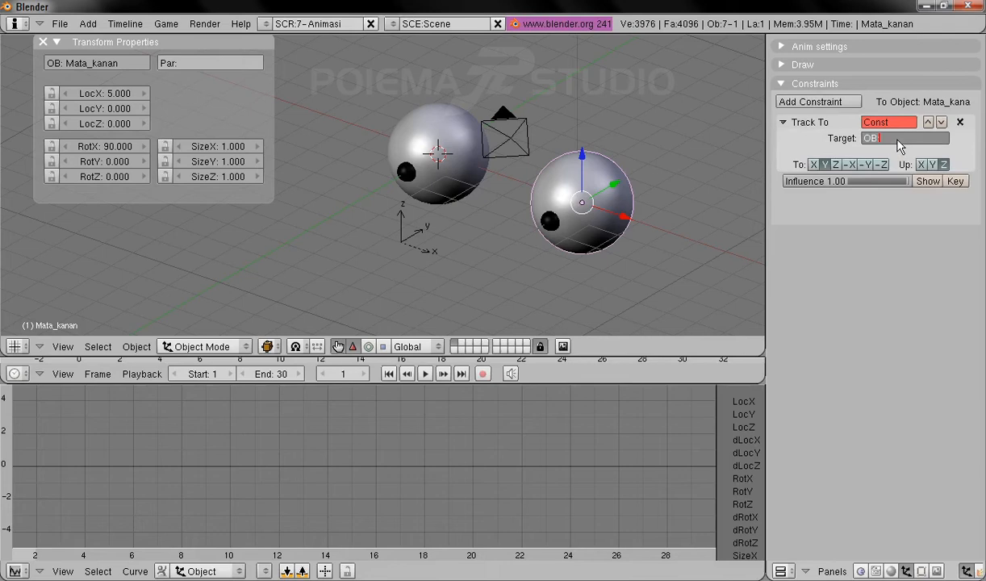
pyautogui.write('Mata_target')
pyautogui.press('Return')
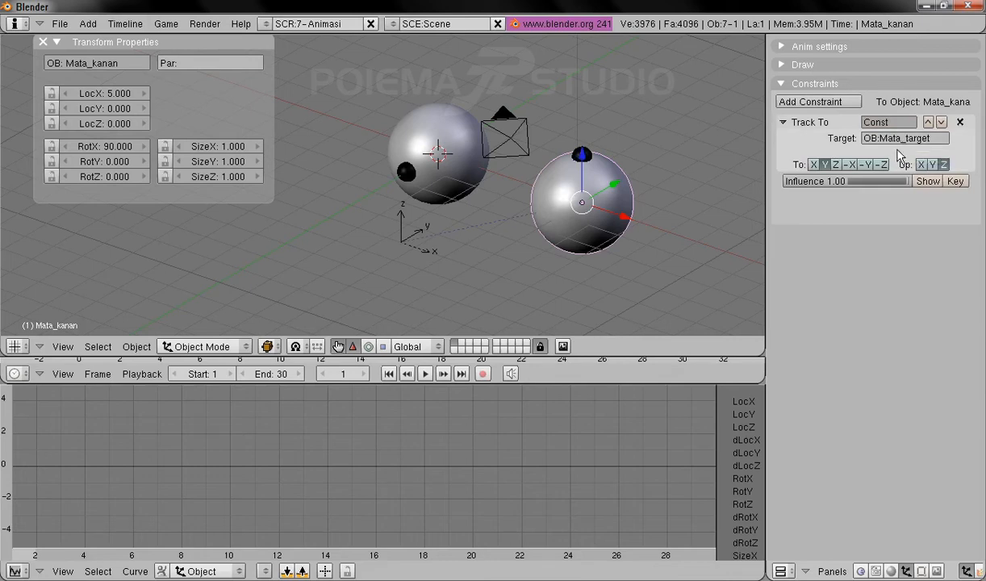
pyautogui.click(836, 166)
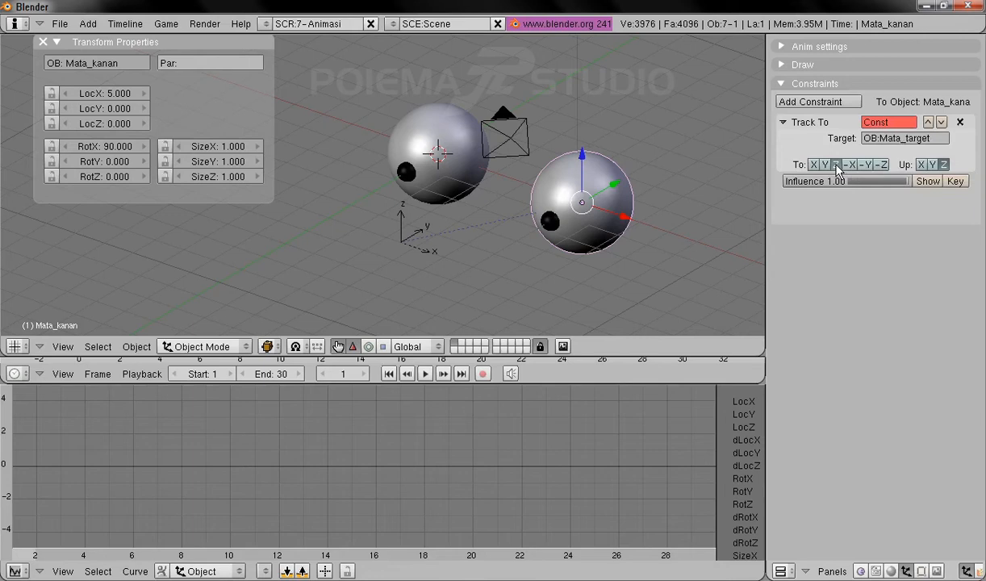
pyautogui.click(931, 165)
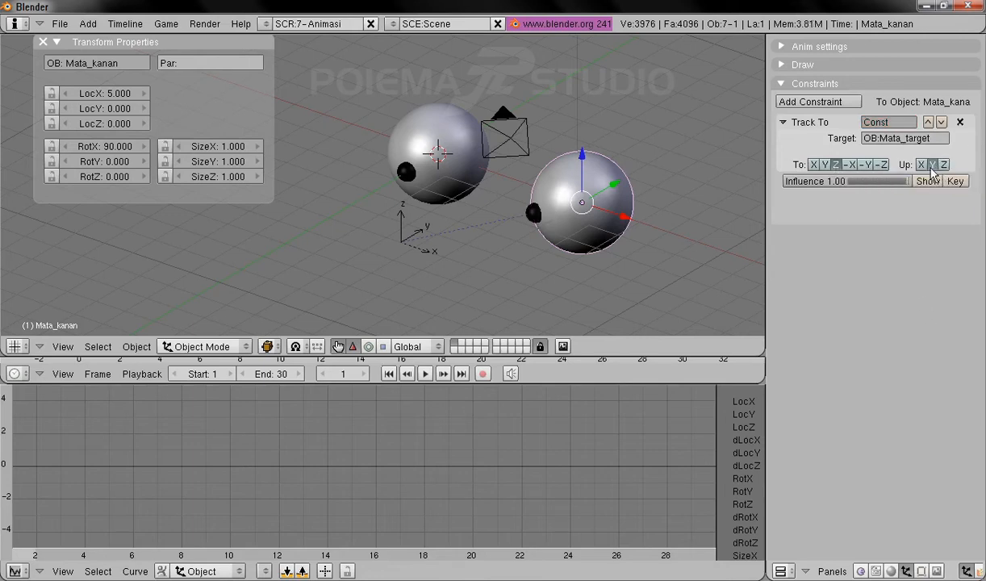
# - Add a Track To constraint to Mata_kiri targeting Mata_target, with Z as the tracking axis and Y as the up axis
pyautogui.rightClick(434, 113)
pyautogui.click(812, 105)
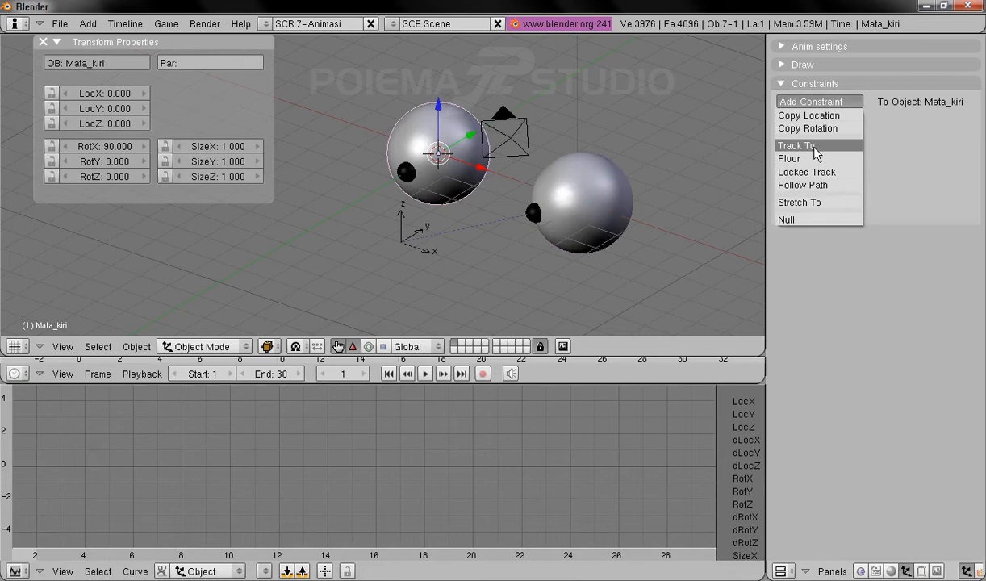
pyautogui.click(815, 149)
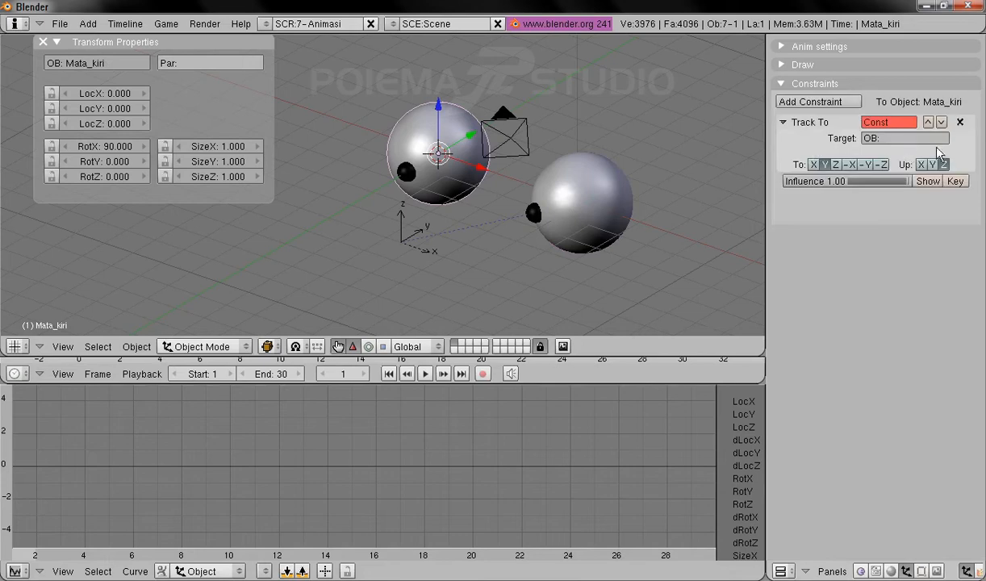
pyautogui.click(836, 165)
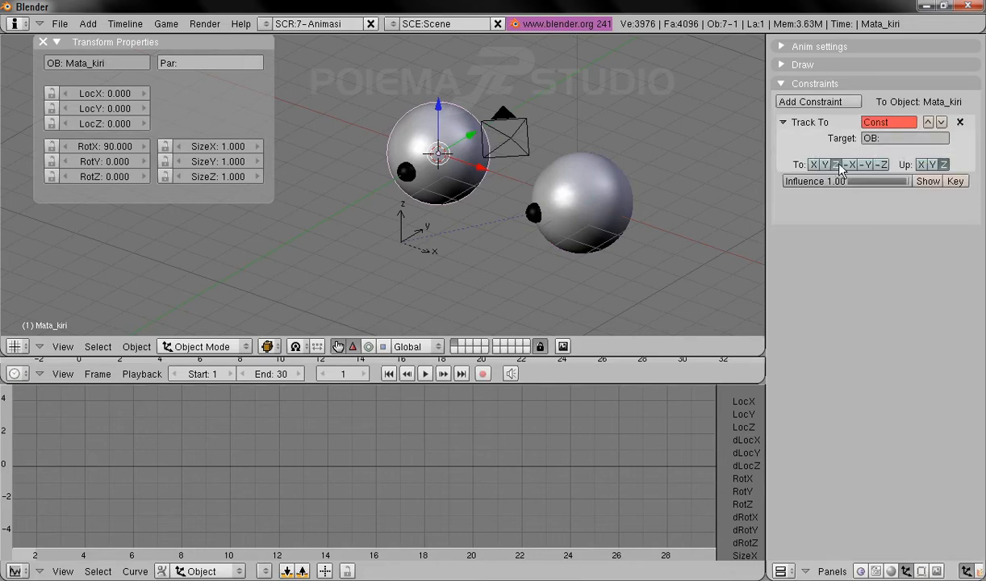
pyautogui.click(932, 165)
pyautogui.click(893, 139)
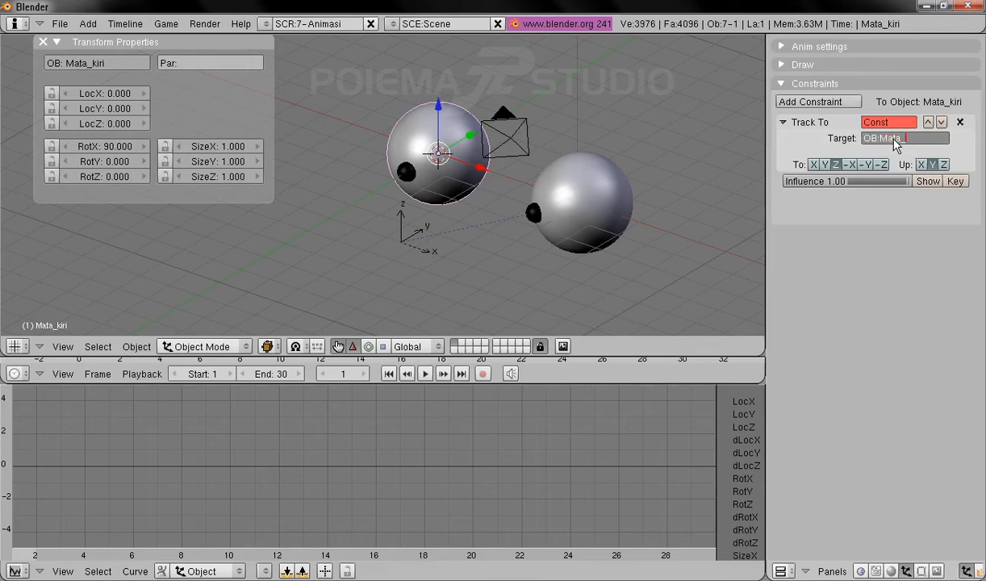
pyautogui.press('Return')
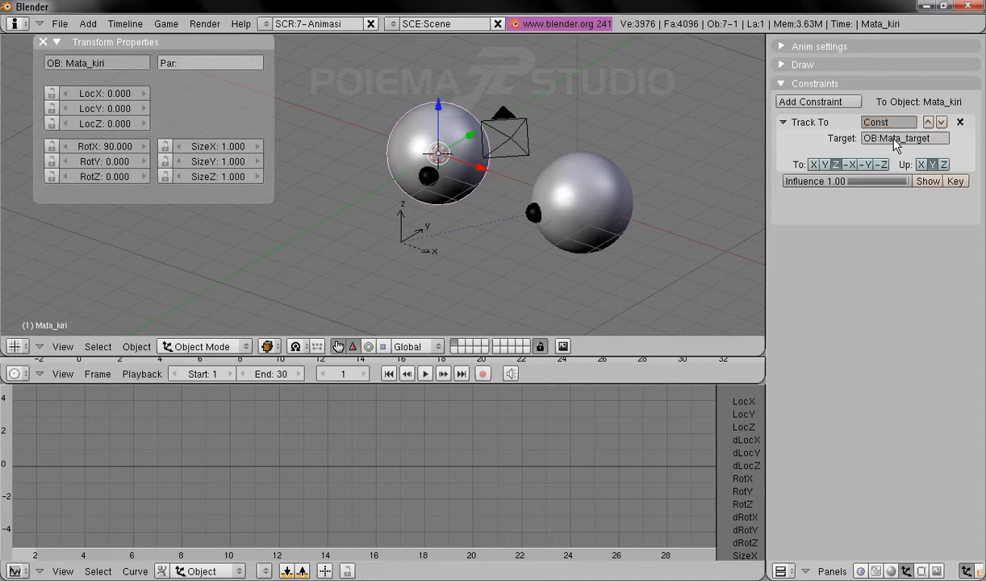
# - Move Mata_target around in front of the eyes to test their tracking, leaving it at about X 4.2, Y -8.2, Z 0.1
pyautogui.moveTo(532, 235); pyautogui.dragTo(520, 260, button='middle')
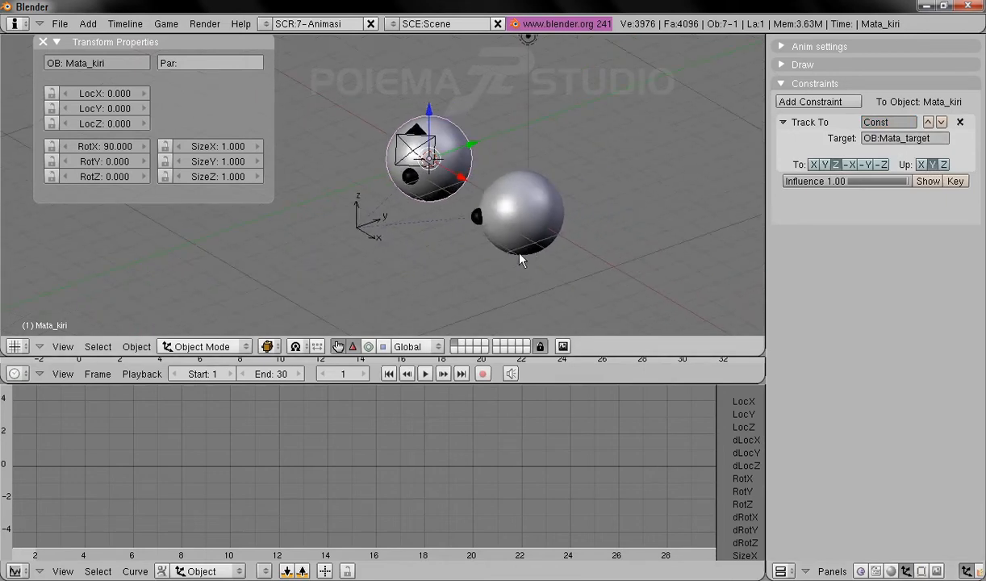
pyautogui.rightClick(363, 234)
pyautogui.press('g')
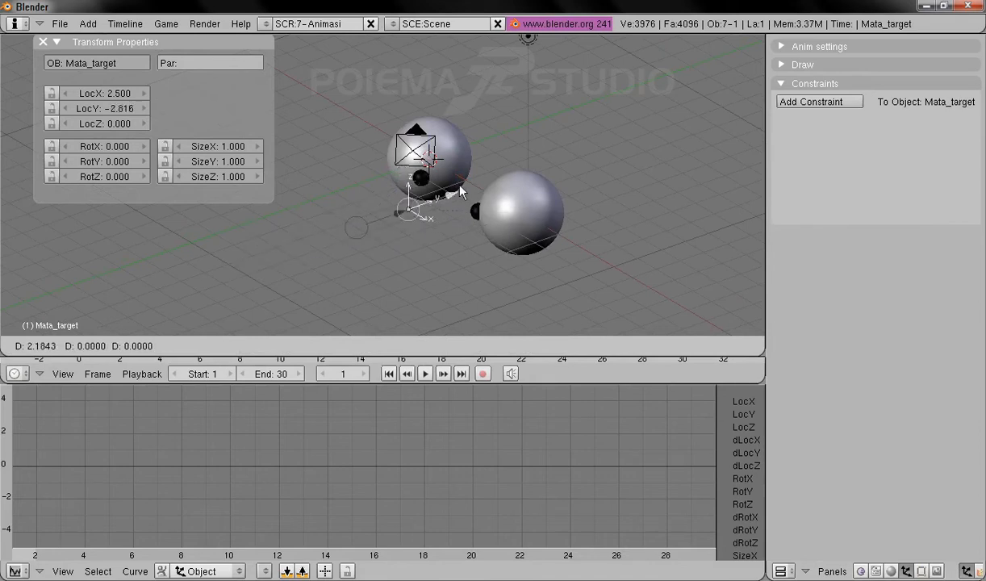
pyautogui.click(343, 198)
pyautogui.moveTo(341, 189); pyautogui.dragTo(319, 154)
pyautogui.moveTo(371, 233); pyautogui.dragTo(337, 205)
pyautogui.moveTo(367, 259); pyautogui.dragTo(371, 207)
pyautogui.moveTo(353, 166)
pyautogui.mouseDown()
pyautogui.moveTo(355, 121)
pyautogui.moveTo(353, 179)
pyautogui.mouseUp()
pyautogui.moveTo(373, 234); pyautogui.dragTo(365, 255)
pyautogui.moveTo(389, 208)
pyautogui.mouseDown()
pyautogui.moveTo(378, 193)
pyautogui.moveTo(332, 203)
pyautogui.moveTo(235, 245)
pyautogui.moveTo(319, 258)
pyautogui.moveTo(437, 202)
pyautogui.moveTo(374, 219)
pyautogui.moveTo(355, 253)
pyautogui.moveTo(431, 299)
pyautogui.moveTo(290, 208)
pyautogui.moveTo(407, 299)
pyautogui.moveTo(381, 175)
pyautogui.moveTo(383, 209)
pyautogui.mouseUp()
pyautogui.moveTo(425, 247); pyautogui.dragTo(324, 267)
pyautogui.moveTo(345, 234); pyautogui.dragTo(367, 223)
pyautogui.moveTo(343, 263)
pyautogui.mouseDown()
pyautogui.moveTo(391, 270)
pyautogui.moveTo(288, 221)
pyautogui.moveTo(457, 326)
pyautogui.moveTo(284, 218)
pyautogui.moveTo(355, 278)
pyautogui.moveTo(388, 253)
pyautogui.moveTo(225, 284)
pyautogui.moveTo(375, 219)
pyautogui.moveTo(259, 266)
pyautogui.moveTo(355, 254)
pyautogui.mouseUp()
pyautogui.moveTo(433, 288)
pyautogui.mouseDown(button='middle')
pyautogui.moveTo(440, 248)
pyautogui.moveTo(427, 258)
pyautogui.moveTo(441, 284)
pyautogui.mouseUp(button='middle')
pyautogui.moveTo(343, 285); pyautogui.dragTo(346, 287)
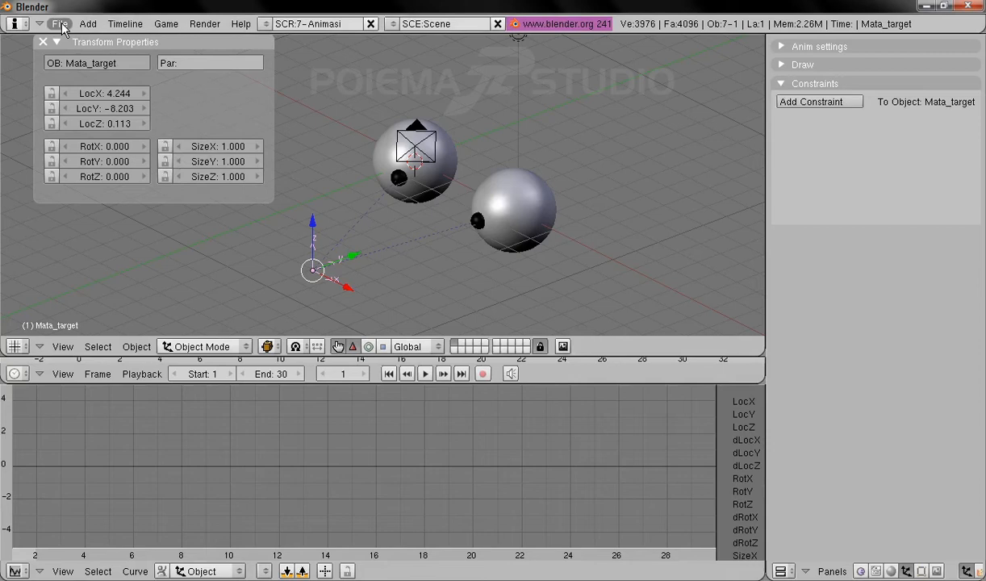
# - Start a new file and switch to the 7-Animasi screen layout
pyautogui.click(62, 25)
pyautogui.click(59, 40)
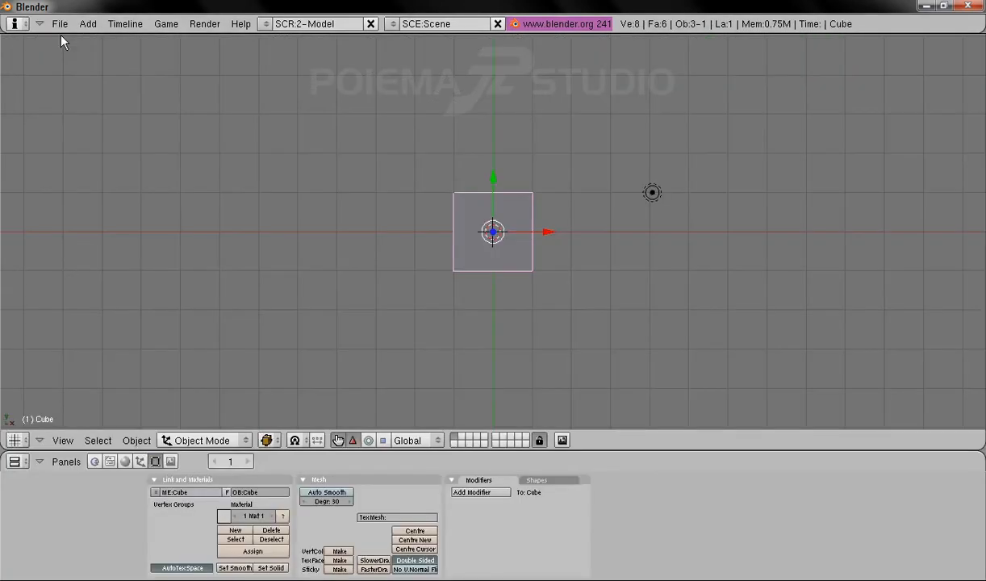
pyautogui.click(264, 25)
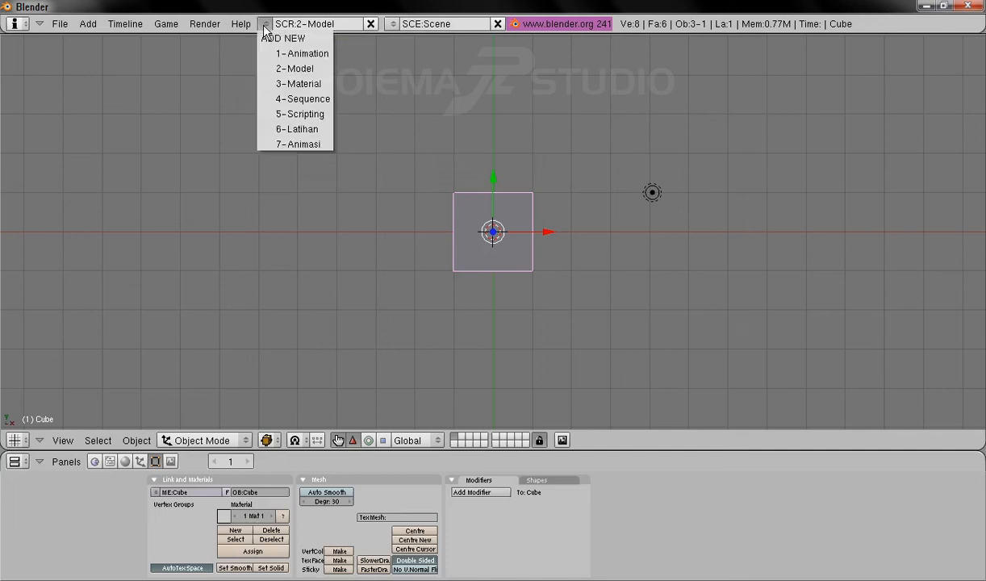
pyautogui.click(295, 145)
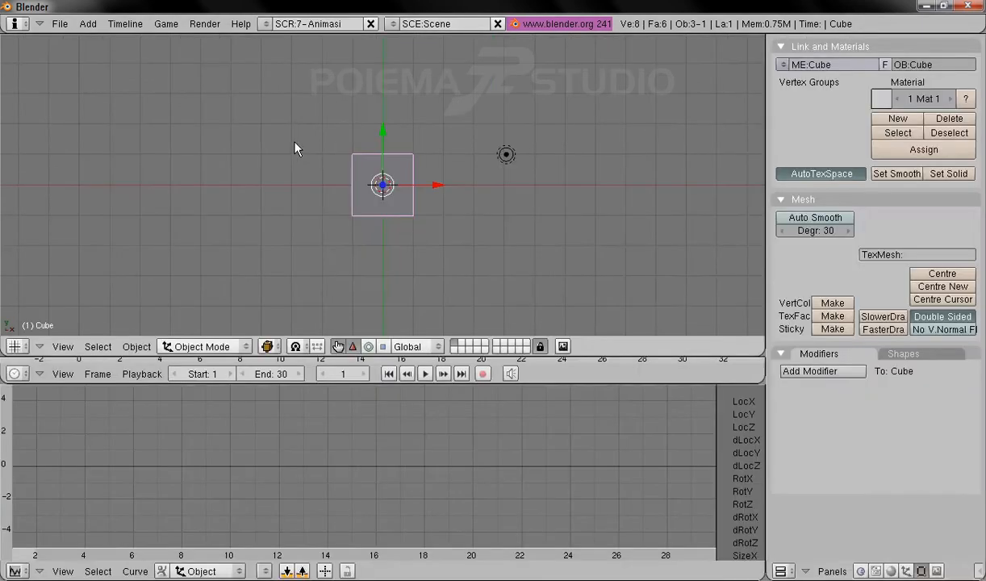
# - Delete the default cube from the scene
pyautogui.keyDown('shift'); pyautogui.moveTo(417, 189); pyautogui.dragTo(433, 220, button='middle'); pyautogui.keyUp('shift')
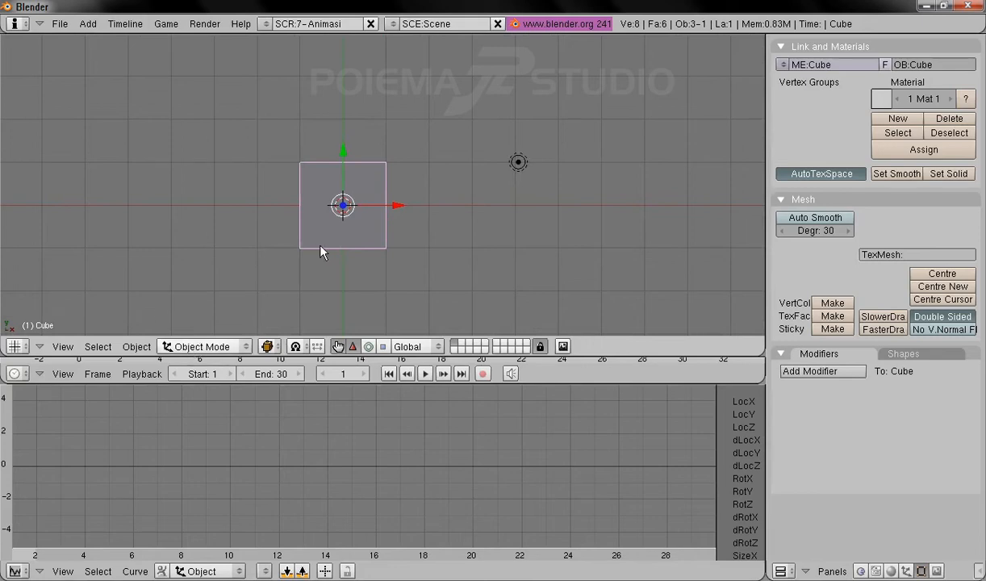
pyautogui.press('x')
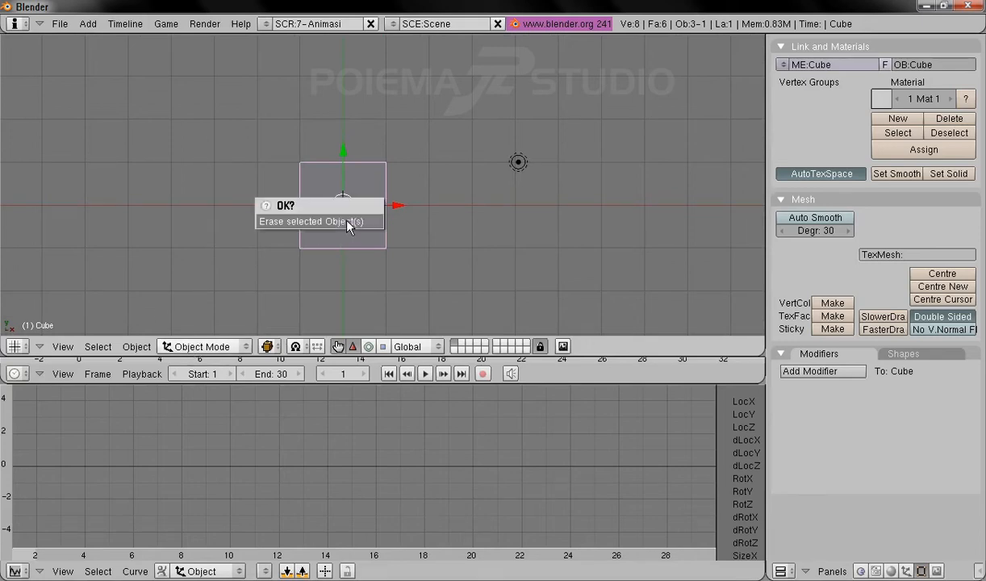
pyautogui.click(349, 221)
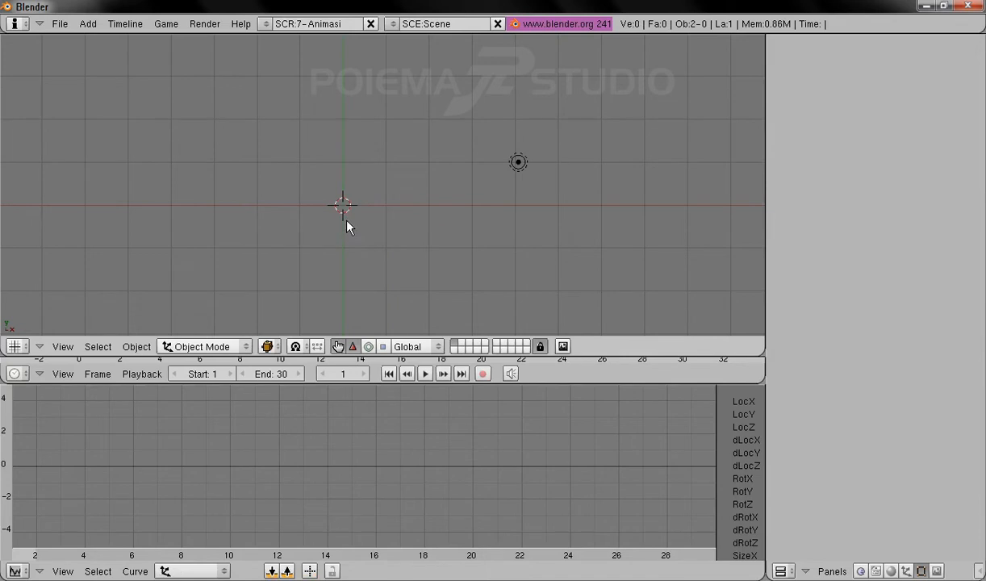
# - Set the 3D view to Top and add a plane mesh at the origin
pyautogui.click(67, 342)
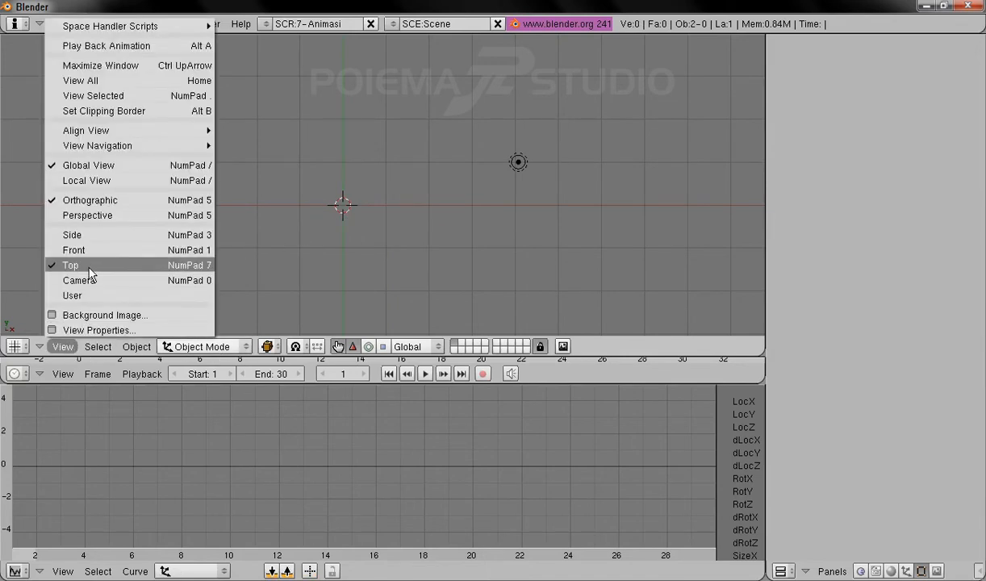
pyautogui.click(164, 265)
pyautogui.click(100, 25)
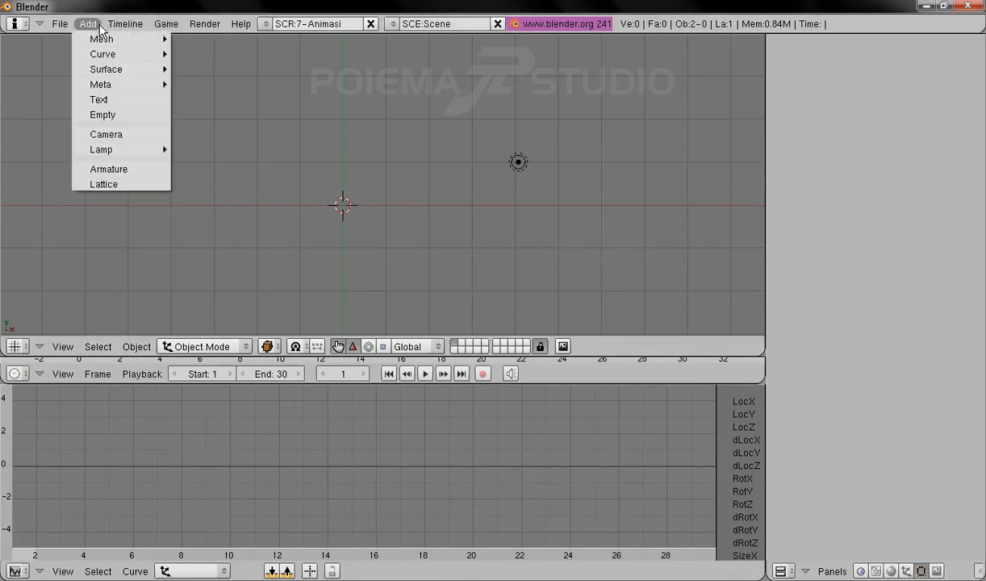
pyautogui.moveTo(151, 38)
pyautogui.click(198, 38)
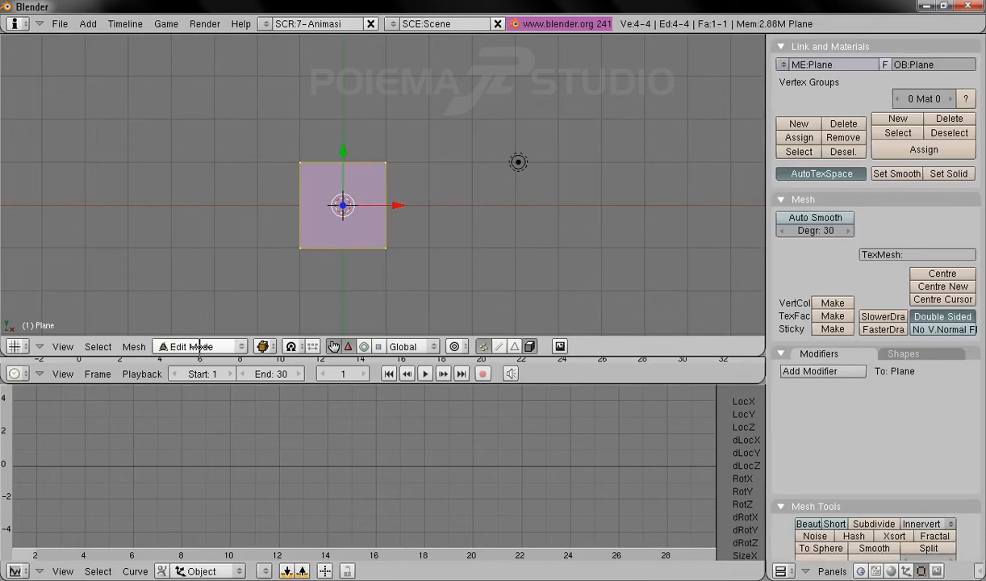
pyautogui.click(134, 346)
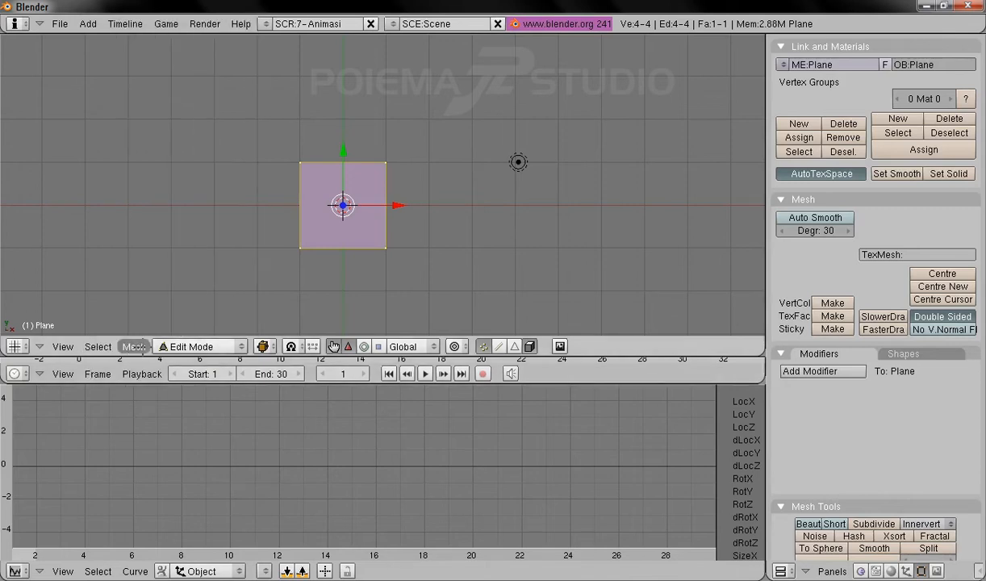
# - Show the plane's transform properties and switch its median coordinates to Global
pyautogui.click(134, 346)
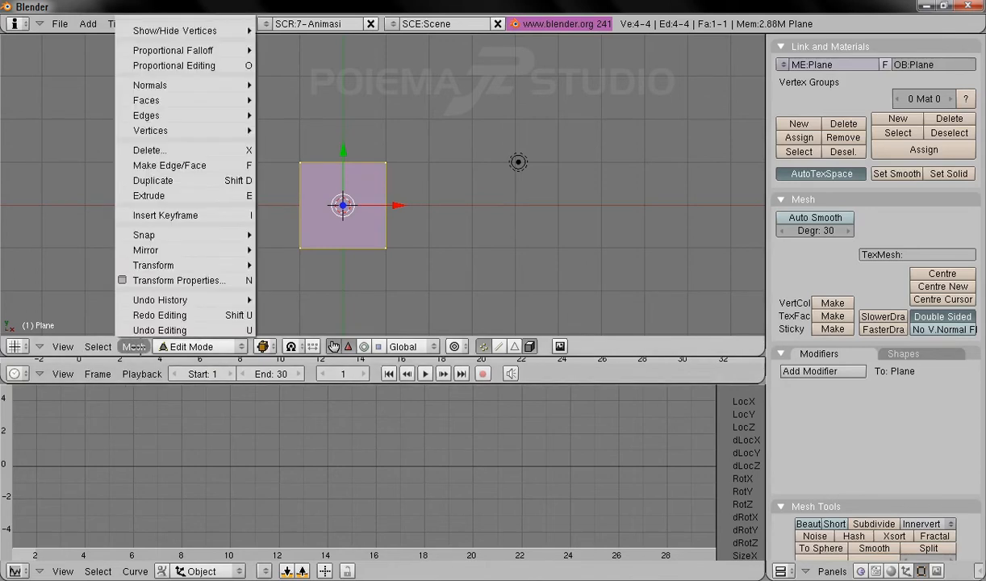
pyautogui.click(185, 280)
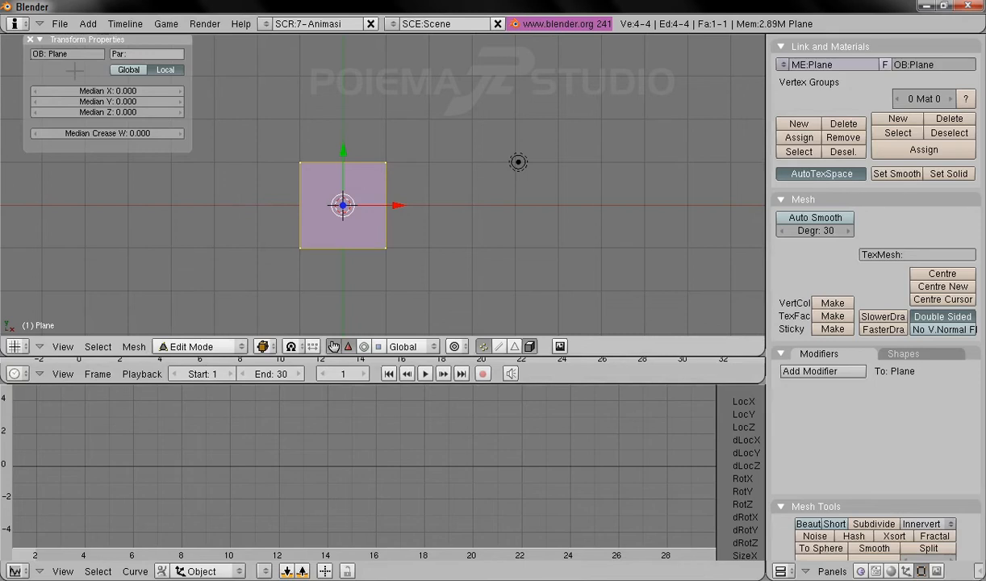
pyautogui.press('KP_Add')
pyautogui.press('KP_Add')
pyautogui.press('KP_Add')
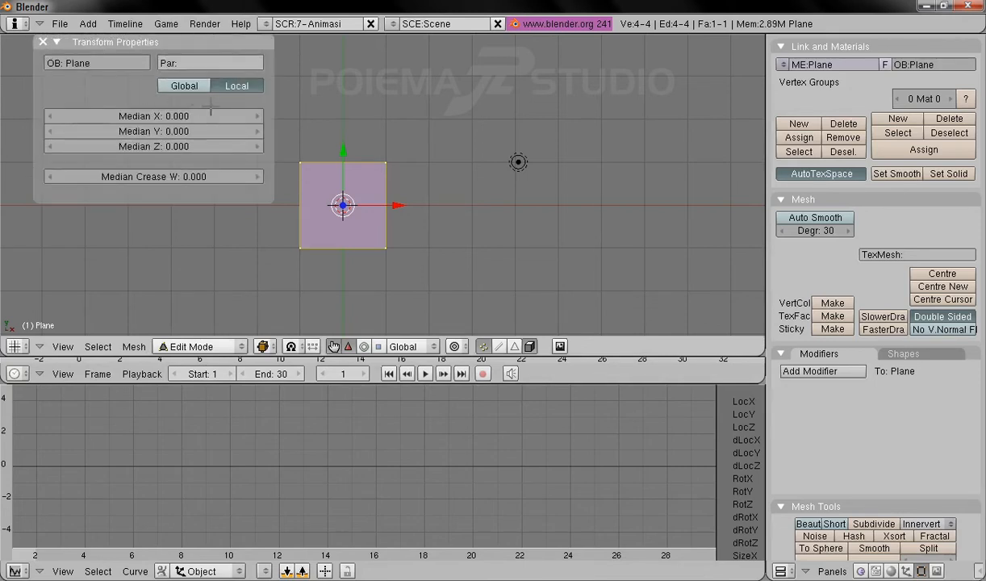
pyautogui.click(176, 85)
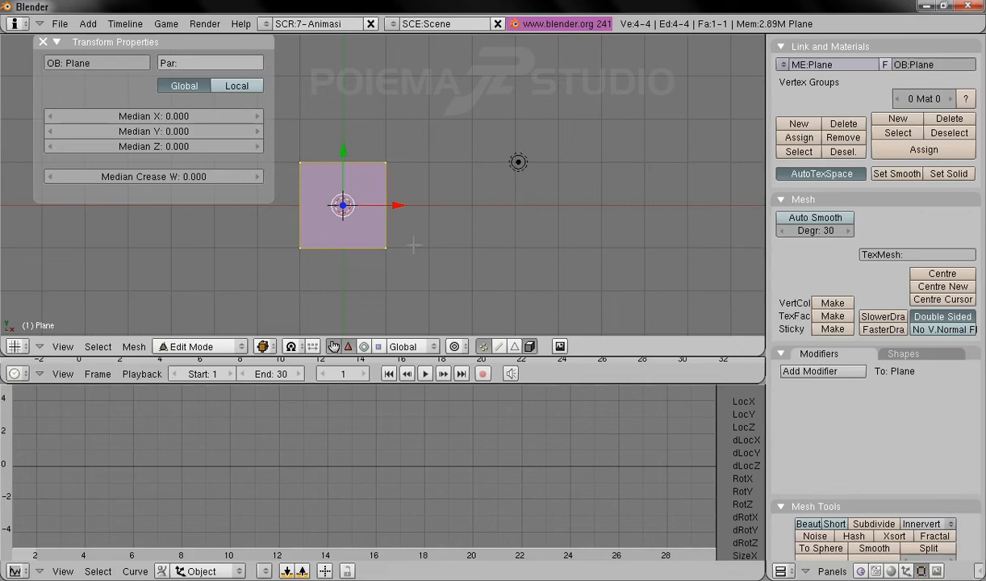
pyautogui.keyDown('shift'); pyautogui.moveTo(449, 188); pyautogui.dragTo(514, 198, button='middle'); pyautogui.keyUp('shift')
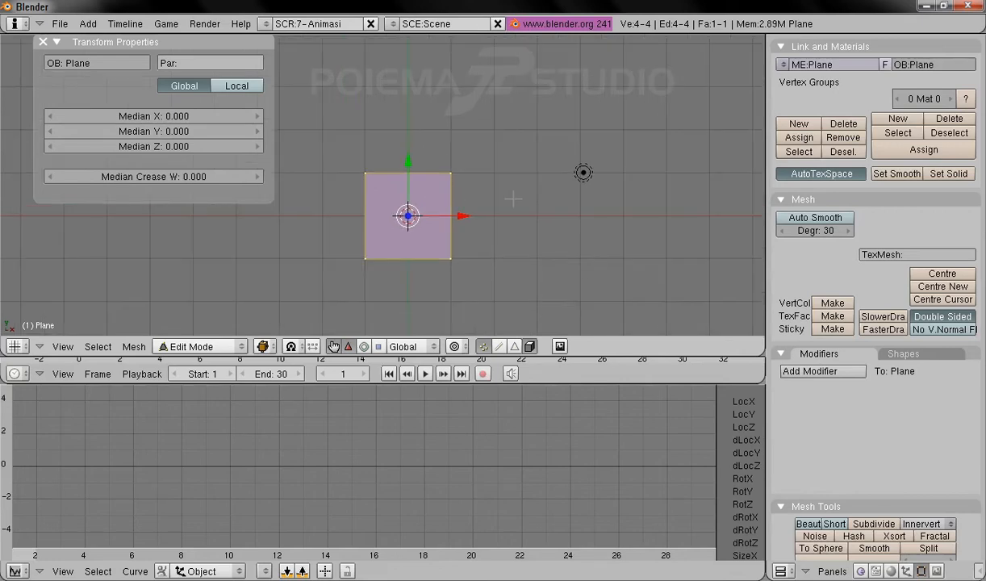
pyautogui.scroll(-1, 504, 160)
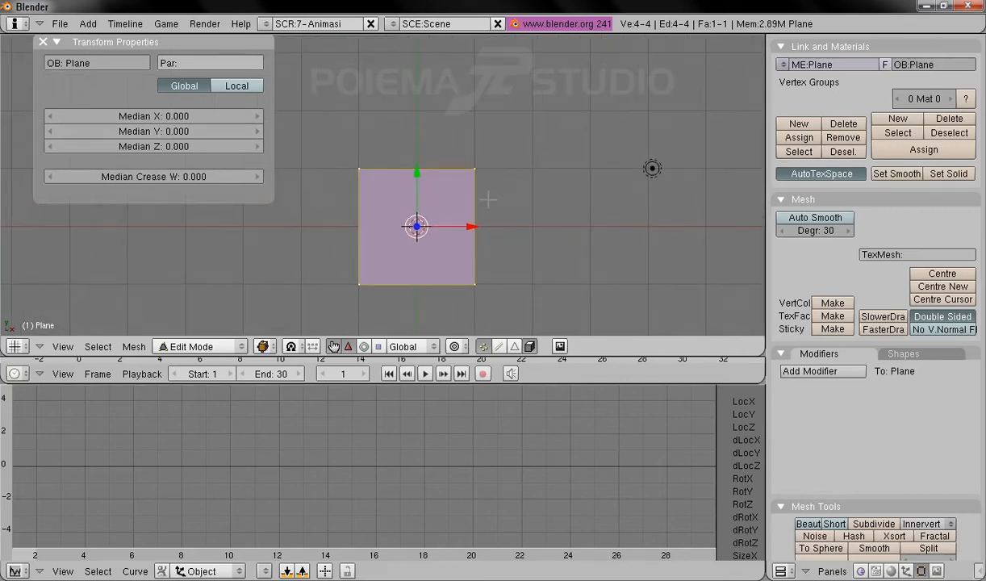
pyautogui.keyDown('shift'); pyautogui.moveTo(465, 203); pyautogui.dragTo(462, 187, button='middle'); pyautogui.keyUp('shift')
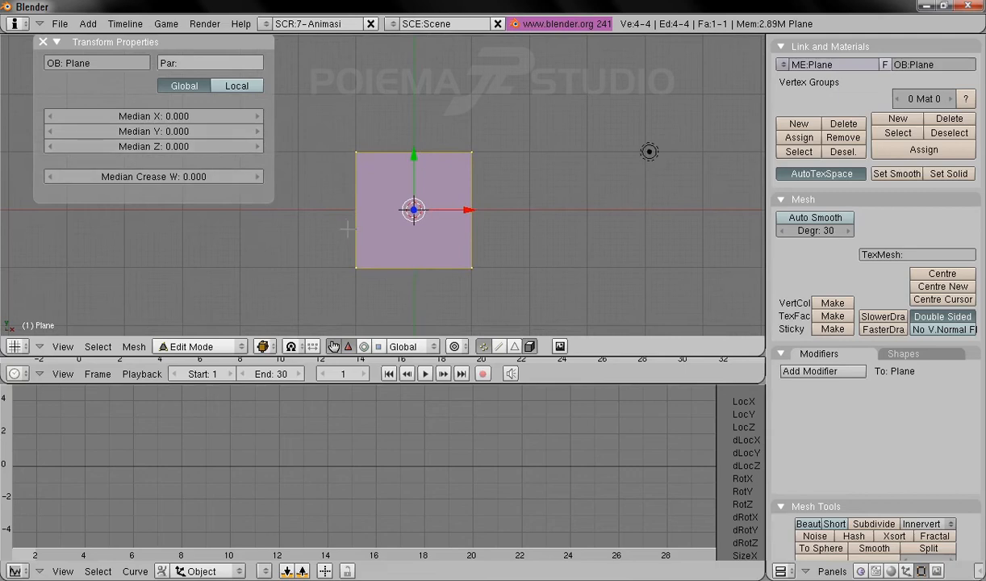
# - Switch to edge selection and set the plane's lower edge to Median Y 0
pyautogui.click(500, 346)
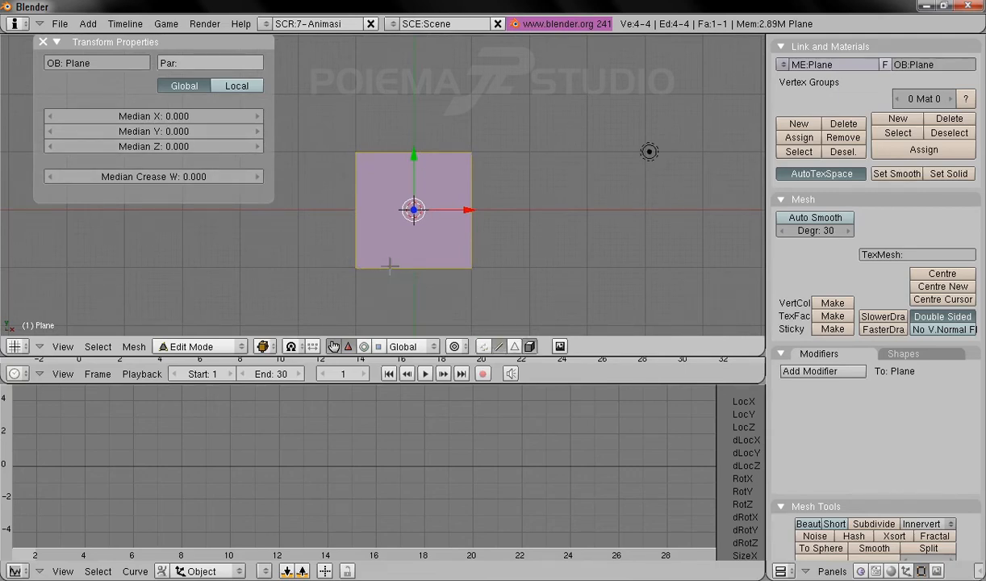
pyautogui.rightClick(414, 265)
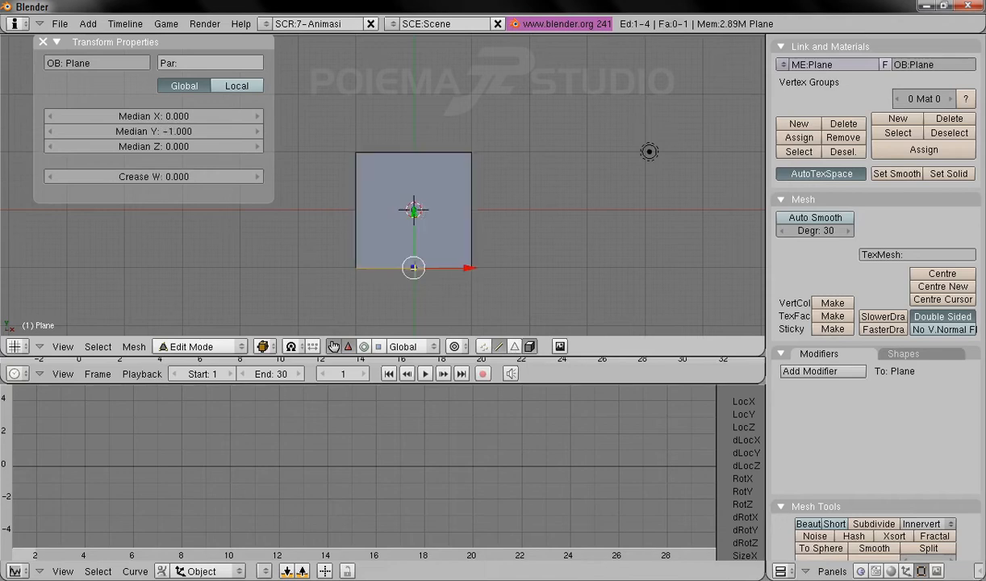
pyautogui.click(178, 132)
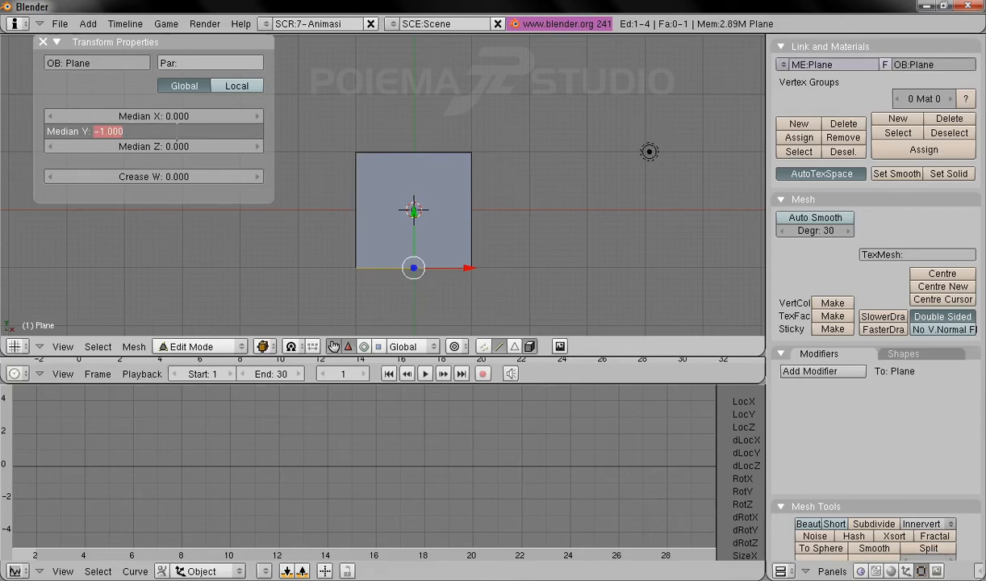
pyautogui.write('0')
pyautogui.press('Return')
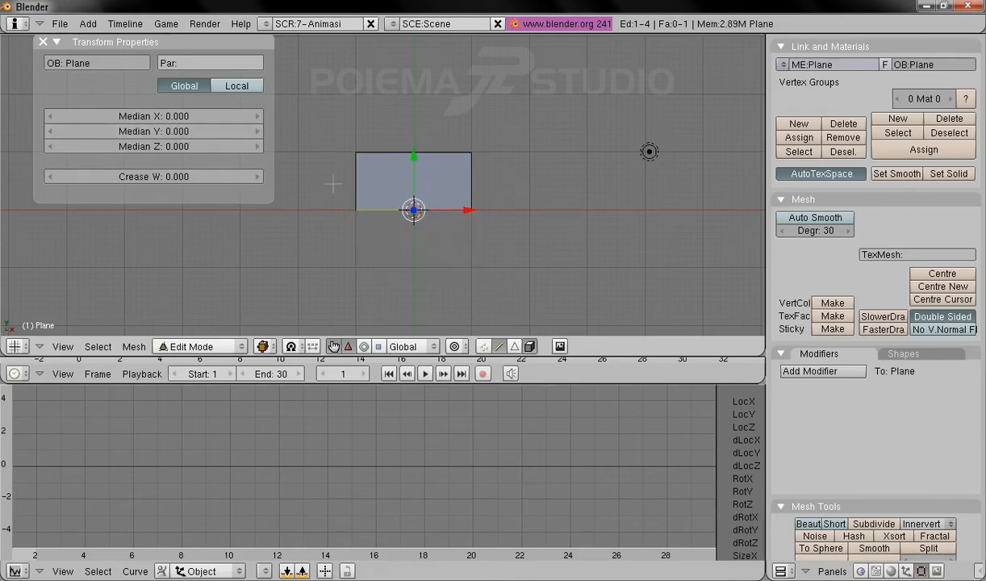
# - Set the plane's right-hand edge to Median X 0.2
pyautogui.rightClick(474, 172)
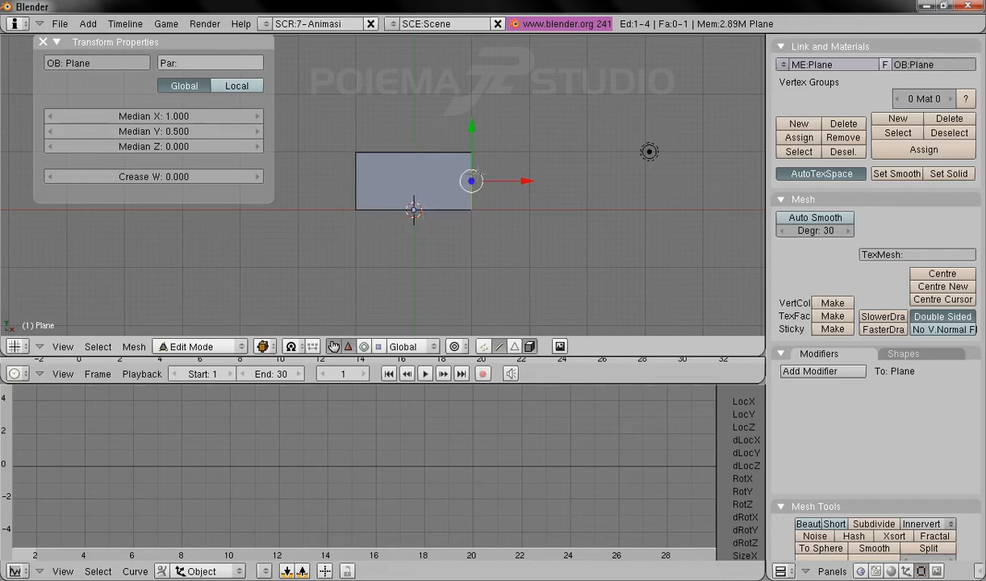
pyautogui.click(177, 116)
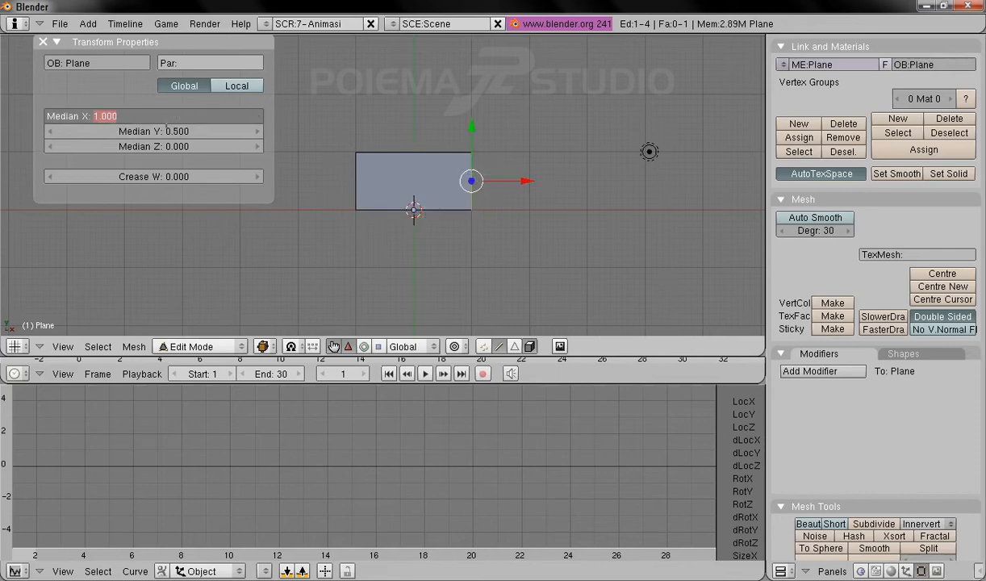
pyautogui.press('BackSpace')
pyautogui.write('0.2')
pyautogui.press('Return')
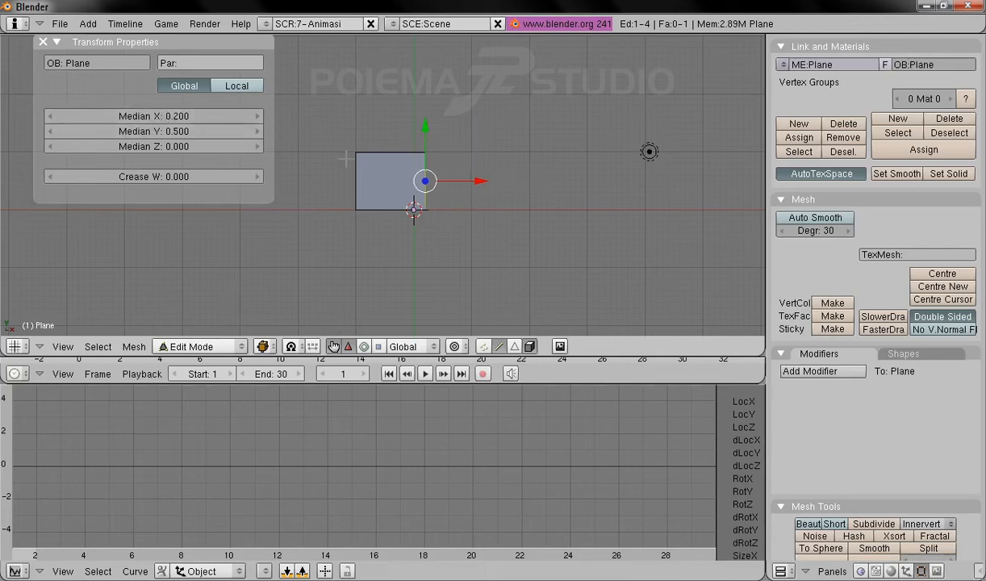
# - Set the plane's left-hand edge to Median X -0.2
pyautogui.rightClick(342, 168)
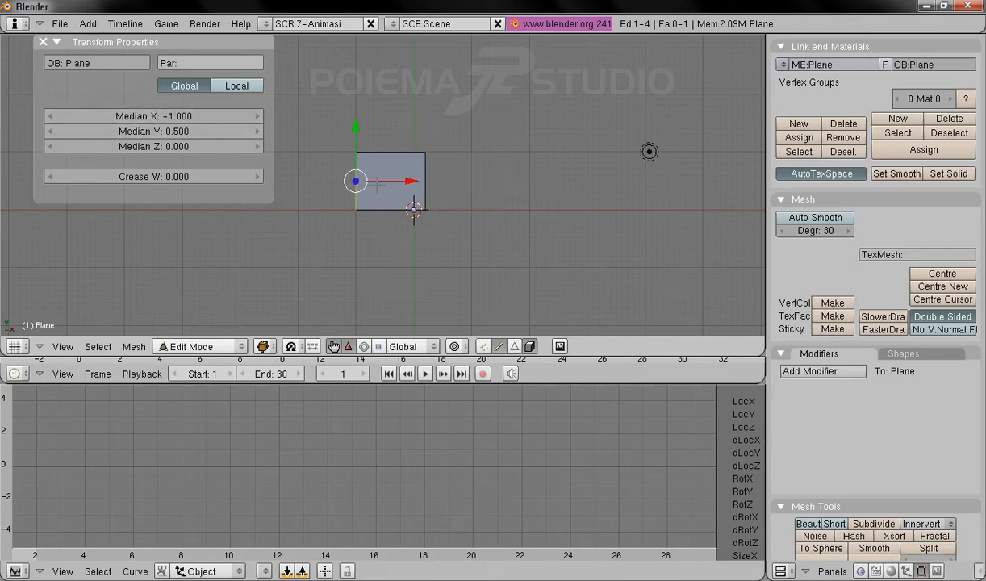
pyautogui.click(169, 116)
pyautogui.write('-.2')
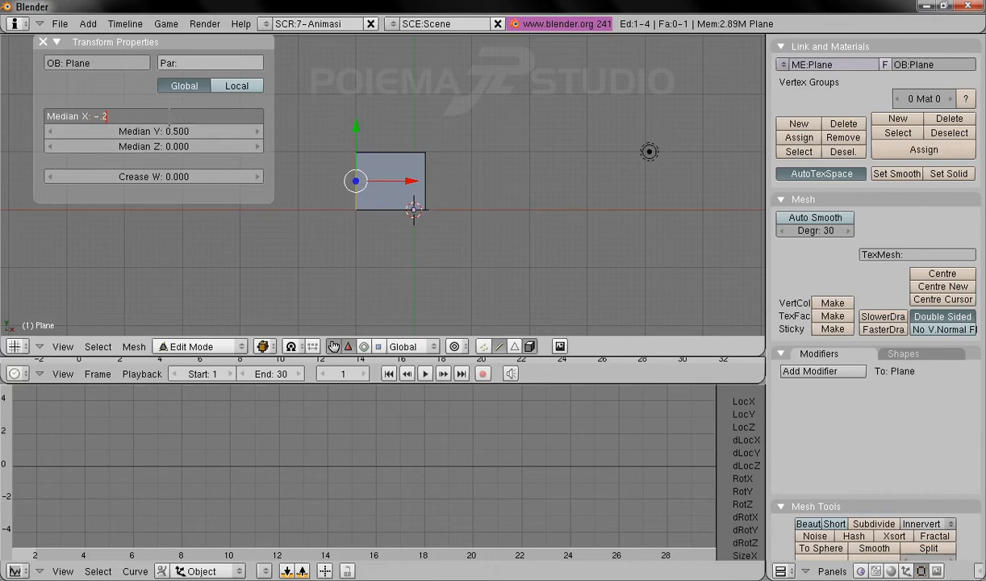
pyautogui.press('Return')
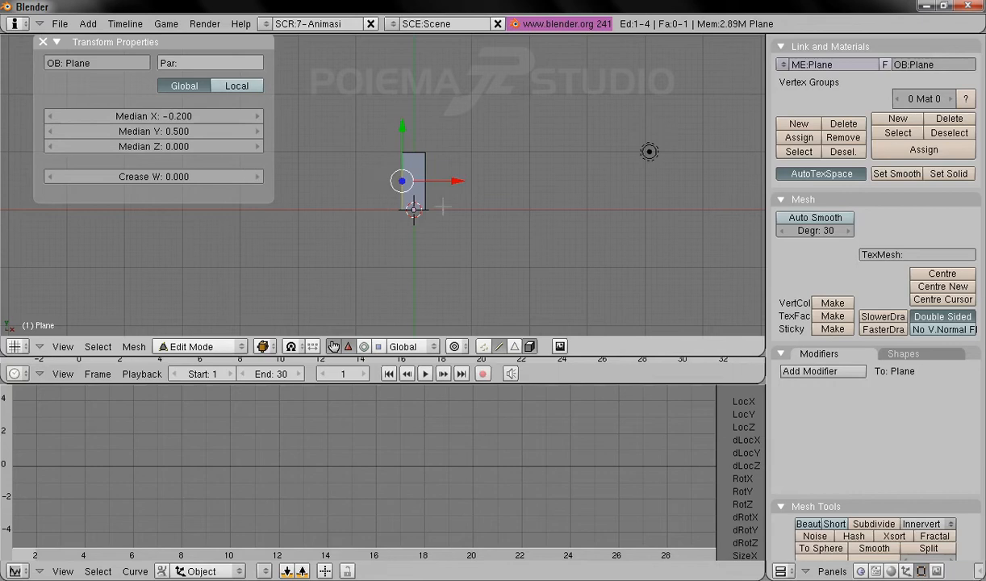
# - Extrude the plane's upper edge about 0.43 along Y and scale the new edge to about five times its width along X
pyautogui.keyDown('shift'); pyautogui.moveTo(423, 169); pyautogui.dragTo(449, 234, button='middle'); pyautogui.keyUp('shift')
pyautogui.rightClick(413, 209)
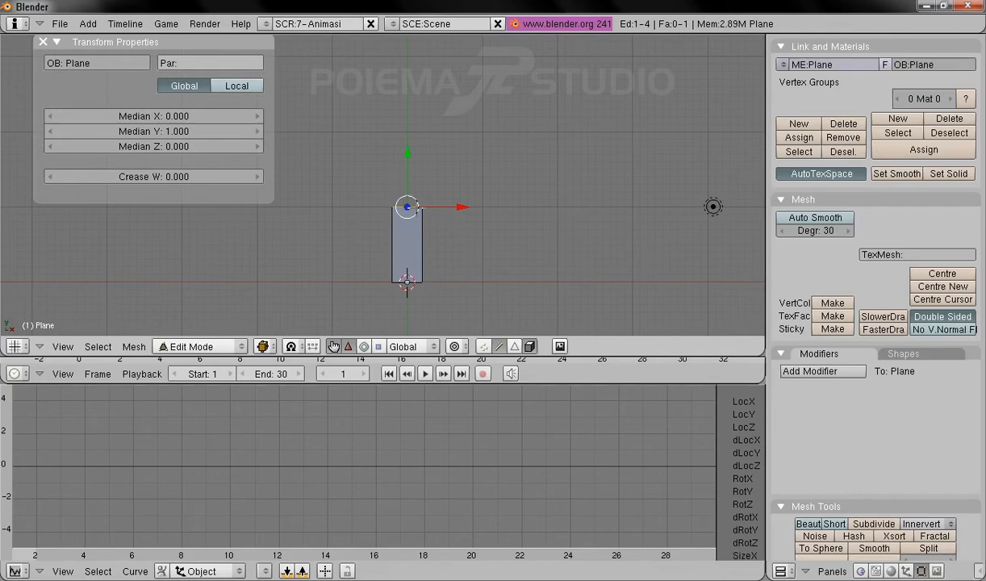
pyautogui.click(135, 346)
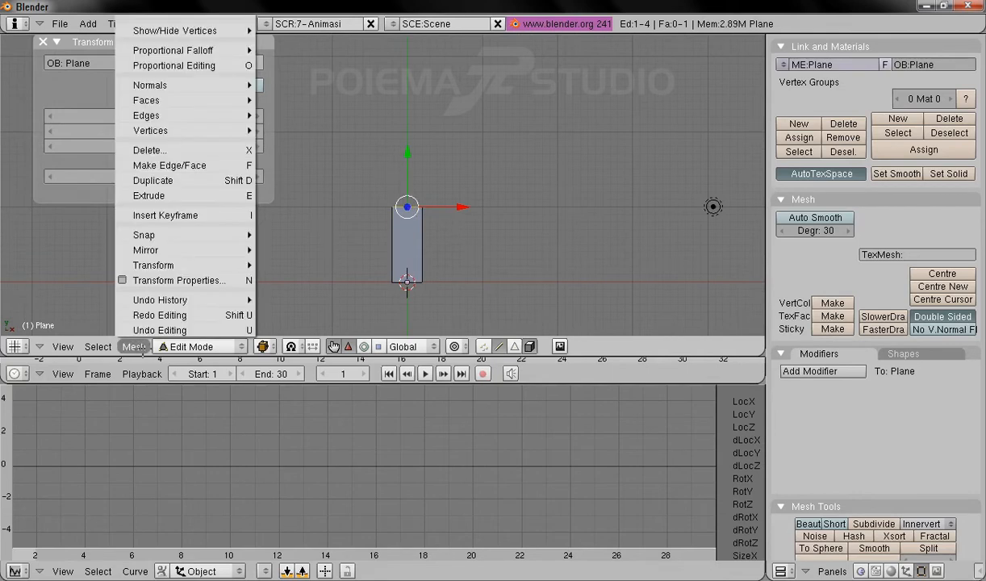
pyautogui.click(193, 195)
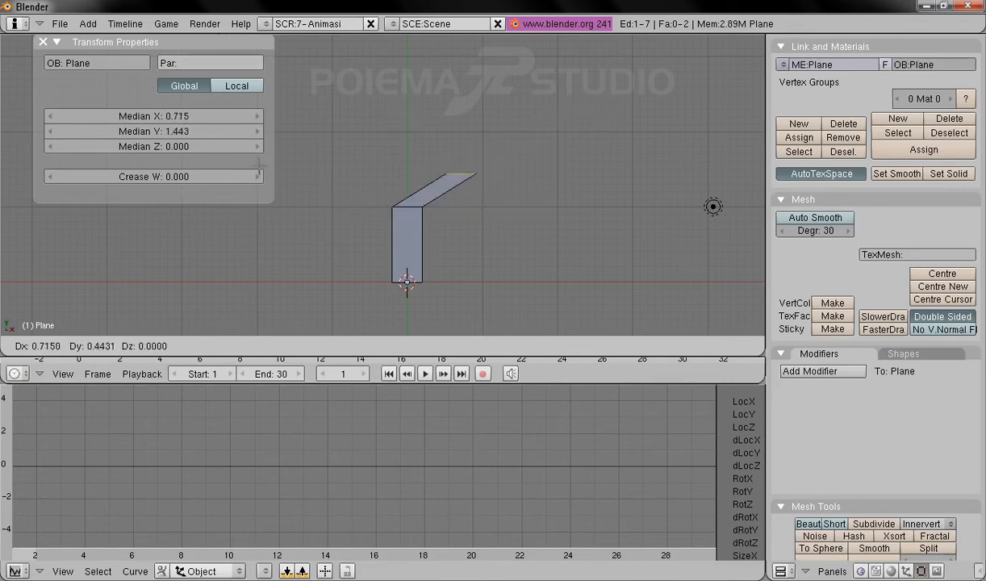
pyautogui.press('y')
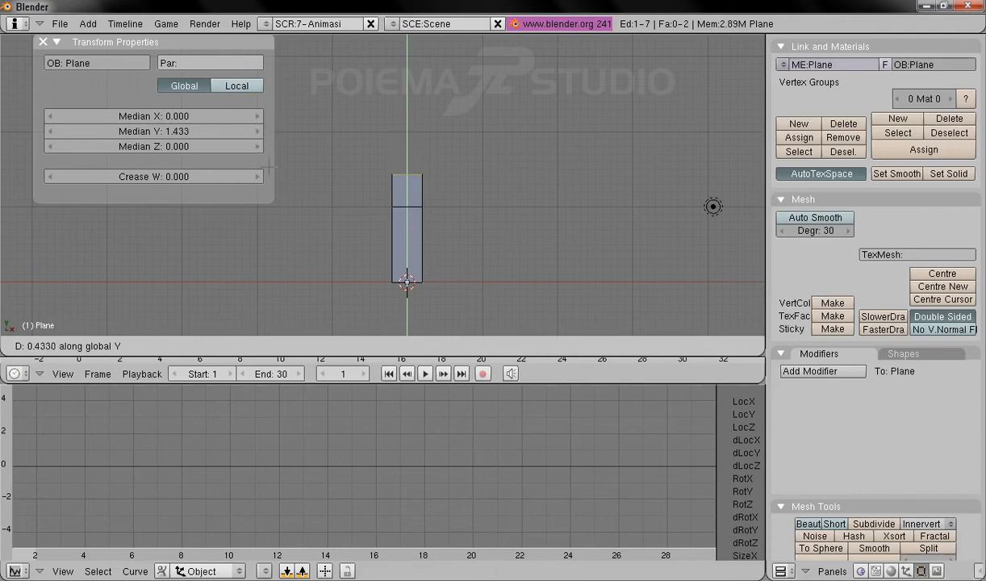
pyautogui.click(271, 168)
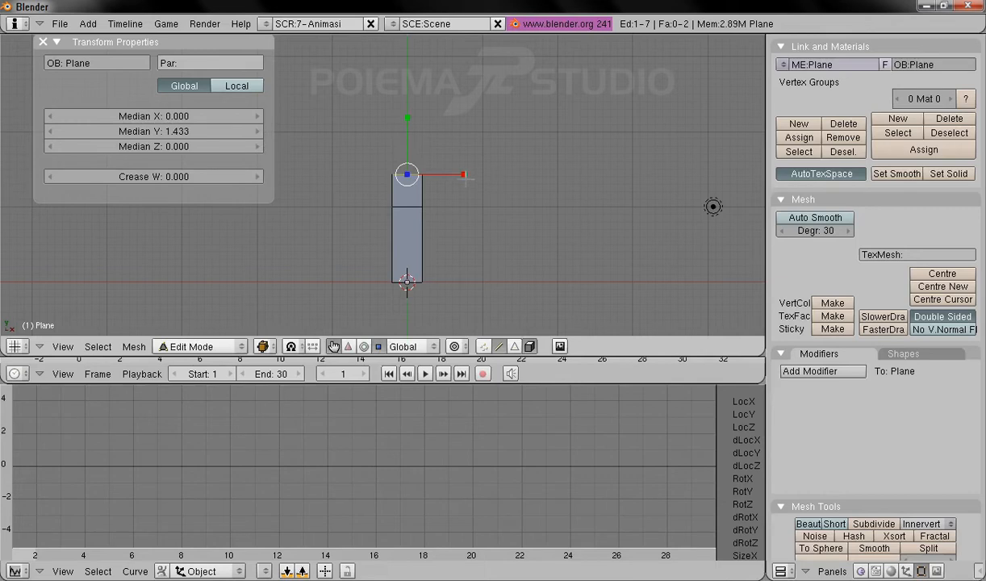
pyautogui.moveTo(464, 173); pyautogui.dragTo(690, 173)
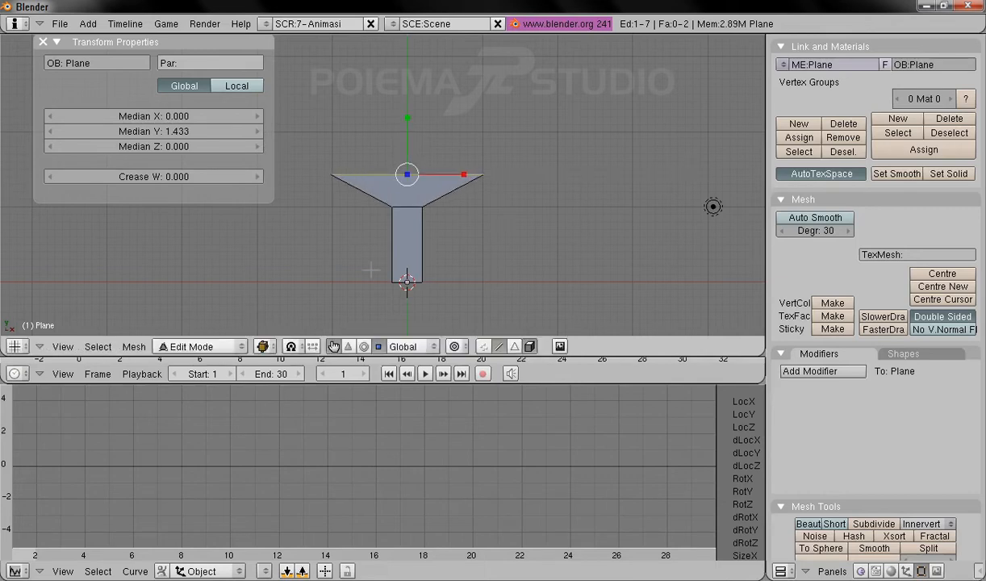
# - Extrude the widened edge about 0.77 further along Y, then return to Object Mode
pyautogui.click(133, 346)
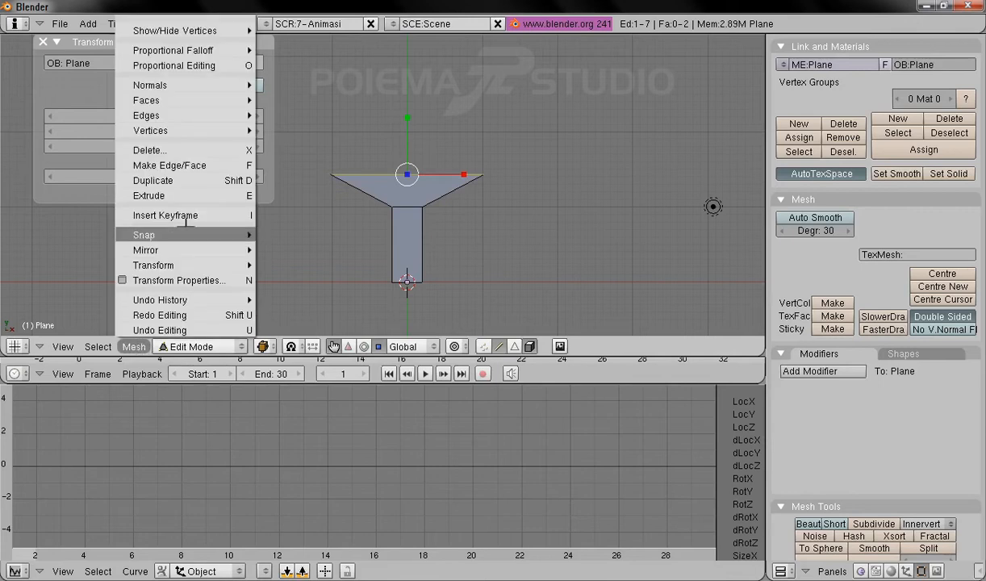
pyautogui.click(185, 196)
pyautogui.press('y')
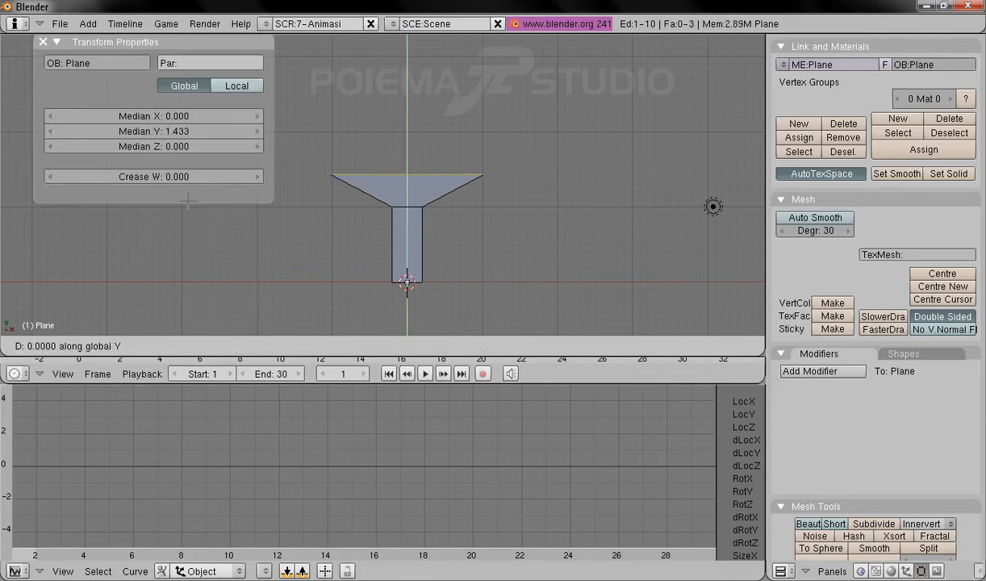
pyautogui.click(206, 143)
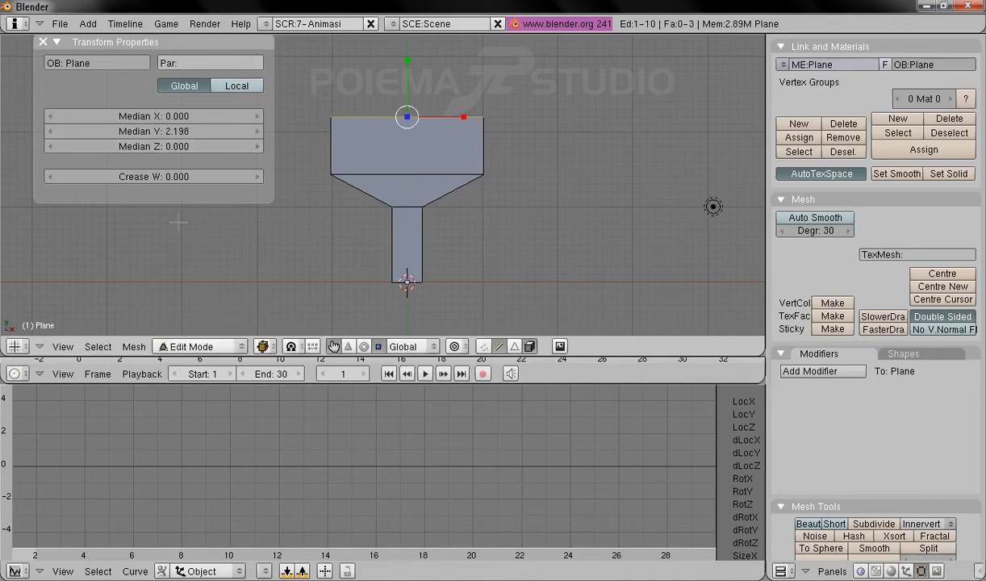
pyautogui.click(200, 346)
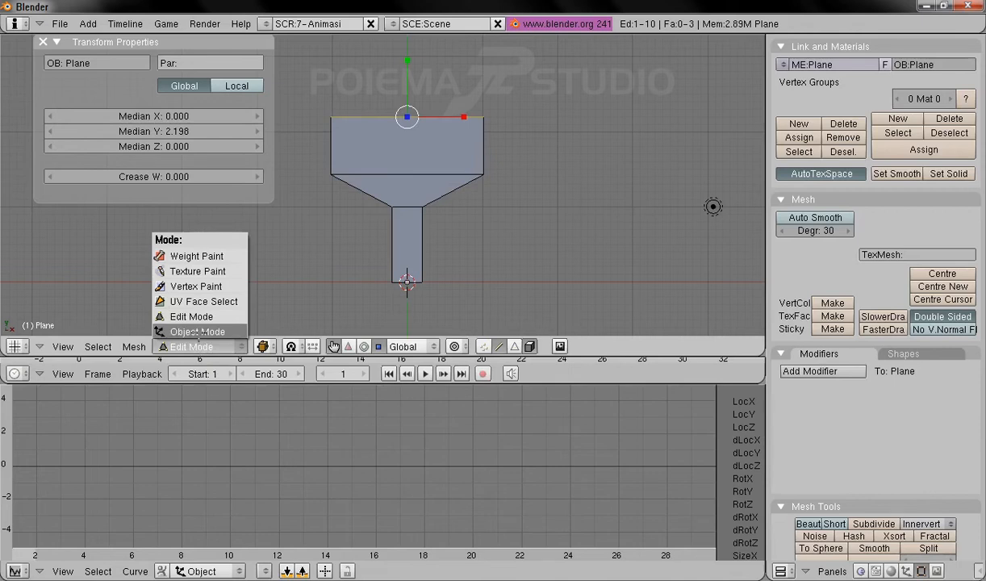
pyautogui.click(196, 332)
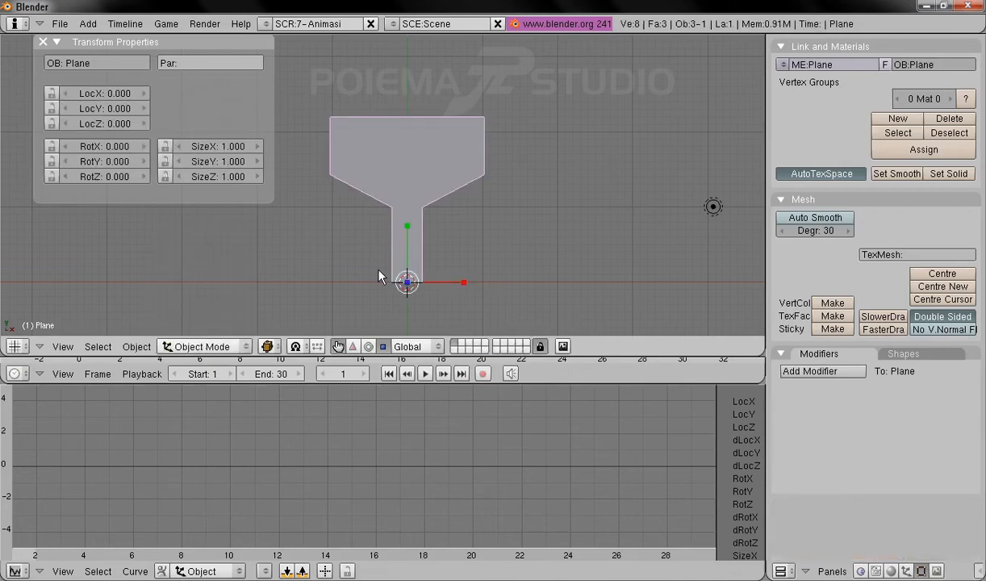
# - Stand the paddle-shaped plane upright by setting its RotX to 90
pyautogui.keyDown('shift'); pyautogui.moveTo(379, 277); pyautogui.dragTo(424, 242, button='middle'); pyautogui.keyUp('shift')
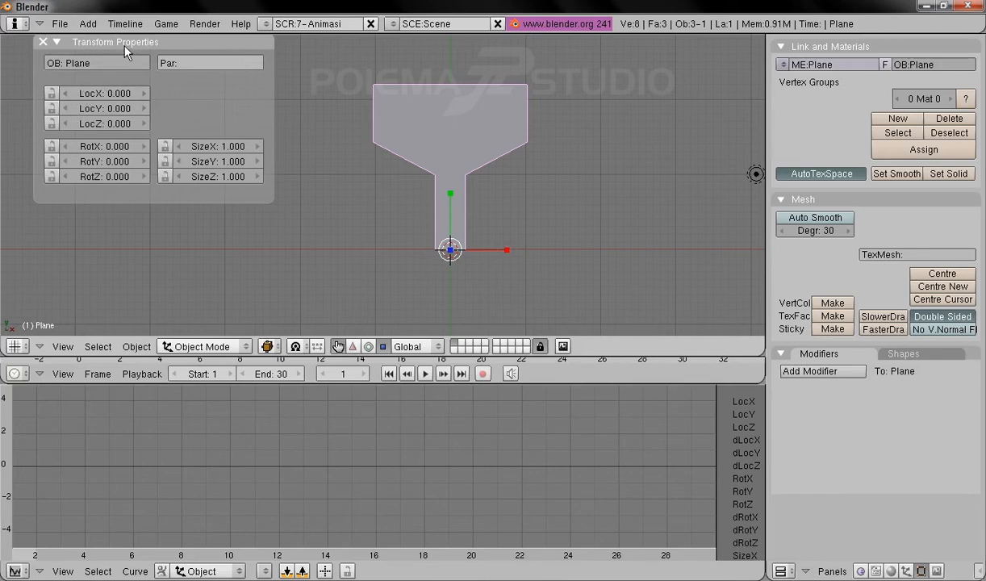
pyautogui.click(111, 146)
pyautogui.write('90')
pyautogui.press('Return')
pyautogui.moveTo(371, 197); pyautogui.dragTo(405, 179, button='middle')
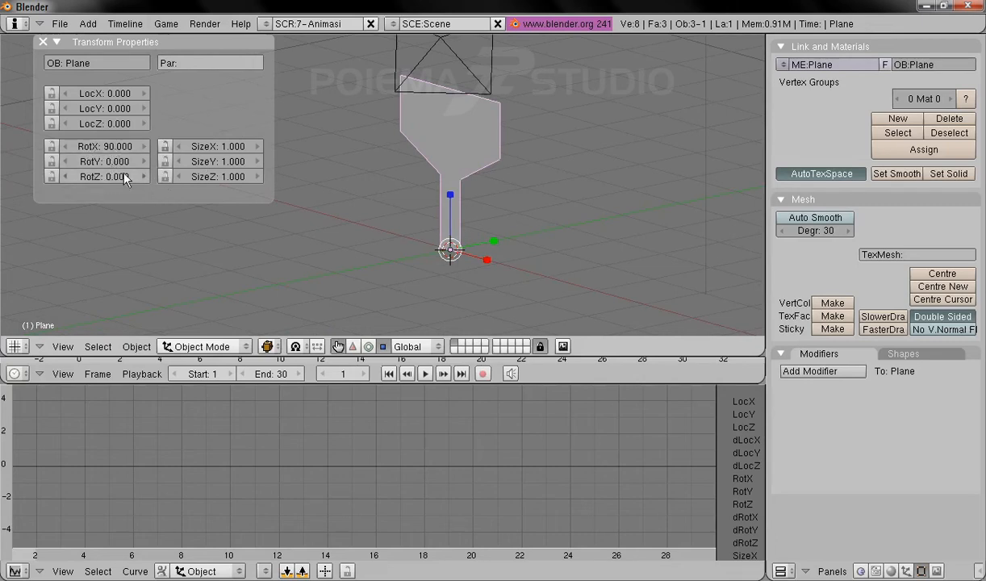
# - Apply the upright plane's size and rotation, and switch the manipulator to translate
pyautogui.click(129, 350)
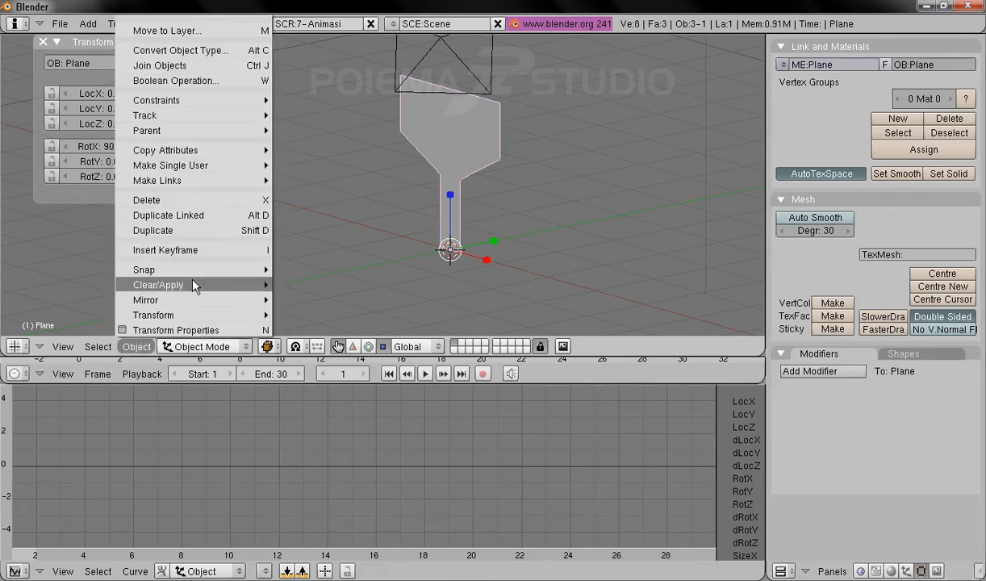
pyautogui.moveTo(194, 286)
pyautogui.click(371, 283)
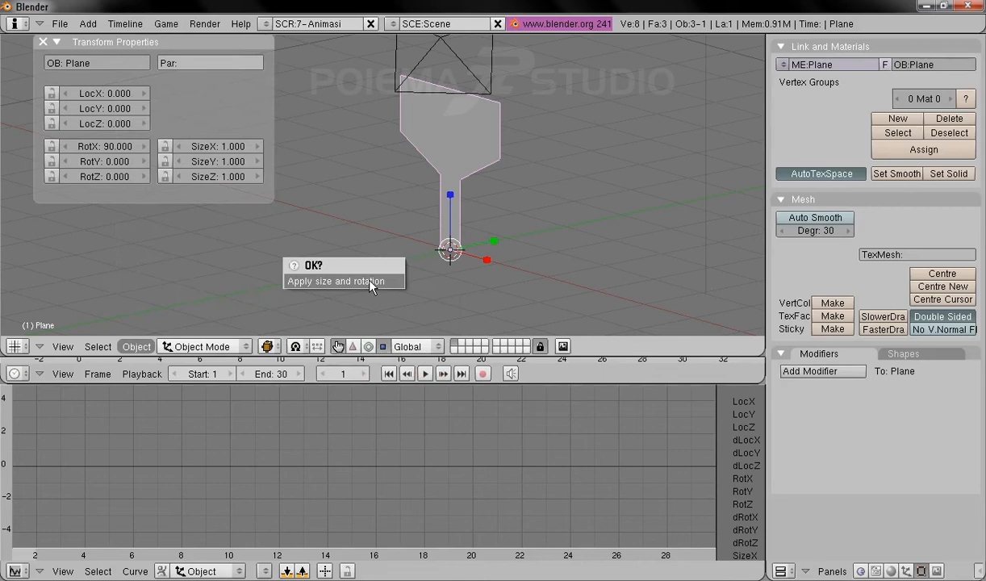
pyautogui.click(389, 287)
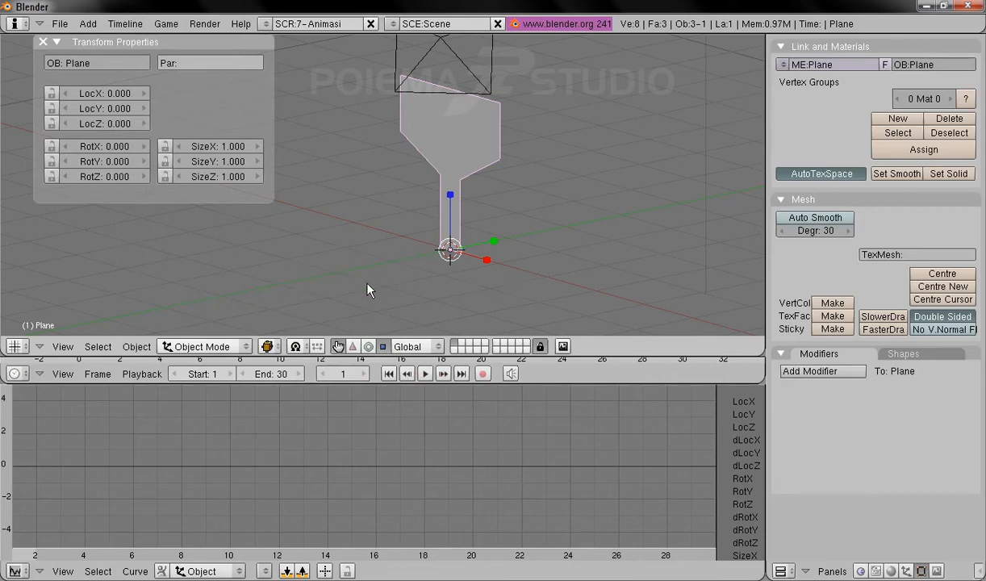
pyautogui.click(352, 346)
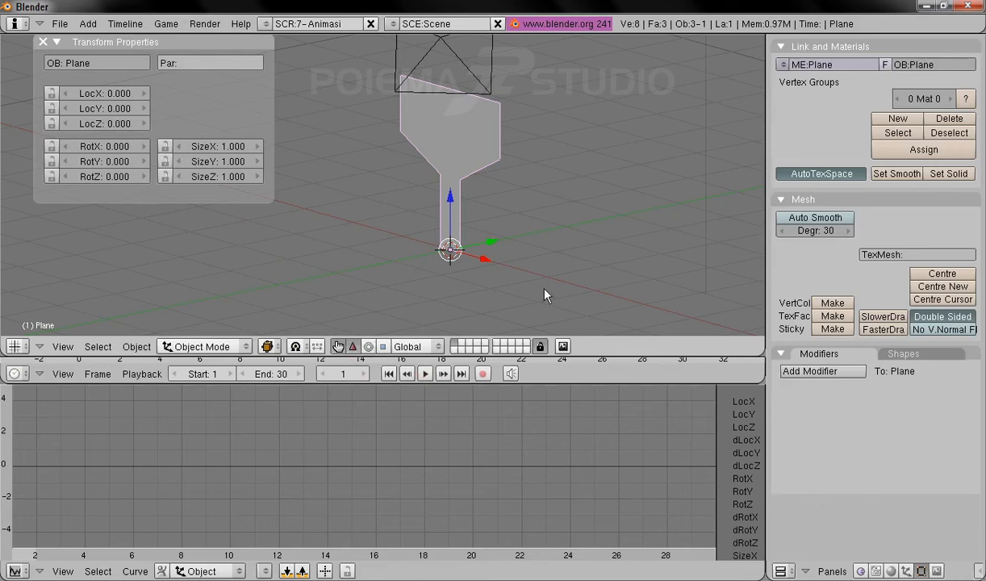
pyautogui.moveTo(506, 236); pyautogui.dragTo(584, 238, button='middle')
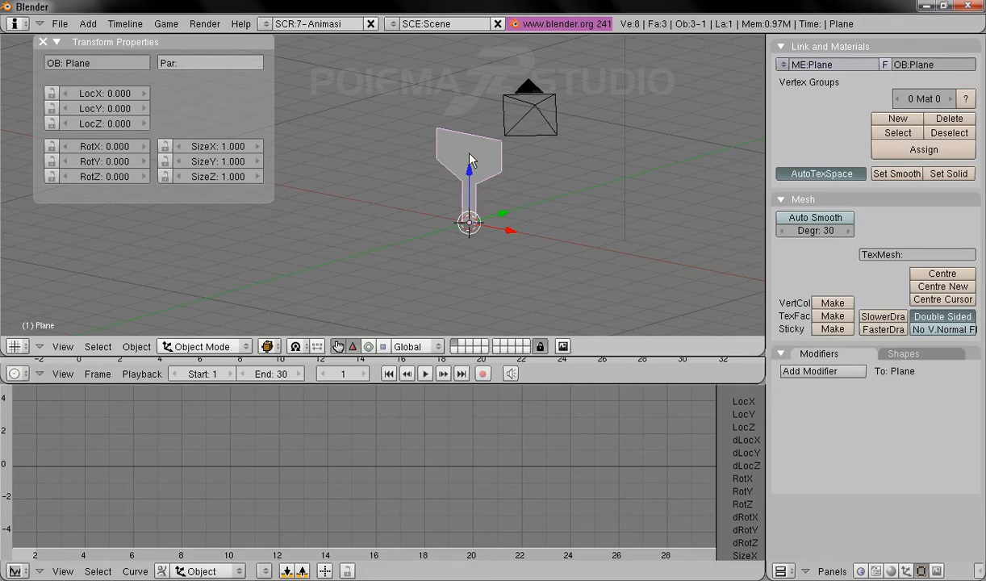
# - Rename the paddle-shaped plane object as pohon
pyautogui.click(117, 68)
pyautogui.write('pohon')
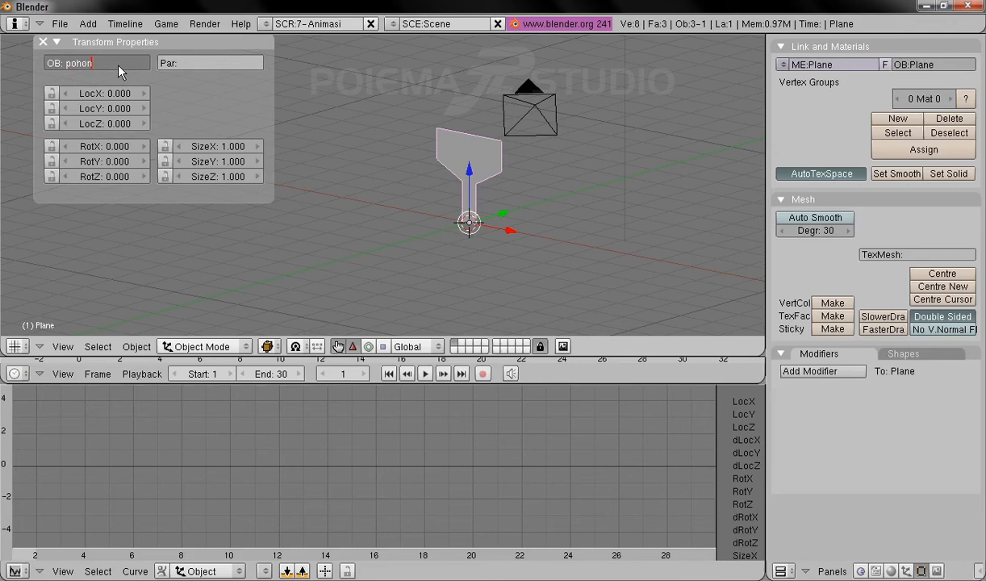
pyautogui.press('Return')
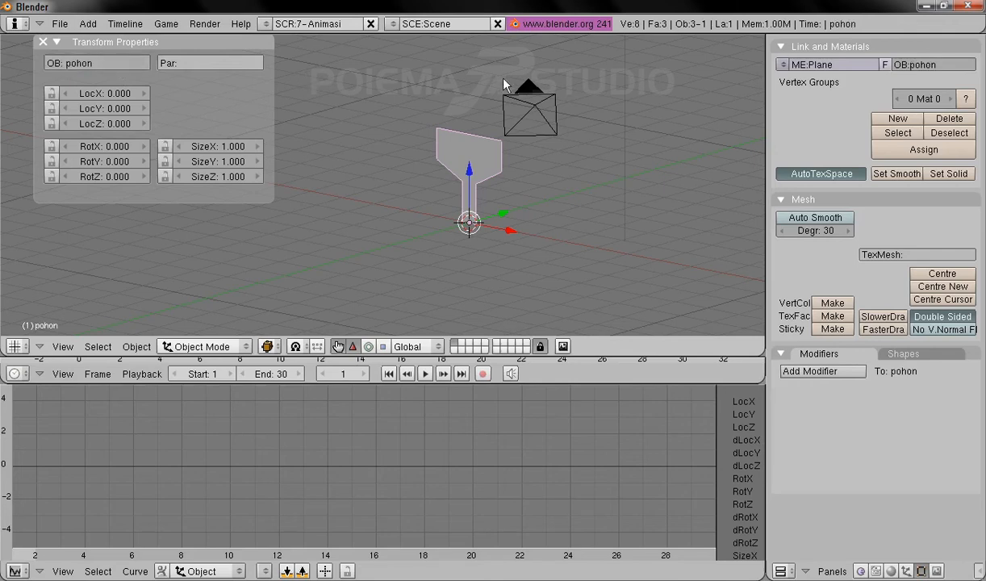
pyautogui.scroll(4, 526, 197)
pyautogui.scroll(-3, 526, 190)
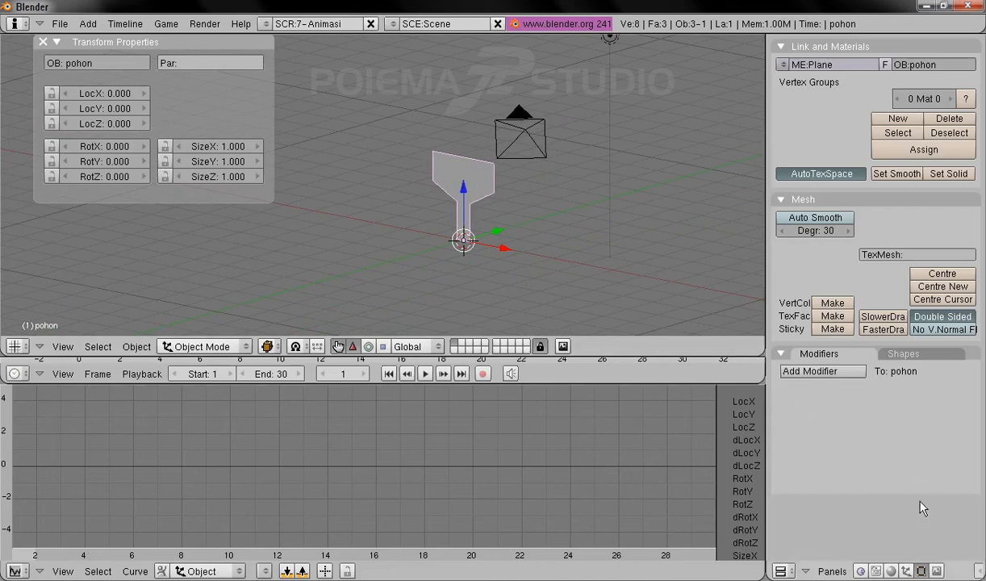
# - Add a Track To constraint to the pohon object with Camera as its target
pyautogui.click(905, 571)
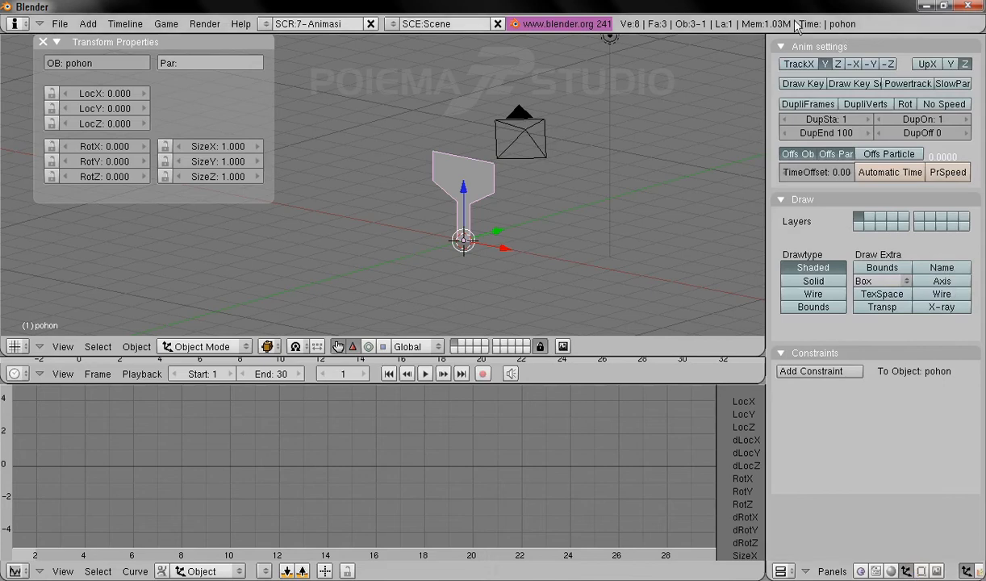
pyautogui.click(782, 46)
pyautogui.click(783, 65)
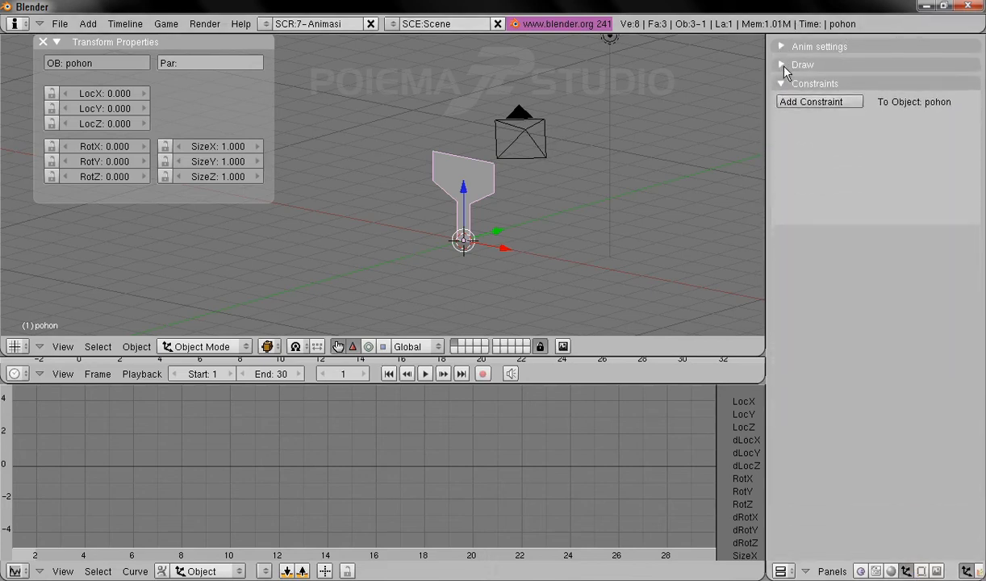
pyautogui.click(828, 103)
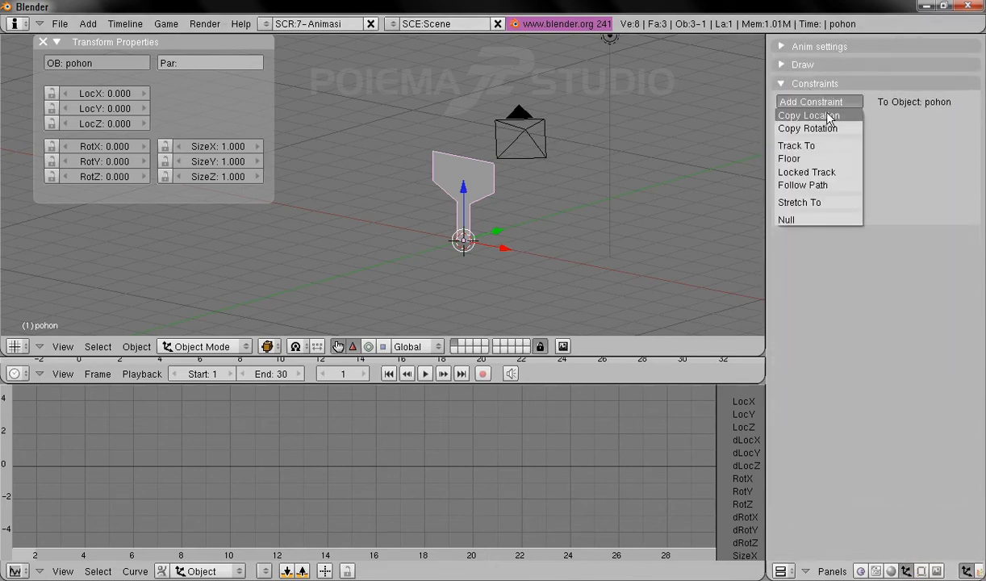
pyautogui.click(828, 146)
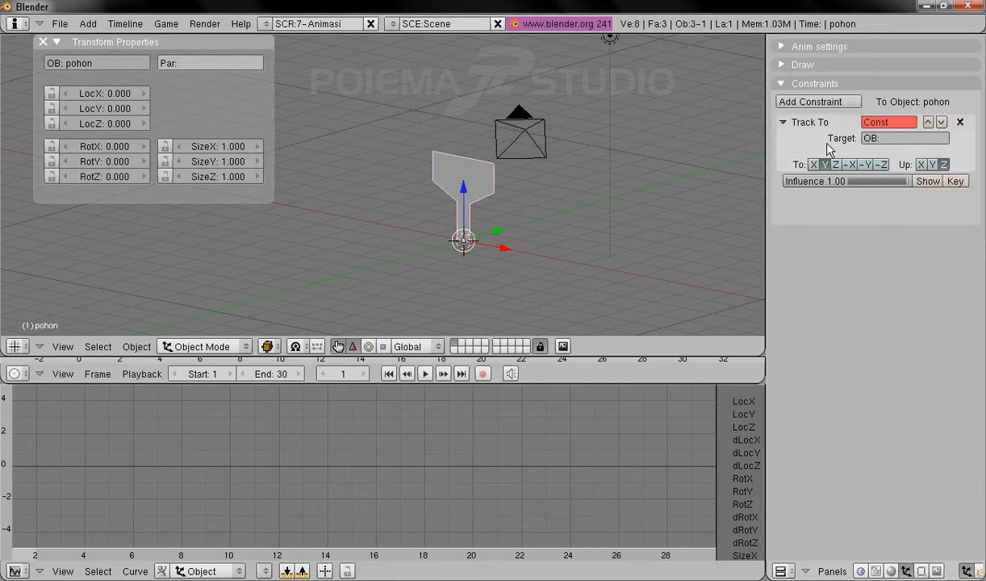
pyautogui.click(905, 139)
pyautogui.press('Return')
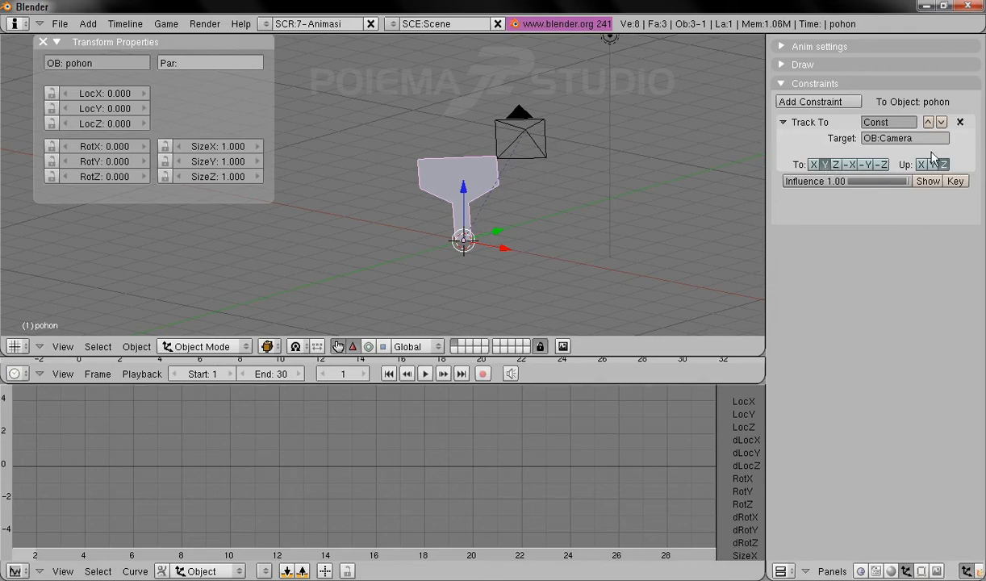
# - Move the camera around the pohon object to test the tracking, ending at about LocX 8.648, LocY -11.732 and LocZ 4.420
pyautogui.rightClick(528, 137)
pyautogui.moveTo(522, 81); pyautogui.dragTo(525, 107)
pyautogui.moveTo(560, 170); pyautogui.dragTo(473, 182)
pyautogui.moveTo(469, 138); pyautogui.dragTo(327, 178)
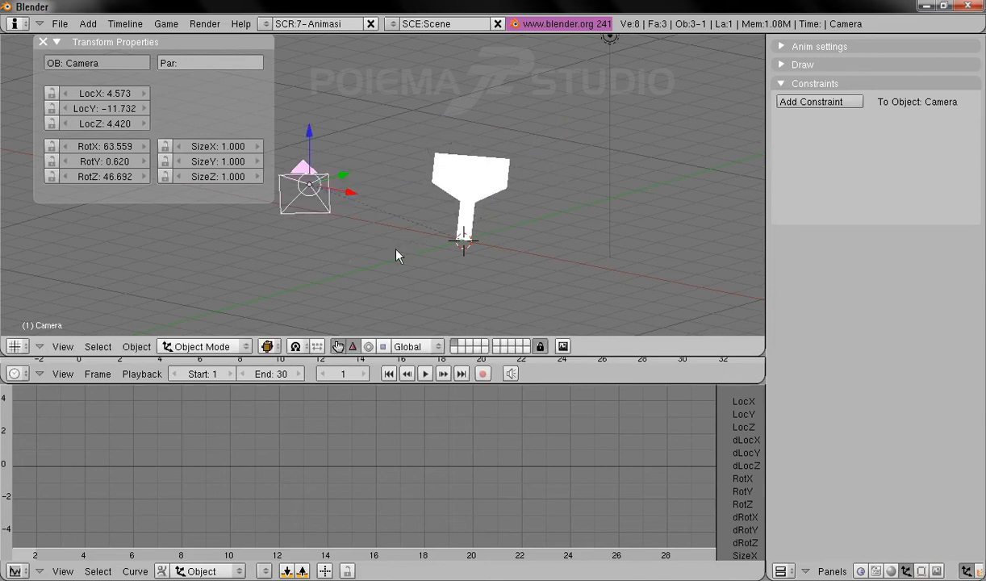
pyautogui.keyDown('shift'); pyautogui.moveTo(422, 200); pyautogui.dragTo(466, 179, button='middle'); pyautogui.keyUp('shift')
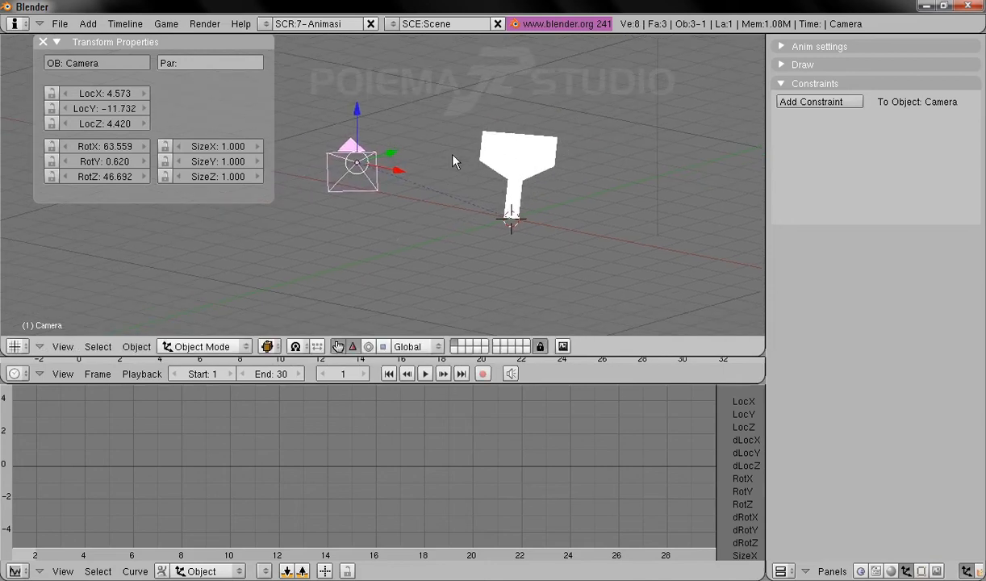
pyautogui.moveTo(400, 176); pyautogui.dragTo(516, 230)
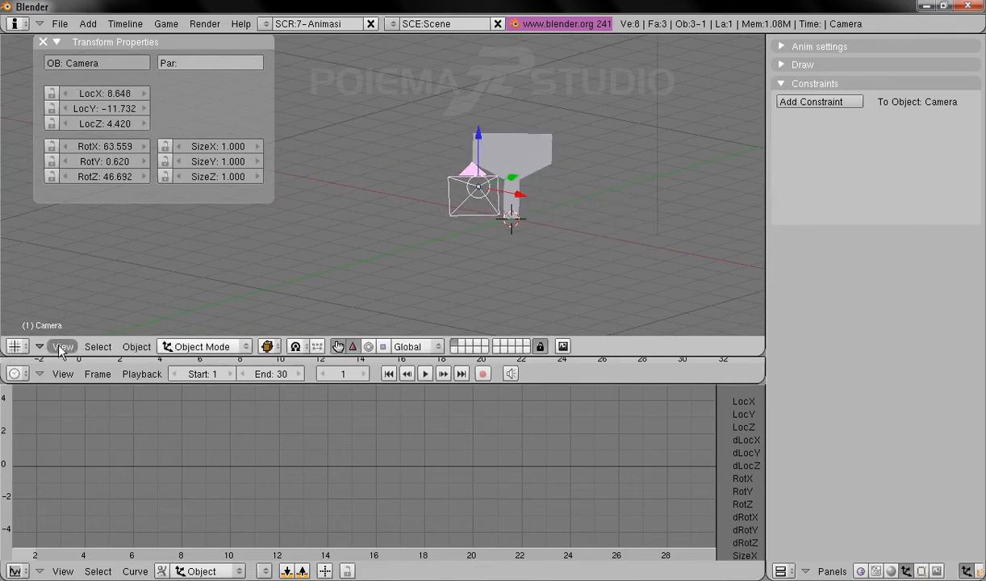
# - Split the 3D view vertically into two side-by-side views and set the first one to the camera view
pyautogui.rightClick(76, 33)
pyautogui.click(76, 38)
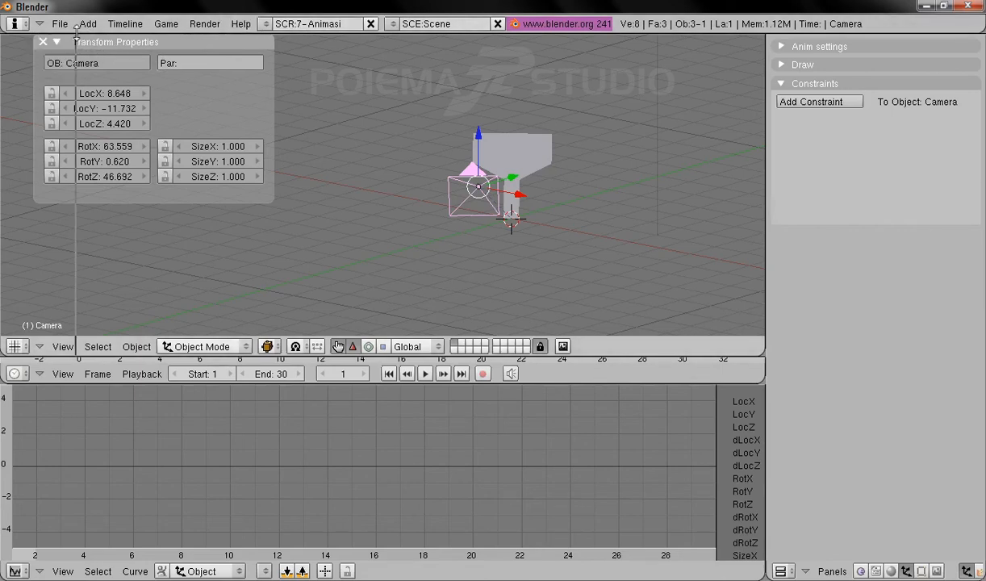
pyautogui.click(356, 72)
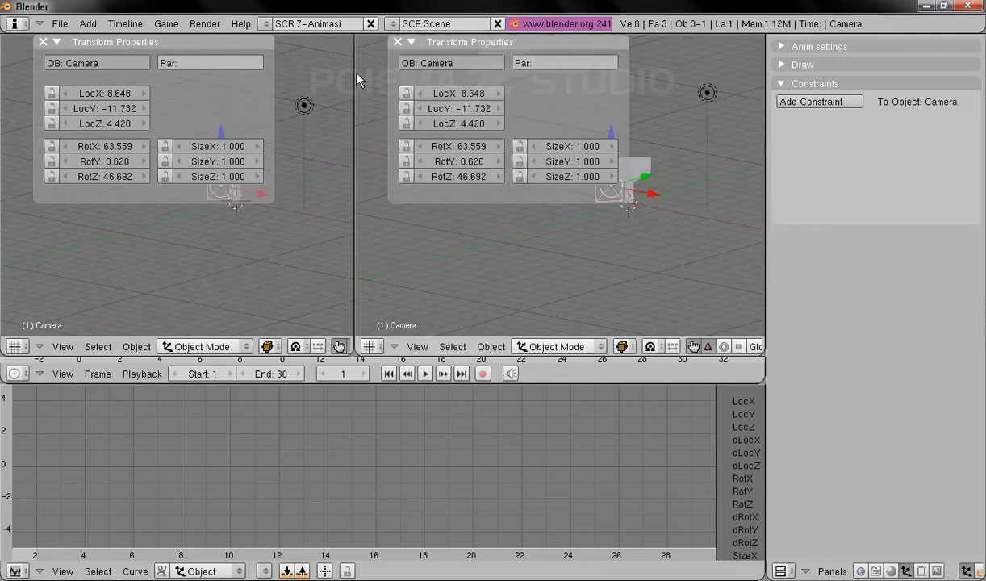
pyautogui.click(56, 346)
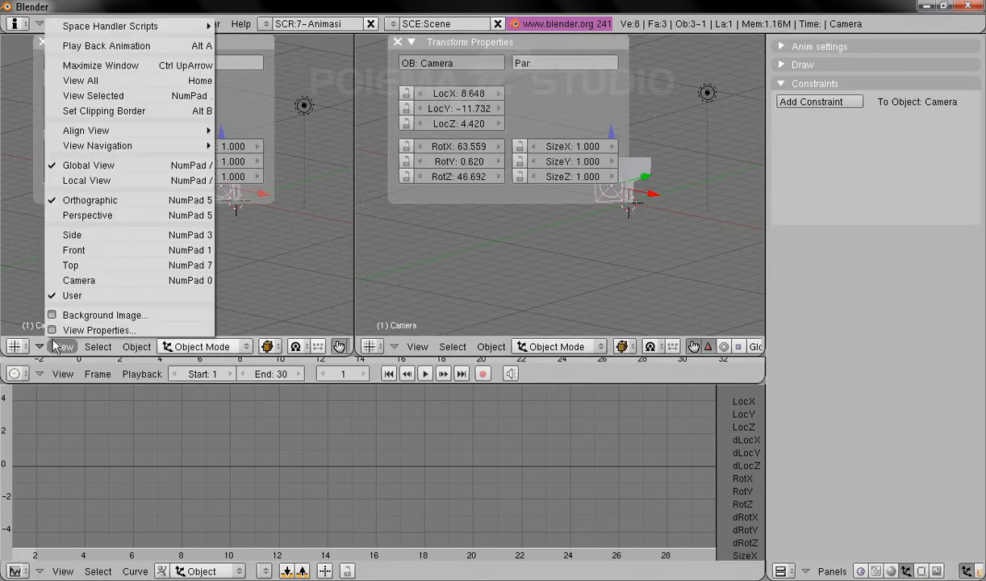
pyautogui.click(80, 280)
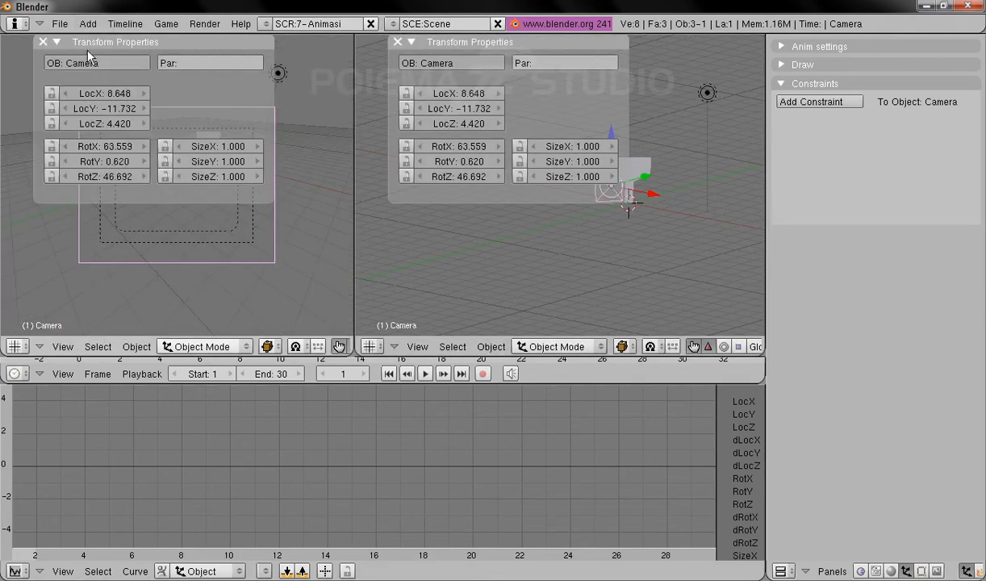
# - Close the Transform Properties in both 3D views and set the second view to the top view
pyautogui.click(43, 42)
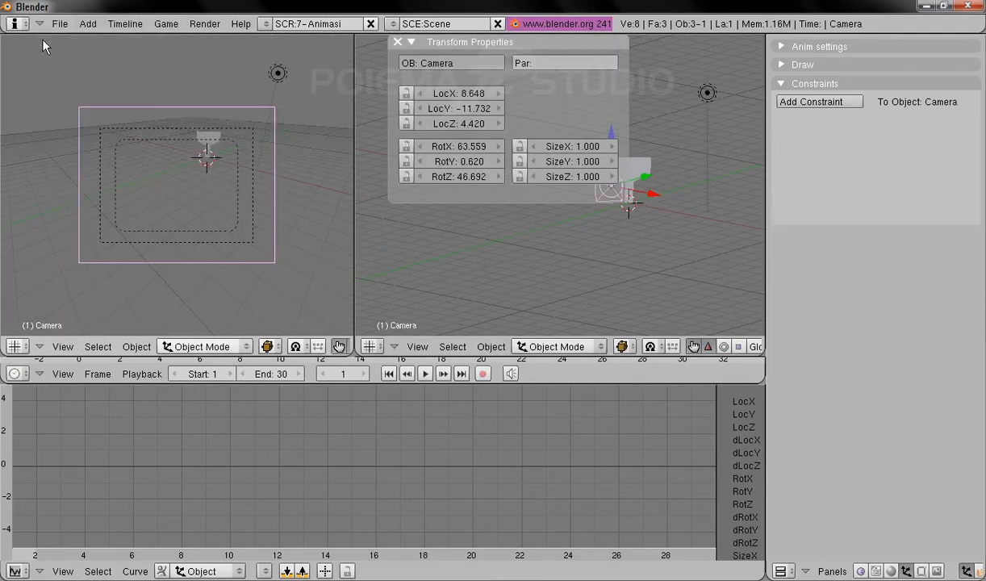
pyautogui.click(396, 42)
pyautogui.click(417, 346)
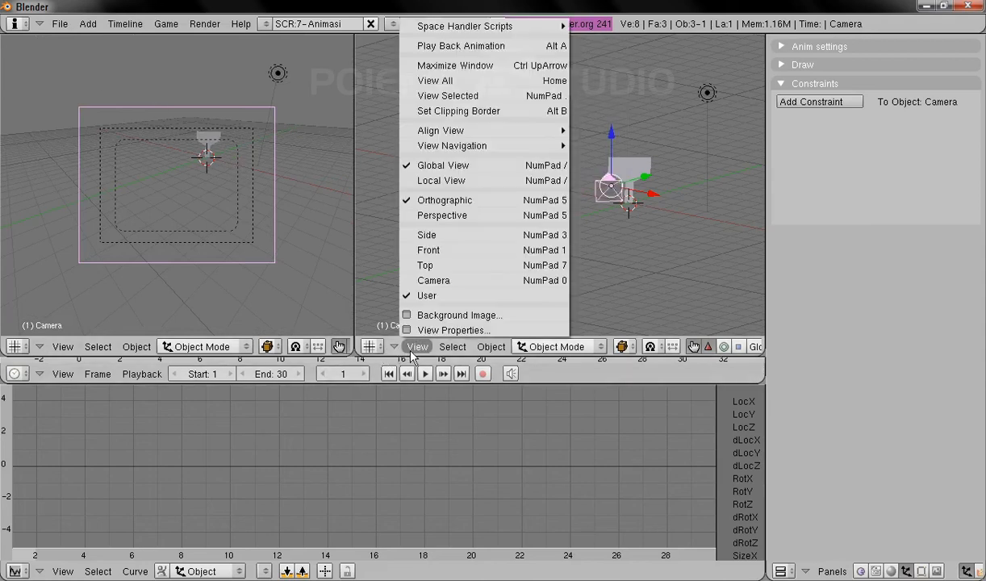
pyautogui.click(450, 271)
pyautogui.keyDown('shift'); pyautogui.moveTo(596, 180); pyautogui.dragTo(482, 171, button='middle'); pyautogui.keyUp('shift')
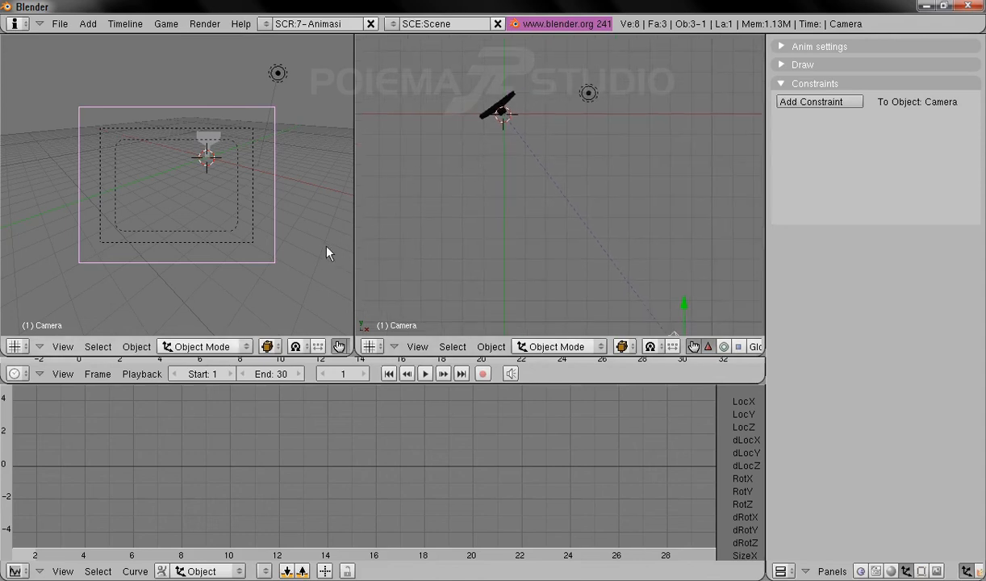
pyautogui.keyDown('shift'); pyautogui.moveTo(690, 321); pyautogui.dragTo(668, 264, button='middle'); pyautogui.keyUp('shift')
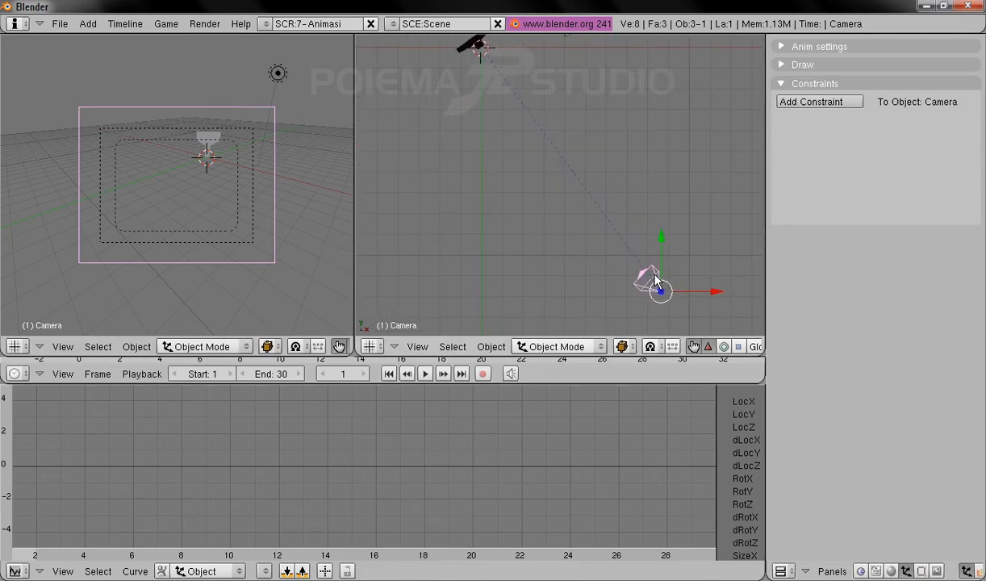
# - Enable Passepartout for the camera with its Alpha at 1.0
pyautogui.press('F9')
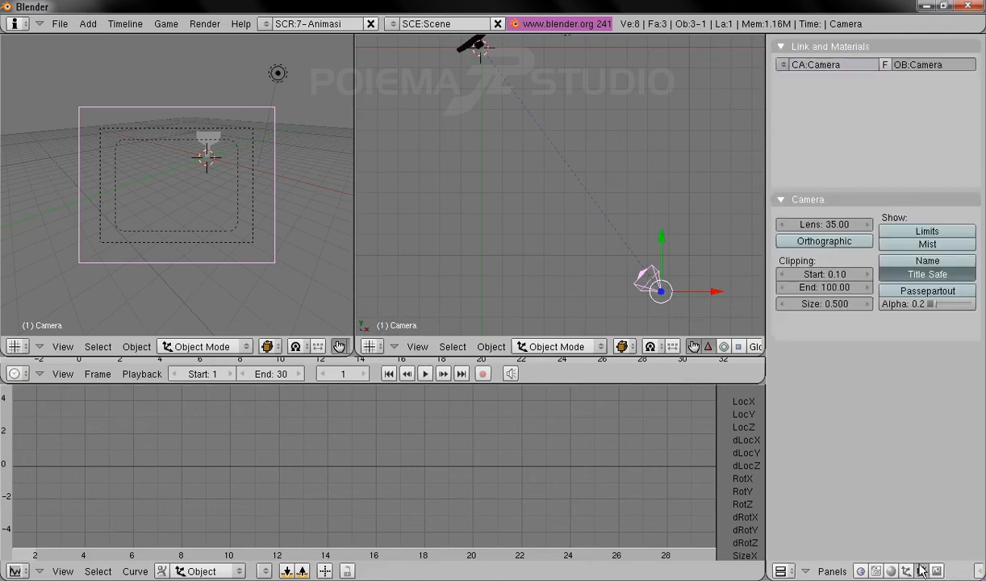
pyautogui.click(927, 291)
pyautogui.moveTo(934, 304); pyautogui.dragTo(976, 304)
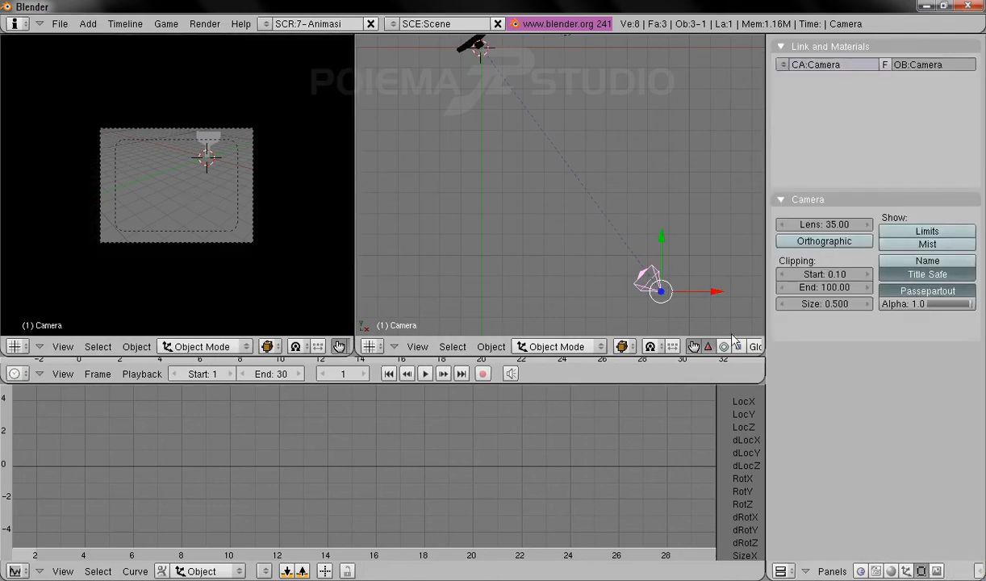
# - Move the camera close to pohon in the top view, finishing with a shift of about 3.6 along X and -0.44 along Y
pyautogui.keyDown('shift'); pyautogui.moveTo(490, 131); pyautogui.dragTo(494, 154, button='middle'); pyautogui.keyUp('shift')
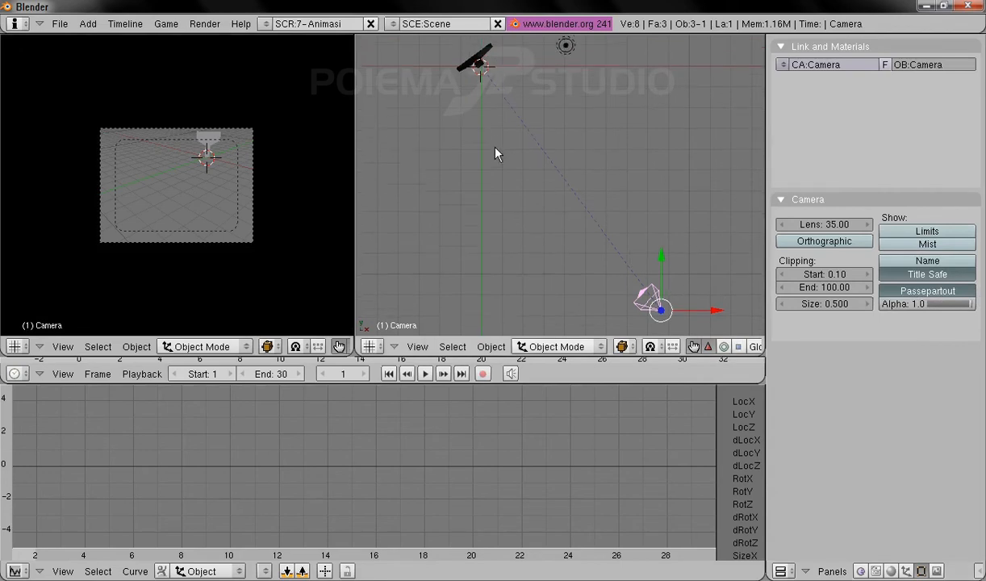
pyautogui.press('g')
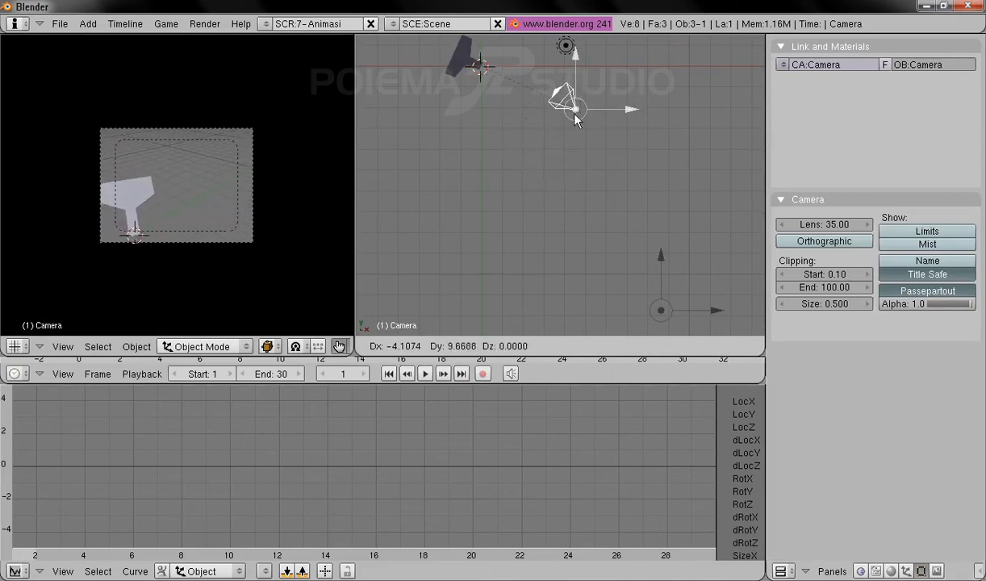
pyautogui.click(472, 143)
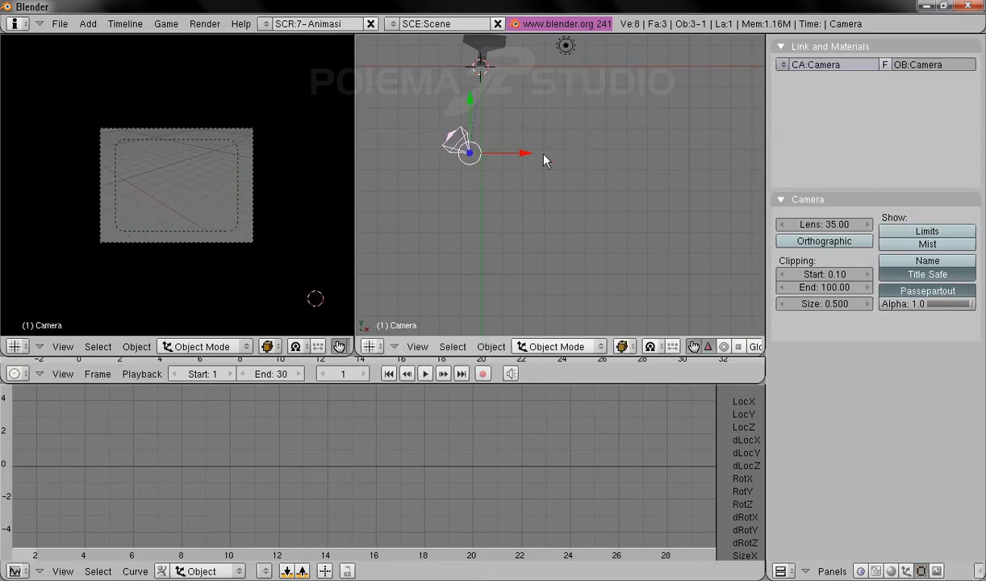
pyautogui.keyDown('shift'); pyautogui.moveTo(563, 164); pyautogui.dragTo(577, 224, button='middle'); pyautogui.keyUp('shift')
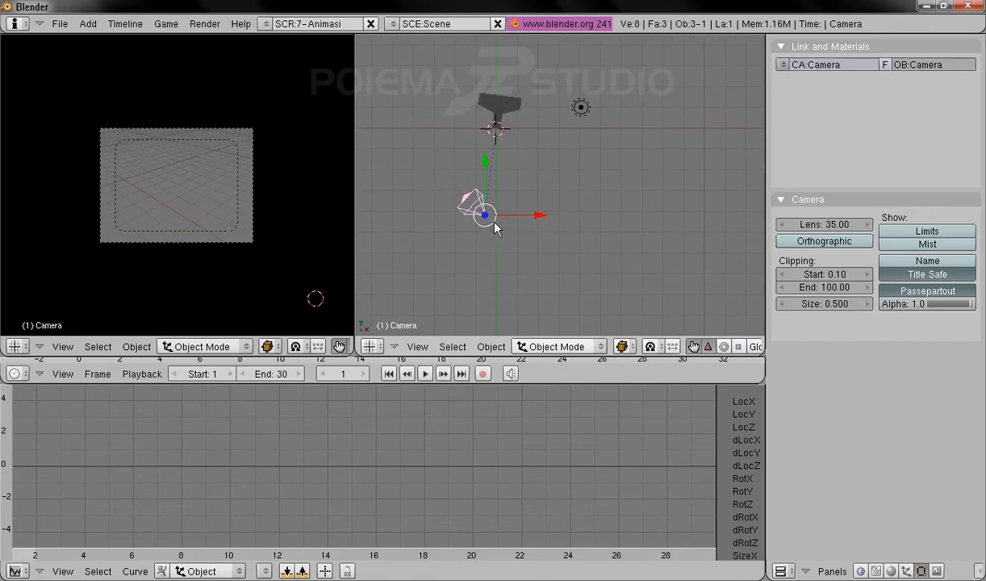
pyautogui.press('g')
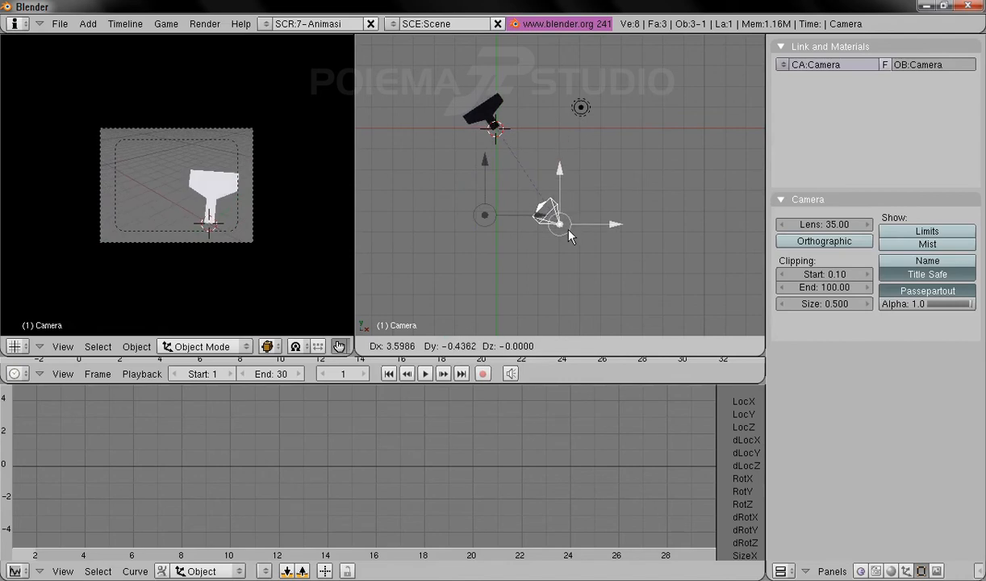
pyautogui.click(567, 234)
# - Move the camera down and up along Z in an angled view to test how pohon tilts towards it
pyautogui.moveTo(525, 295); pyautogui.dragTo(564, 184, button='middle')
pyautogui.moveTo(565, 184); pyautogui.dragTo(561, 214)
pyautogui.moveTo(515, 248); pyautogui.dragTo(599, 123, button='middle')
pyautogui.moveTo(600, 123); pyautogui.dragTo(601, 166)
pyautogui.moveTo(601, 165)
pyautogui.mouseDown(button='middle')
pyautogui.moveTo(594, 160)
pyautogui.moveTo(605, 169)
pyautogui.mouseUp(button='middle')
pyautogui.moveTo(605, 170); pyautogui.dragTo(609, 190)
pyautogui.moveTo(630, 185); pyautogui.dragTo(570, 214, button='middle')
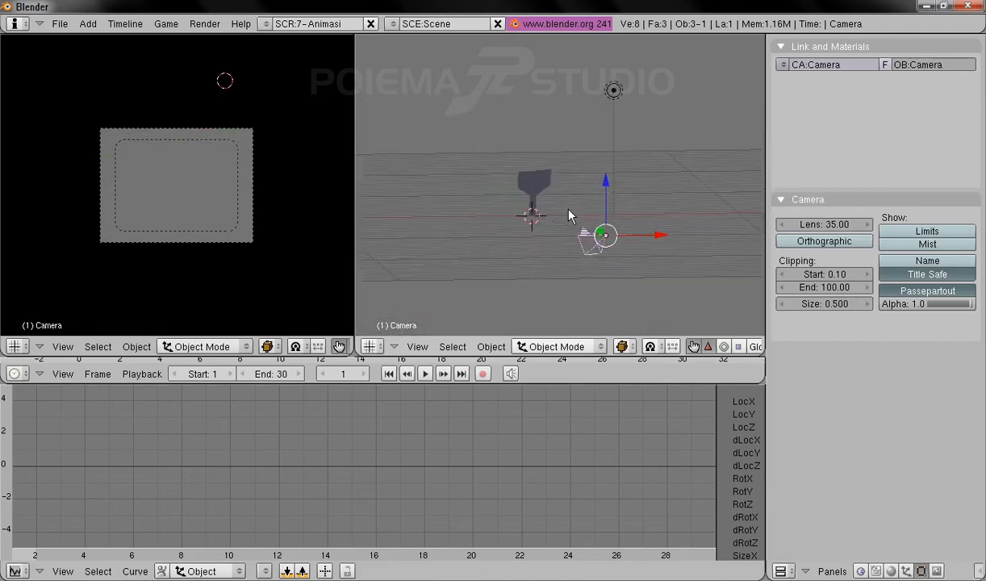
pyautogui.moveTo(603, 181); pyautogui.dragTo(606, 147)
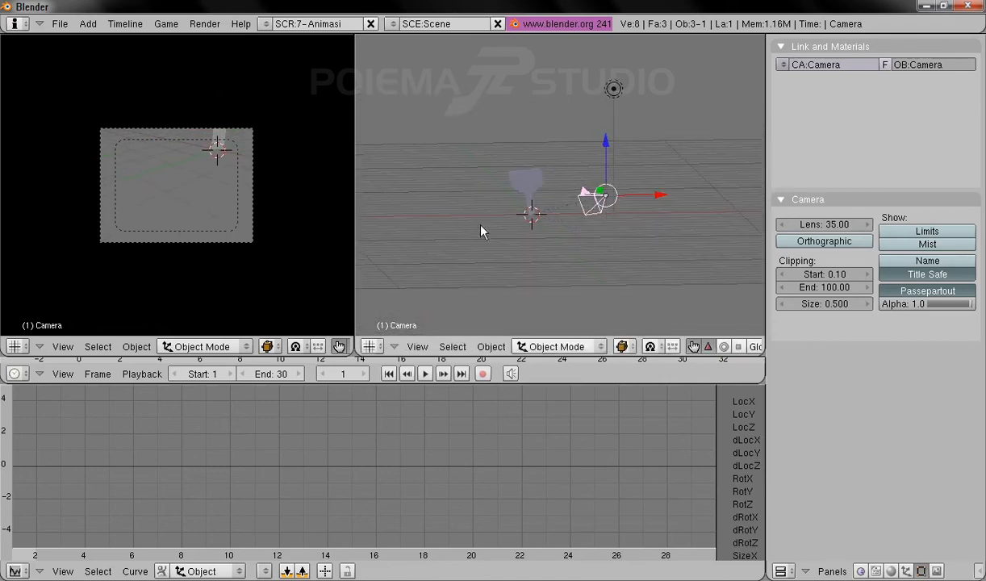
# - In the front view, move the camera below the ground line and back up along Z to just above pohon's base
pyautogui.click(417, 346)
pyautogui.click(430, 302)
pyautogui.moveTo(598, 131); pyautogui.dragTo(598, 224)
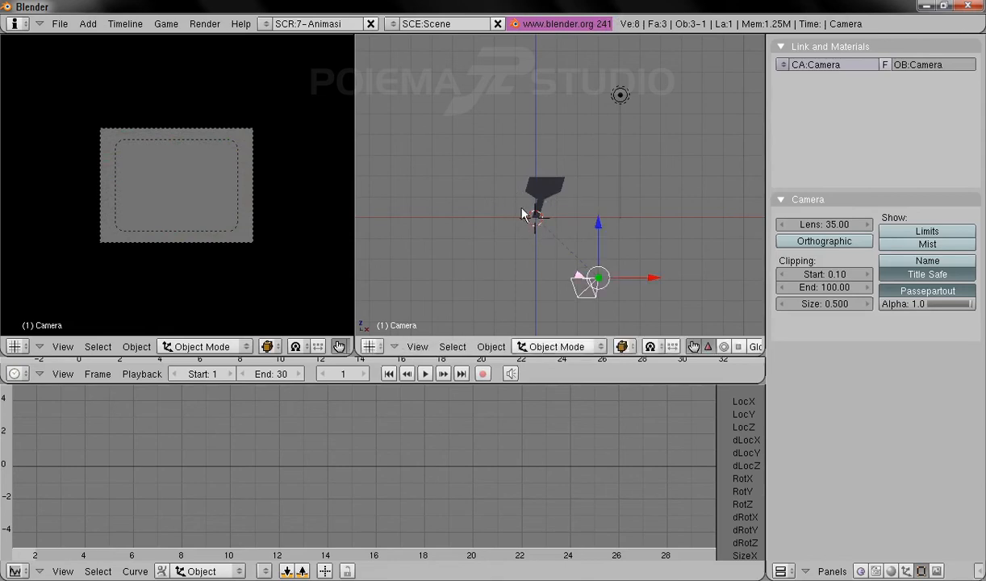
pyautogui.moveTo(598, 224); pyautogui.dragTo(620, 143)
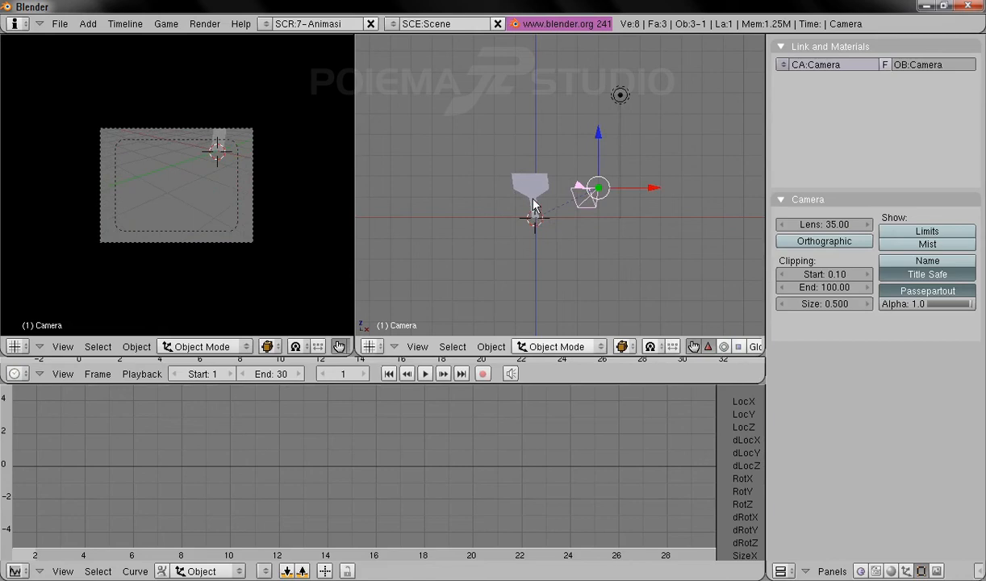
pyautogui.moveTo(598, 132); pyautogui.dragTo(627, 135)
pyautogui.keyDown('shift'); pyautogui.moveTo(622, 170); pyautogui.dragTo(603, 180, button='middle'); pyautogui.keyUp('shift')
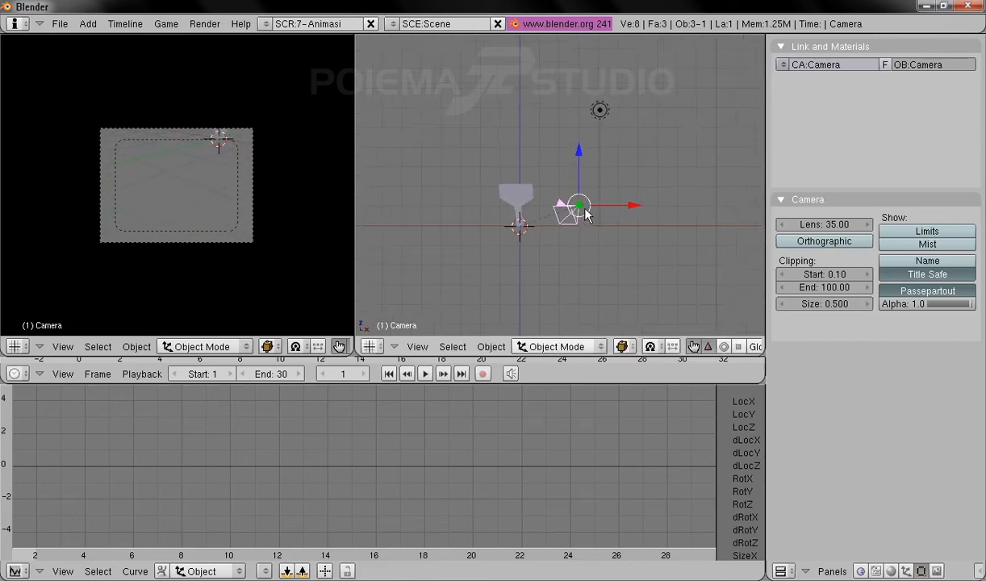
pyautogui.scroll(3, 606, 234)
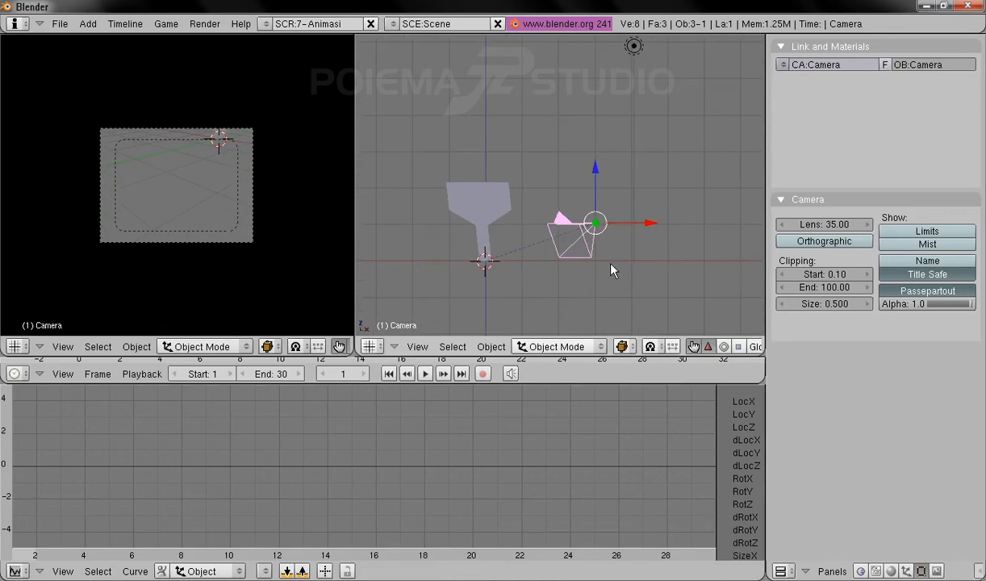
# - Add an Empty at the base of the pohon object
pyautogui.rightClick(460, 208)
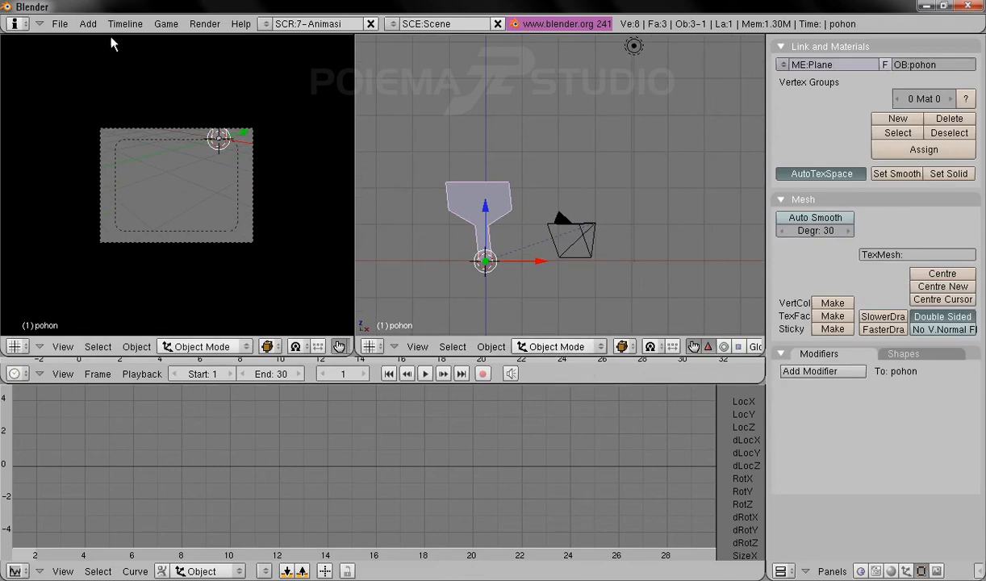
pyautogui.click(88, 24)
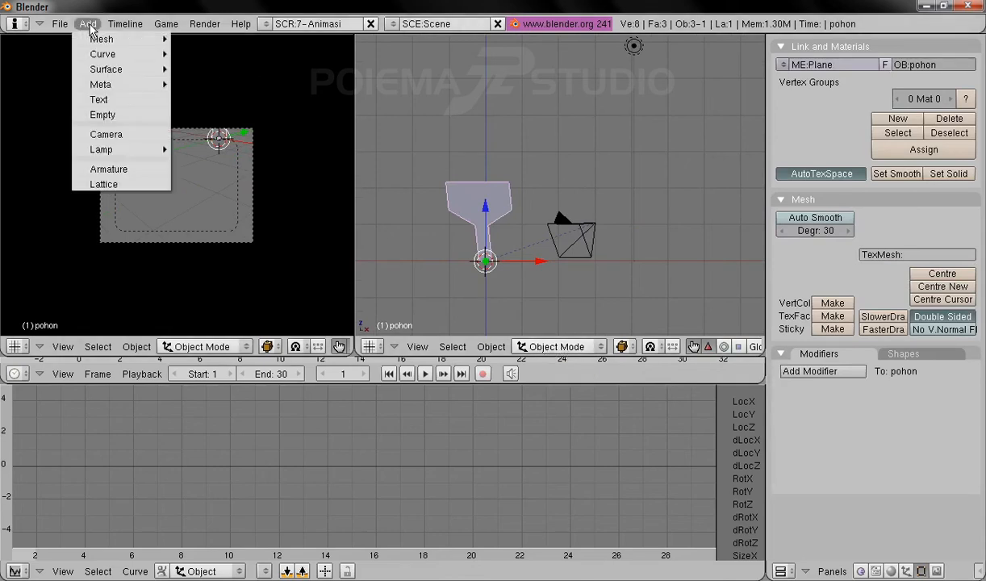
pyautogui.click(130, 114)
pyautogui.keyDown('ctrl'); pyautogui.moveTo(504, 186); pyautogui.dragTo(555, 180, button='middle'); pyautogui.keyUp('ctrl')
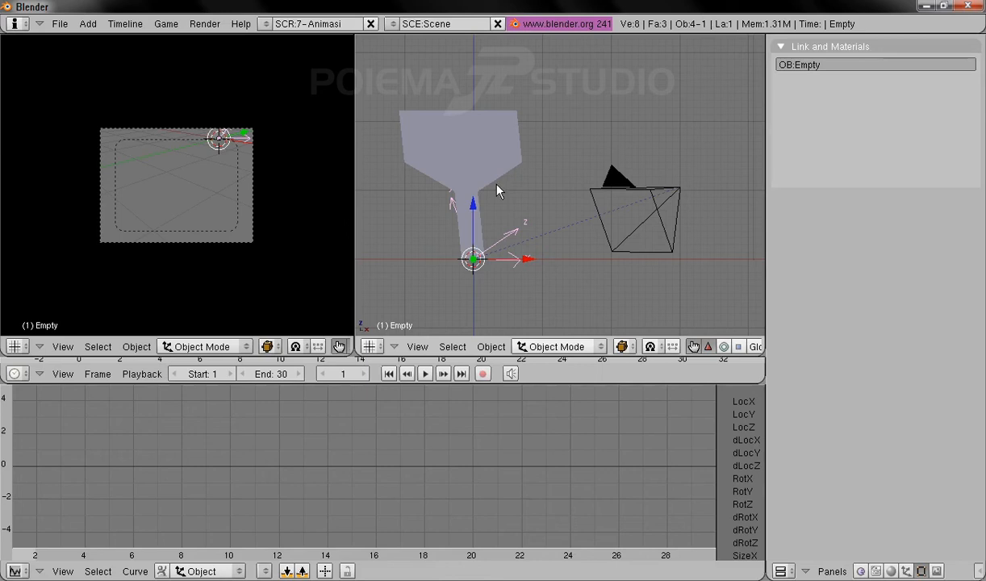
# - Set the Empty's rotation to 0 on X, Y and Z in its transform properties
pyautogui.click(491, 346)
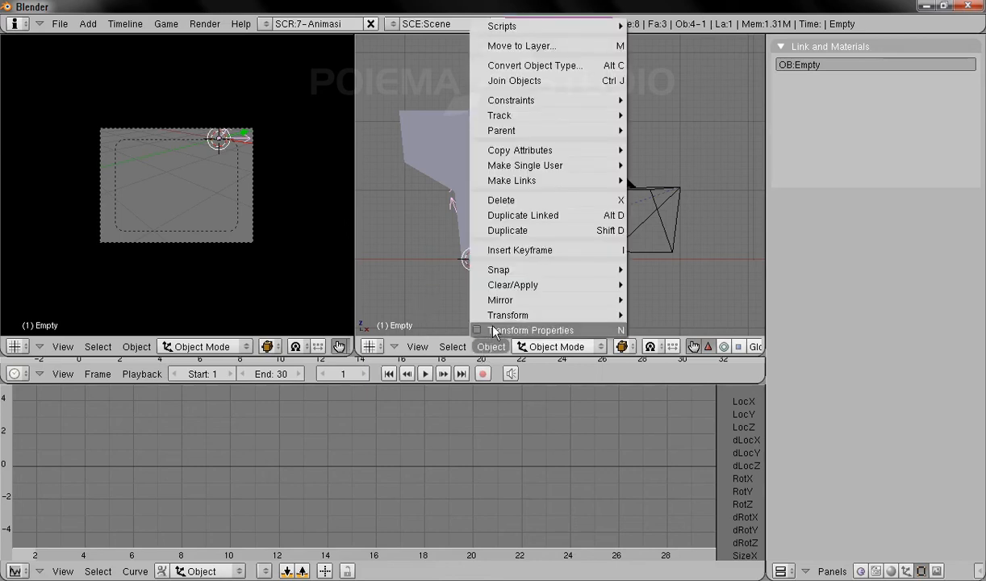
pyautogui.click(494, 330)
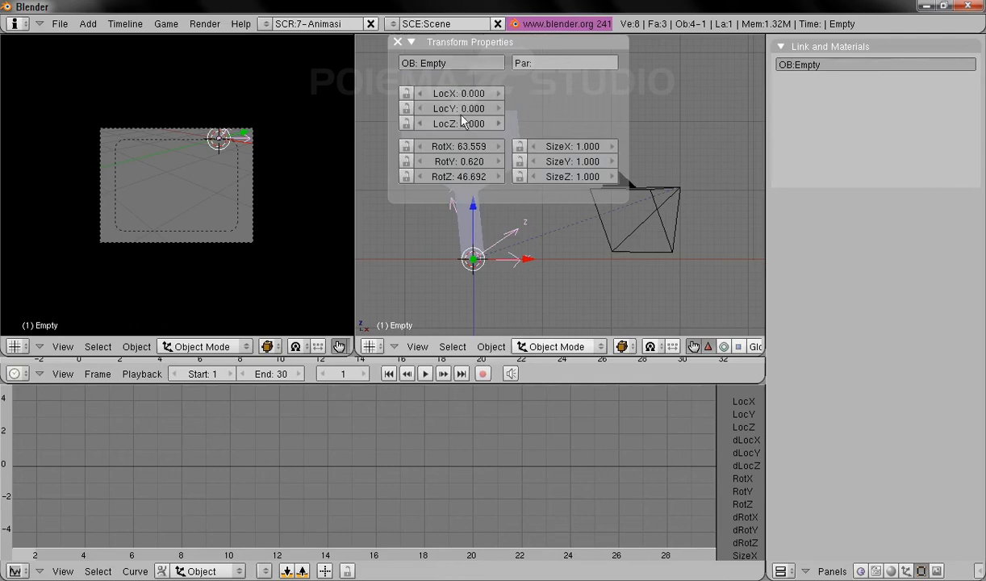
pyautogui.click(465, 148)
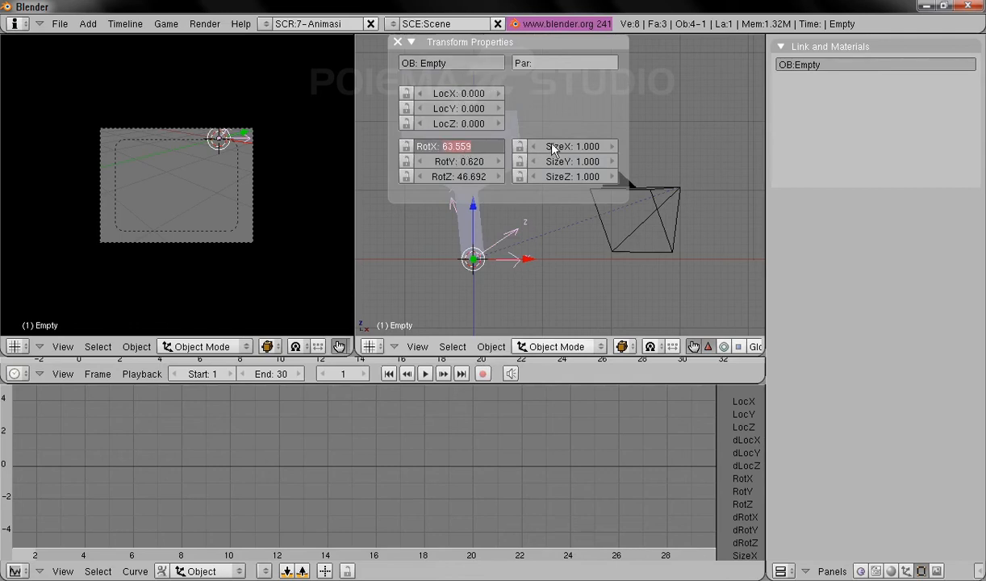
pyautogui.write('0')
pyautogui.press('Tab')
pyautogui.write('0')
pyautogui.press('Tab')
pyautogui.write('0')
pyautogui.press('Return')
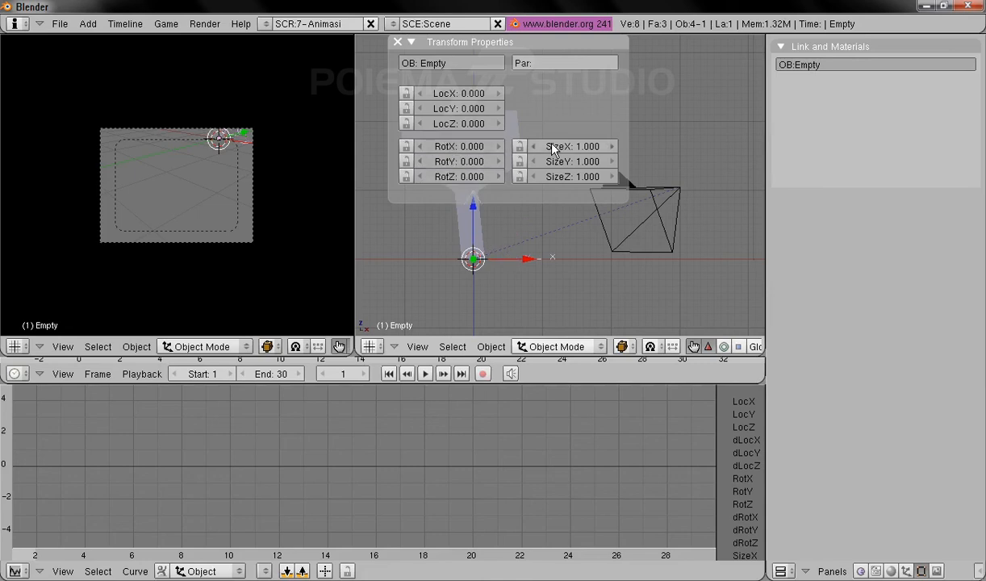
pyautogui.click(396, 43)
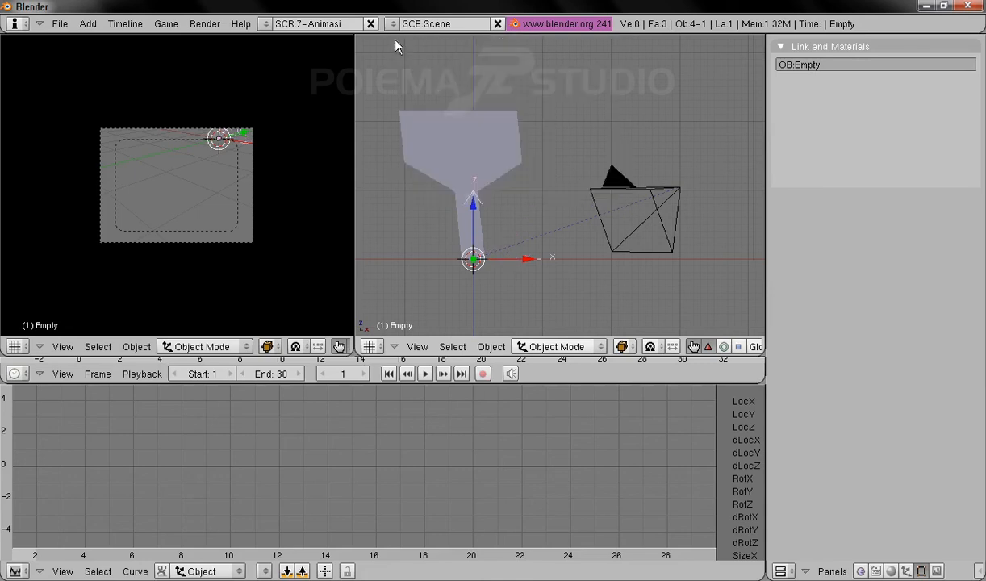
# - Add a Copy Rotation constraint to pohon, targeting the Empty and copying only the X and Y axes
pyautogui.rightClick(444, 137)
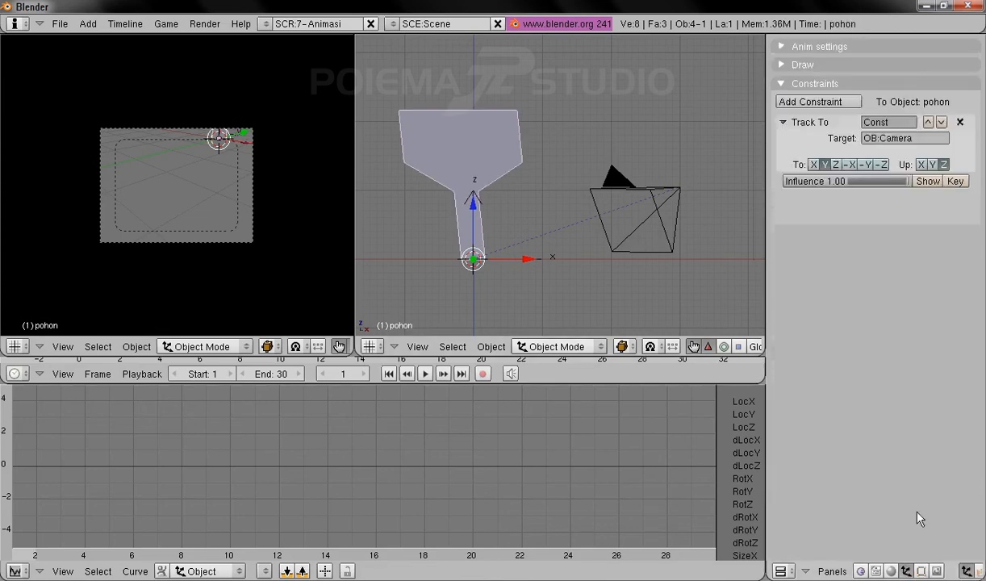
pyautogui.click(834, 104)
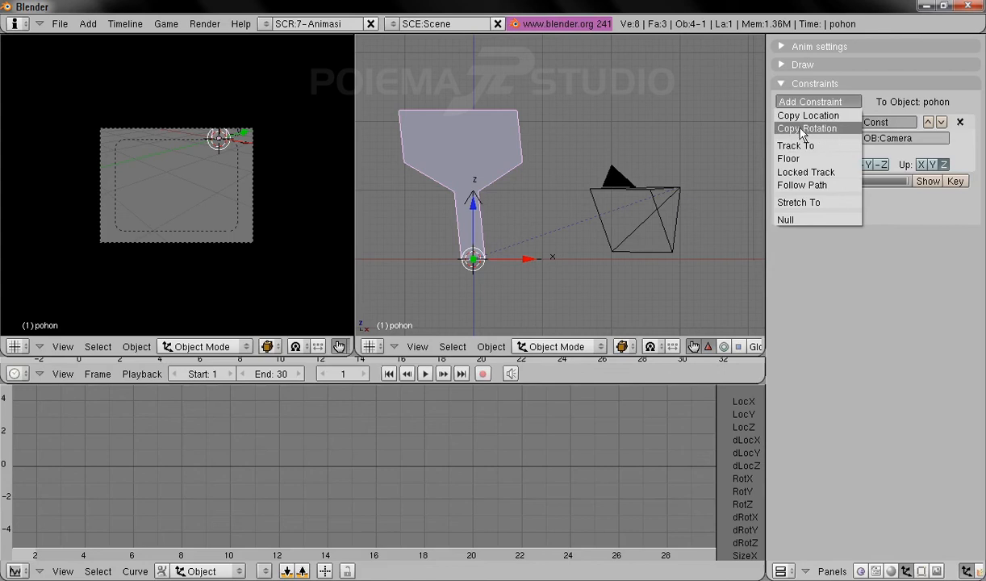
pyautogui.click(833, 130)
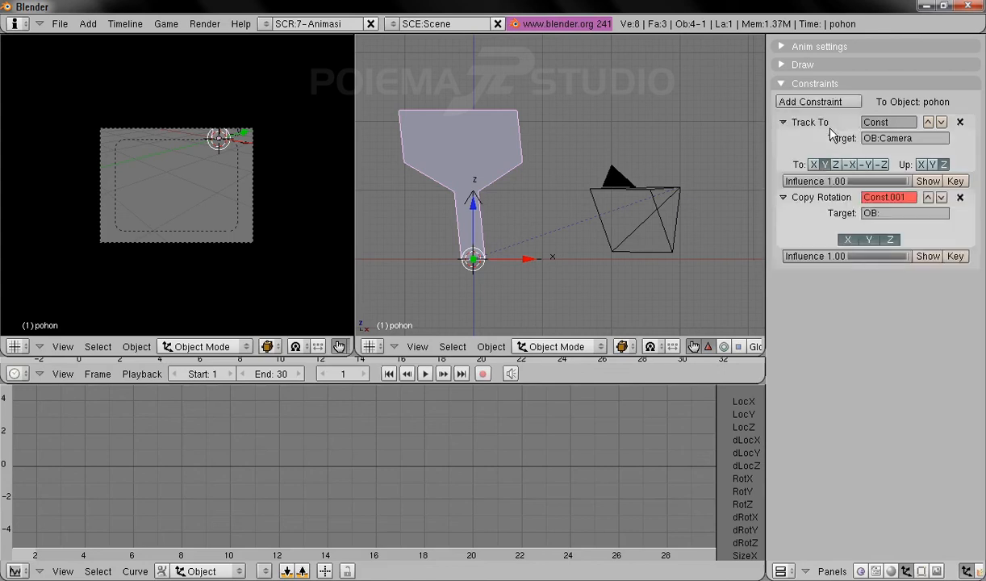
pyautogui.click(894, 216)
pyautogui.press('Return')
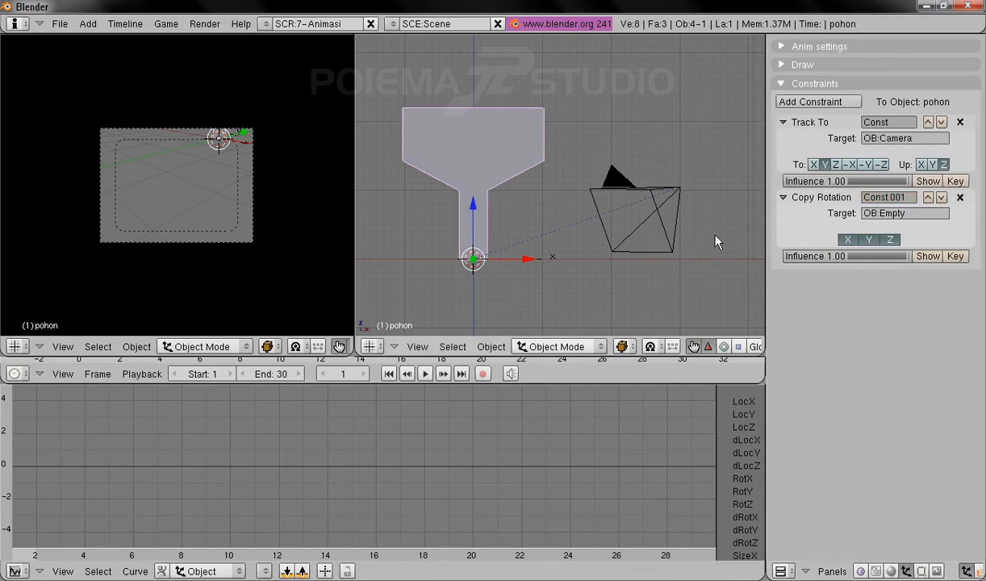
pyautogui.click(890, 240)
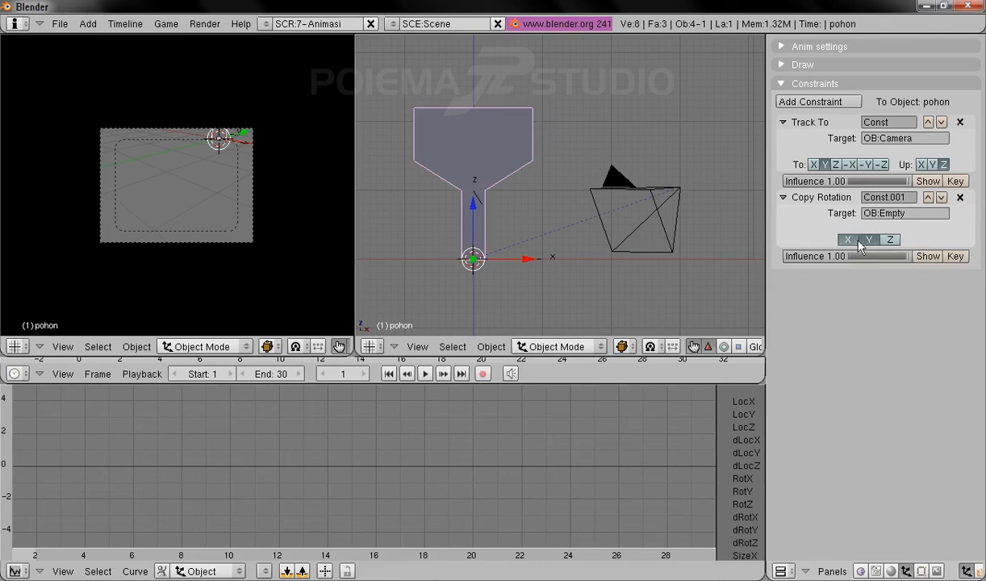
# - Raise and lower the camera along Z in the front view to test pohon, changing the display to wireframe
pyautogui.scroll(1, 476, 201)
pyautogui.scroll(-2, 480, 209)
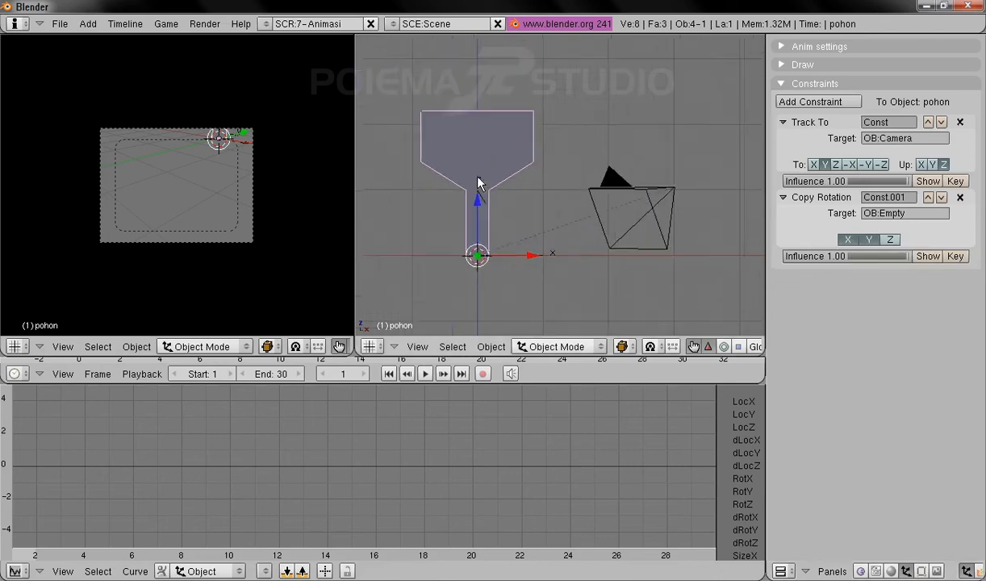
pyautogui.rightClick(639, 198)
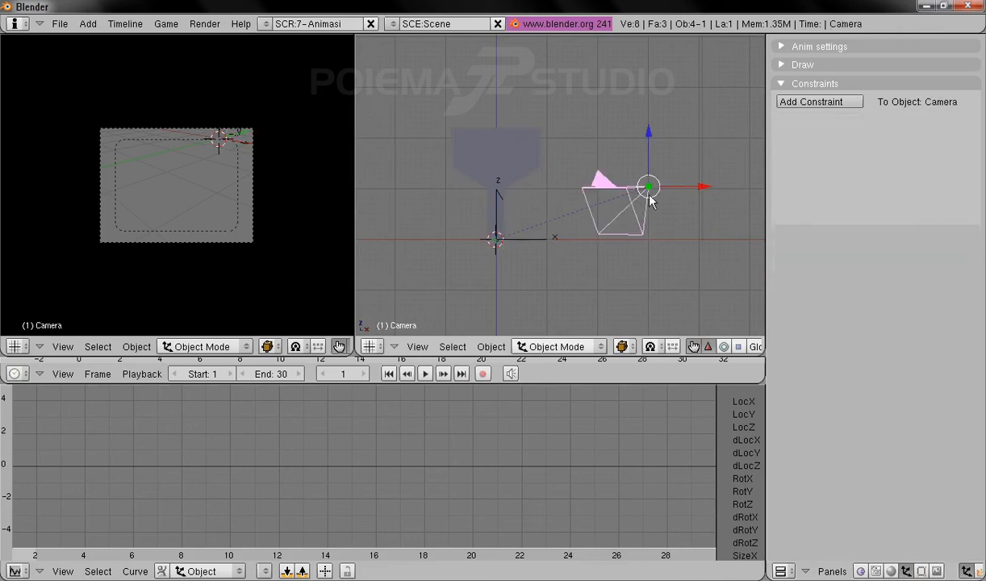
pyautogui.moveTo(645, 145); pyautogui.dragTo(652, 88)
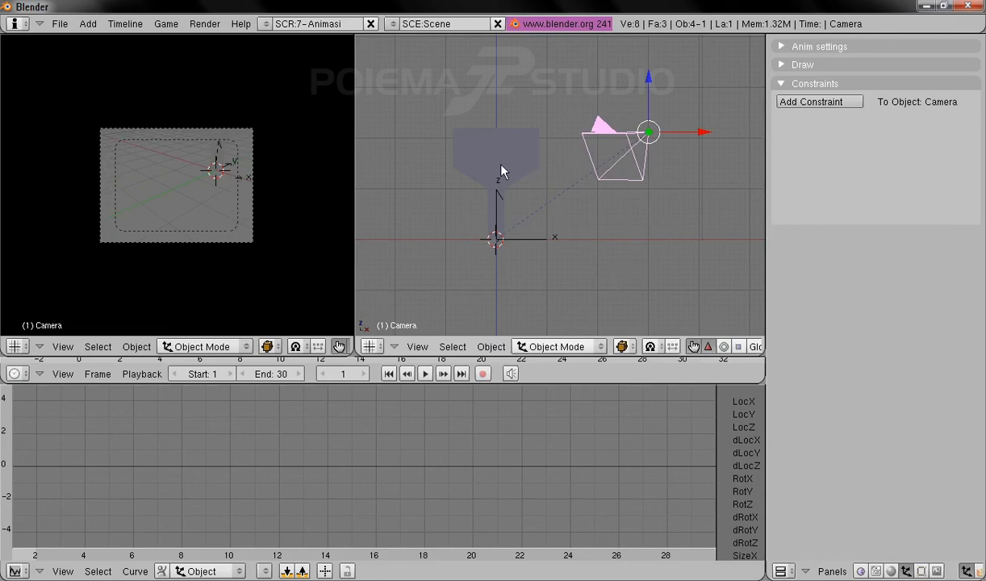
pyautogui.keyDown('shift'); pyautogui.scroll(3, 532, 230); pyautogui.keyUp('shift')
pyautogui.moveTo(641, 153)
pyautogui.mouseDown()
pyautogui.moveTo(645, 79)
pyautogui.moveTo(652, 164)
pyautogui.moveTo(650, 151)
pyautogui.mouseUp()
pyautogui.click(622, 346)
pyautogui.click(641, 315)
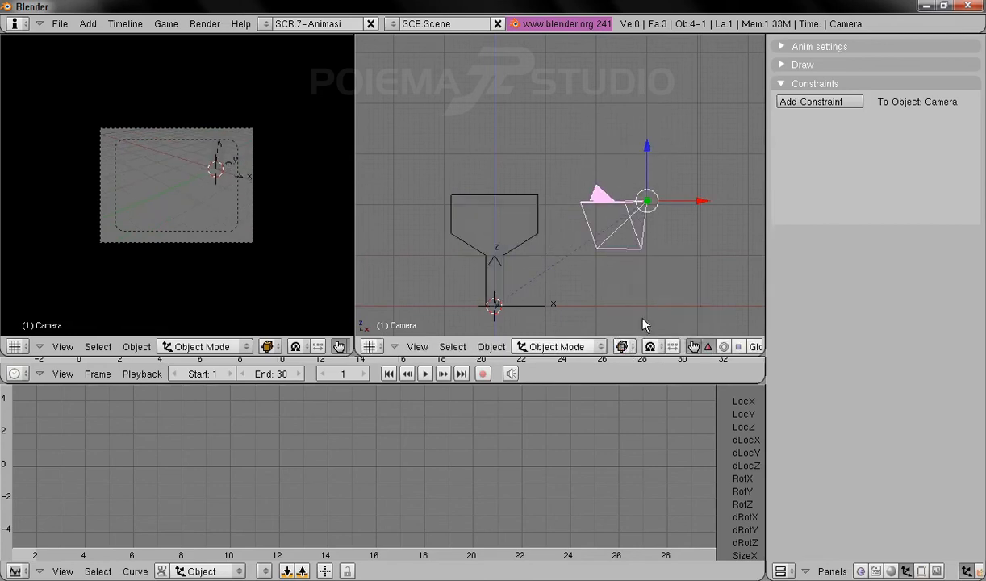
pyautogui.moveTo(649, 146)
pyautogui.mouseDown()
pyautogui.moveTo(646, 96)
pyautogui.moveTo(648, 159)
pyautogui.mouseUp()
# - In the top view, move the camera around pohon and leave it almost directly in front of it on the negative Y side
pyautogui.click(415, 346)
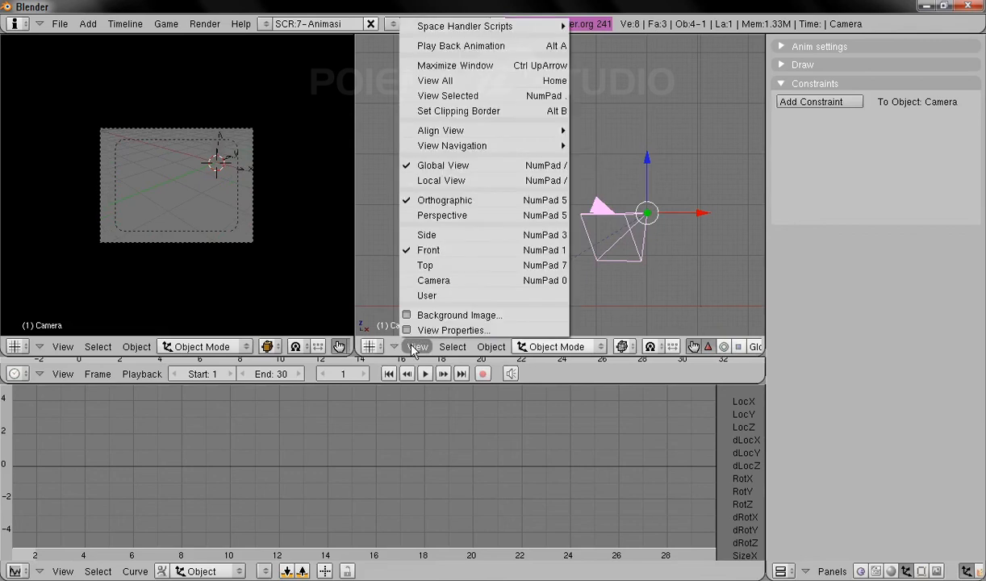
pyautogui.click(436, 260)
pyautogui.keyDown('shift'); pyautogui.moveTo(597, 240); pyautogui.dragTo(528, 71, button='middle'); pyautogui.keyUp('shift')
pyautogui.keyDown('ctrl'); pyautogui.moveTo(598, 177); pyautogui.dragTo(570, 288, button='middle'); pyautogui.keyUp('ctrl')
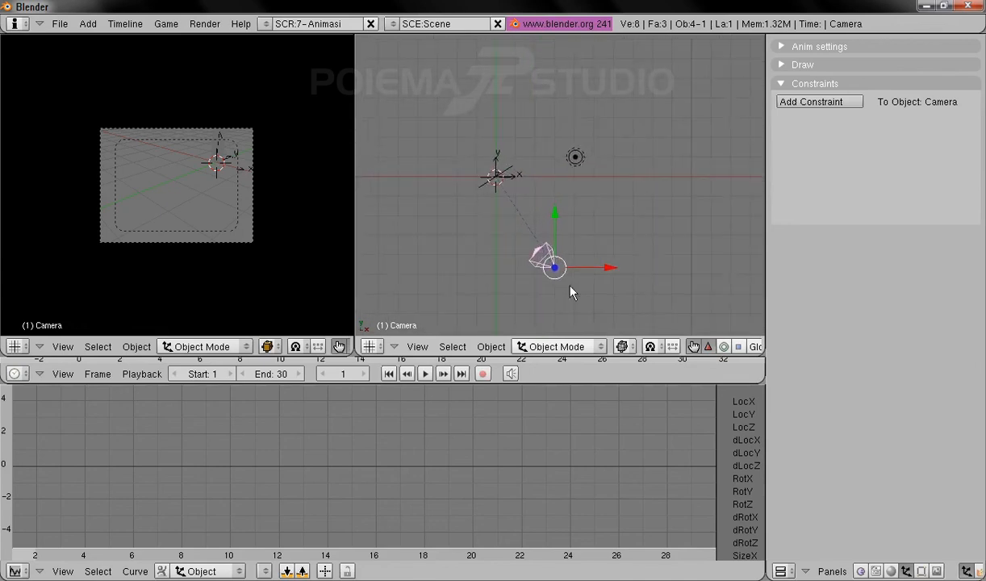
pyautogui.press('g')
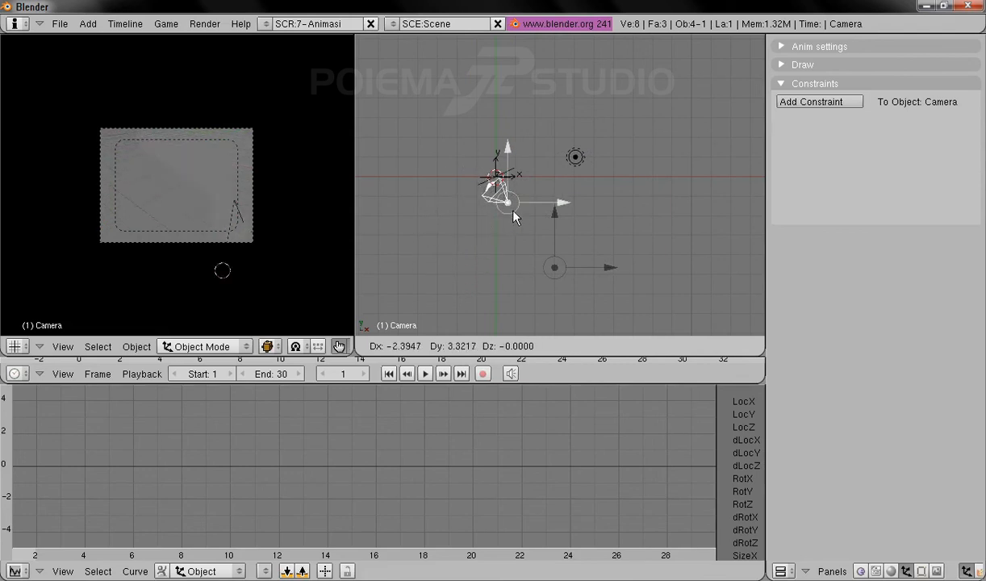
pyautogui.click(513, 292)
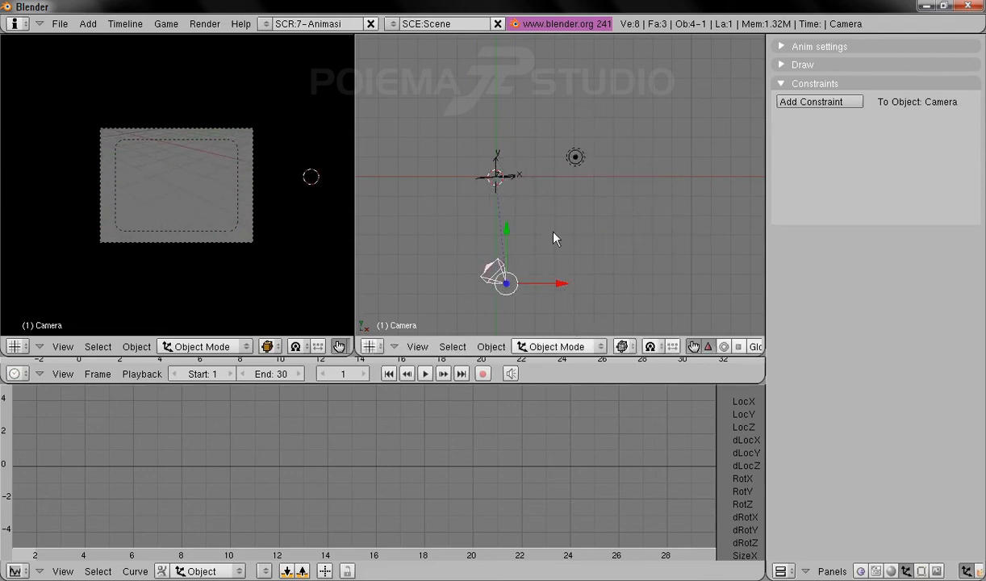
# - Duplicate pohon thirteen times in the top view, scattering the copies around the Empty and to both sides of the camera
pyautogui.moveTo(573, 285); pyautogui.dragTo(630, 147, button='middle')
pyautogui.rightClick(428, 251)
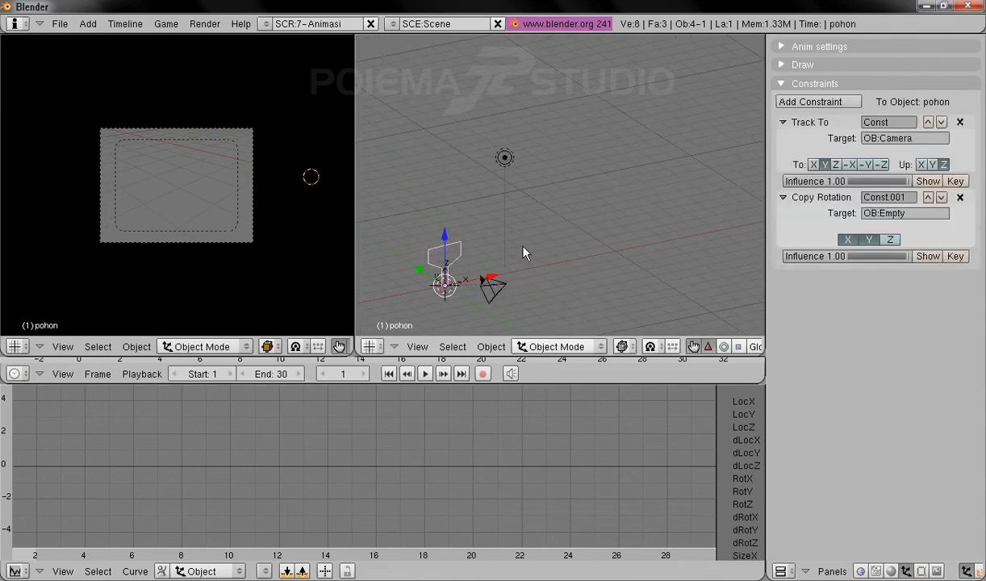
pyautogui.moveTo(522, 254); pyautogui.dragTo(598, 169, button='middle')
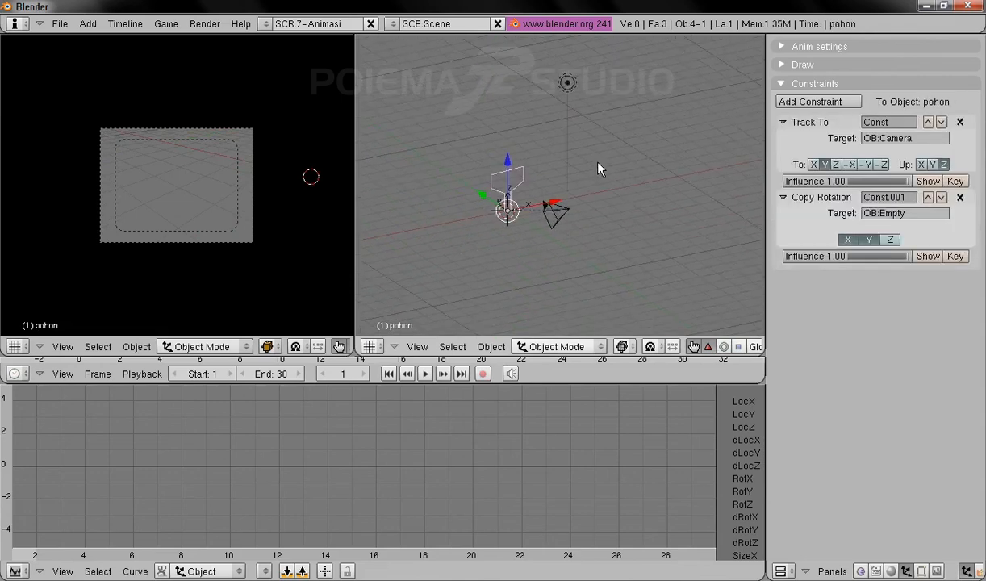
pyautogui.click(490, 346)
pyautogui.click(430, 348)
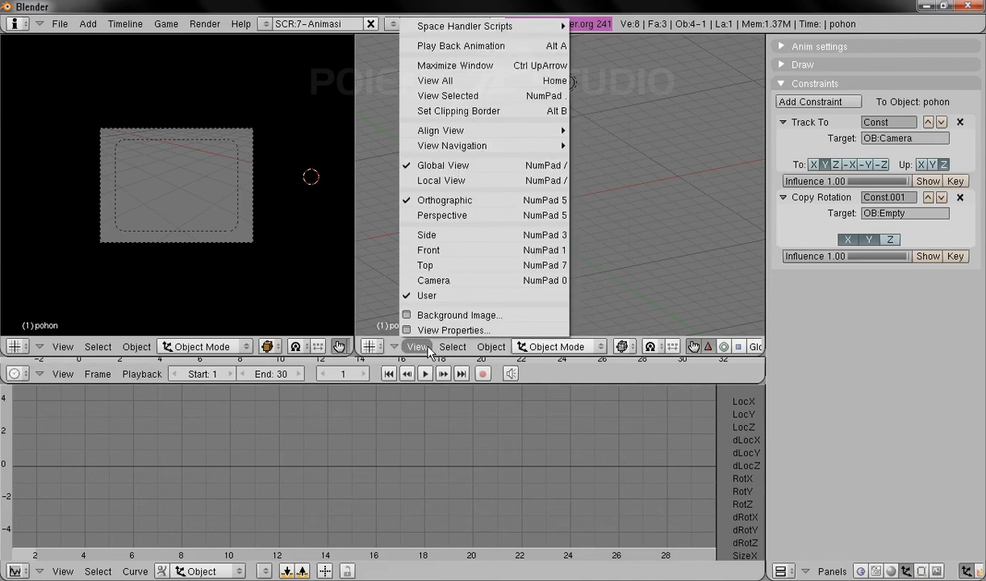
pyautogui.click(454, 253)
pyautogui.keyDown('shift'); pyautogui.moveTo(593, 164); pyautogui.dragTo(551, 301, button='middle'); pyautogui.keyUp('shift')
pyautogui.hotkey('shift', 'd')
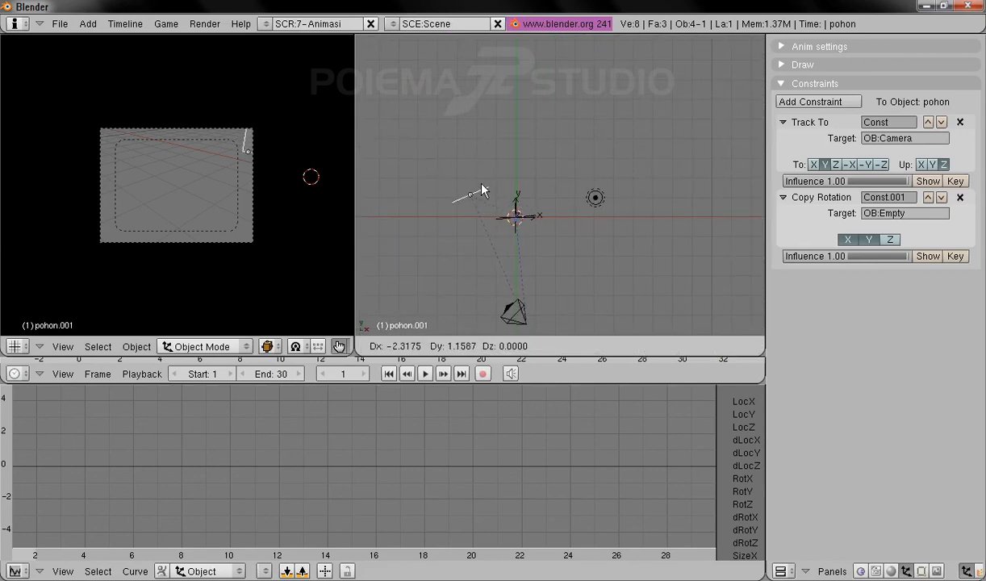
pyautogui.click(481, 191)
pyautogui.hotkey('shift', 'd')
pyautogui.click(541, 115)
pyautogui.hotkey('shift', 'd')
pyautogui.click(526, 162)
pyautogui.hotkey('shift', 'd')
pyautogui.click(604, 176)
pyautogui.hotkey('shift', 'd')
pyautogui.click(664, 267)
pyautogui.hotkey('shift', 'd')
pyautogui.click(673, 208)
pyautogui.hotkey('shift', 'd')
pyautogui.click(657, 101)
pyautogui.hotkey('shift', 'd')
pyautogui.click(451, 115)
pyautogui.hotkey('shift', 'd')
pyautogui.click(402, 208)
pyautogui.hotkey('shift', 'd')
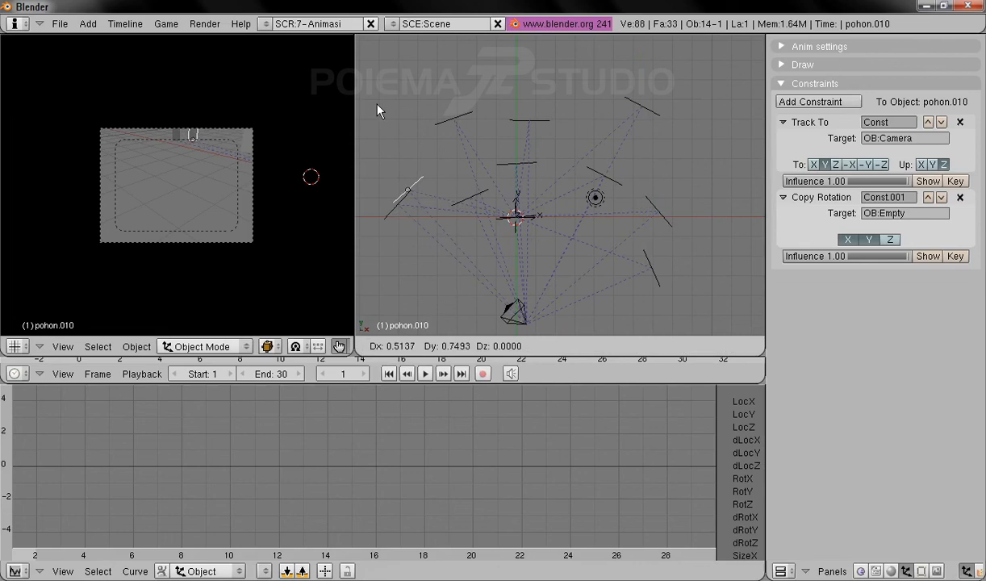
pyautogui.click(349, 34)
pyautogui.hotkey('shift', 'd')
pyautogui.click(456, 60)
pyautogui.hotkey('shift', 'd')
pyautogui.click(385, 304)
pyautogui.hotkey('shift', 'd')
pyautogui.press('x')
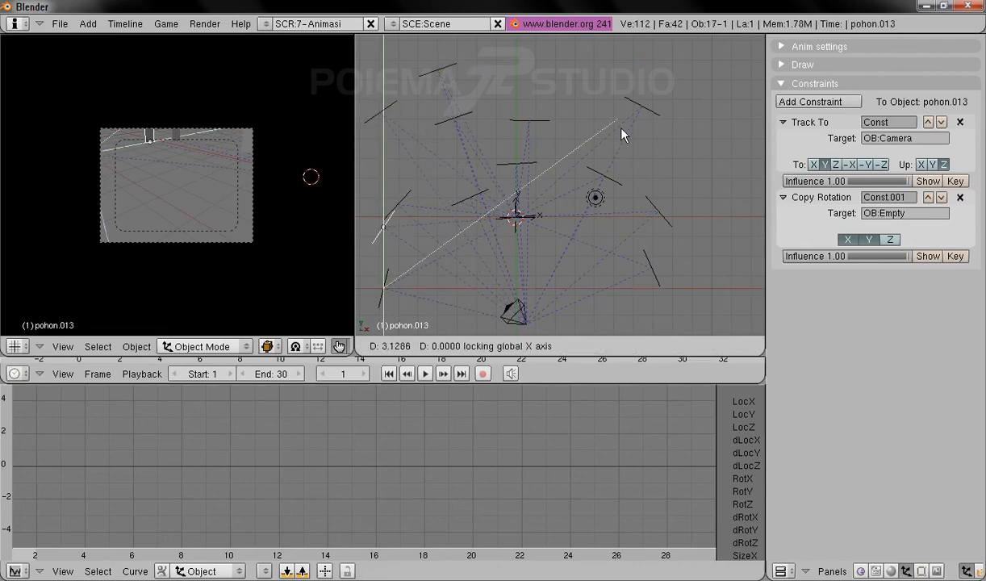
pyautogui.click(433, 268)
# - Duplicate pohon five more times in the top view, placing the copies beside and behind the camera
pyautogui.keyDown('shift'); pyautogui.moveTo(511, 252); pyautogui.dragTo(584, 153, button='middle'); pyautogui.keyUp('shift')
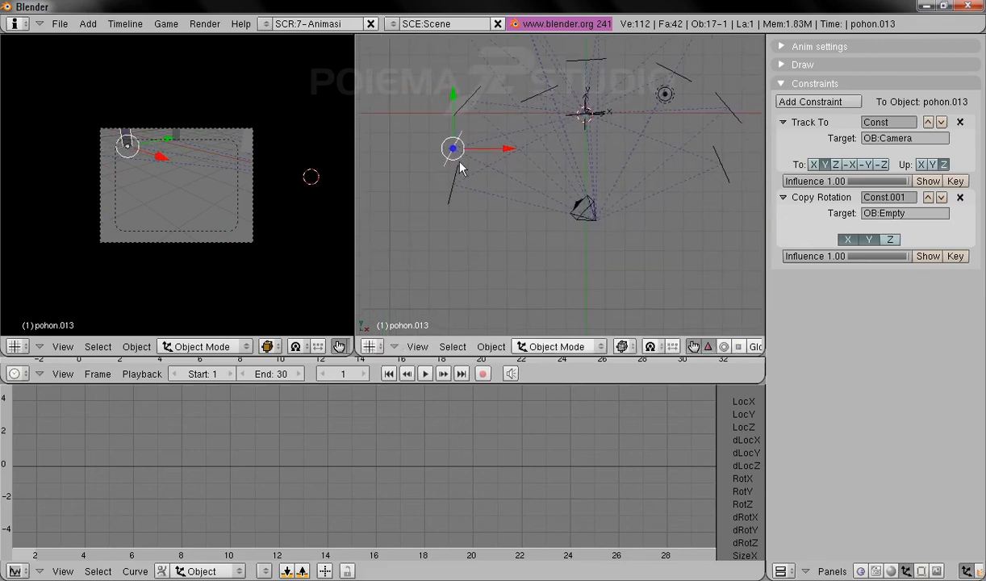
pyautogui.hotkey('shift', 'd')
pyautogui.click(440, 294)
pyautogui.hotkey('shift', 'd')
pyautogui.click(392, 218)
pyautogui.hotkey('shift', 'd')
pyautogui.click(542, 311)
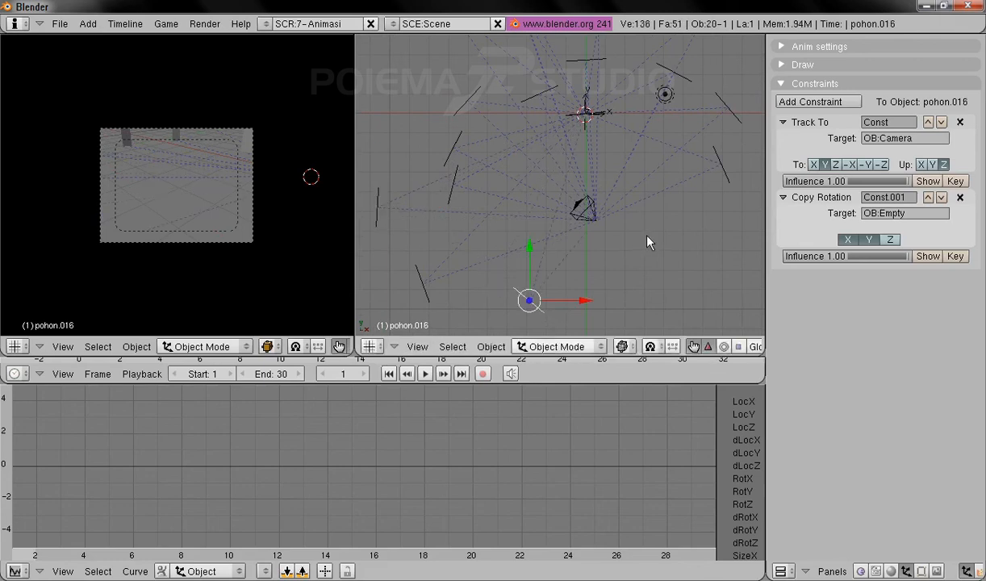
pyautogui.keyDown('shift'); pyautogui.moveTo(647, 235); pyautogui.dragTo(566, 154, button='middle'); pyautogui.keyUp('shift')
pyautogui.hotkey('shift', 'd')
pyautogui.click(566, 275)
pyautogui.hotkey('shift', 'd')
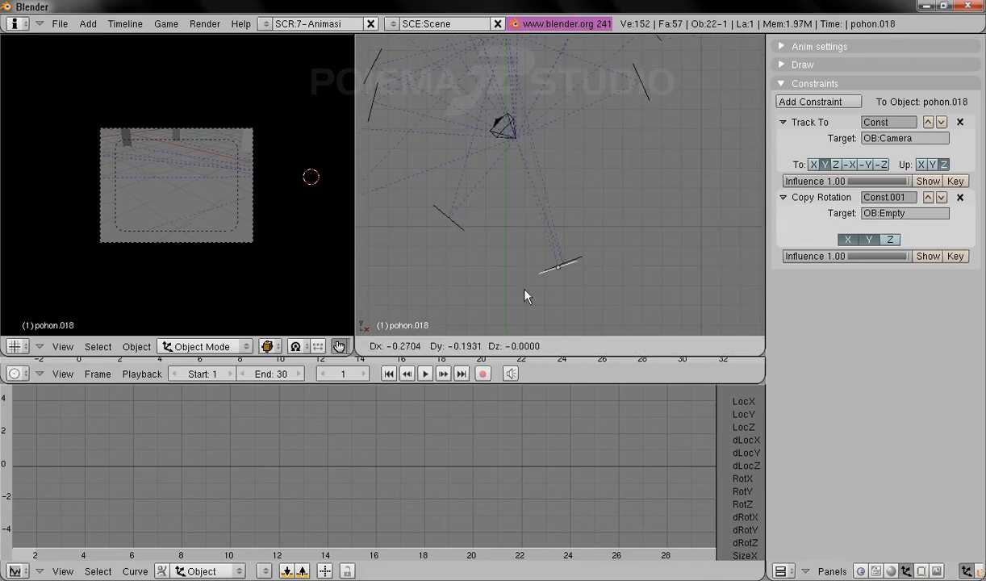
pyautogui.click(466, 299)
# - In an angled view, move the camera along its Z and X axes among the pohon copies to test their tracking
pyautogui.keyDown('shift'); pyautogui.moveTo(601, 223); pyautogui.dragTo(551, 194, button='middle'); pyautogui.keyUp('shift')
pyautogui.scroll(-3, 598, 203)
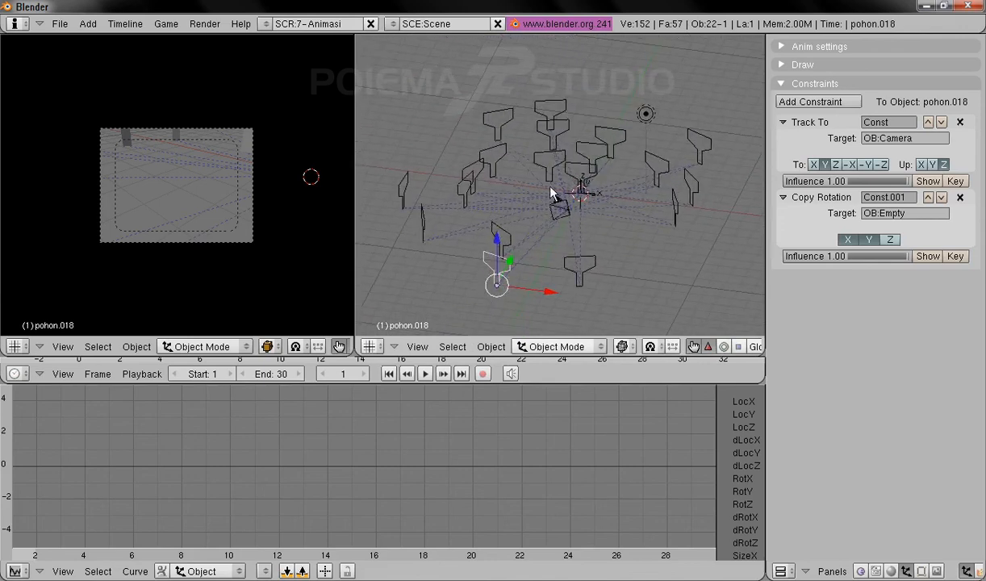
pyautogui.rightClick(563, 212)
pyautogui.moveTo(566, 164); pyautogui.dragTo(569, 113)
pyautogui.moveTo(619, 170); pyautogui.dragTo(674, 204)
pyautogui.moveTo(648, 136)
pyautogui.mouseDown()
pyautogui.moveTo(650, 165)
pyautogui.moveTo(650, 148)
pyautogui.mouseUp()
pyautogui.moveTo(698, 204); pyautogui.dragTo(666, 195)
# - Rotate the camera with the rotate manipulator towards the pohon copies and switch back to the translate manipulator
pyautogui.moveTo(698, 345); pyautogui.dragTo(650, 345, button='middle')
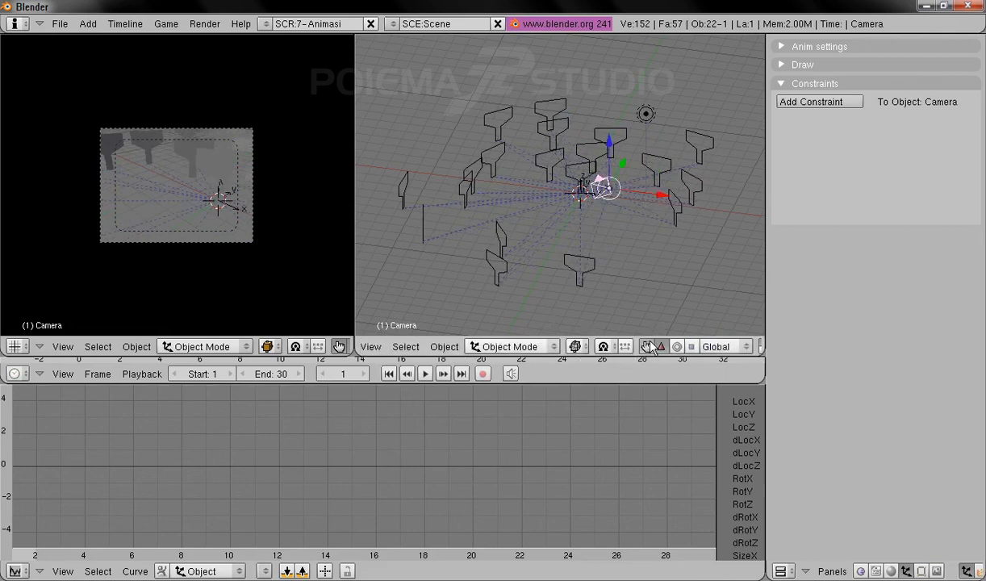
pyautogui.click(677, 346)
pyautogui.moveTo(639, 211)
pyautogui.mouseDown()
pyautogui.moveTo(623, 211)
pyautogui.moveTo(585, 242)
pyautogui.moveTo(596, 206)
pyautogui.moveTo(686, 196)
pyautogui.moveTo(673, 137)
pyautogui.moveTo(631, 109)
pyautogui.moveTo(626, 167)
pyautogui.moveTo(609, 208)
pyautogui.moveTo(617, 218)
pyautogui.moveTo(647, 210)
pyautogui.mouseUp()
pyautogui.moveTo(621, 151); pyautogui.dragTo(641, 149)
pyautogui.click(661, 346)
# - Move the camera along its axes across the ring of pohon copies, leaving it at the ring's near edge
pyautogui.keyDown('shift'); pyautogui.moveTo(683, 256); pyautogui.dragTo(584, 278, button='middle'); pyautogui.keyUp('shift')
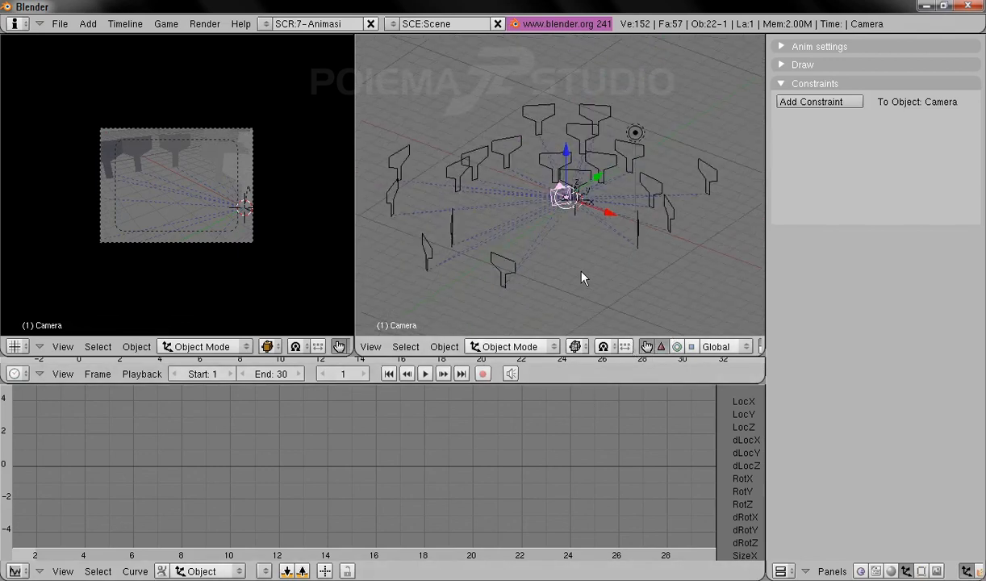
pyautogui.moveTo(603, 214); pyautogui.dragTo(606, 165)
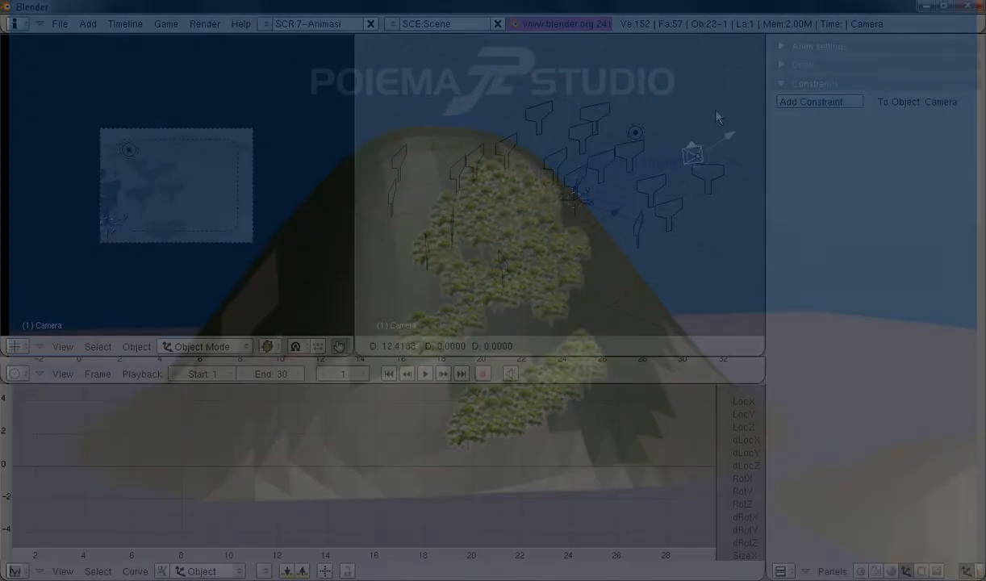
pyautogui.press('g')
pyautogui.moveTo(623, 216); pyautogui.dragTo(695, 271)
pyautogui.moveTo(678, 228); pyautogui.dragTo(633, 262)
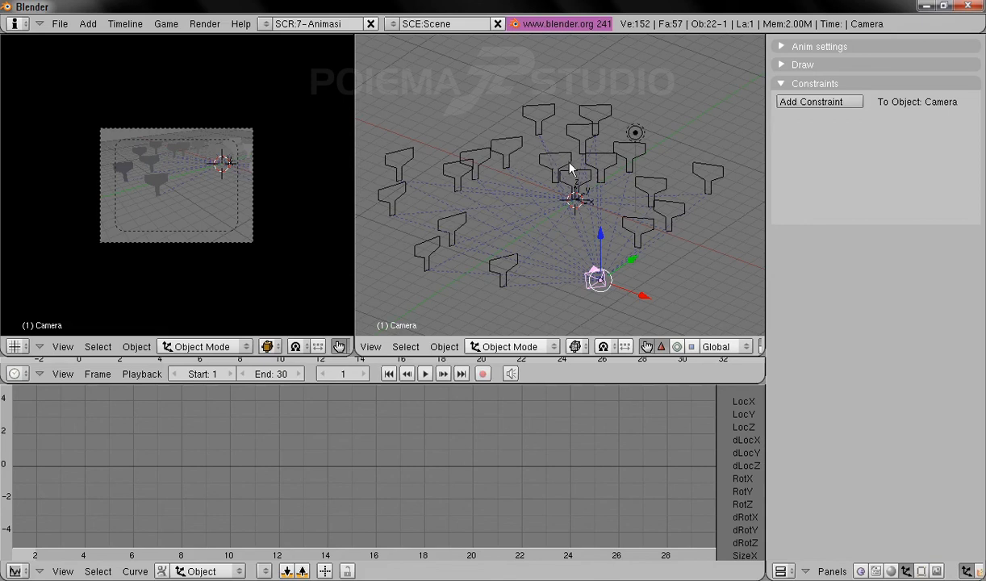
# - Check the constraints of a pohon copy near the Empty, and move the camera along its axes back towards the Empty
pyautogui.rightClick(539, 158)
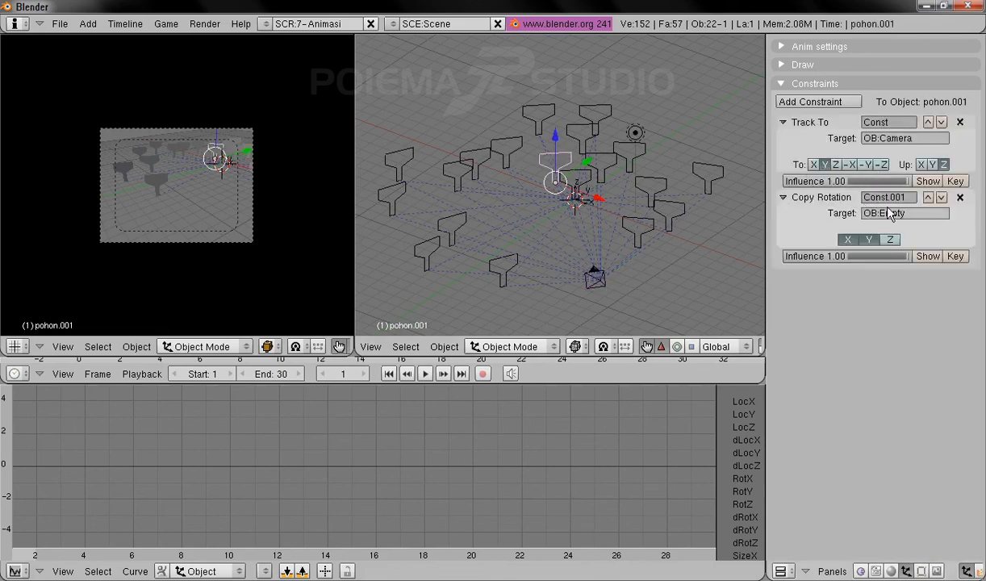
pyautogui.rightClick(595, 279)
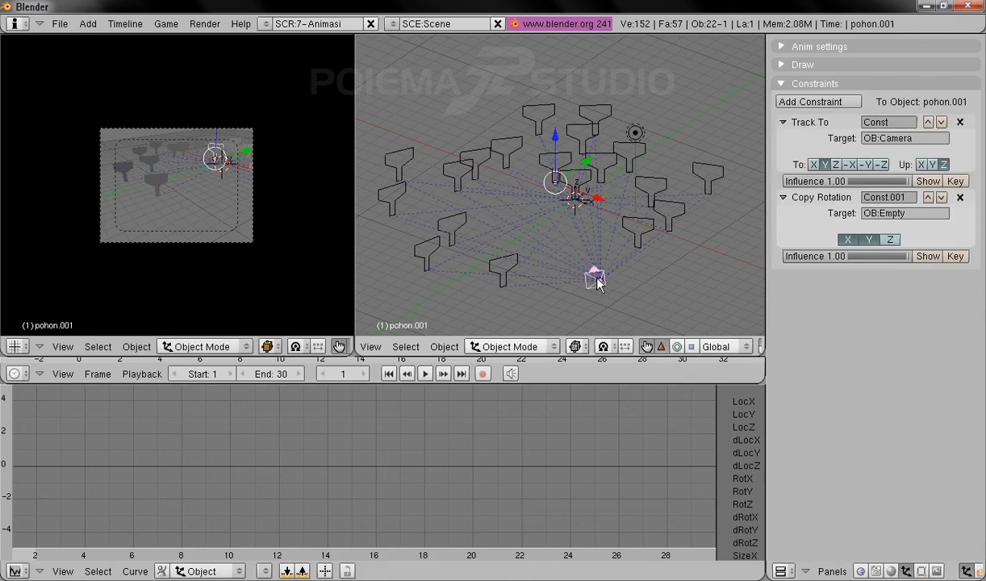
pyautogui.rightClick(597, 282)
pyautogui.press('g')
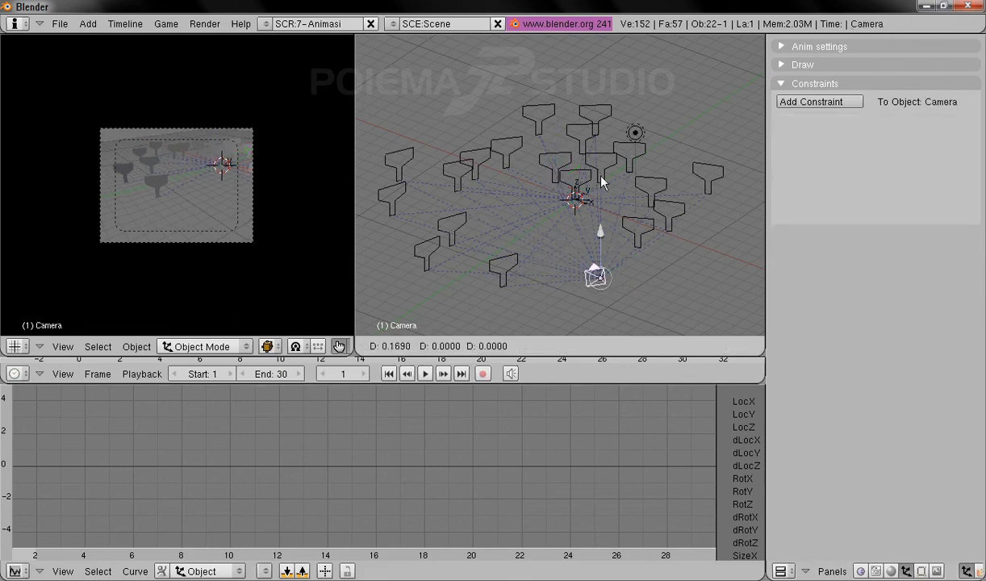
pyautogui.click(598, 217)
pyautogui.moveTo(642, 290)
pyautogui.mouseDown()
pyautogui.moveTo(565, 257)
pyautogui.moveTo(636, 287)
pyautogui.mouseUp()
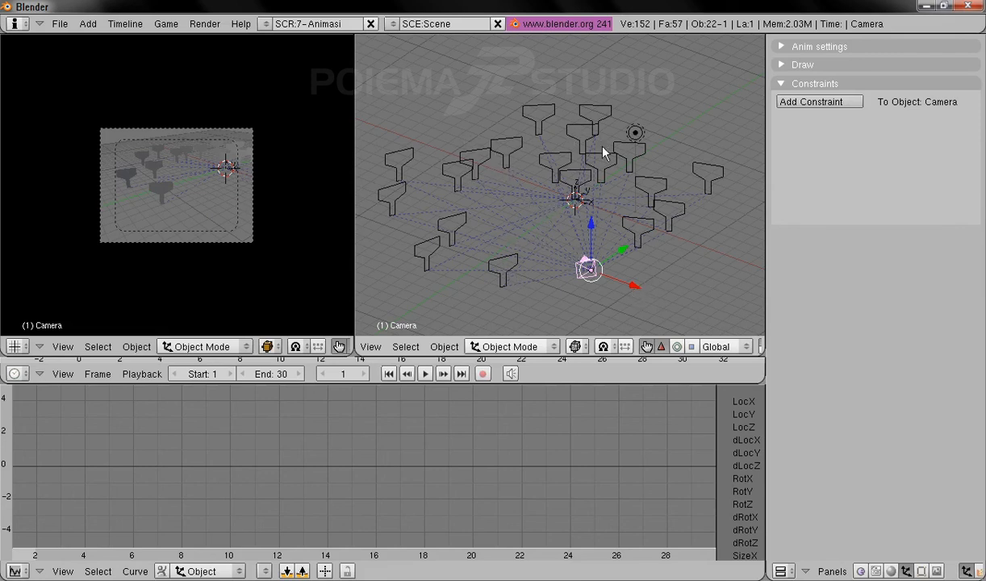
pyautogui.moveTo(623, 249)
pyautogui.mouseDown()
pyautogui.moveTo(723, 164)
pyautogui.moveTo(575, 249)
pyautogui.moveTo(623, 242)
pyautogui.mouseUp()
pyautogui.moveTo(634, 289); pyautogui.dragTo(651, 247)
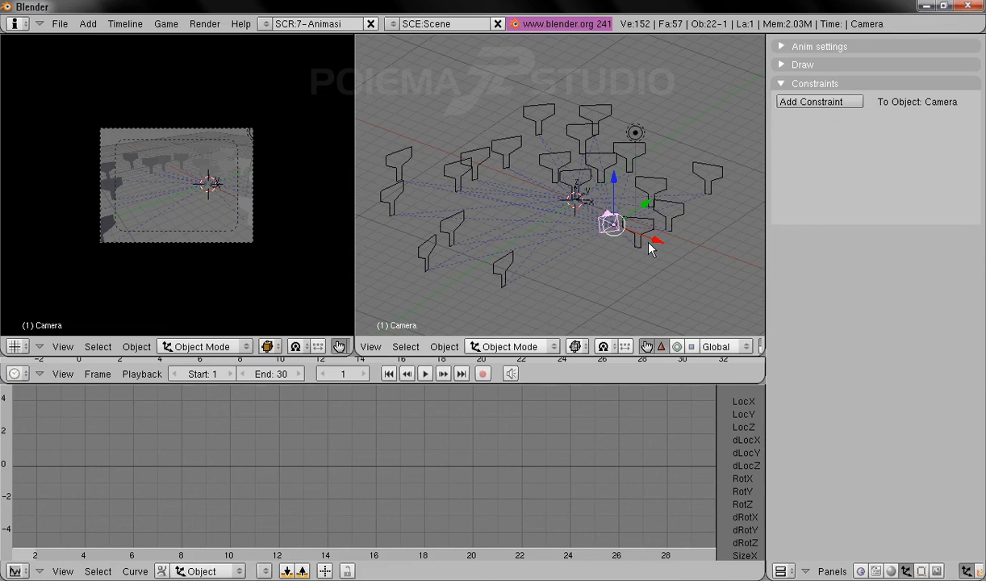